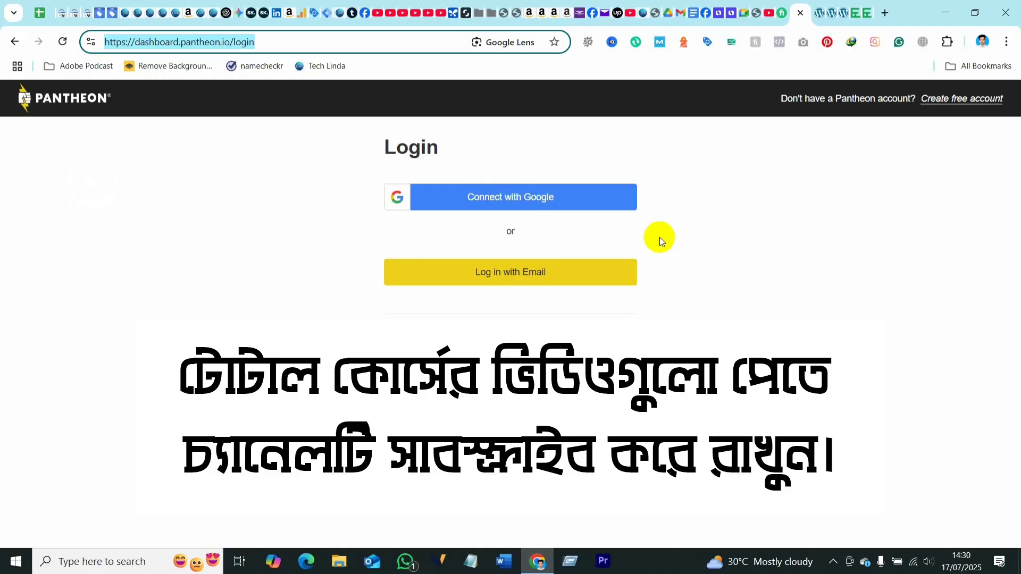
pyautogui.click(542, 286)
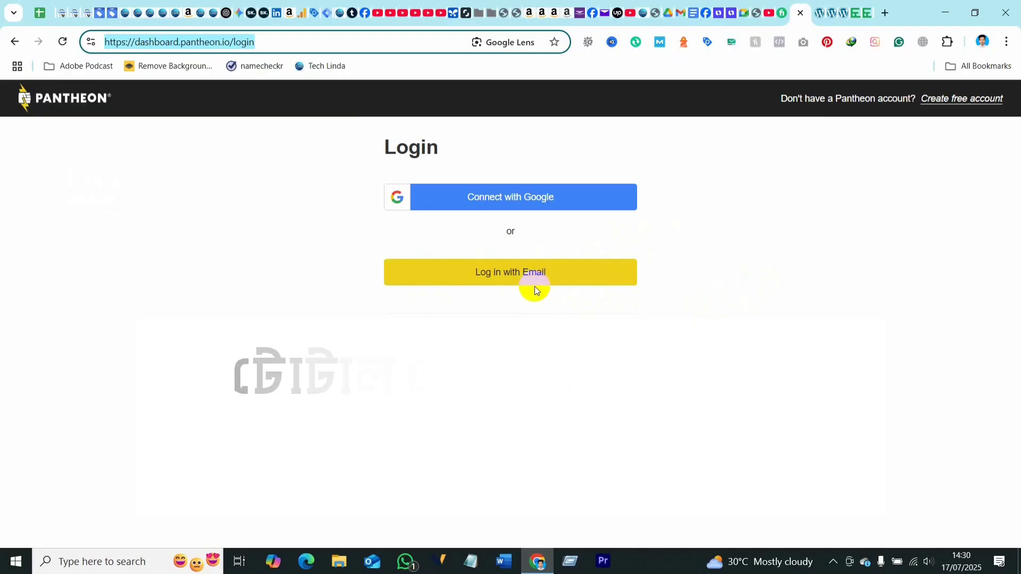
pyautogui.click(509, 273)
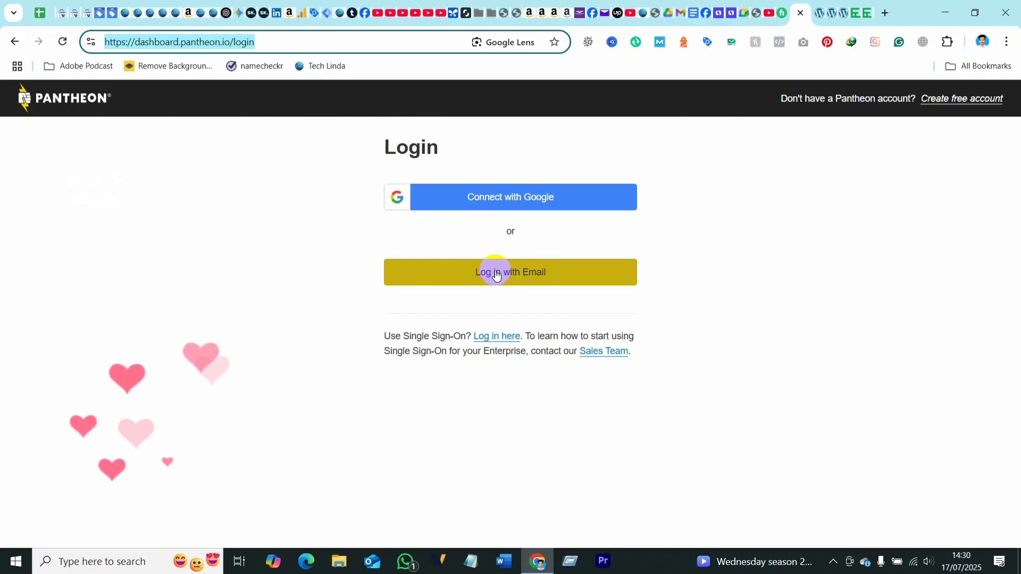
pyautogui.click(496, 275)
pyautogui.click(519, 274)
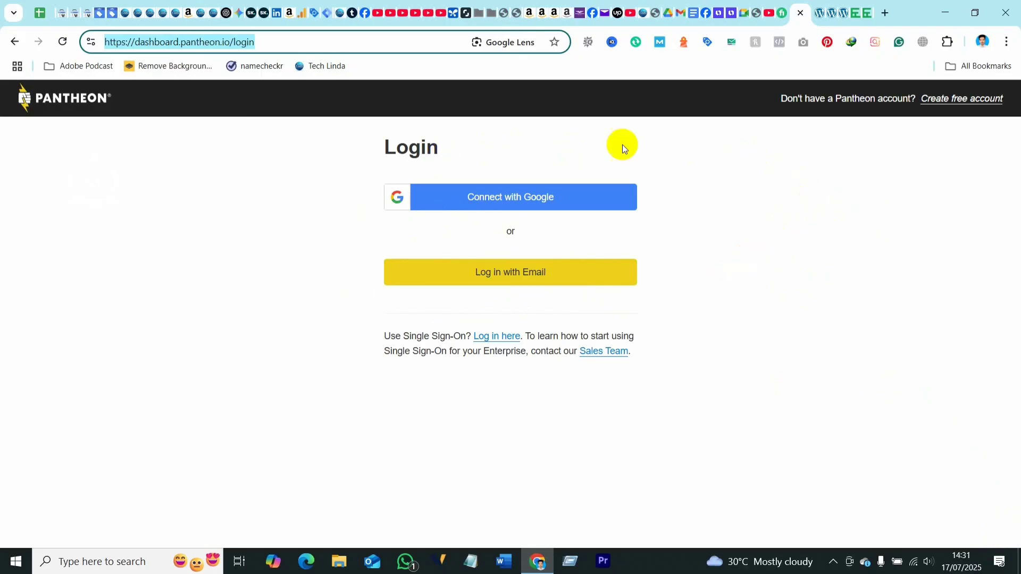
pyautogui.click(71, 106)
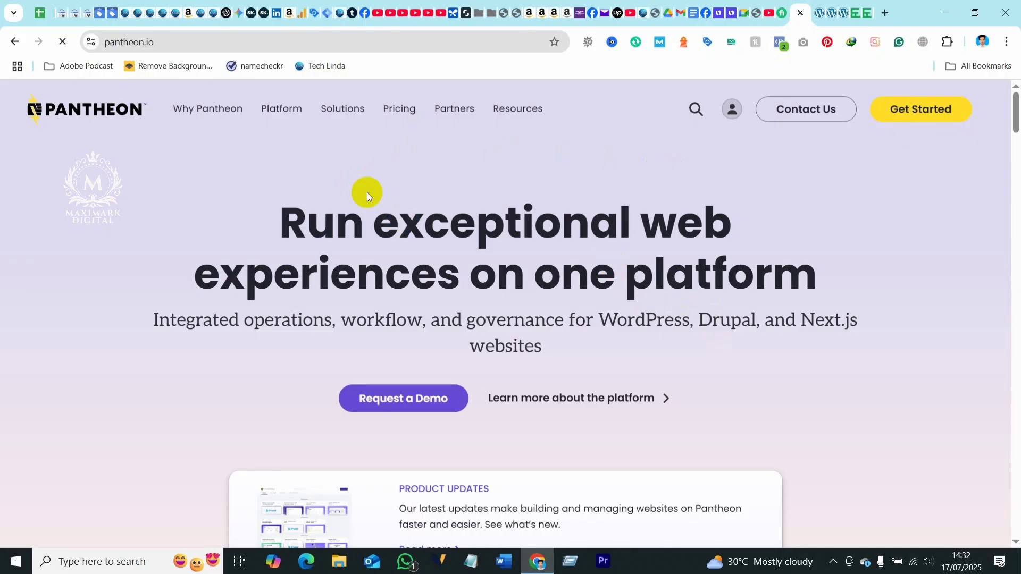
pyautogui.click(156, 41)
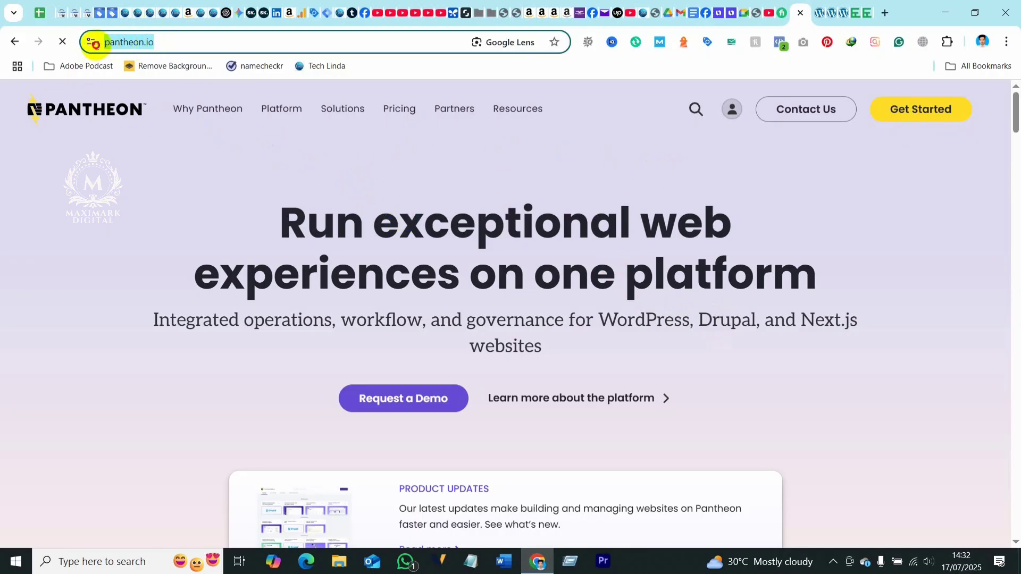
pyautogui.click(171, 44)
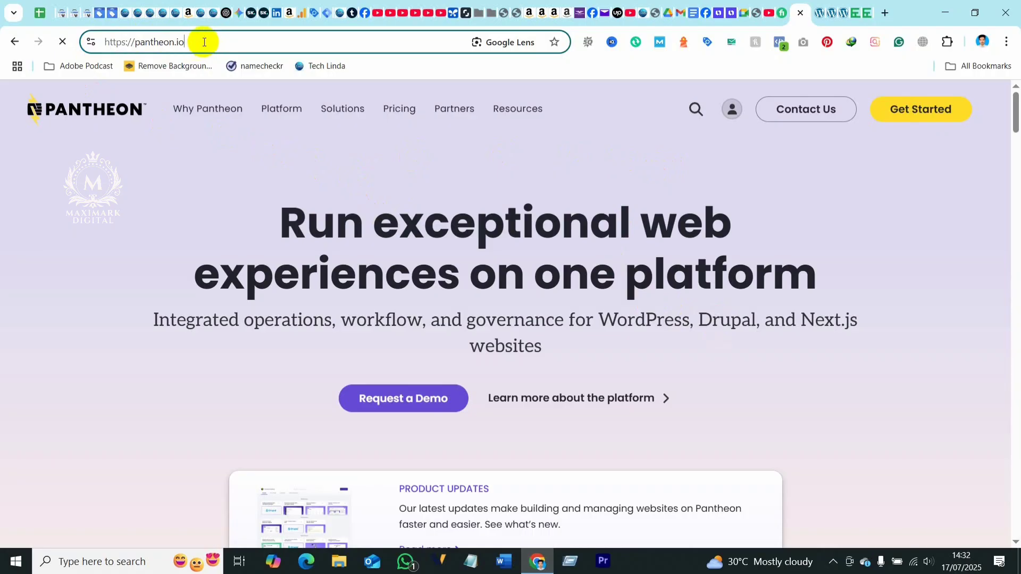
pyautogui.moveTo(187, 41); pyautogui.dragTo(106, 41)
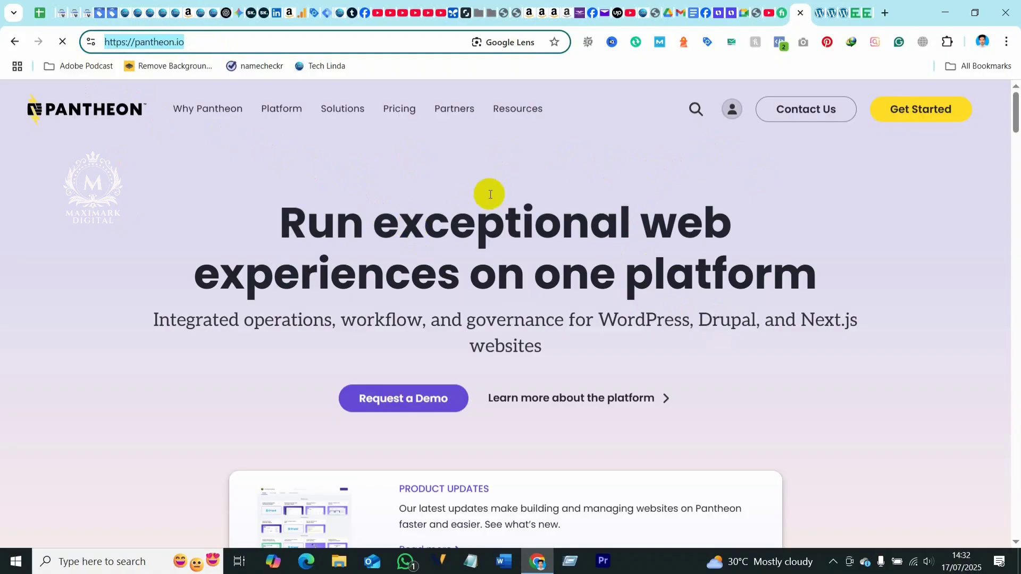
pyautogui.click(443, 187)
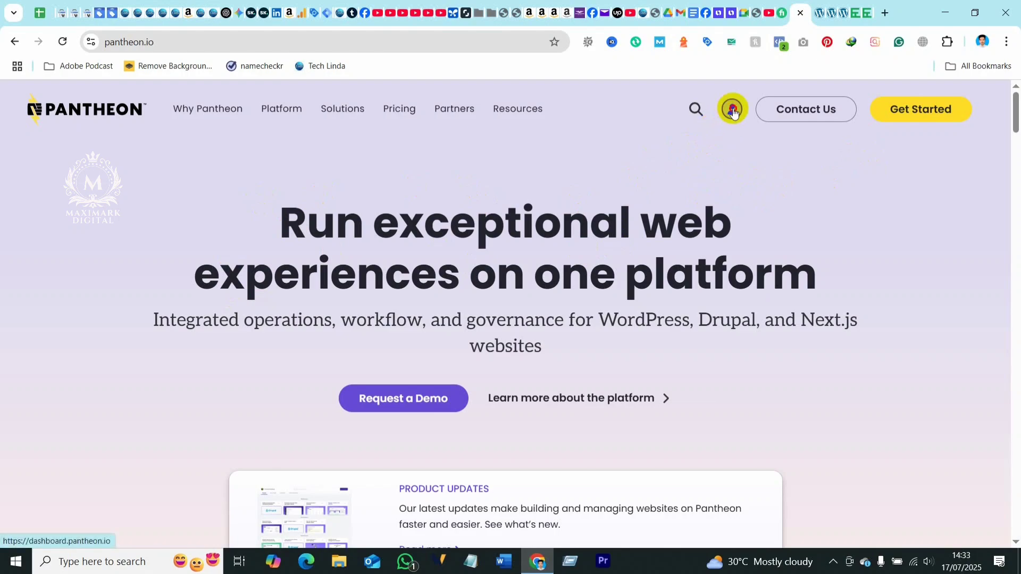
# Open the dashboard login from the homepage, choose email login, and switch to the account sign-up form.
pyautogui.click(733, 111)
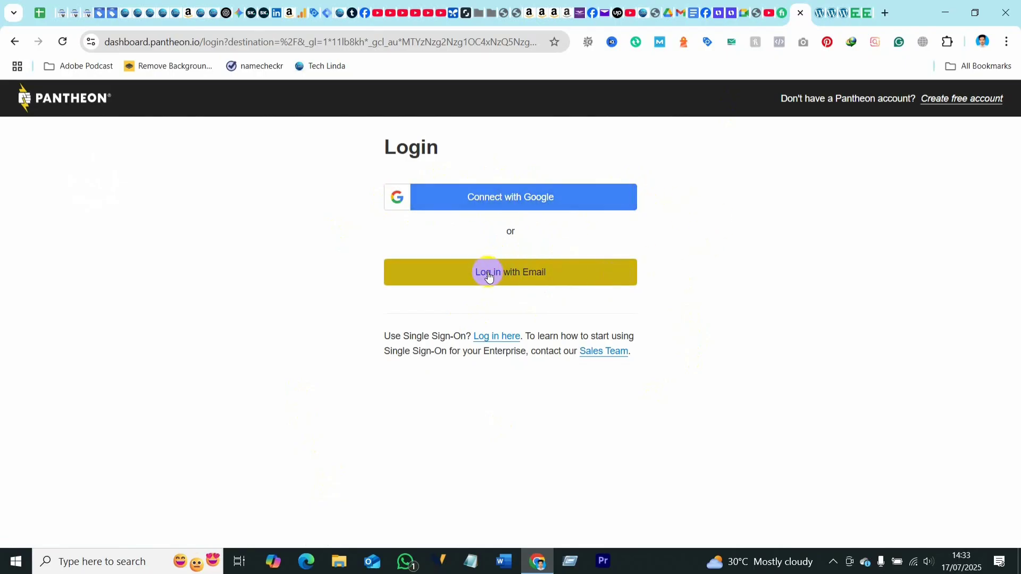
pyautogui.click(524, 277)
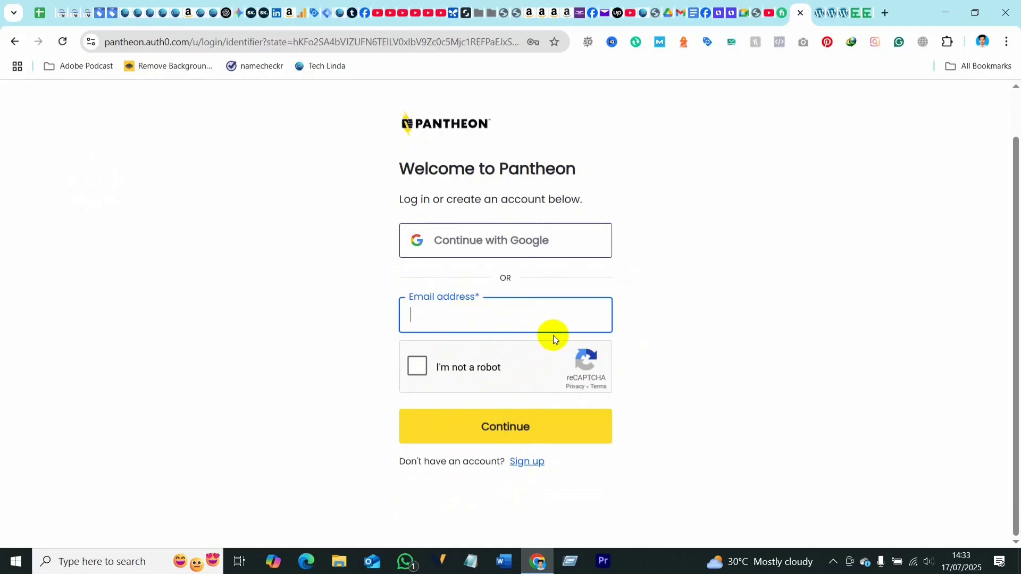
pyautogui.click(528, 467)
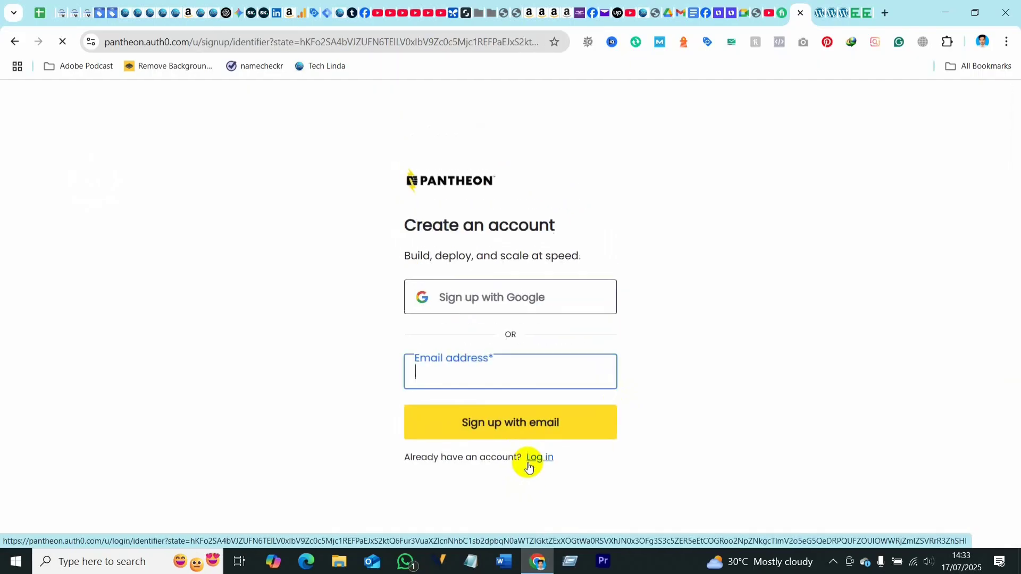
# Enter the new account's email address in the sign-up form and submit it.
pyautogui.click(430, 372)
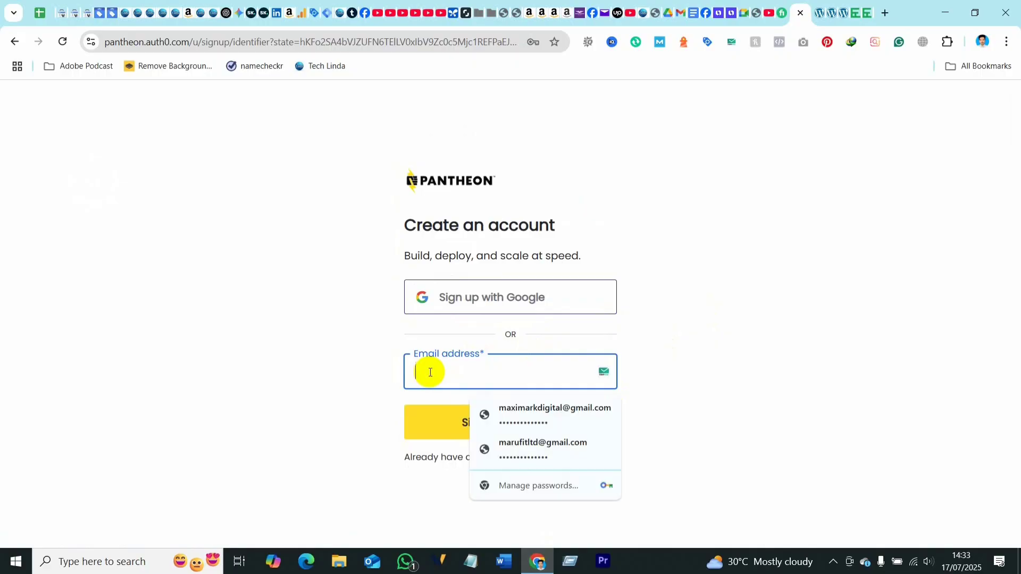
pyautogui.click(358, 373)
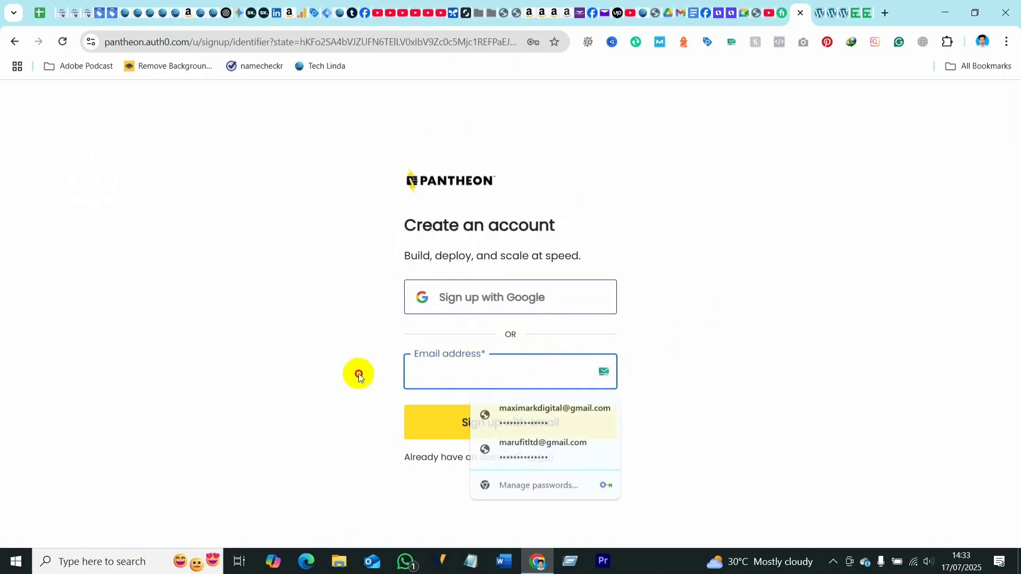
pyautogui.click(445, 371)
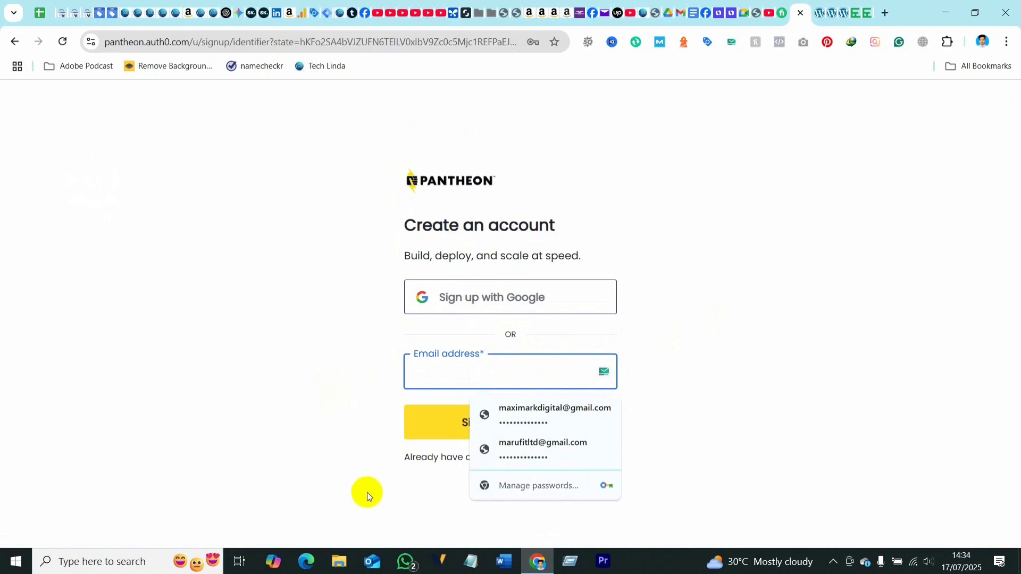
pyautogui.hotkey('ctrl', 'v')
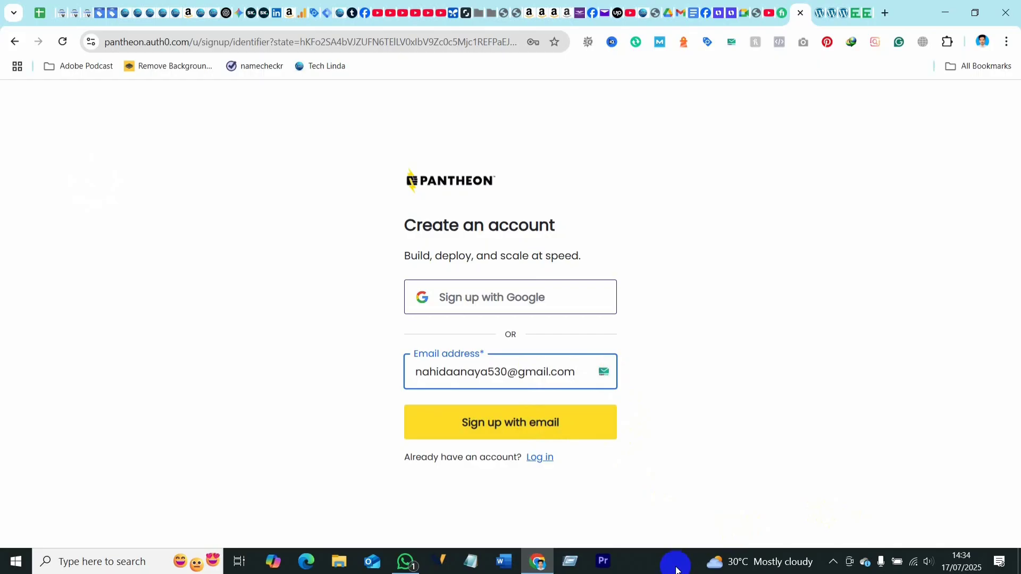
pyautogui.click(507, 428)
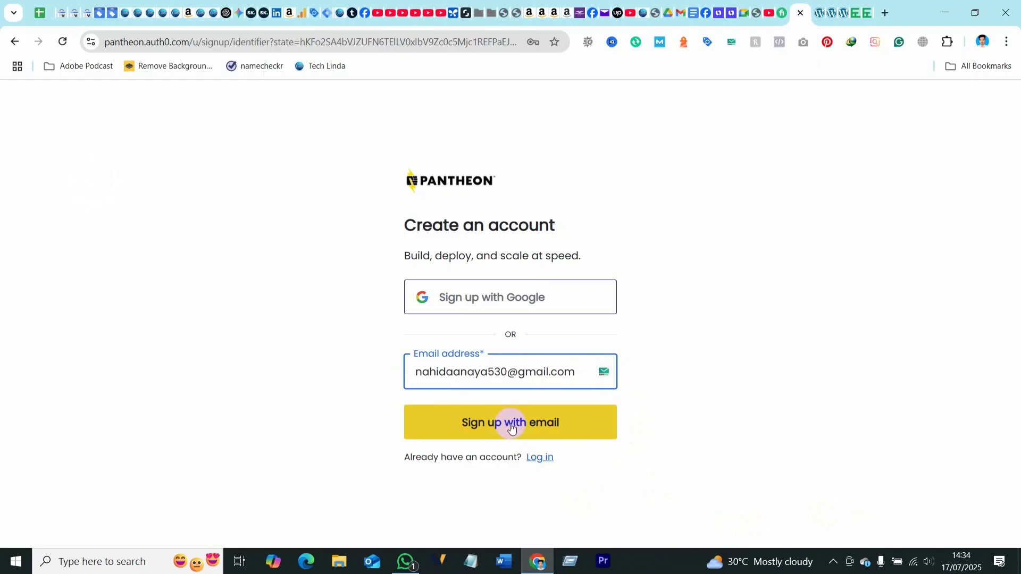
pyautogui.click(511, 427)
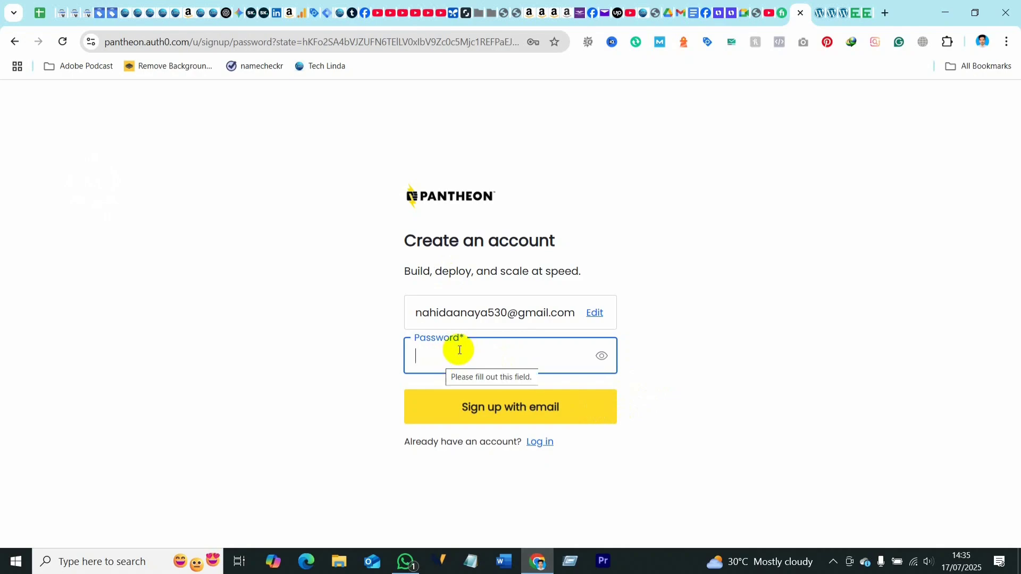
# Paste the account password for the new account and submit the email sign-up.
pyautogui.click(437, 355)
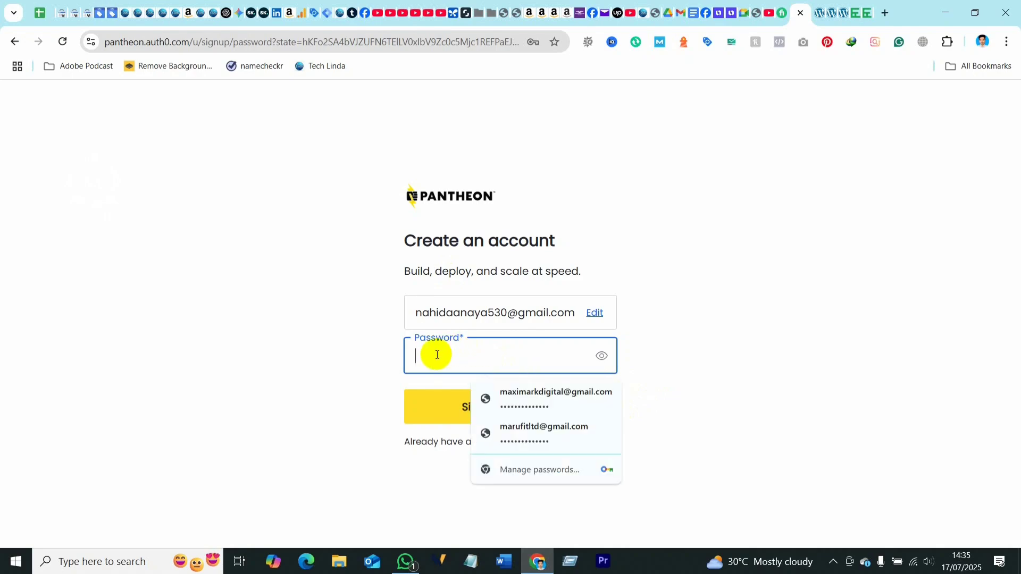
pyautogui.hotkey('ctrl', 'v')
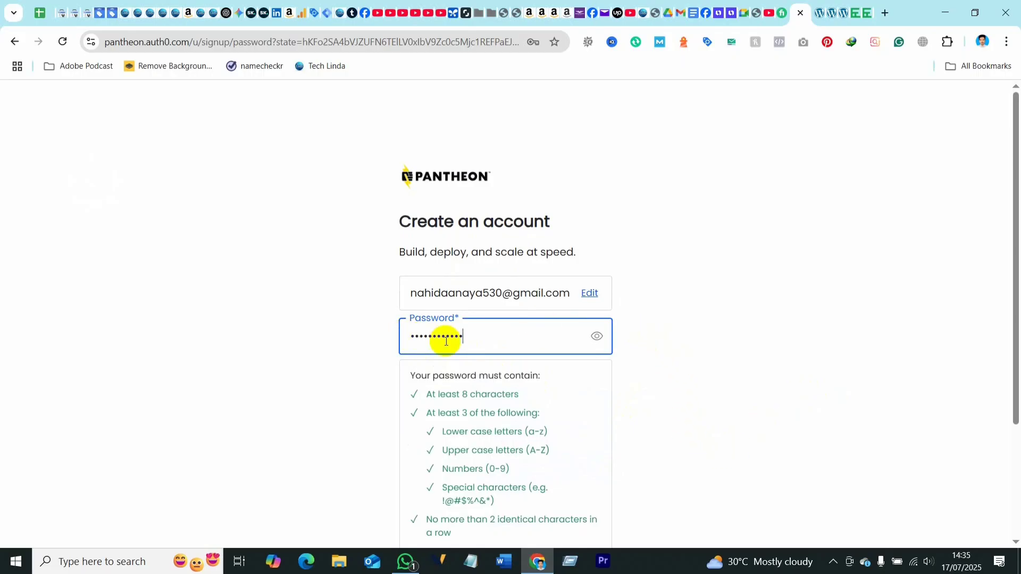
pyautogui.scroll(-2, 558, 404)
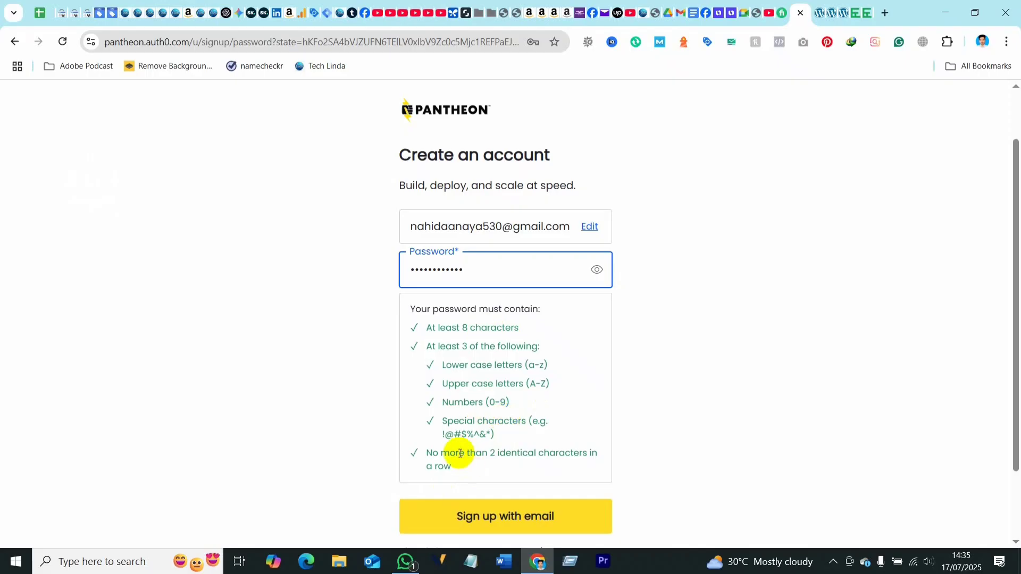
pyautogui.click(505, 518)
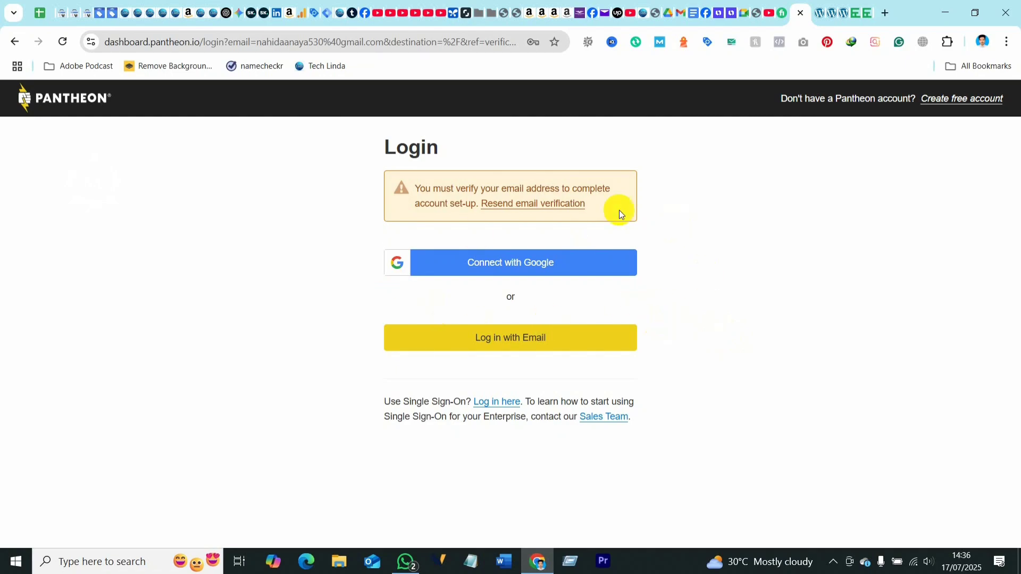
# Start an email login and paste the registered account's email address.
pyautogui.click(521, 340)
pyautogui.click(513, 343)
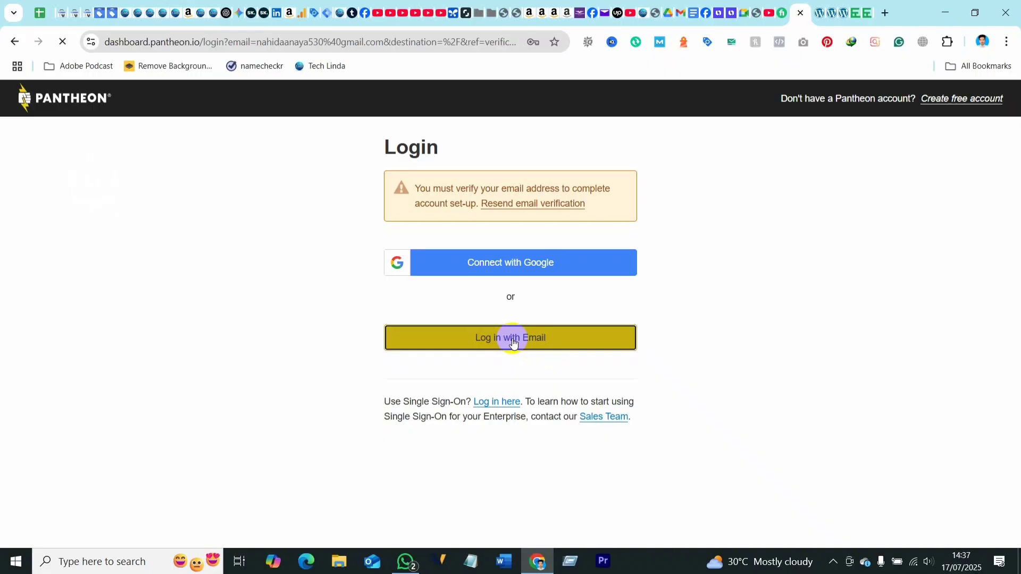
pyautogui.scroll(-1, 614, 446)
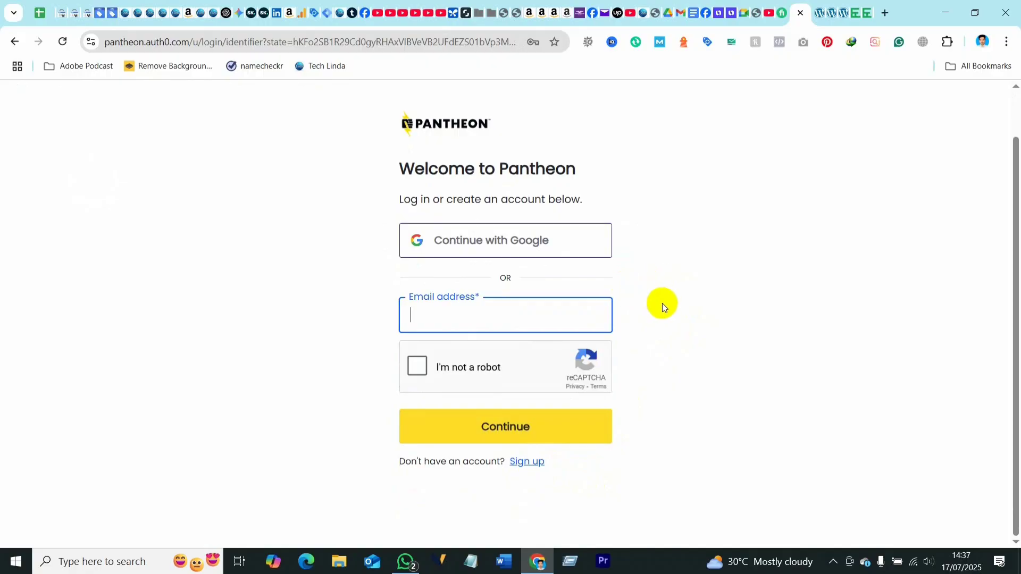
pyautogui.click(426, 319)
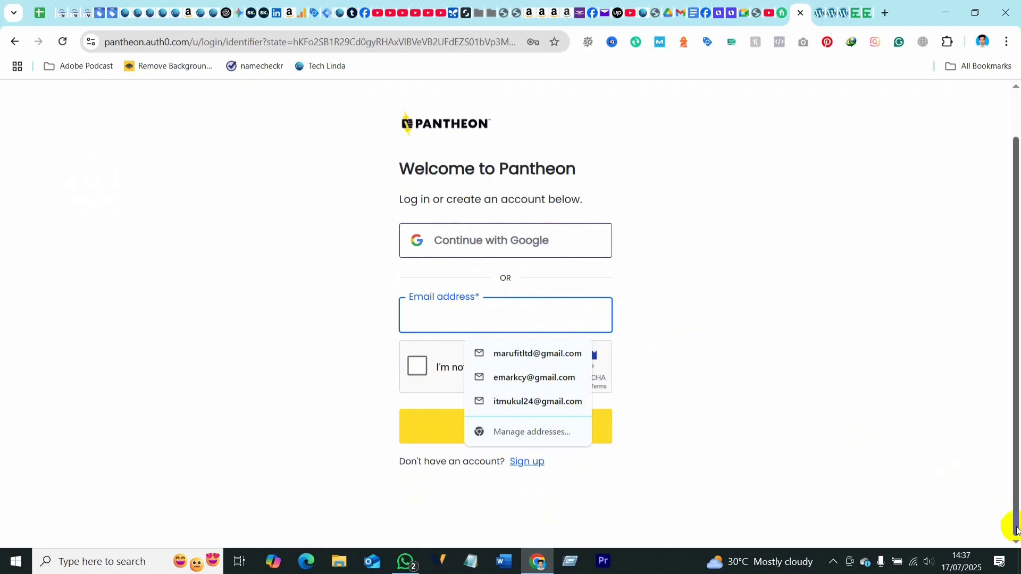
pyautogui.hotkey('ctrl', 'v')
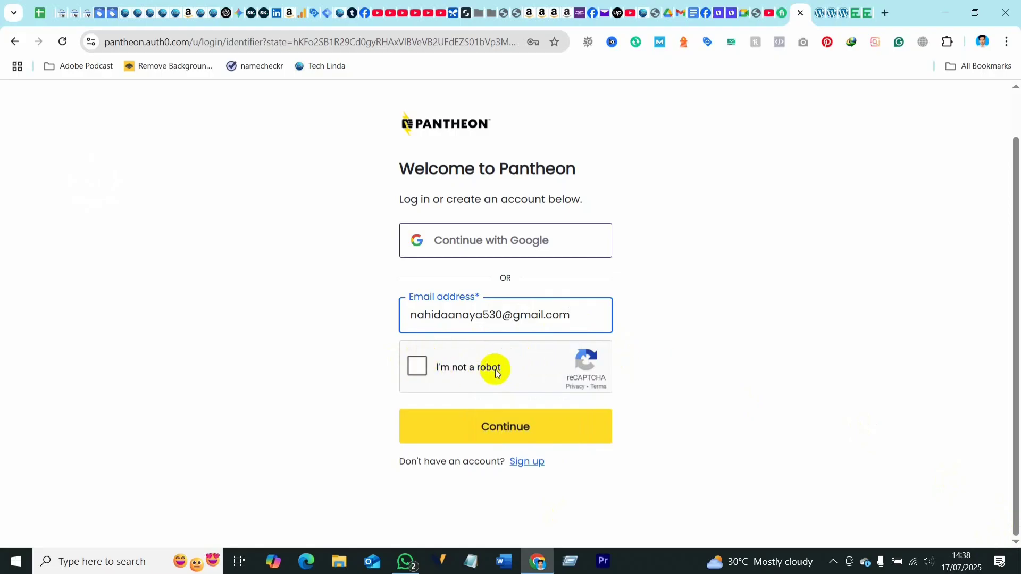
# Complete the reCAPTCHA by requesting a new challenge and selecting all fire hydrant images, and continue to the password page.
pyautogui.click(419, 367)
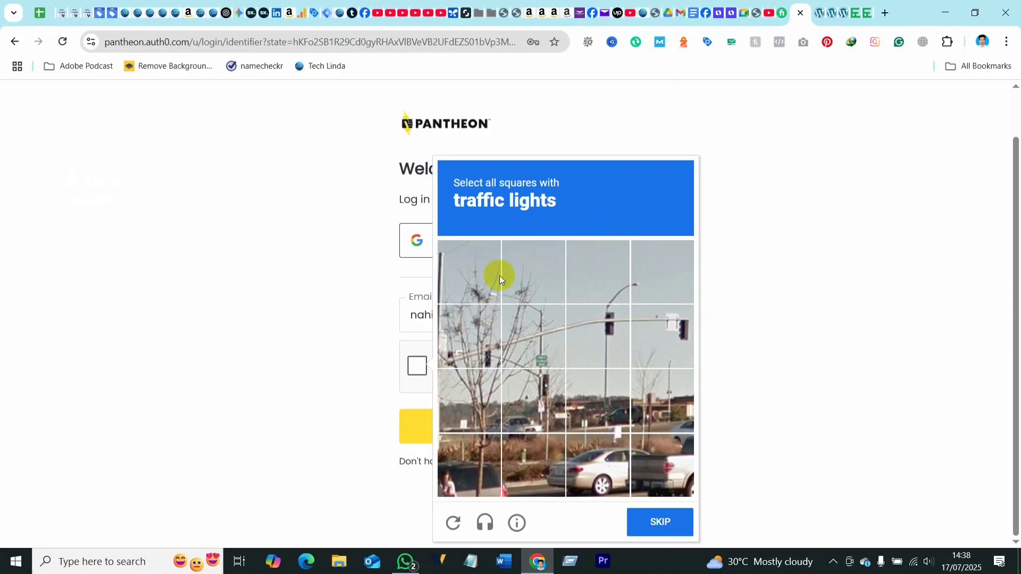
pyautogui.click(453, 523)
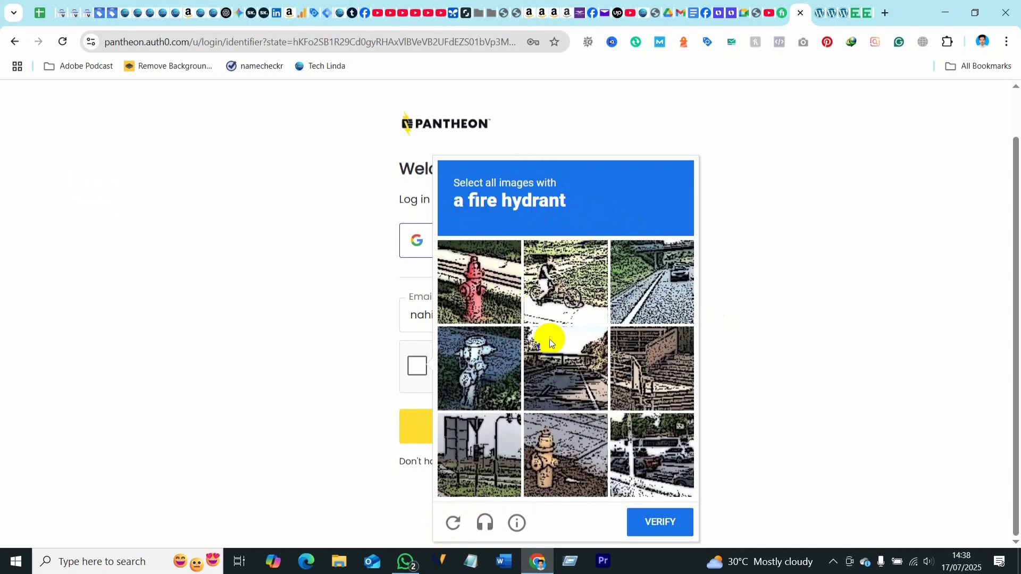
pyautogui.click(486, 315)
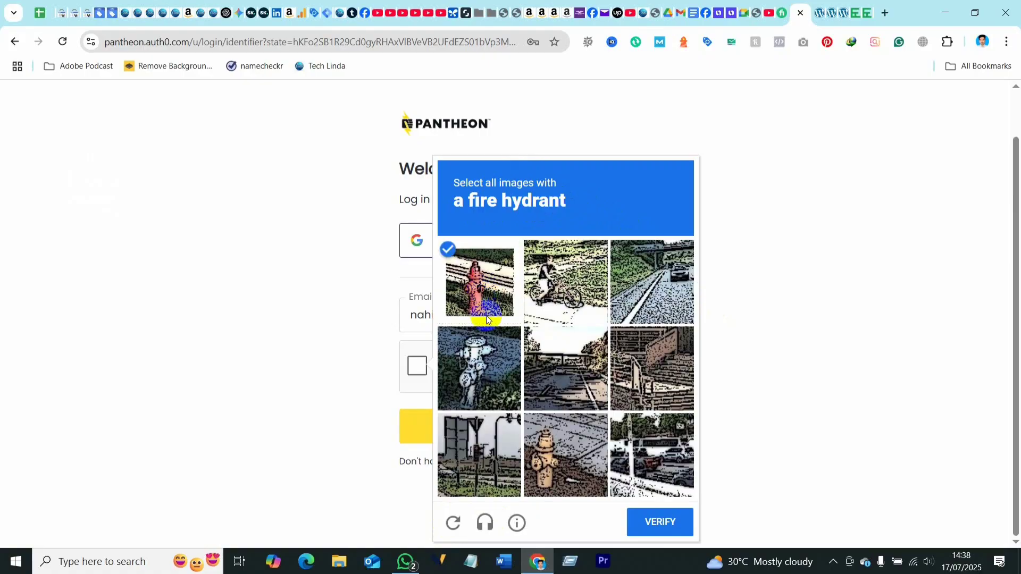
pyautogui.click(475, 376)
pyautogui.click(554, 475)
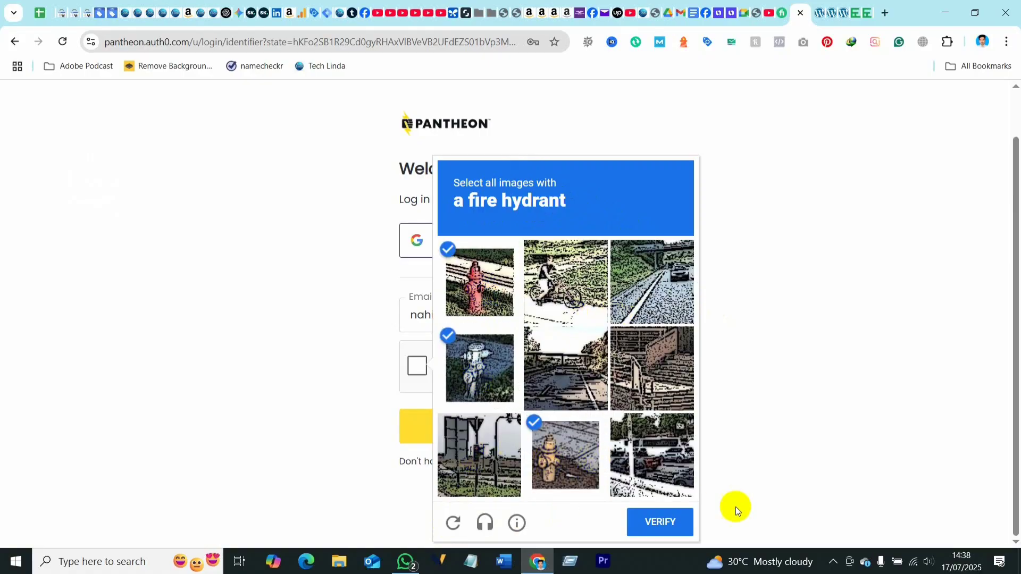
pyautogui.click(655, 522)
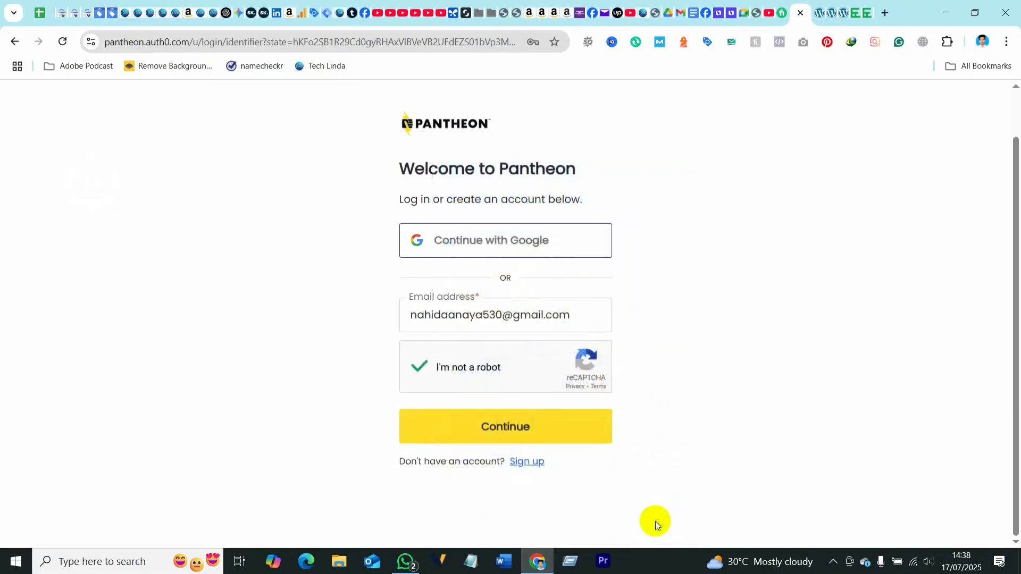
pyautogui.click(494, 432)
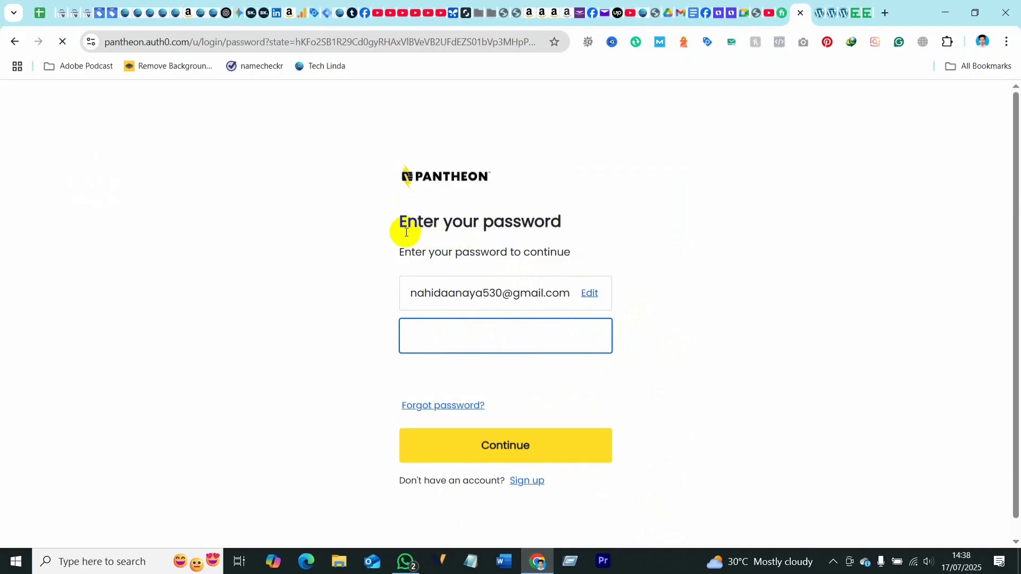
# Paste the account password and log in to the dashboard.
pyautogui.click(444, 346)
pyautogui.hotkey('ctrl', 'v')
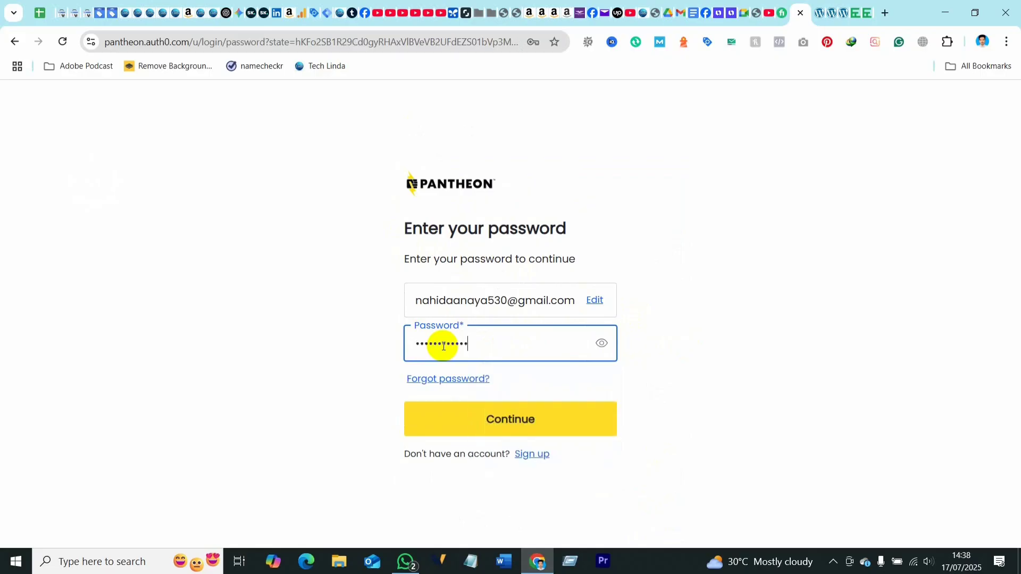
pyautogui.click(504, 420)
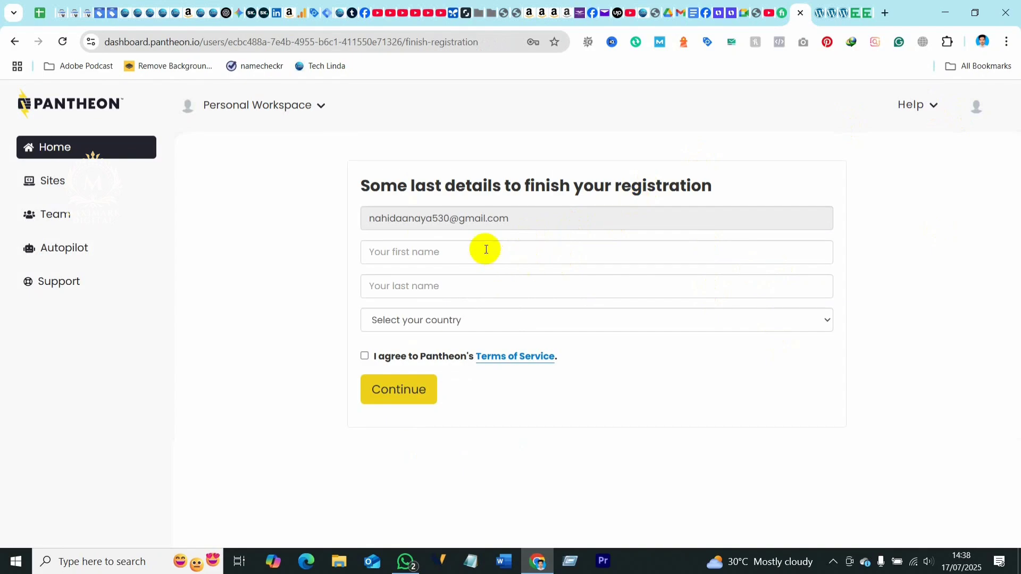
# Enter the account holder's first and last name in the registration details and choose Bangladesh as the country.
pyautogui.click(446, 255)
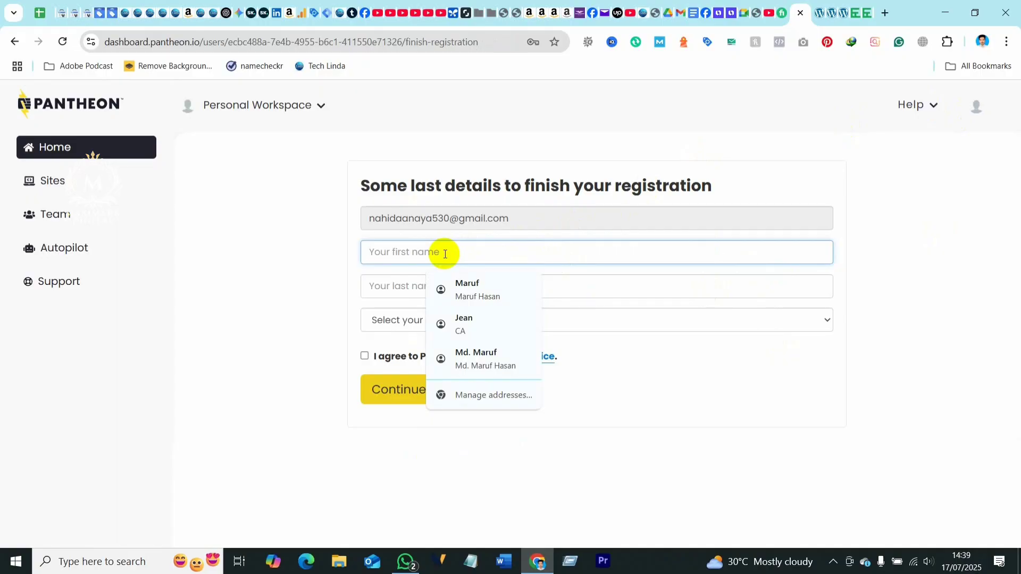
pyautogui.write('Nafiza')
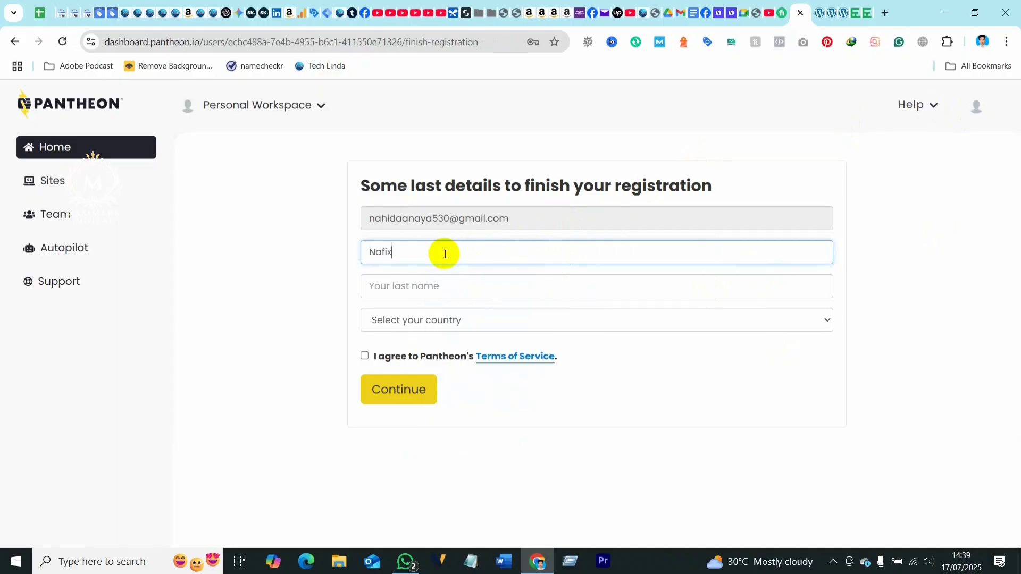
pyautogui.click(546, 286)
pyautogui.write('Nafiza')
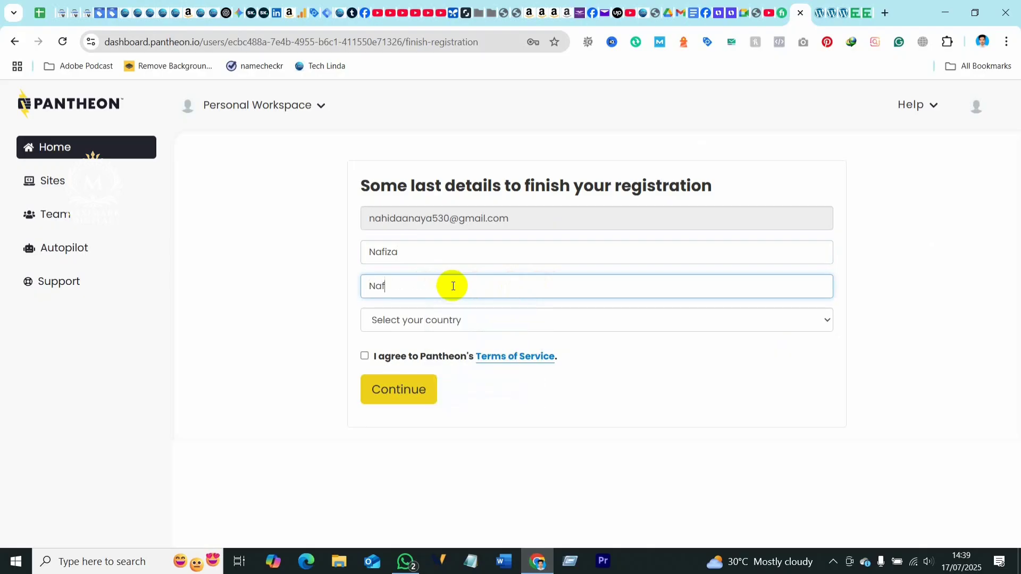
pyautogui.click(495, 323)
pyautogui.scroll(-3, 417, 170)
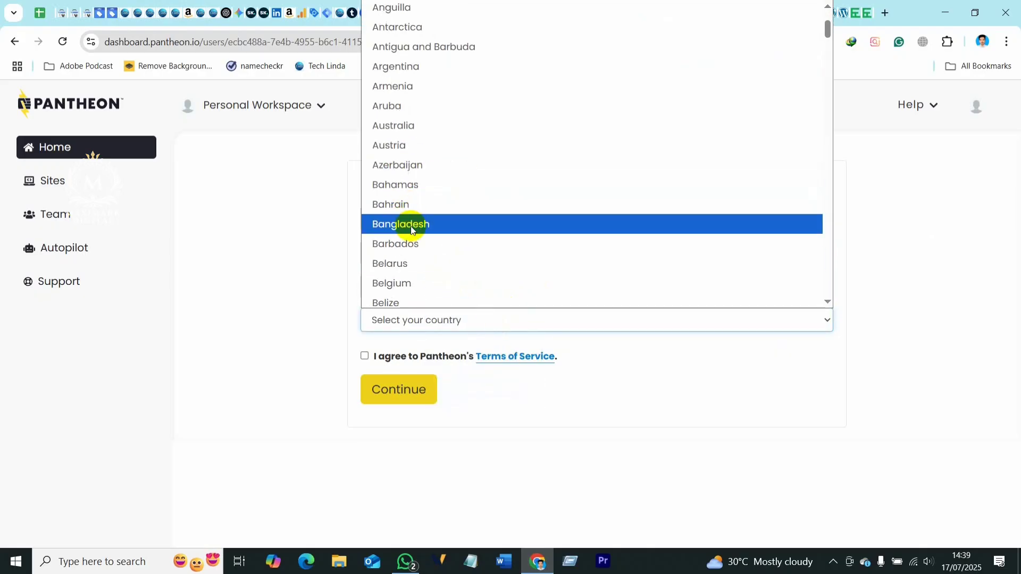
pyautogui.click(412, 230)
# Opt in to marketing communications, agree to Pantheon's Terms of Service, and submit the registration details.
pyautogui.click(365, 350)
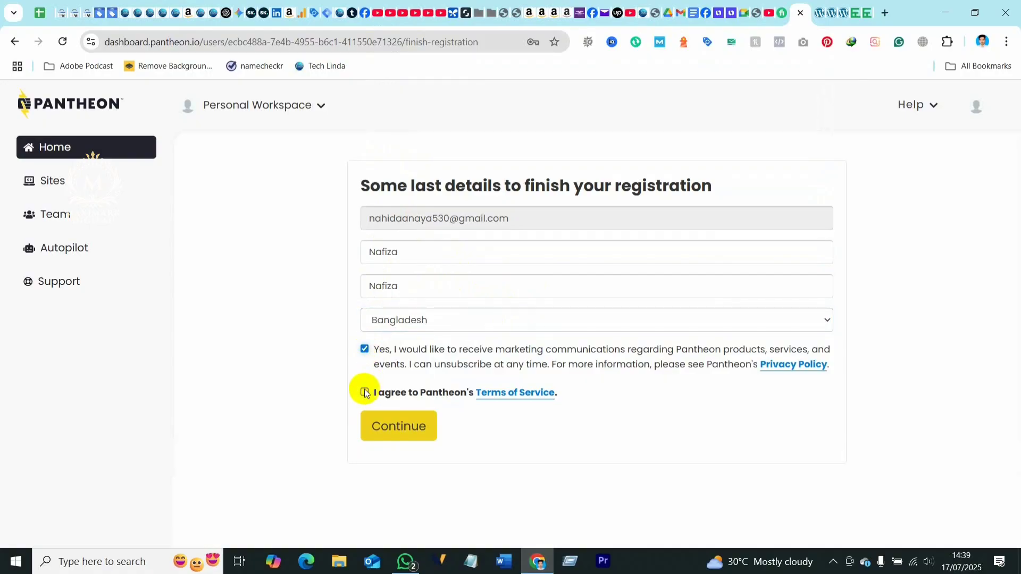
pyautogui.click(365, 393)
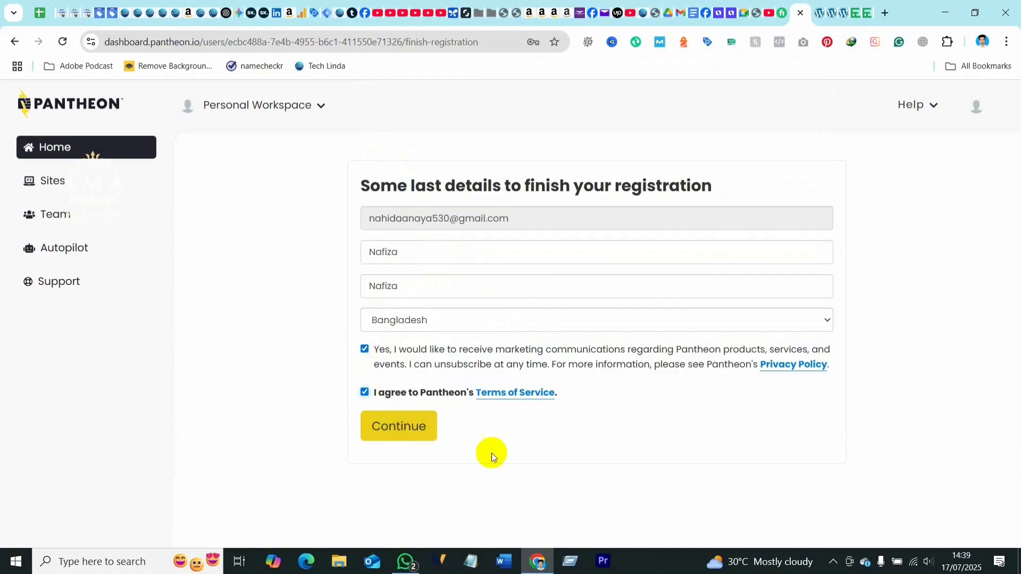
pyautogui.click(416, 431)
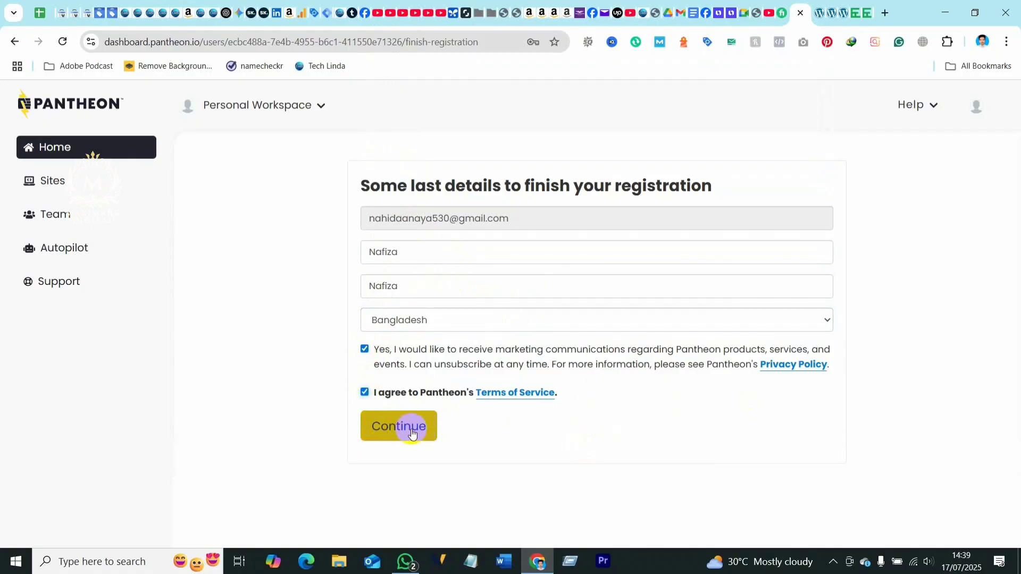
pyautogui.click(402, 432)
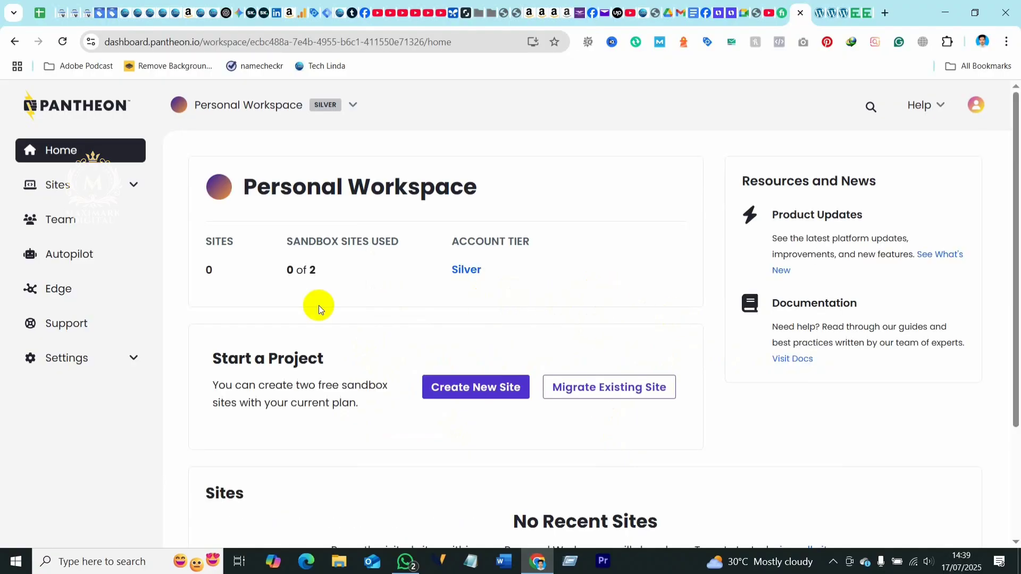
# Start creating a new site in the Personal Workspace and choose WordPress as the kind of site.
pyautogui.moveTo(323, 272); pyautogui.dragTo(283, 273)
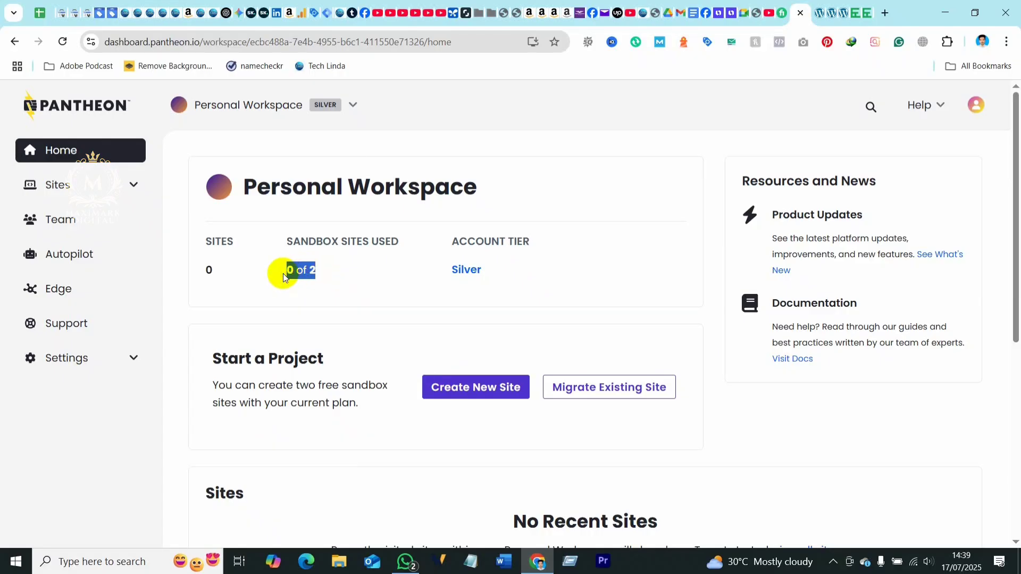
pyautogui.click(314, 269)
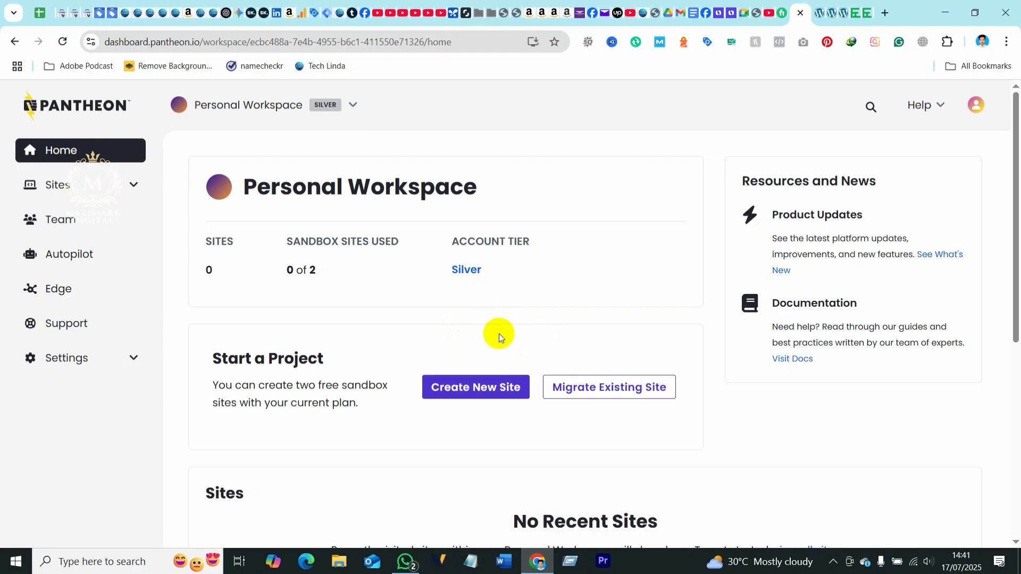
pyautogui.click(477, 392)
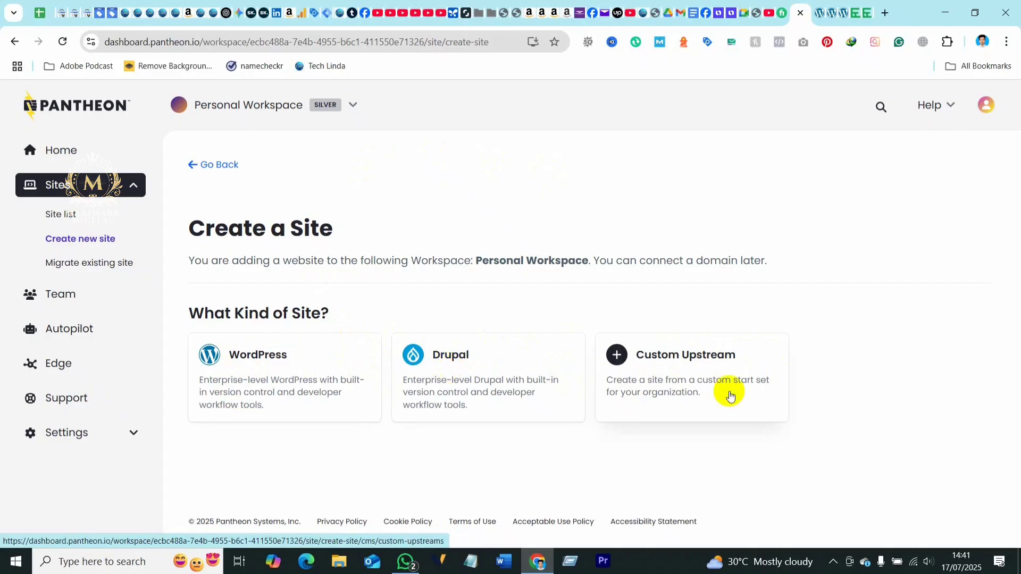
pyautogui.click(249, 360)
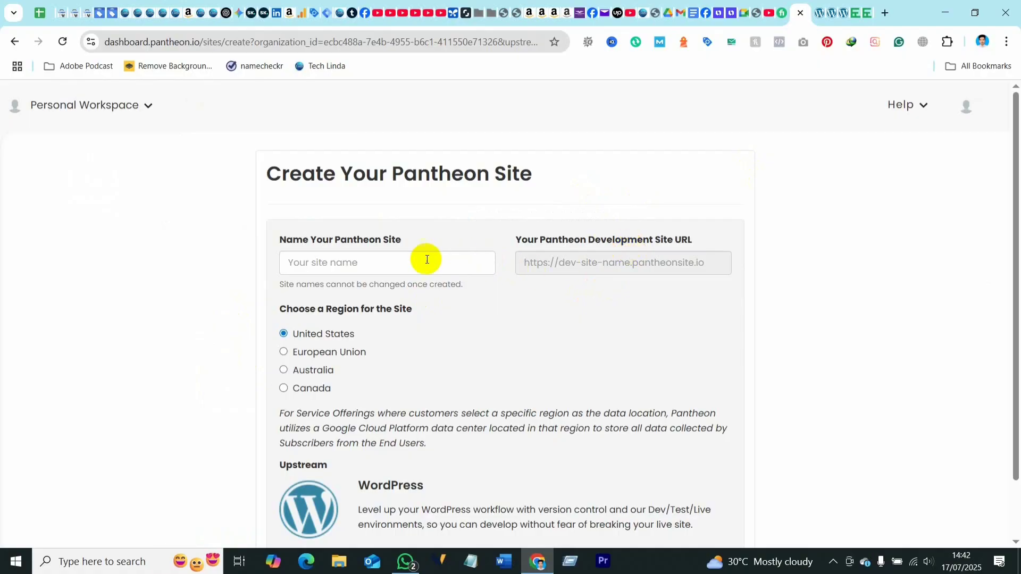
pyautogui.click(346, 263)
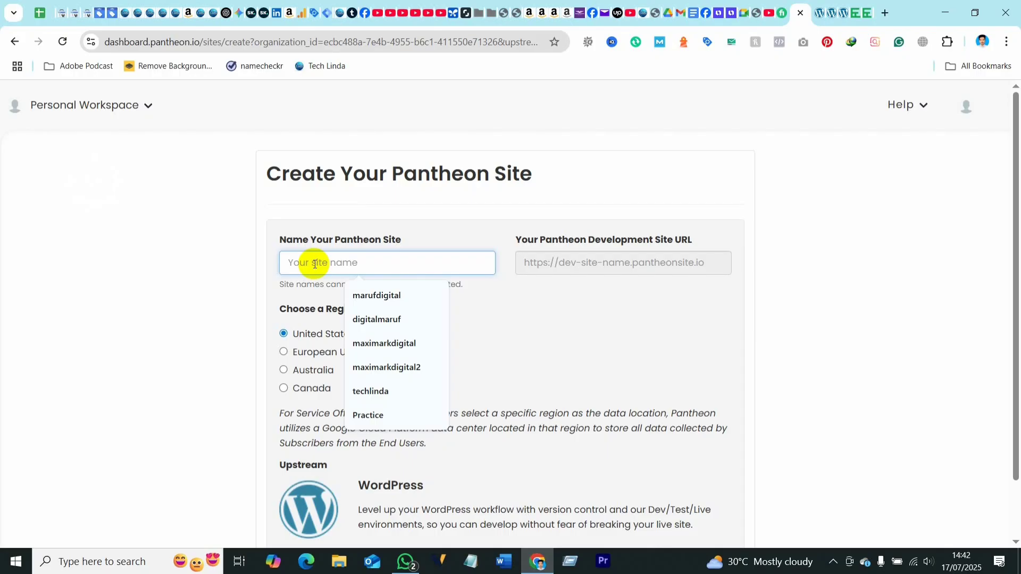
pyautogui.write('thundivo')
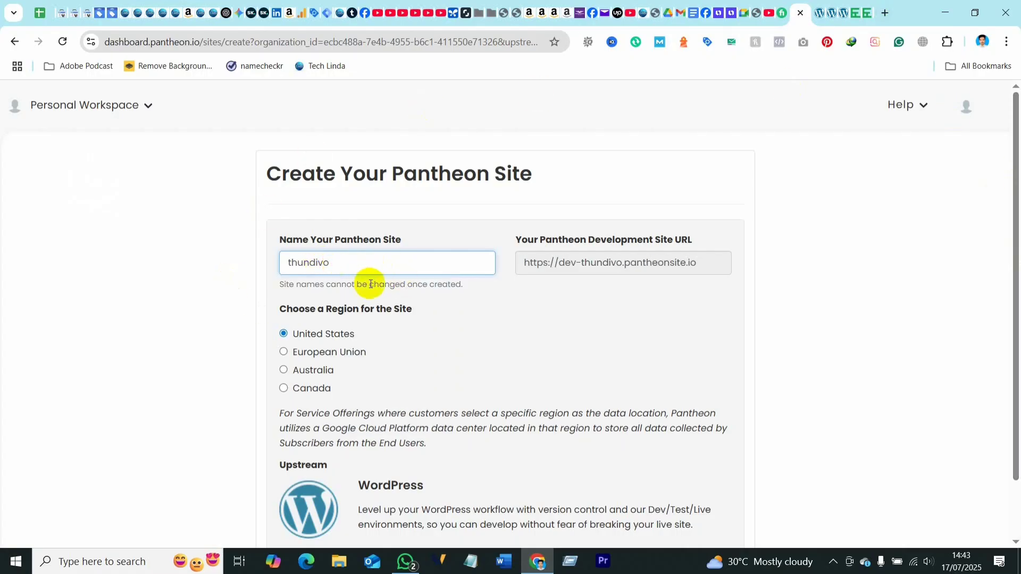
pyautogui.moveTo(330, 263); pyautogui.dragTo(285, 262)
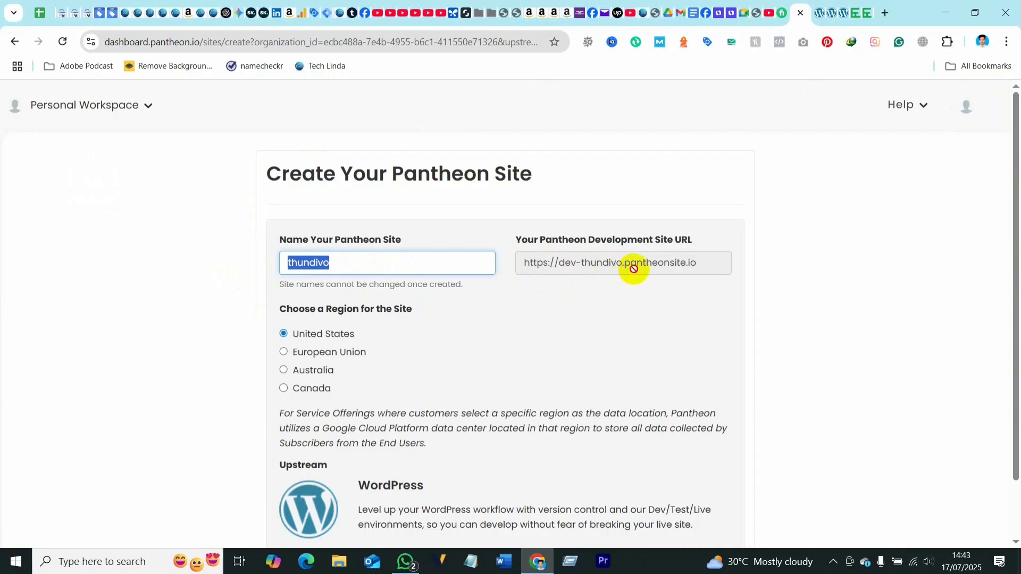
pyautogui.click(317, 263)
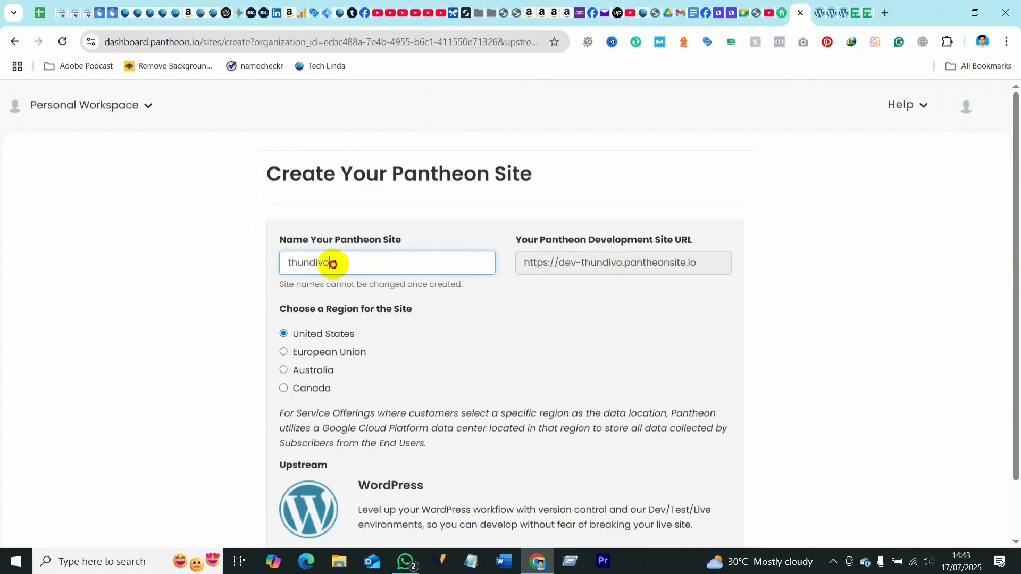
pyautogui.moveTo(330, 264); pyautogui.dragTo(283, 265)
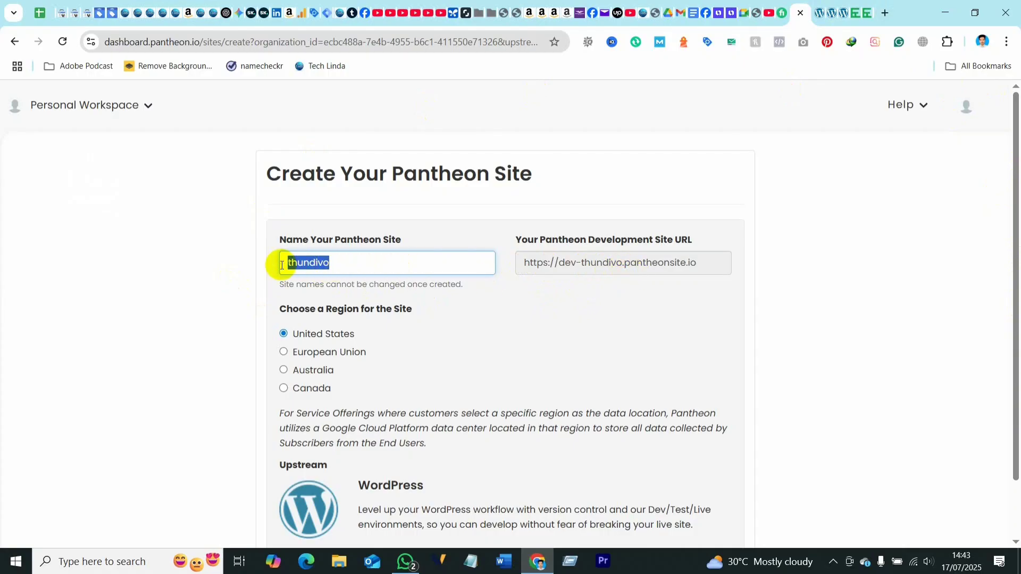
pyautogui.press('BackSpace')
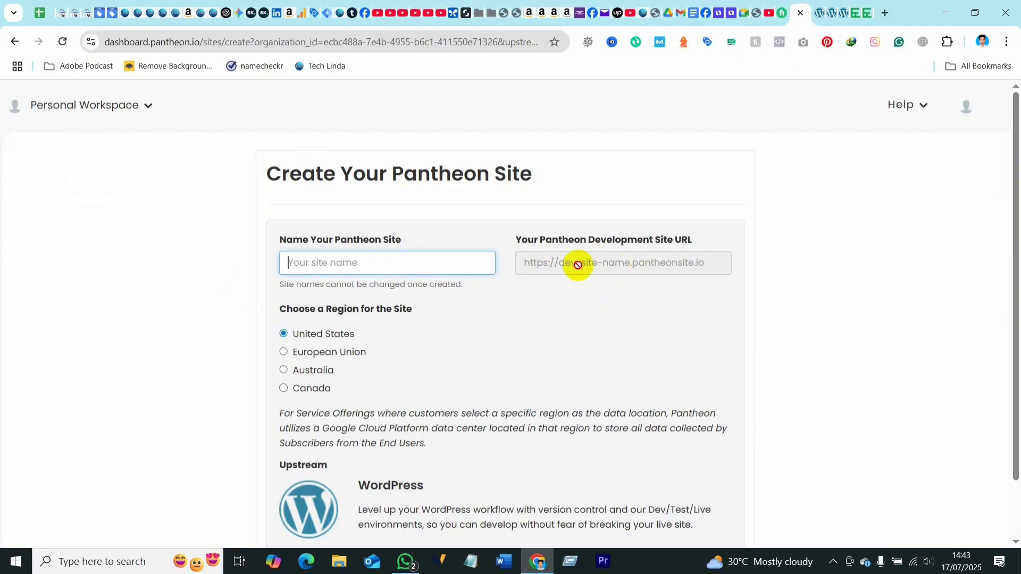
# Name the Pantheon site thundivo, keep the United States region, and continue to deploy WordPress.
pyautogui.click(372, 264)
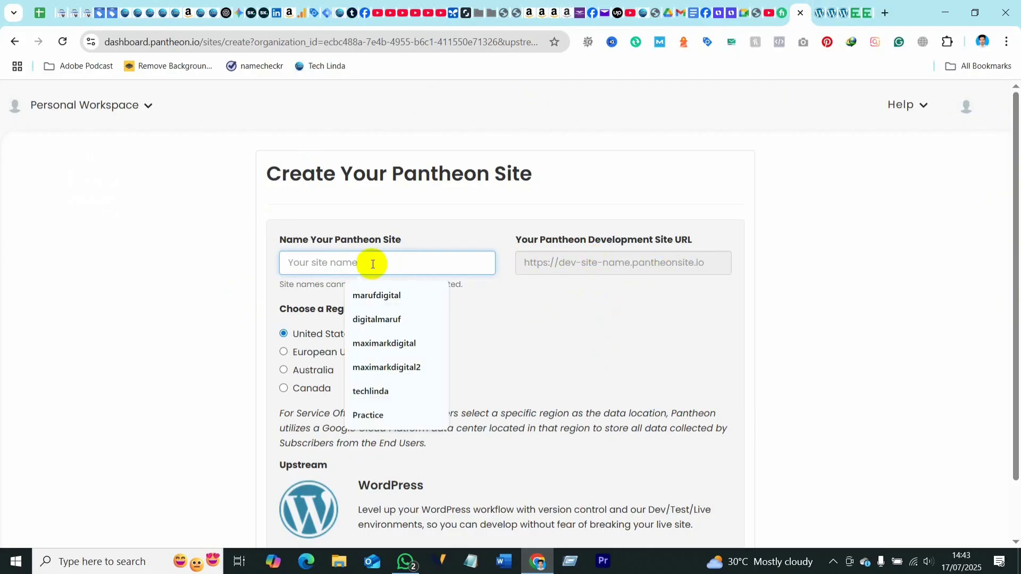
pyautogui.write('thundivo')
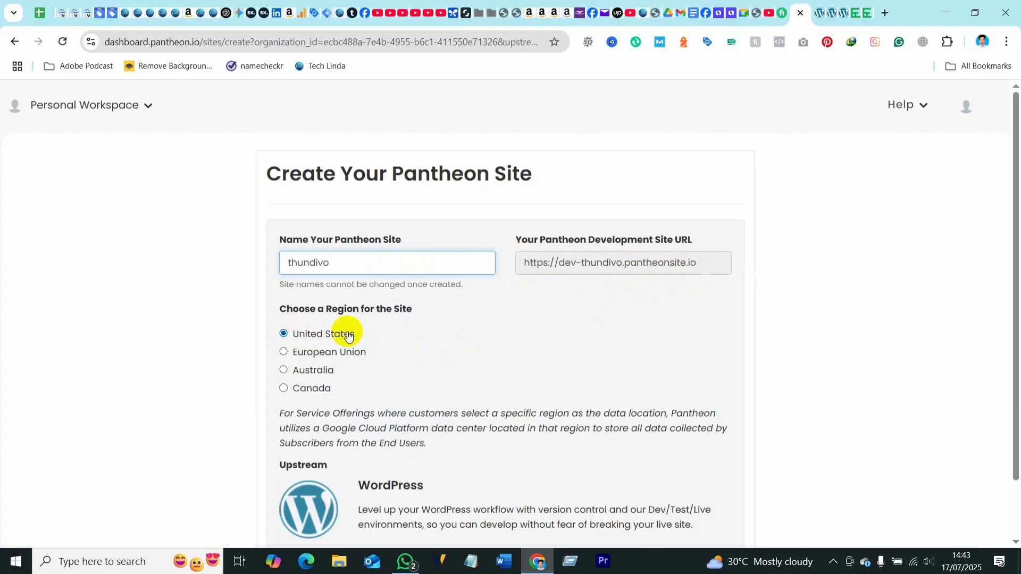
pyautogui.scroll(-2, 372, 356)
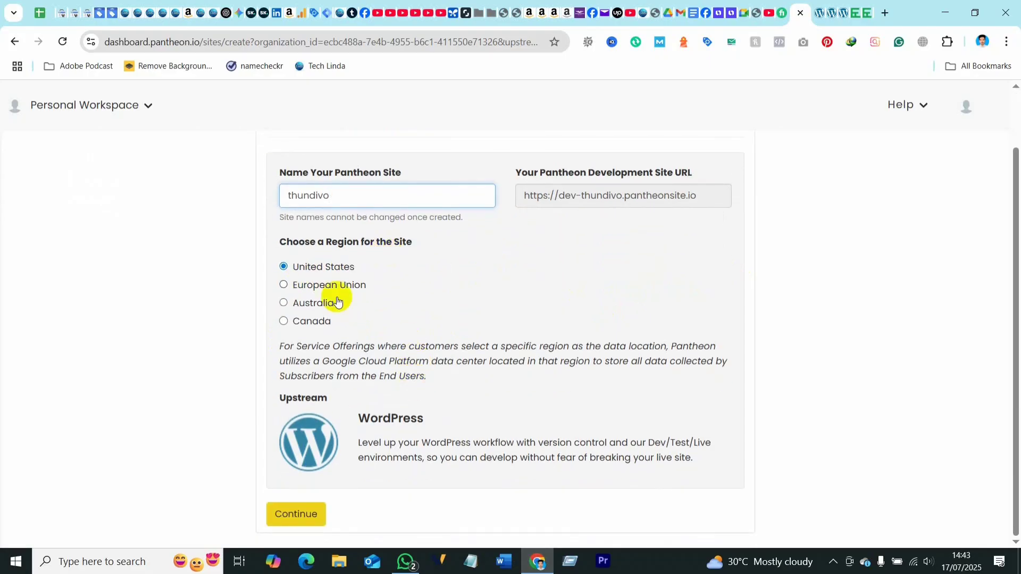
pyautogui.click(296, 514)
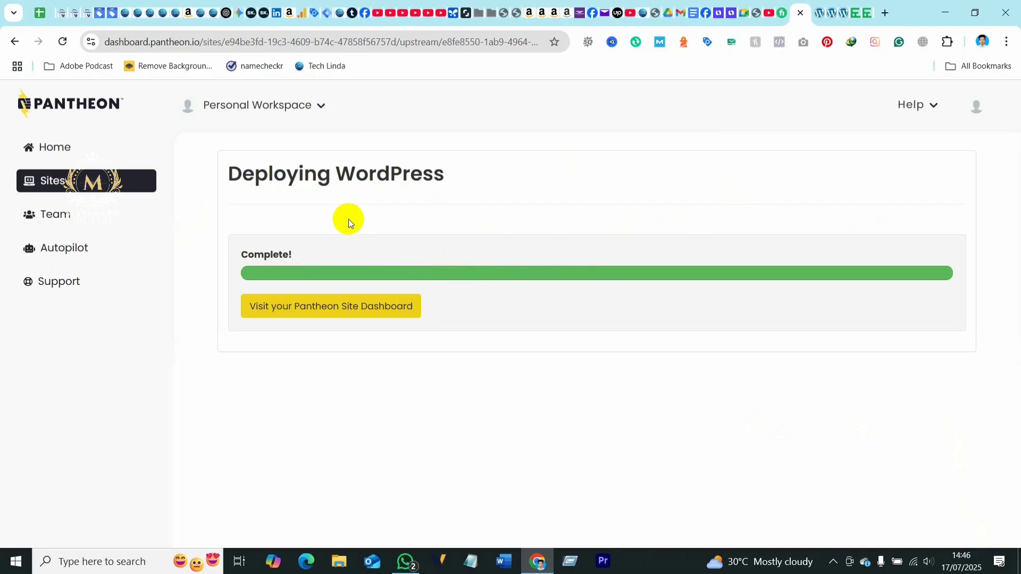
# Visit the deployed site's Pantheon dashboard and look over its Dev environment.
pyautogui.click(315, 307)
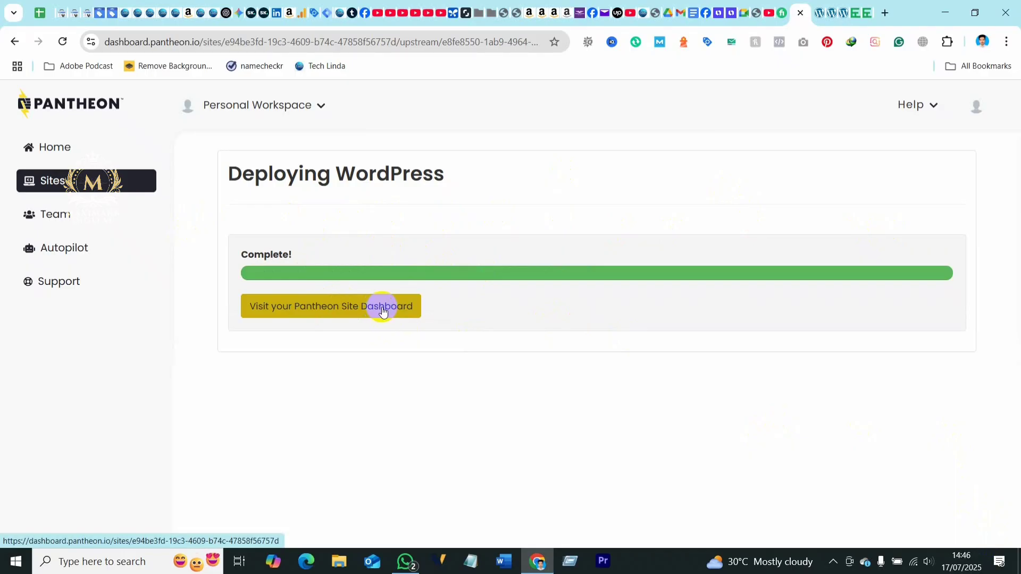
pyautogui.click(345, 308)
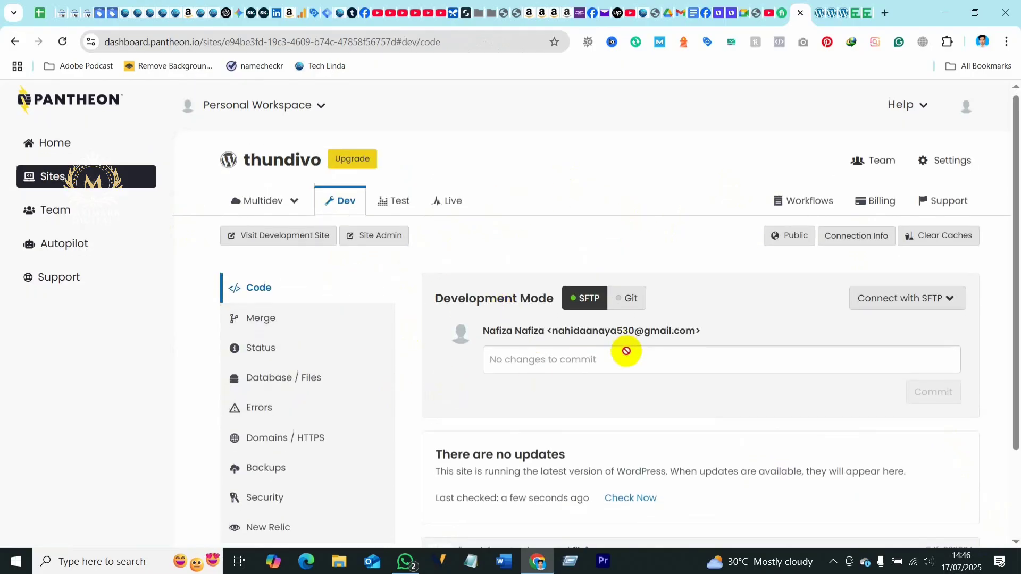
pyautogui.scroll(-2, 631, 359)
pyautogui.scroll(2, 553, 342)
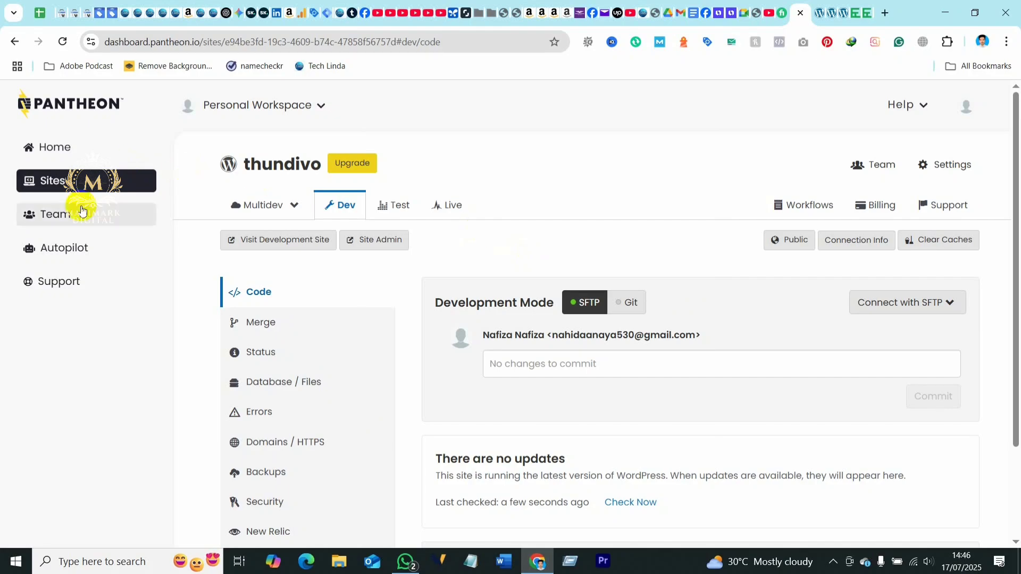
# Return to the workspace home, check the sandbox site usage and recent sites, and reload the page.
pyautogui.click(61, 151)
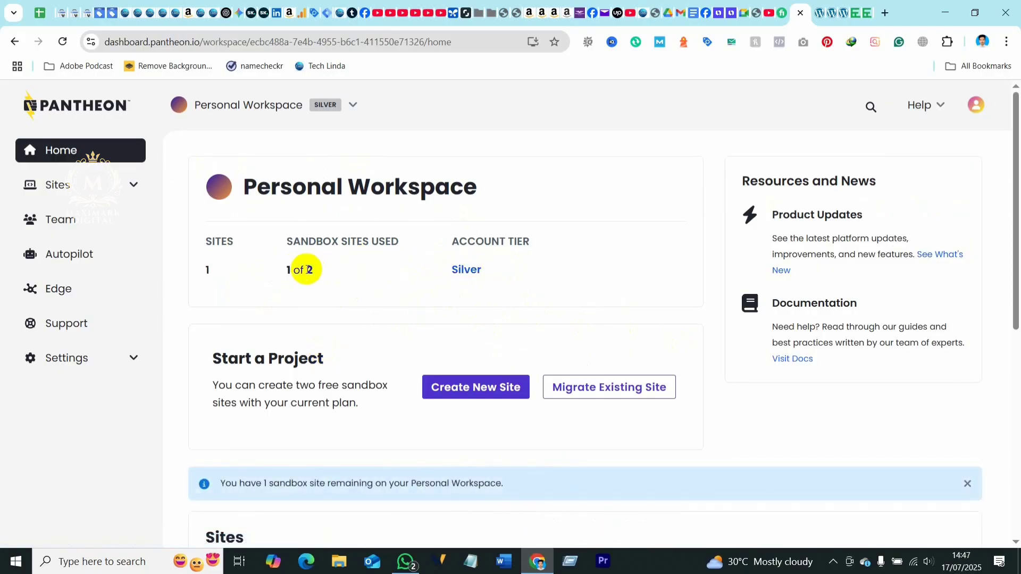
pyautogui.moveTo(288, 269); pyautogui.dragTo(310, 271)
pyautogui.scroll(-8, 380, 376)
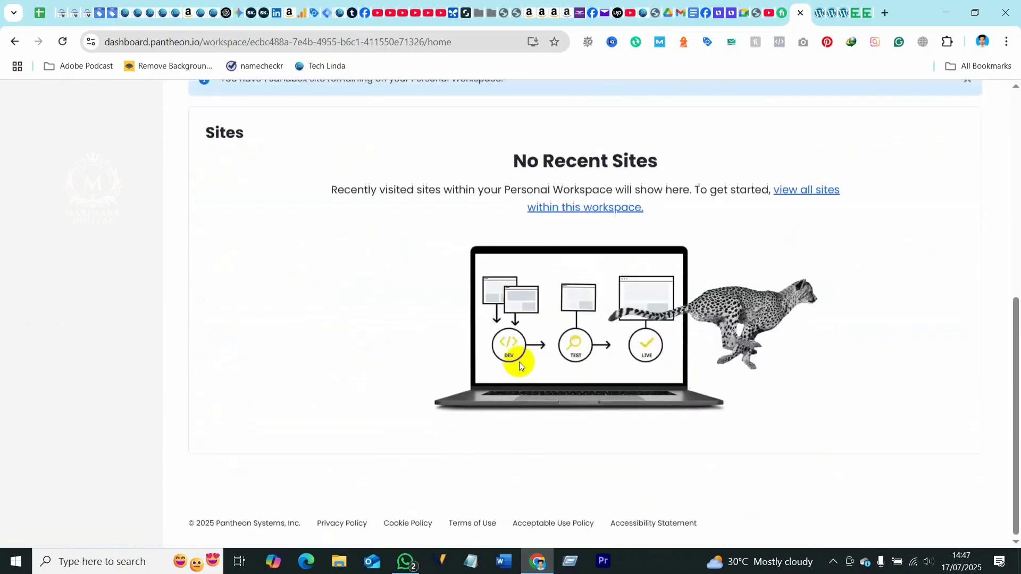
pyautogui.scroll(8, 456, 376)
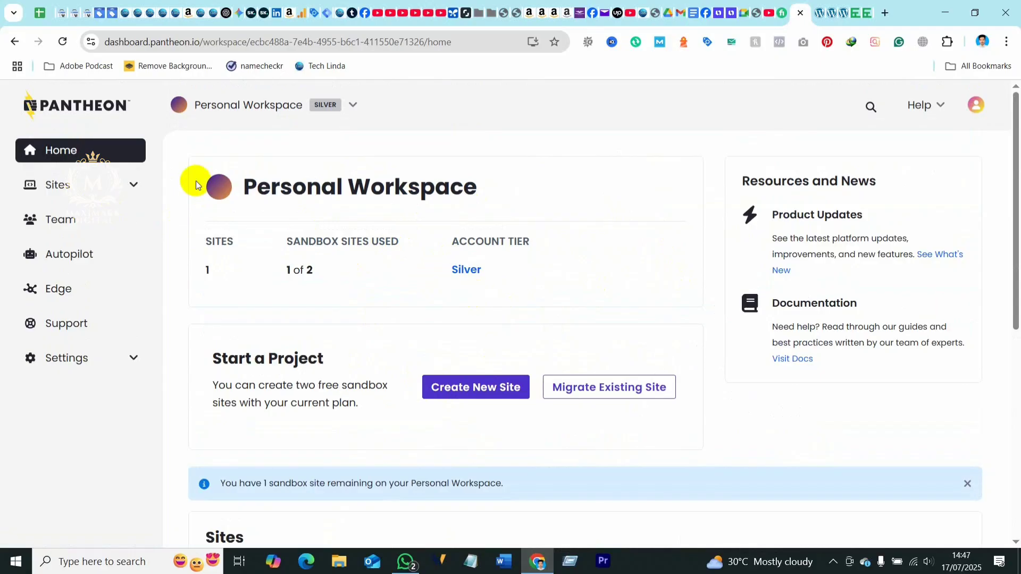
pyautogui.click(62, 41)
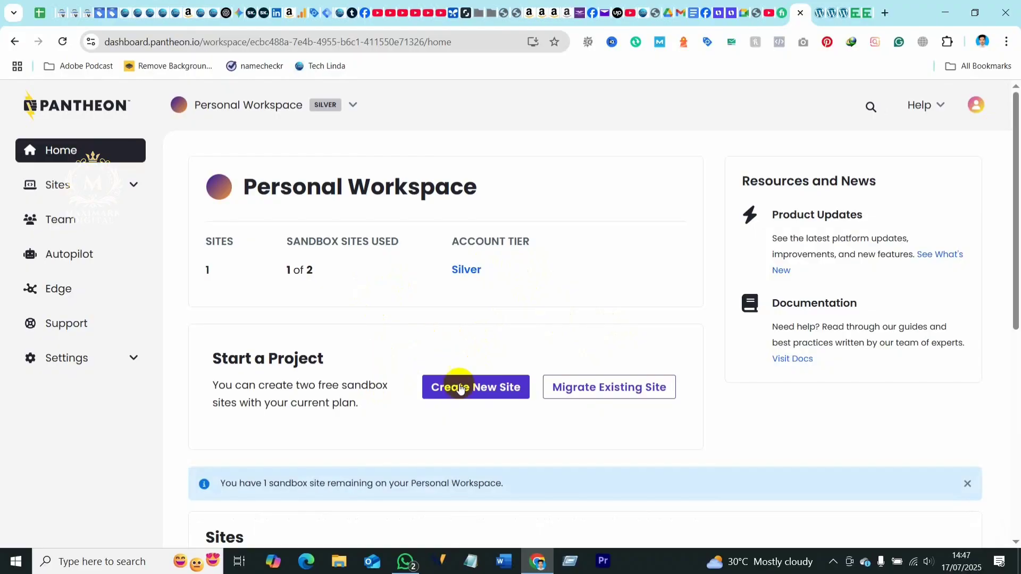
# Open the thundivo site's admin by way of the site list and continue the WordPress installation in English (United States).
pyautogui.click(62, 187)
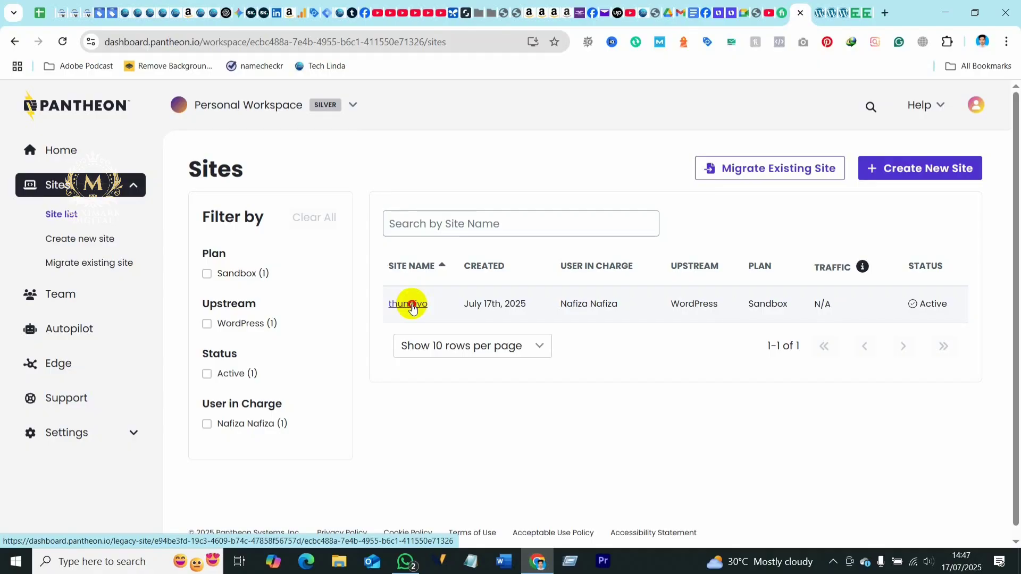
pyautogui.click(408, 304)
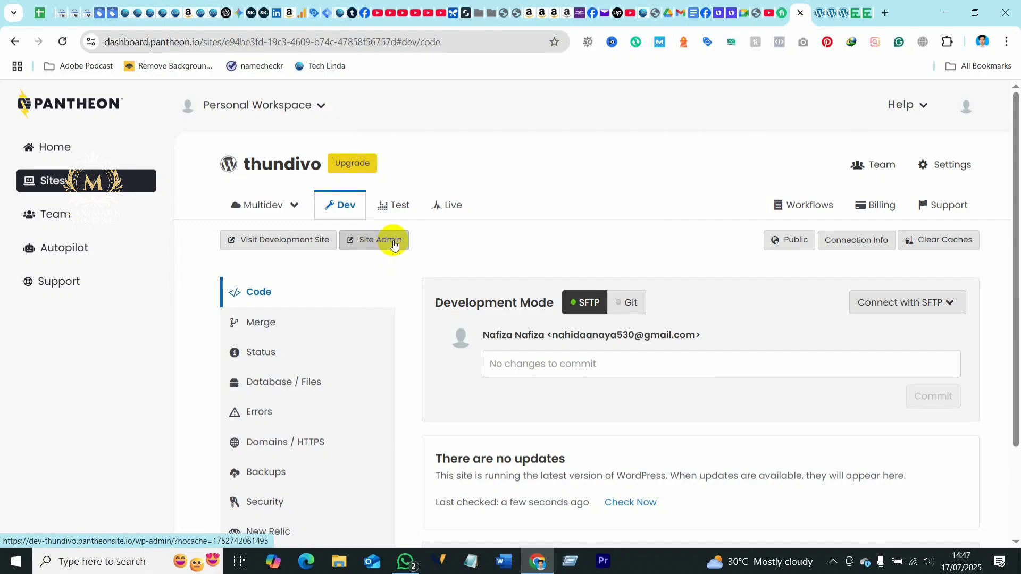
pyautogui.click(383, 243)
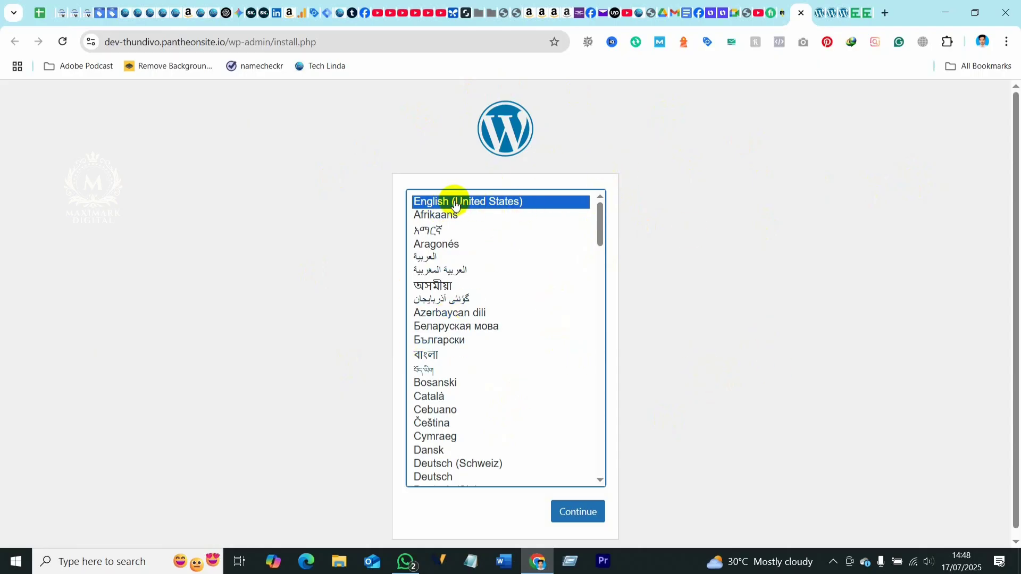
pyautogui.click(578, 512)
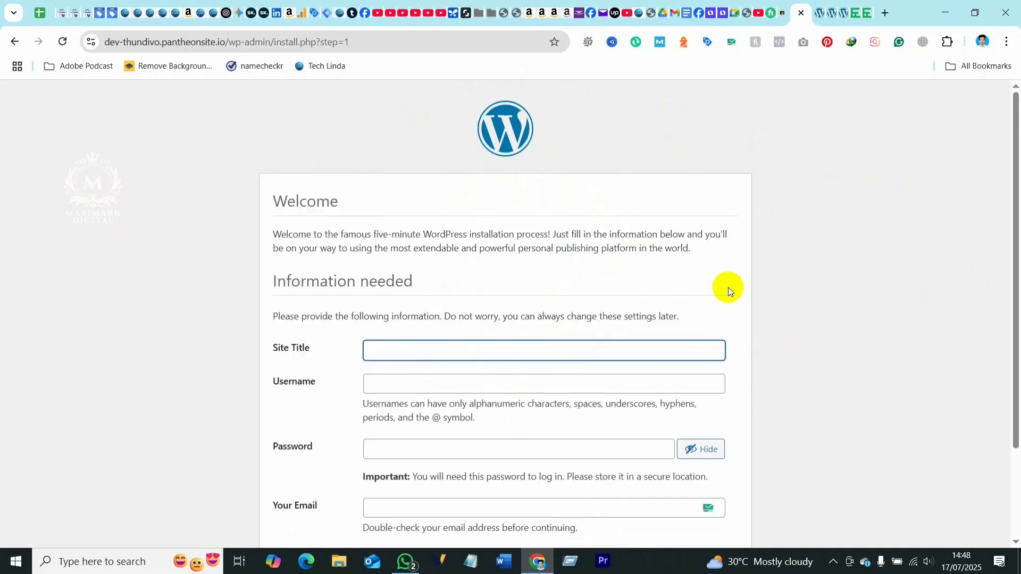
# Set the WordPress site title to Thundivo and the admin username to thundivo.
pyautogui.scroll(-1, 812, 312)
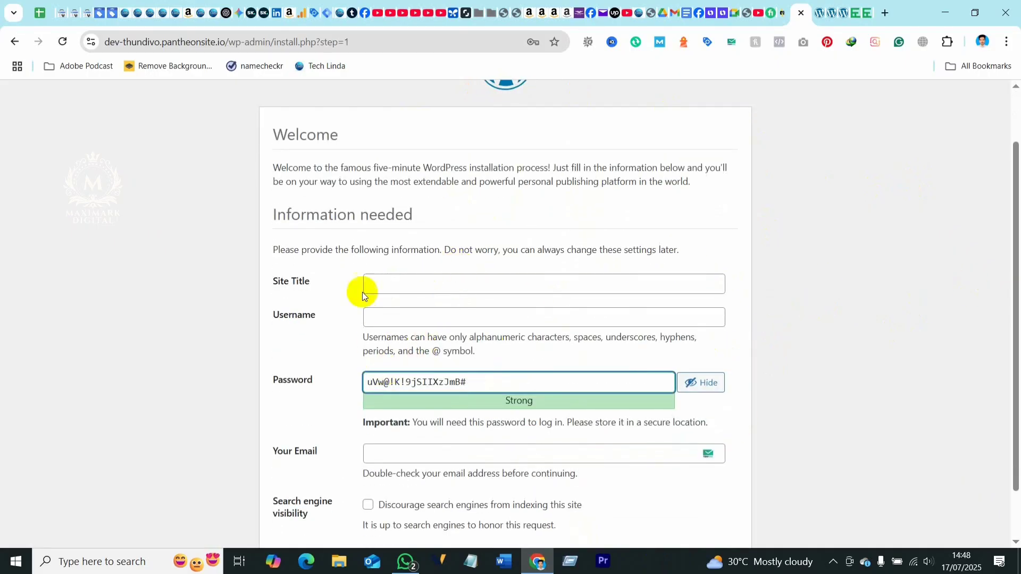
pyautogui.click(398, 283)
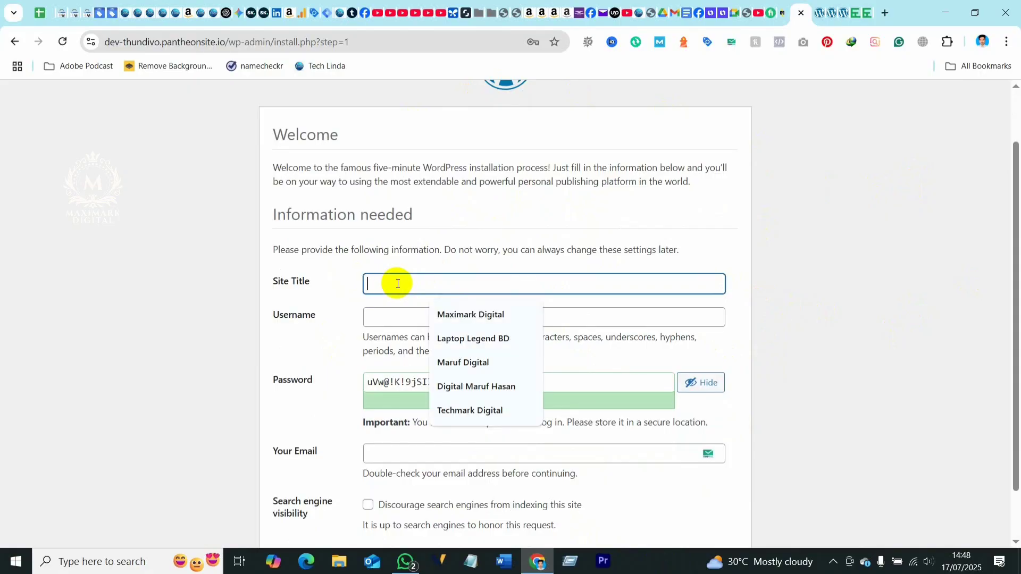
pyautogui.write('thundivo')
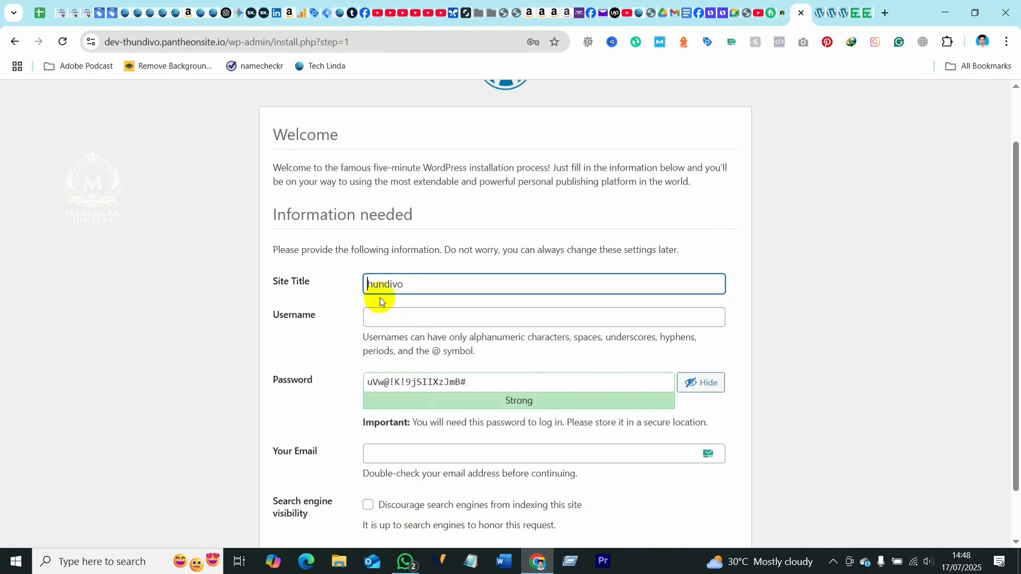
pyautogui.click(399, 317)
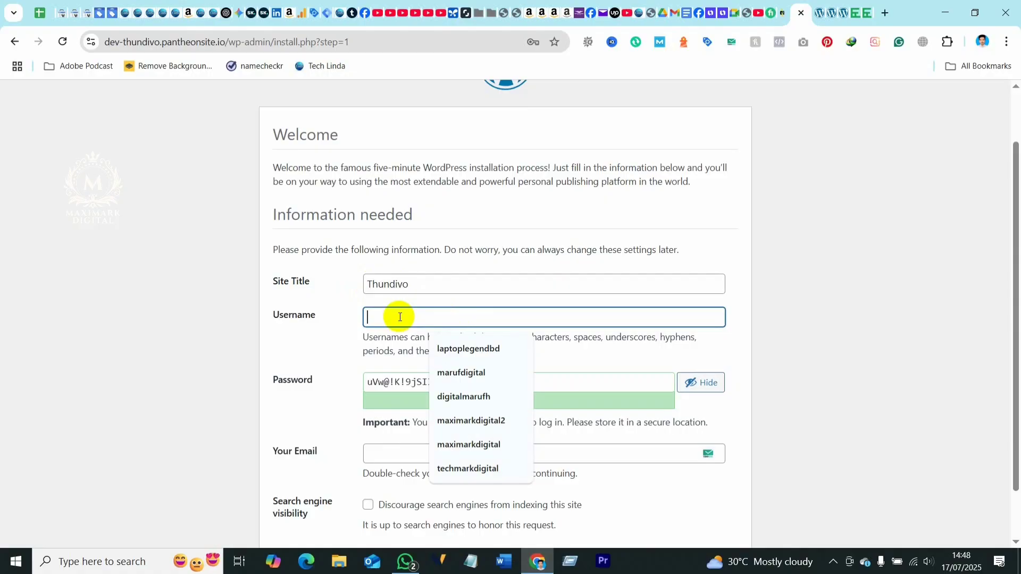
pyautogui.write('thundivo')
# Check the username and generated password on the installation form, and clear the generated password.
pyautogui.click(418, 383)
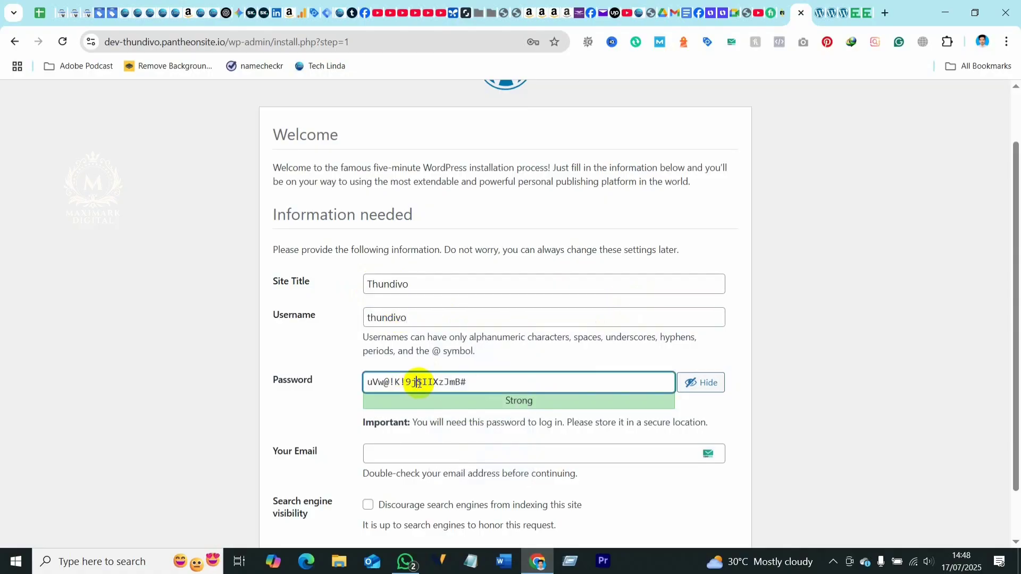
pyautogui.moveTo(479, 383); pyautogui.dragTo(353, 386)
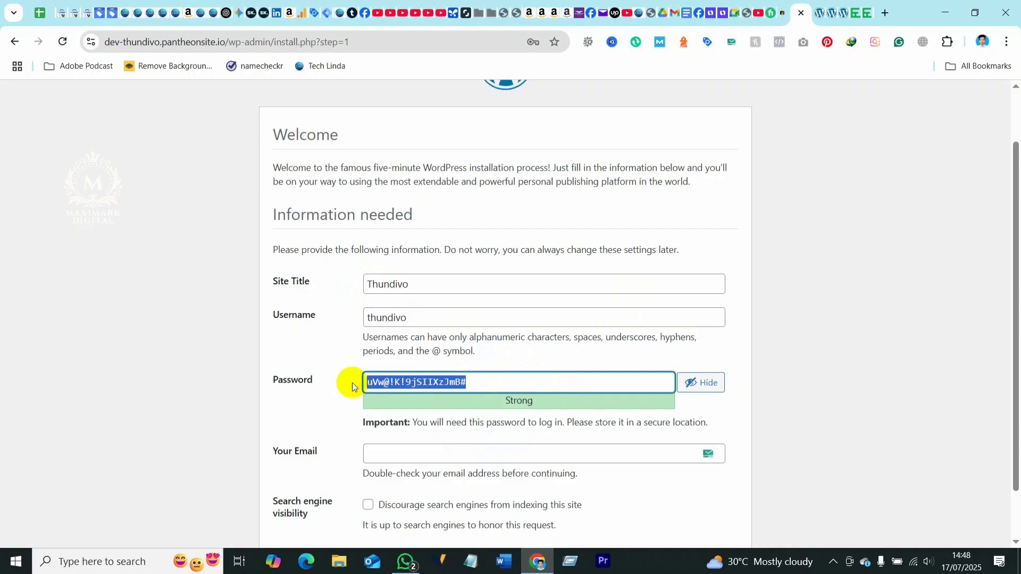
pyautogui.scroll(-2, 352, 381)
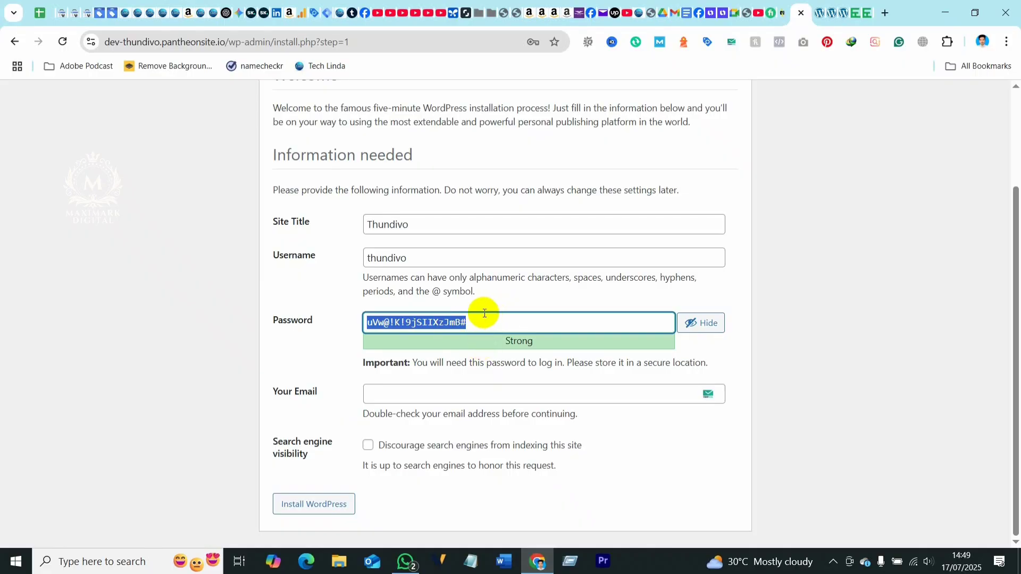
pyautogui.click(421, 257)
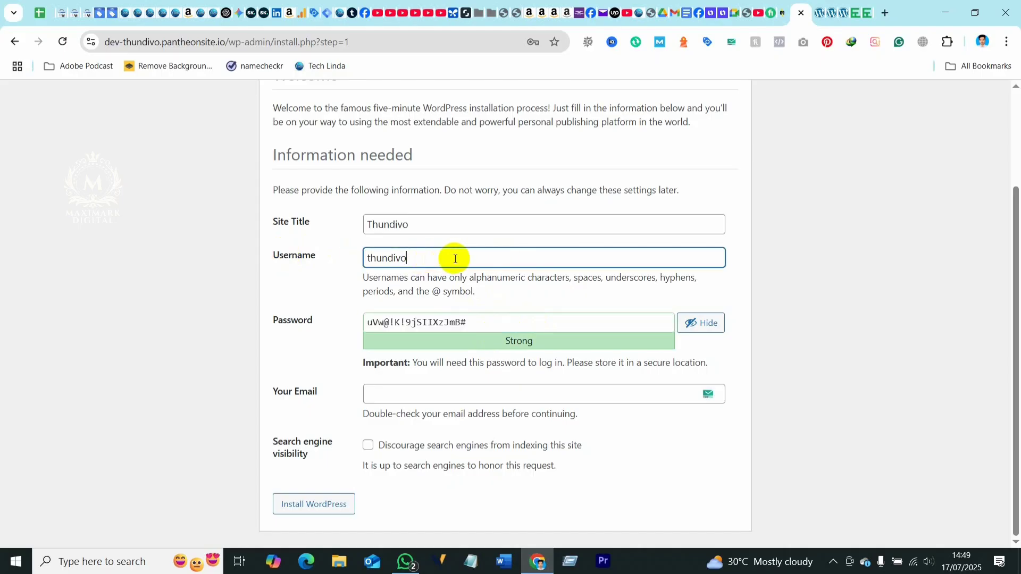
pyautogui.moveTo(417, 257); pyautogui.dragTo(357, 267)
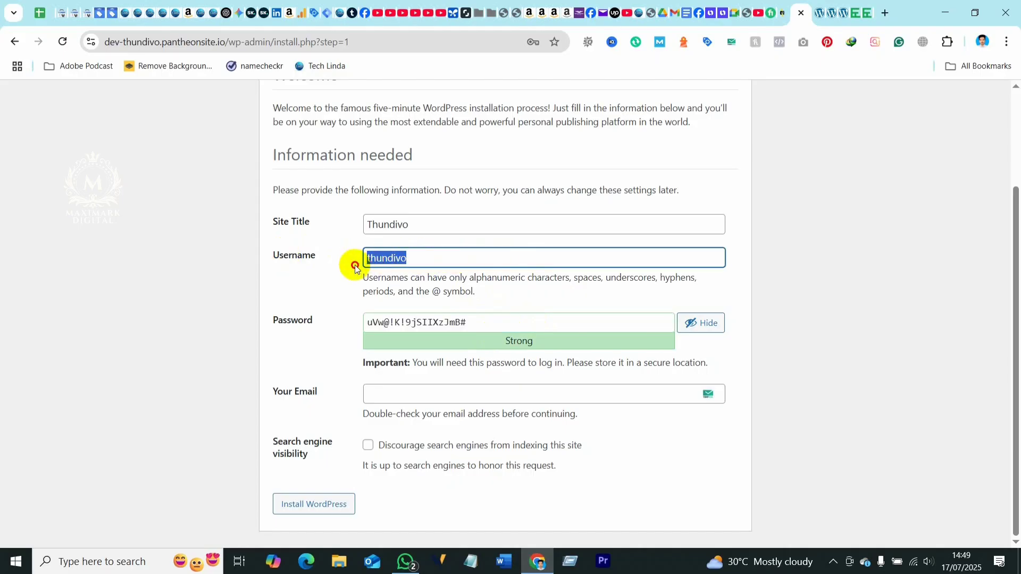
pyautogui.click(473, 315)
pyautogui.moveTo(493, 321); pyautogui.dragTo(332, 321)
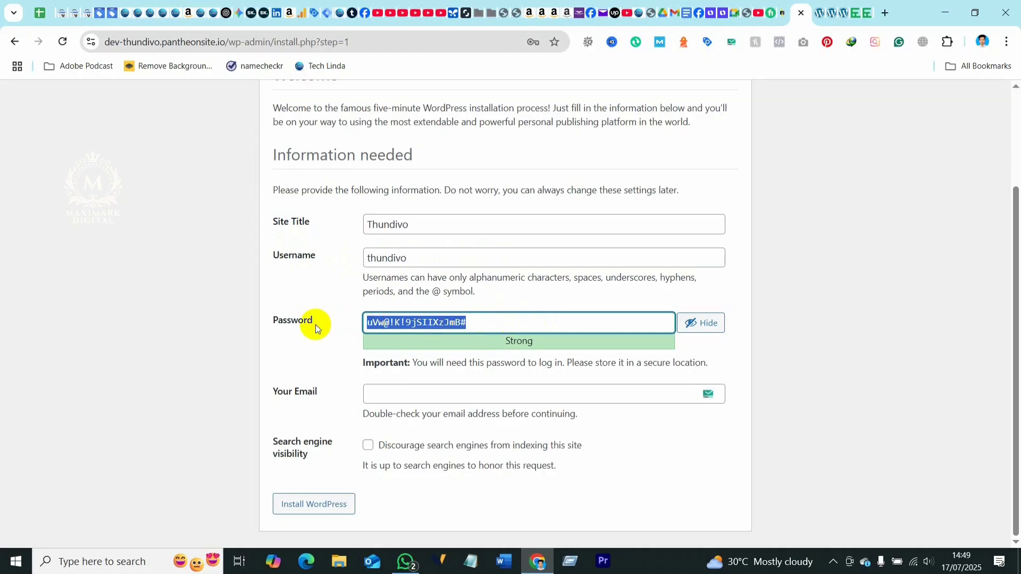
pyautogui.click(394, 392)
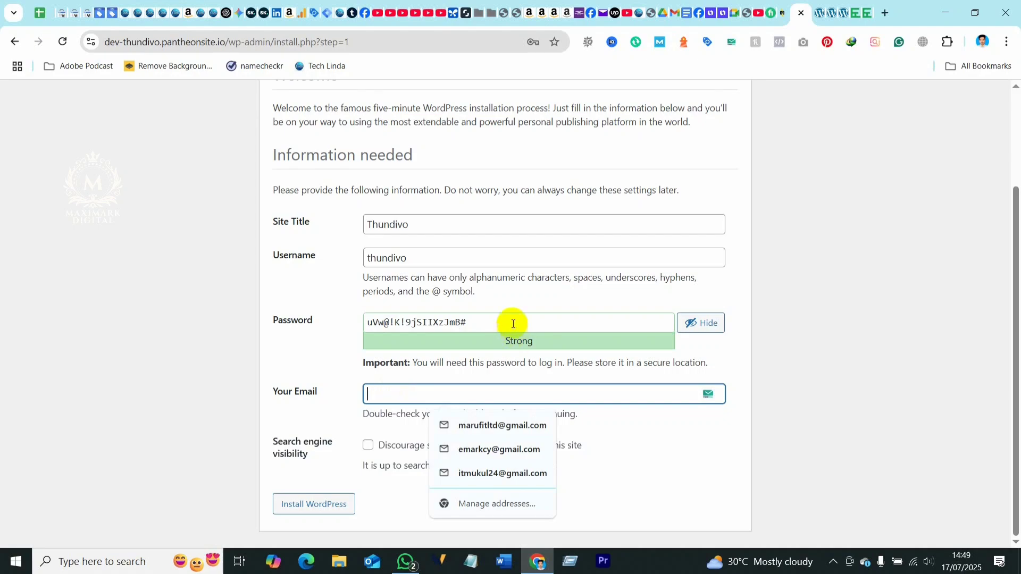
pyautogui.moveTo(478, 321); pyautogui.dragTo(322, 326)
pyautogui.press('BackSpace')
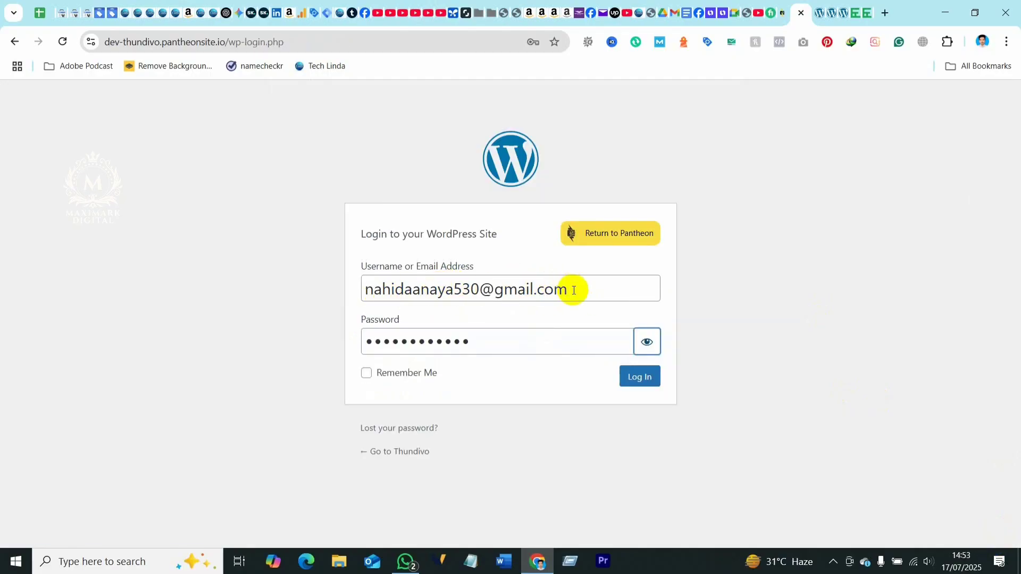
# Replace the e-mail in the login form with the username thundivo, copied from the site address, and log in to WordPress.
pyautogui.moveTo(571, 289); pyautogui.dragTo(363, 293)
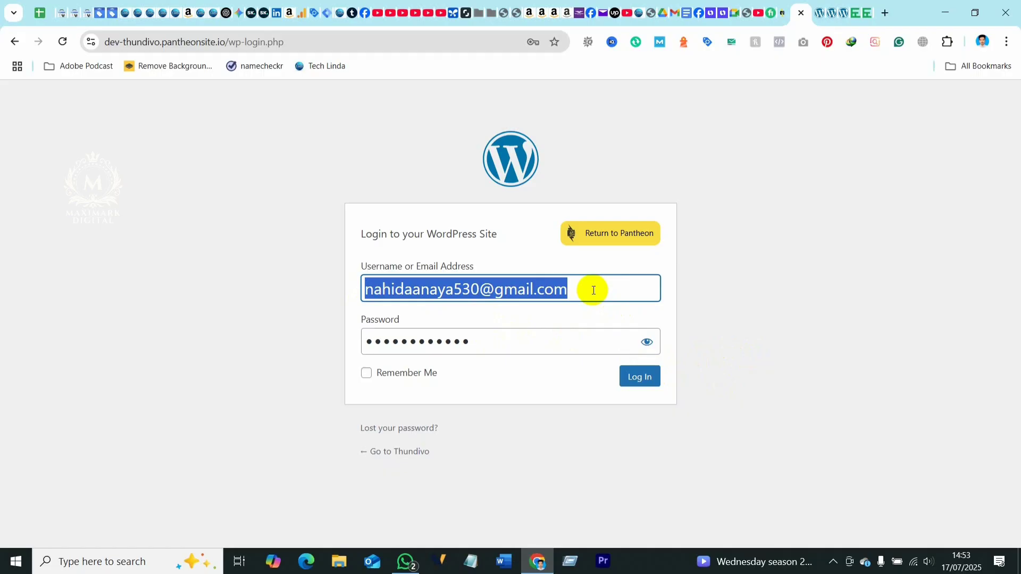
pyautogui.press('BackSpace')
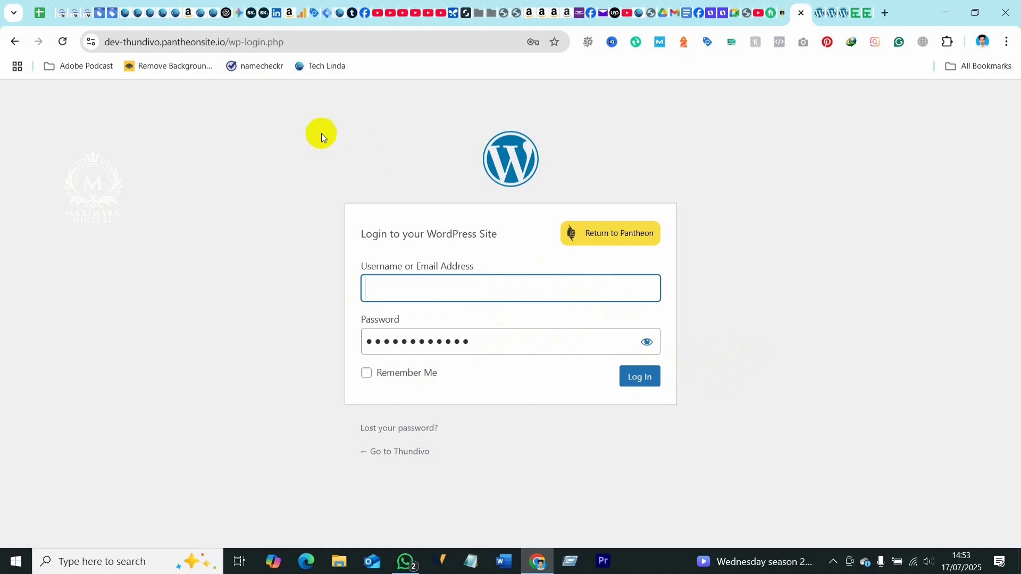
pyautogui.moveTo(159, 41); pyautogui.dragTo(123, 42)
pyautogui.hotkey('ctrl', 'c')
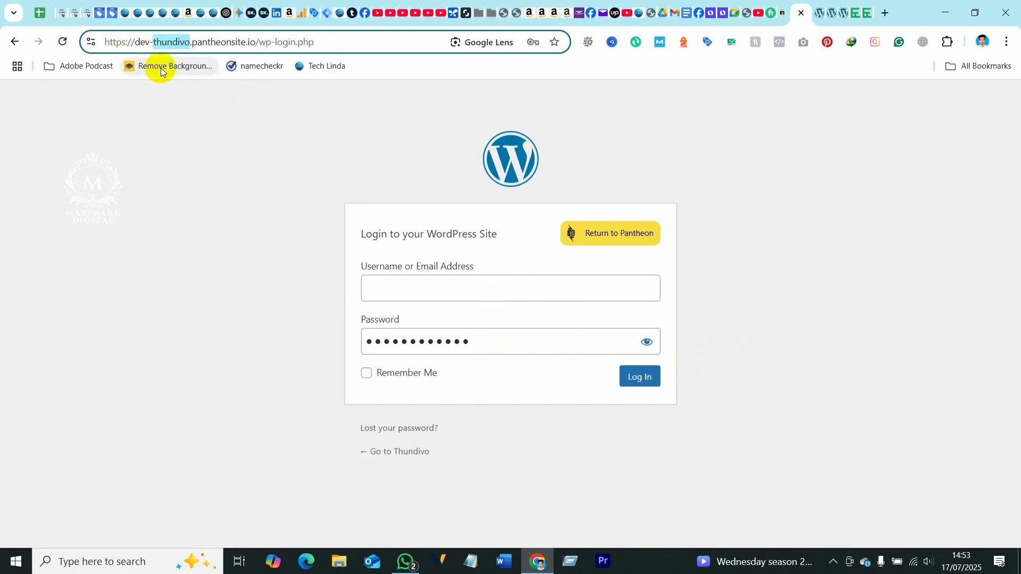
pyautogui.click(441, 289)
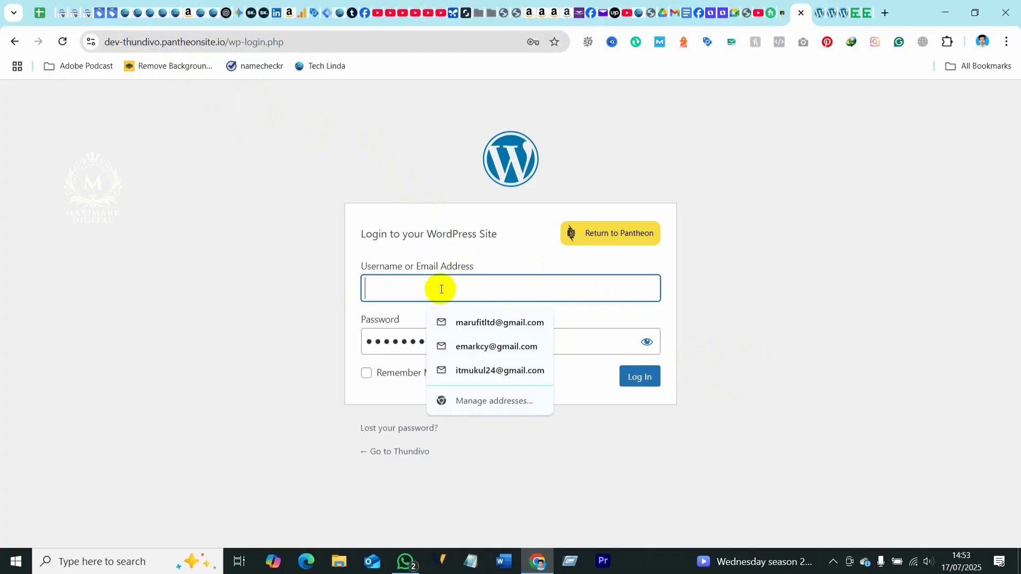
pyautogui.hotkey('ctrl', 'v')
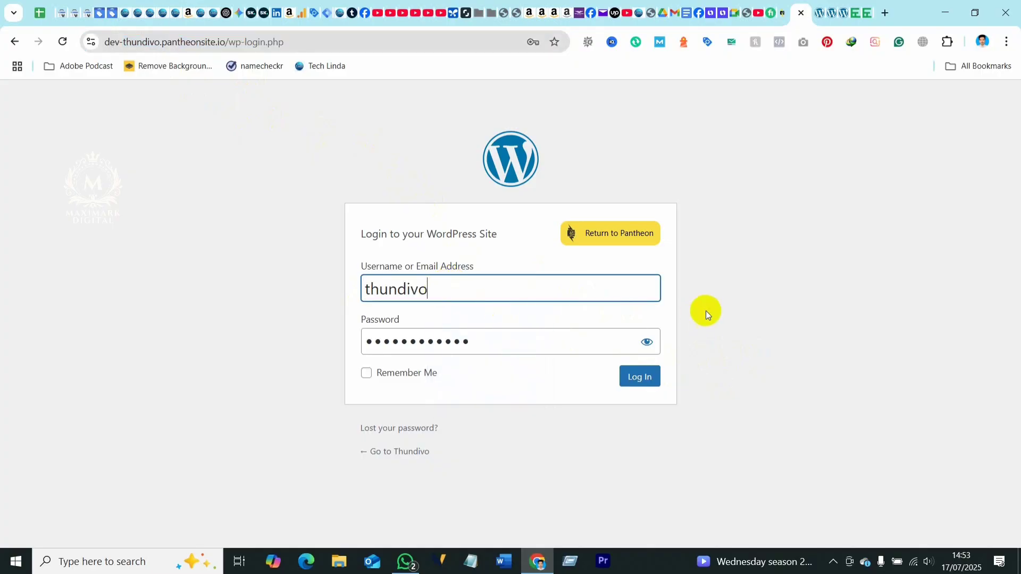
pyautogui.click(638, 380)
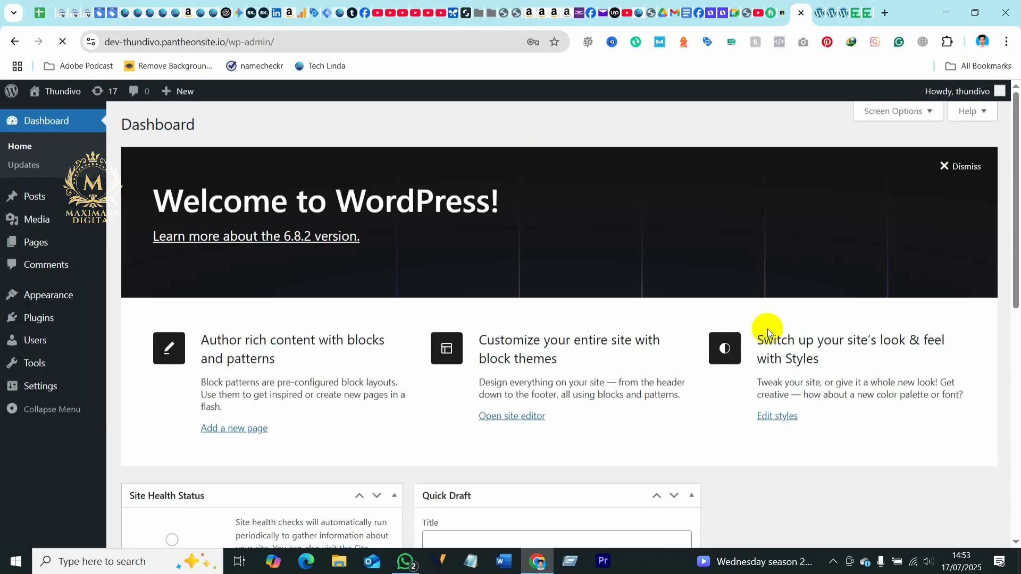
# Dismiss the dashboard's welcome panel and visit the Thundivo site's front end in a separate browser tab.
pyautogui.click(960, 165)
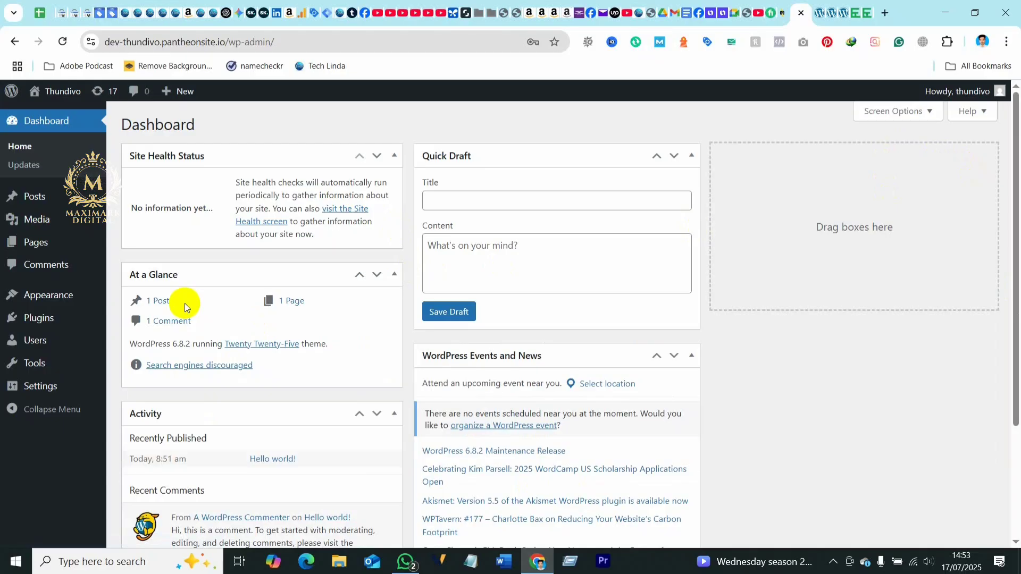
pyautogui.click(43, 200)
pyautogui.moveTo(70, 94)
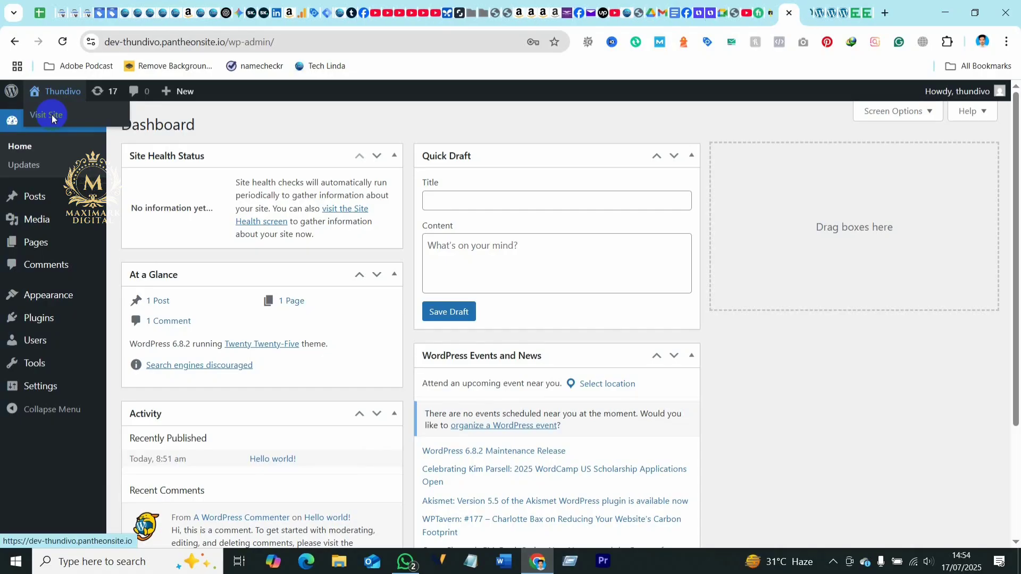
pyautogui.click(810, 12)
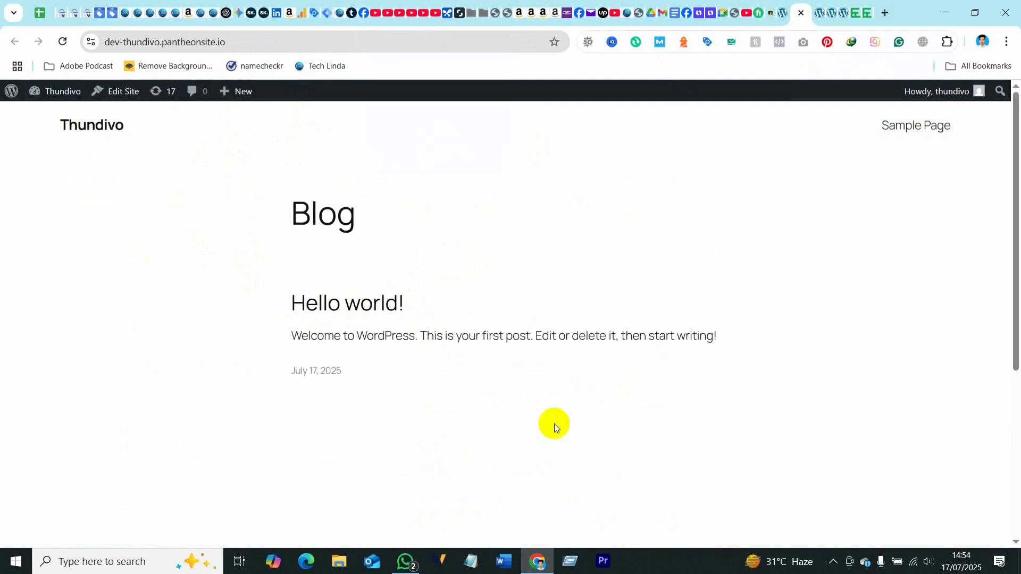
# Look over the site's homepage down to its footer and return to the WordPress dashboard.
pyautogui.scroll(-5, 744, 381)
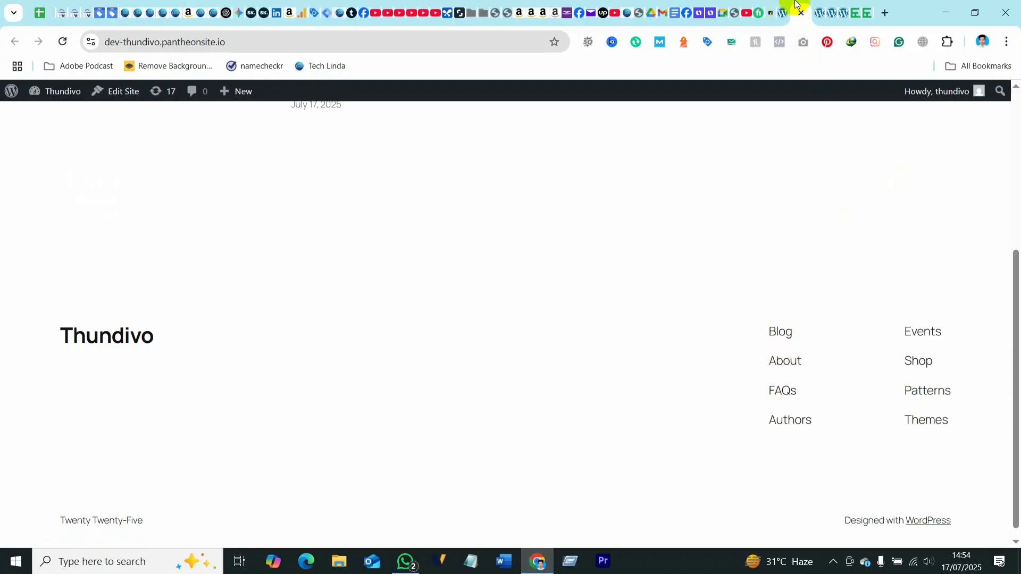
pyautogui.scroll(5, 261, 301)
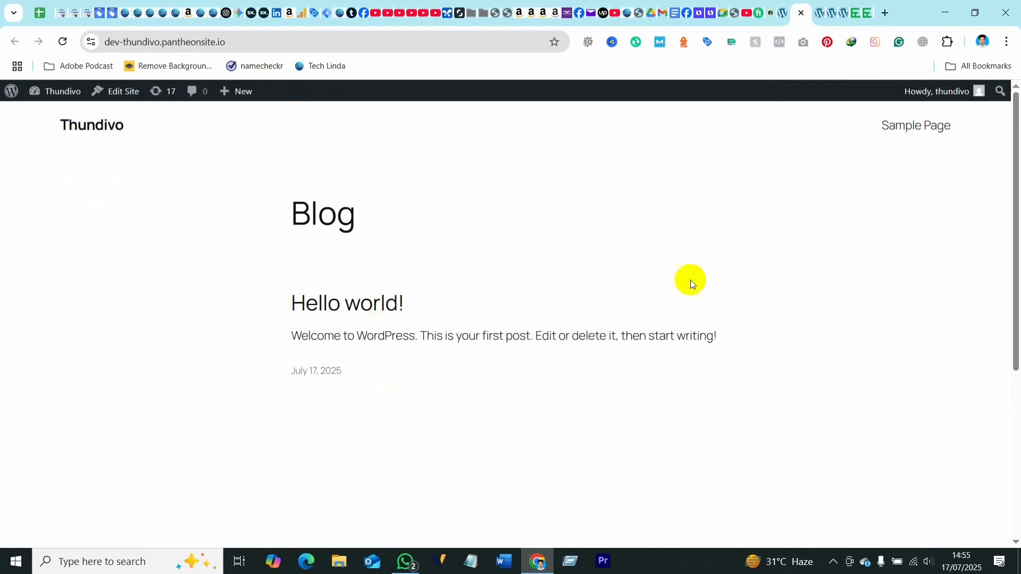
pyautogui.click(780, 15)
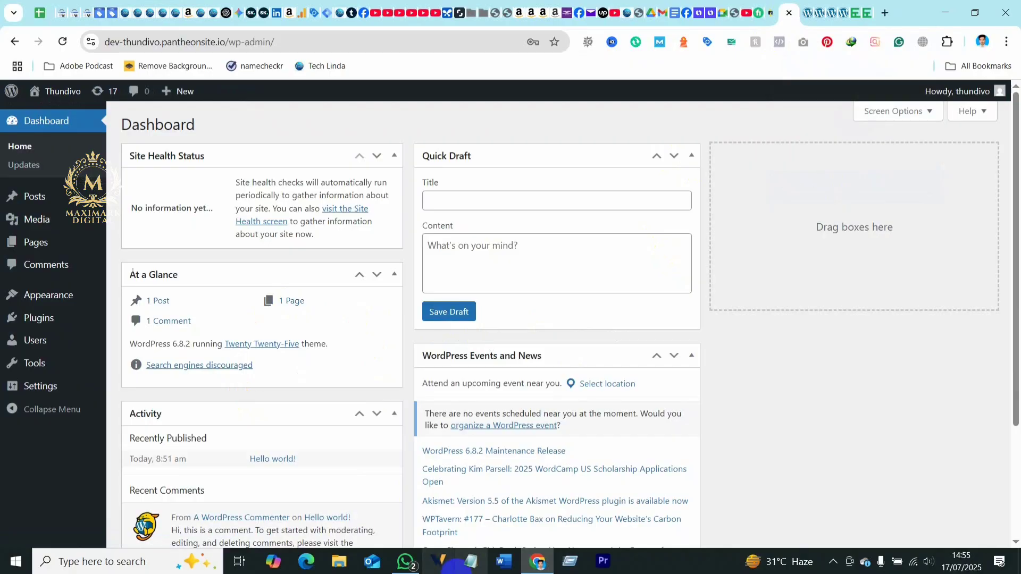
# Switch to Notepad, enlarge the text, and list Elementor - Website Customizer, Contact Form 7 and Starter Template on separate lines below the Astra entry.
pyautogui.click(472, 564)
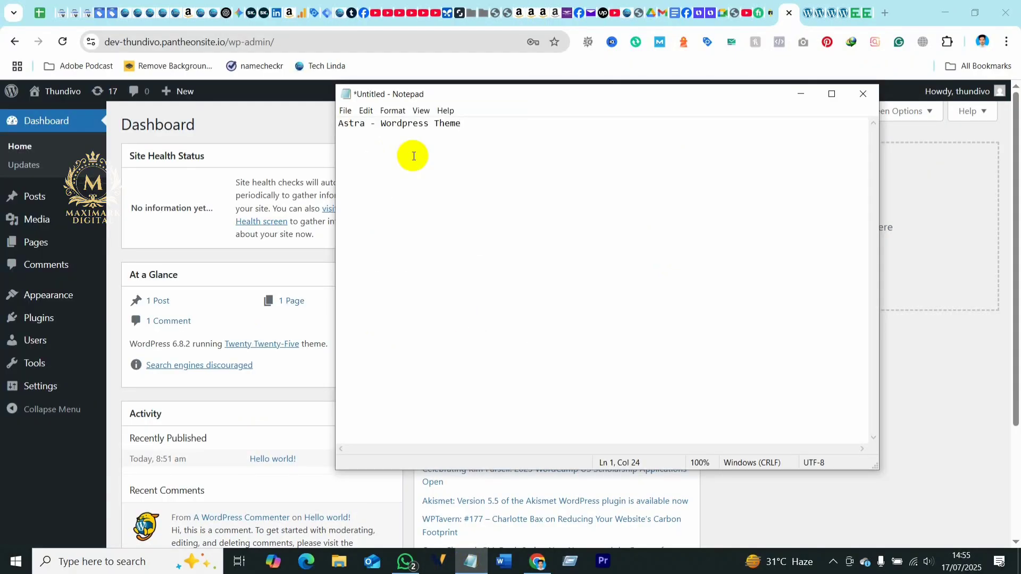
pyautogui.press('Return')
pyautogui.scroll(11, 486, 160)
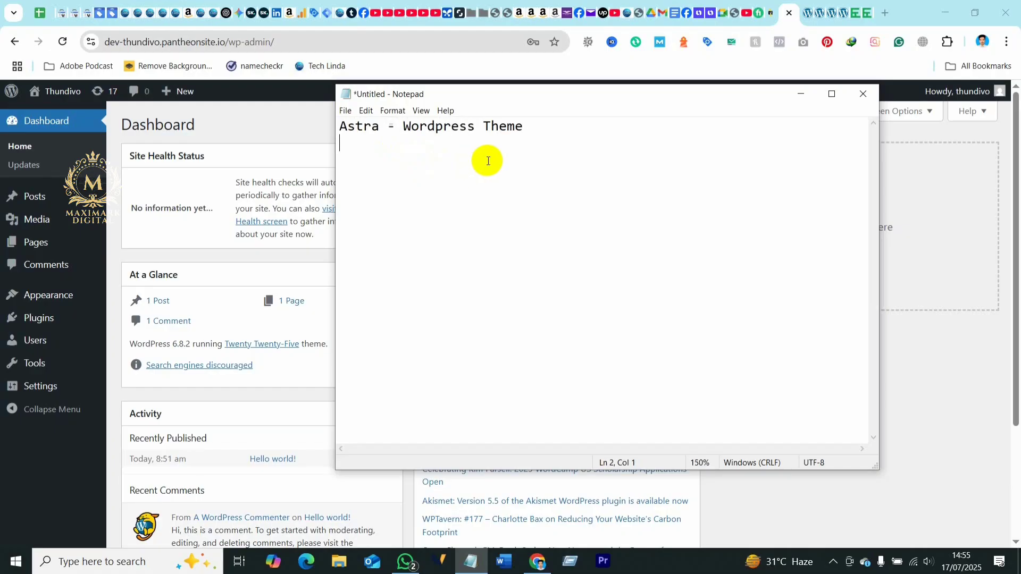
pyautogui.scroll(5, 536, 204)
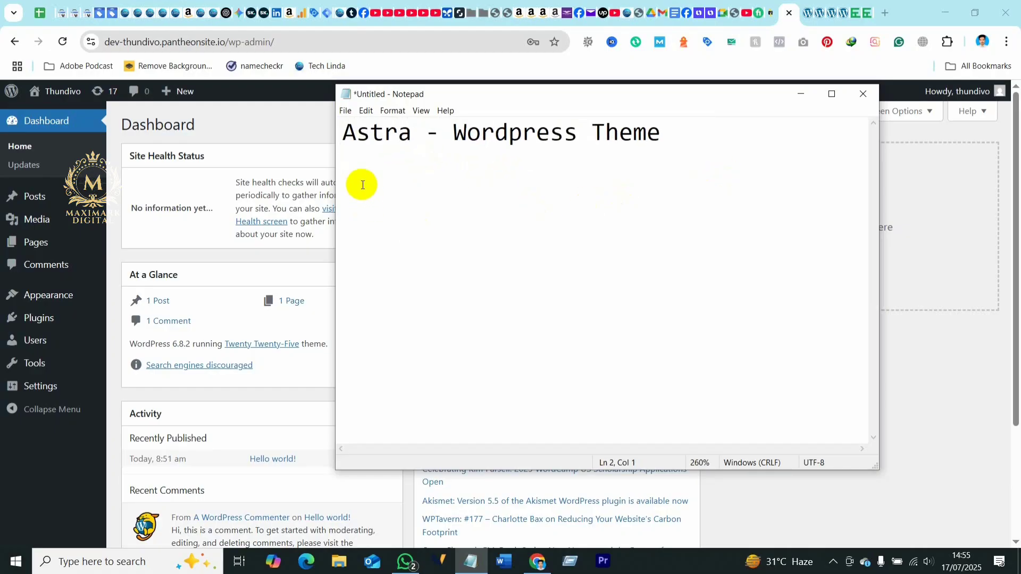
pyautogui.write('Elementor - Website Customizer Contact Form 7 Starter Template')
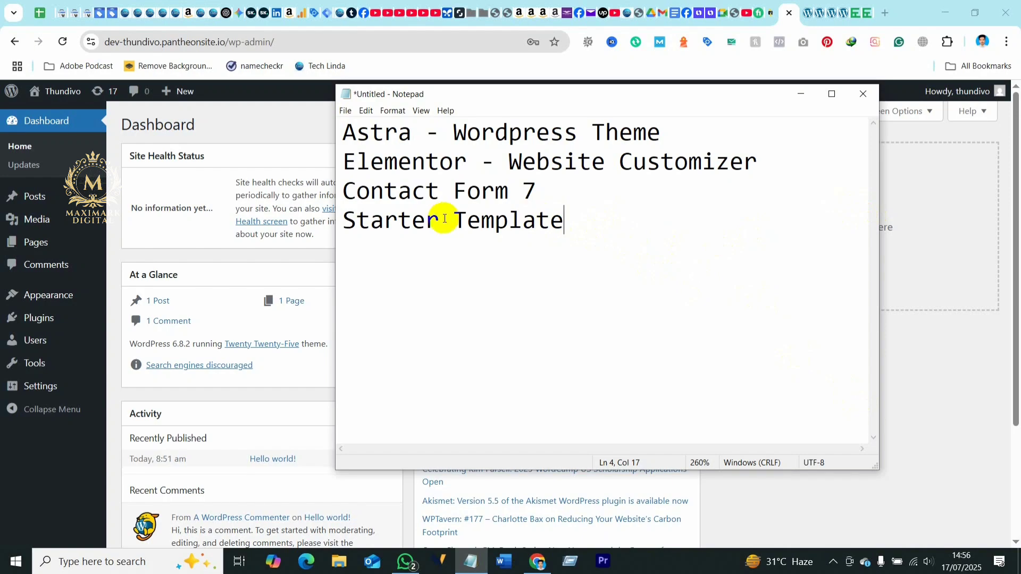
# Highlight the Astra theme name in the Notepad list and return to the WordPress dashboard in the browser.
pyautogui.moveTo(663, 134); pyautogui.dragTo(333, 139)
pyautogui.click(346, 135)
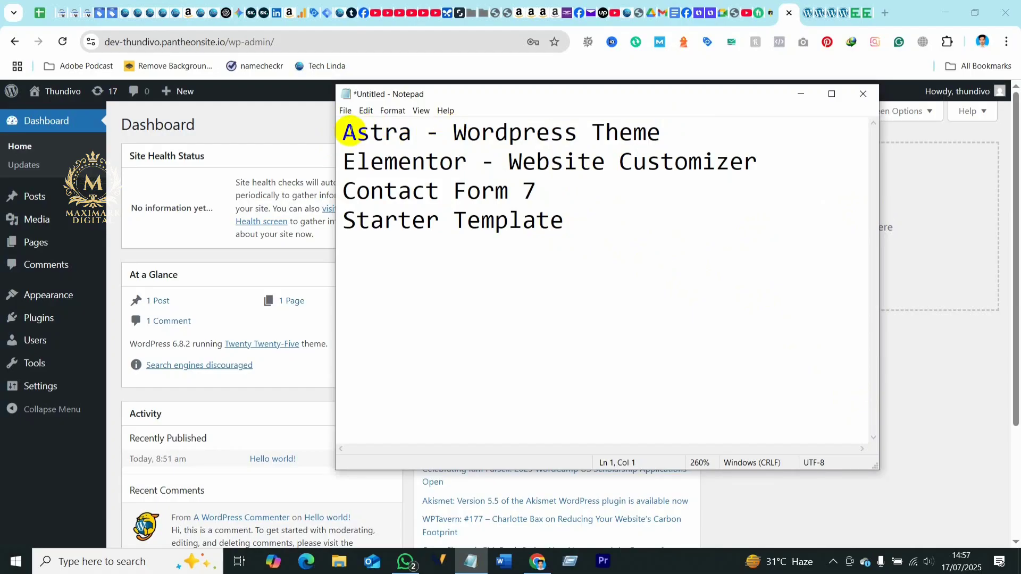
pyautogui.click(345, 133)
pyautogui.moveTo(345, 133); pyautogui.dragTo(417, 130)
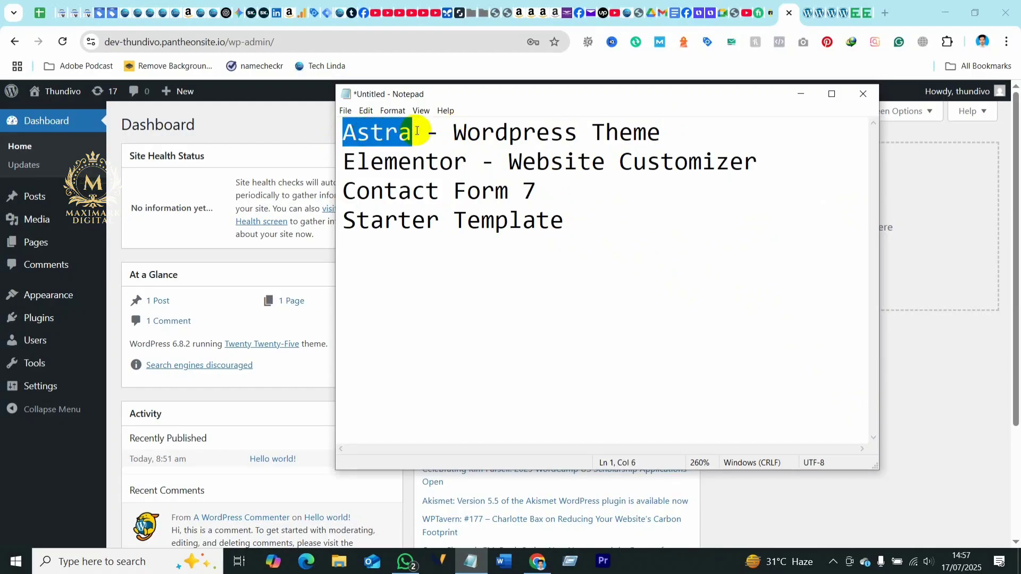
pyautogui.click(256, 117)
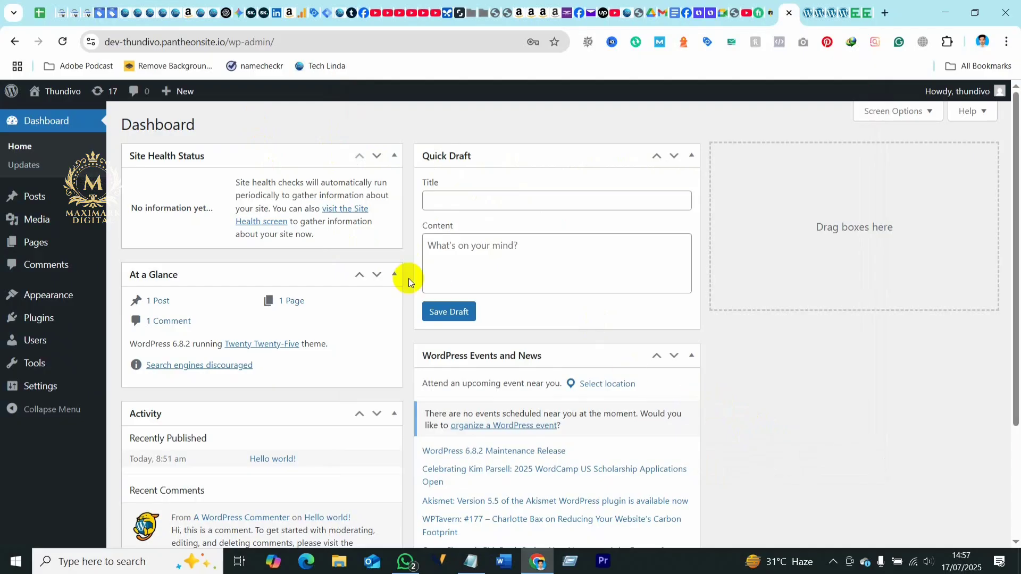
# Visit the Themes page under Appearance and look through the installed themes.
pyautogui.click(65, 178)
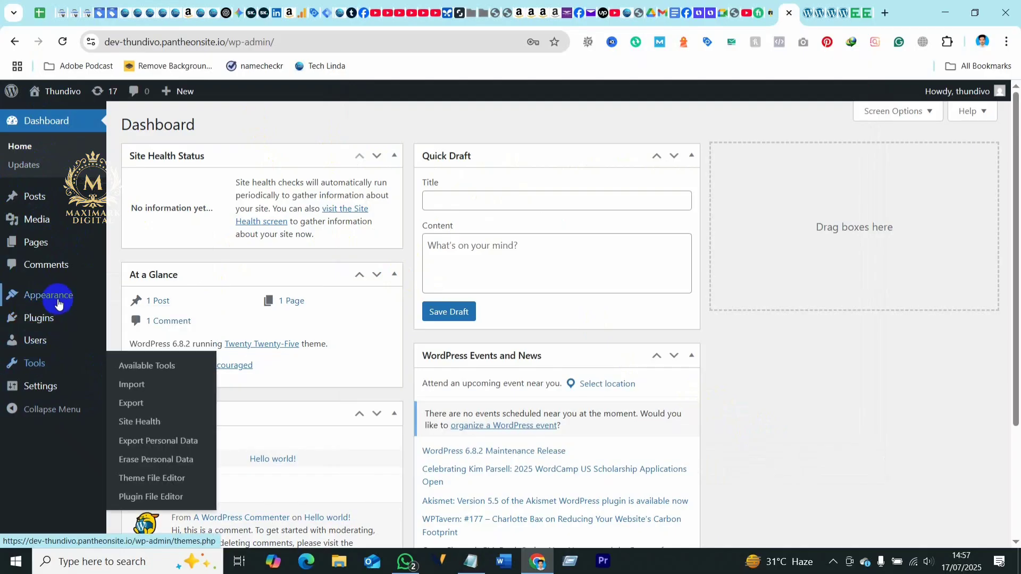
pyautogui.moveTo(57, 302)
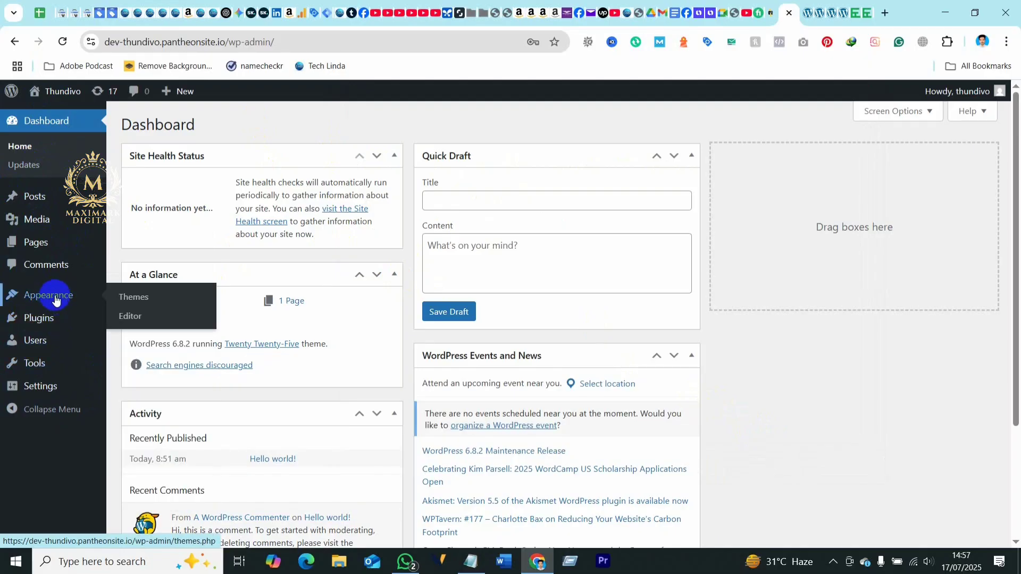
pyautogui.click(137, 301)
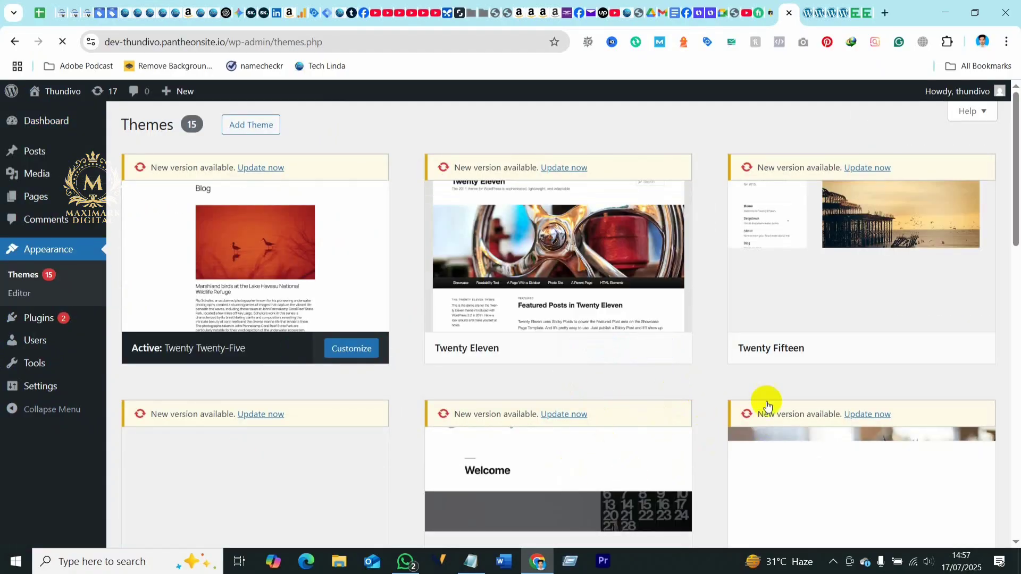
pyautogui.scroll(-3, 754, 410)
pyautogui.scroll(-7, 753, 410)
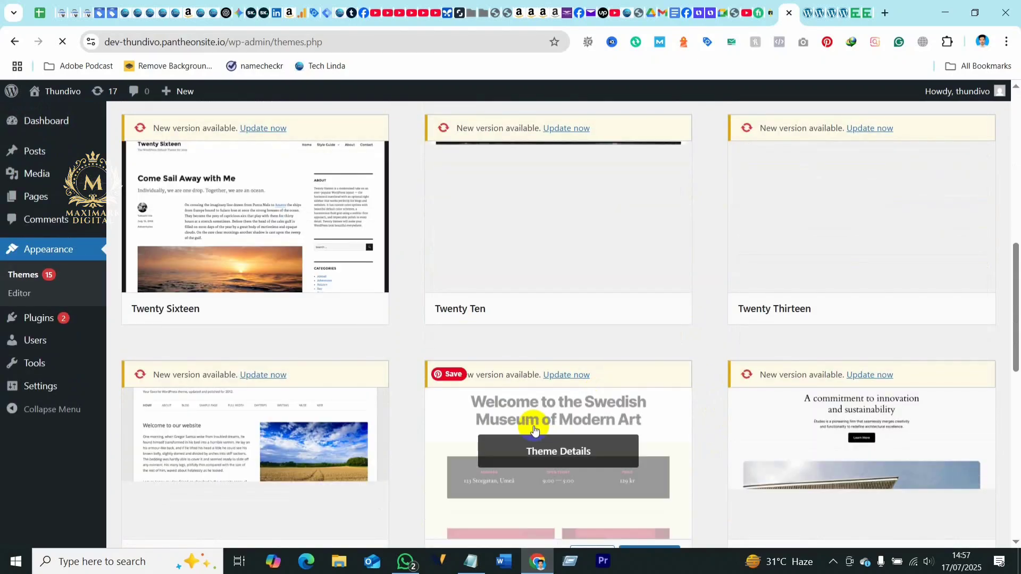
# Find the installed Twenty Twenty-Two theme, view its details, and delete it from the site.
pyautogui.scroll(-10, 638, 410)
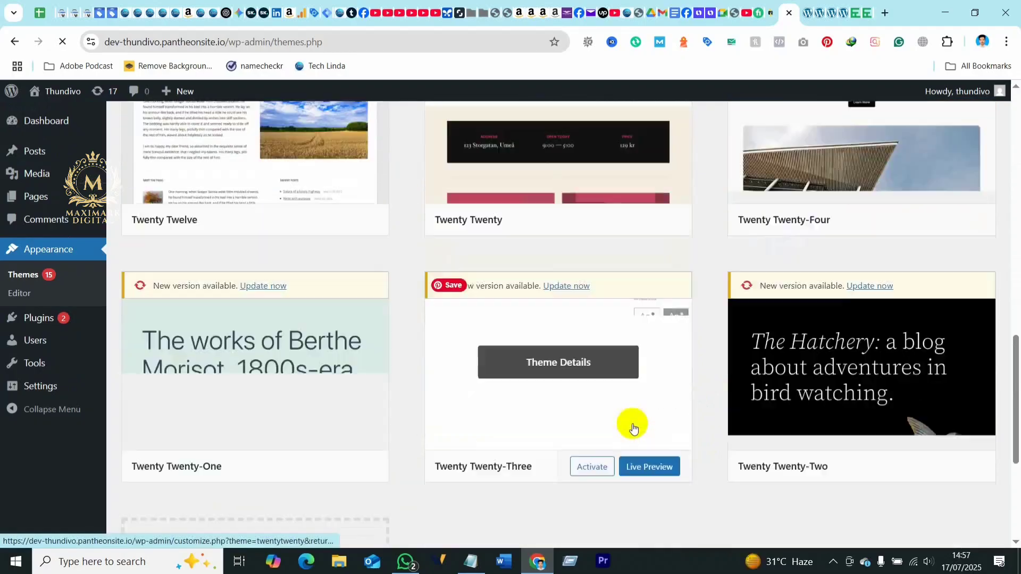
pyautogui.scroll(4, 720, 220)
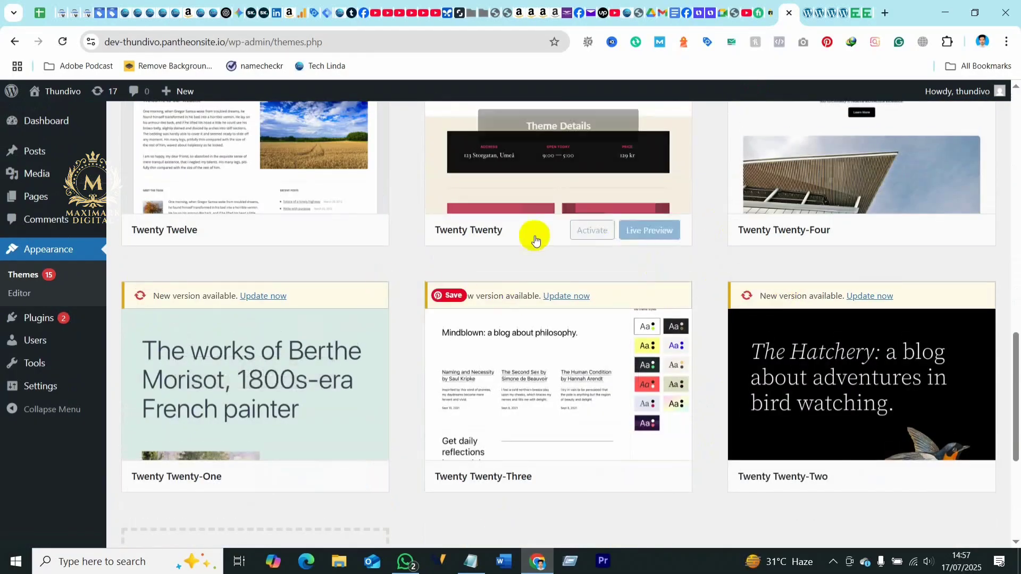
pyautogui.scroll(2, 592, 159)
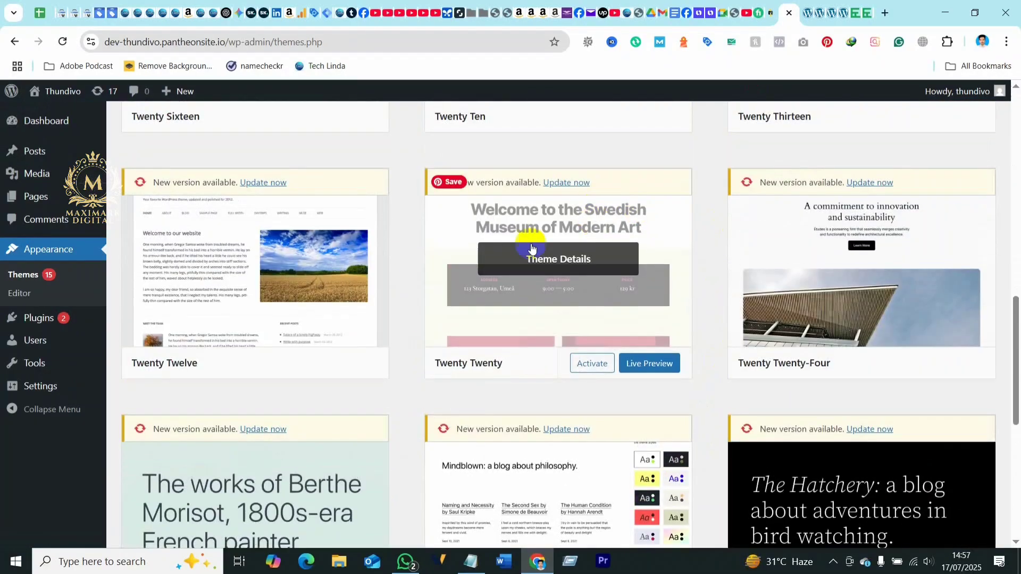
pyautogui.scroll(-5, 661, 337)
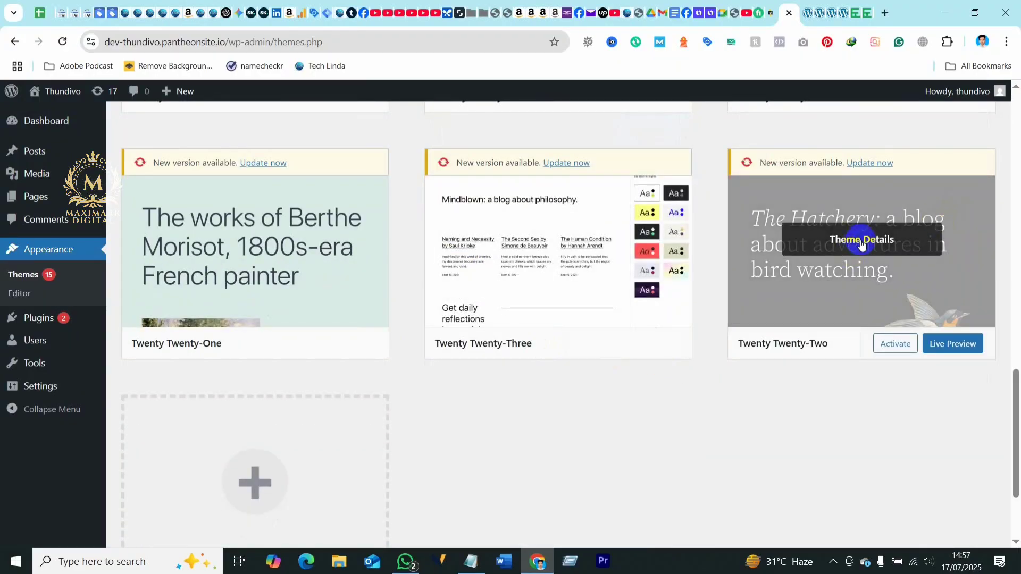
pyautogui.click(860, 241)
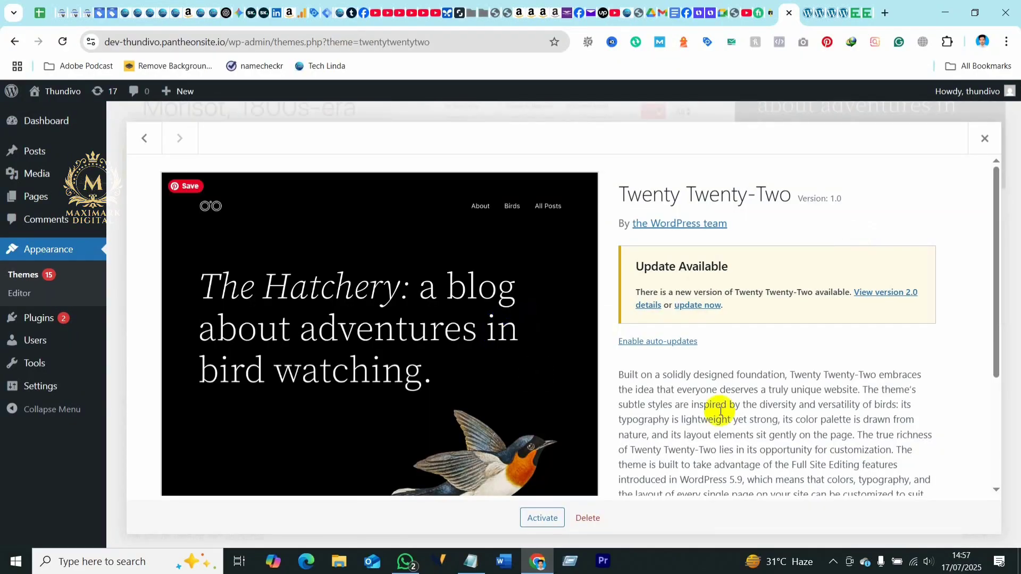
pyautogui.click(330, 196)
pyautogui.scroll(-3, 590, 494)
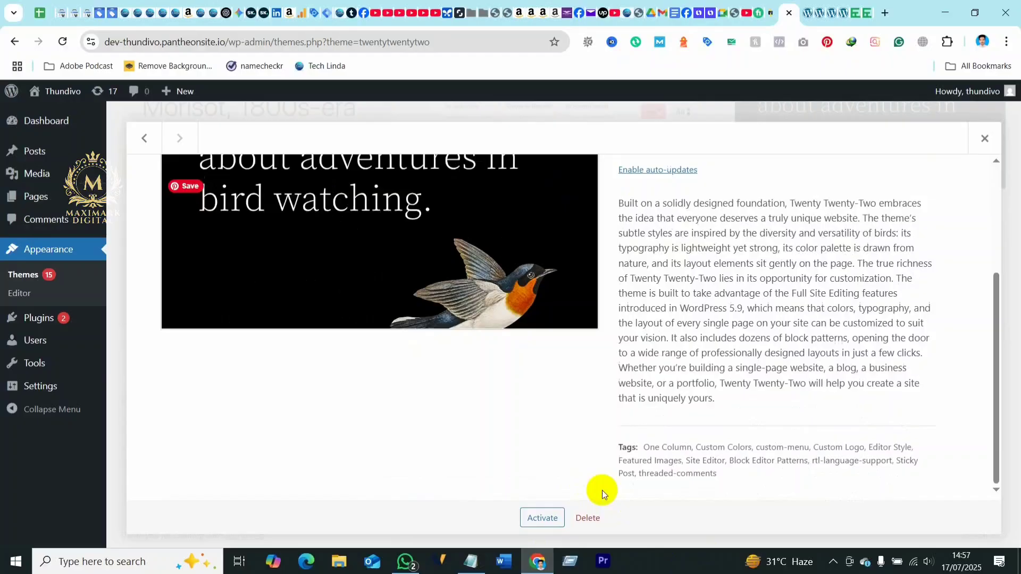
pyautogui.click(588, 517)
pyautogui.click(566, 154)
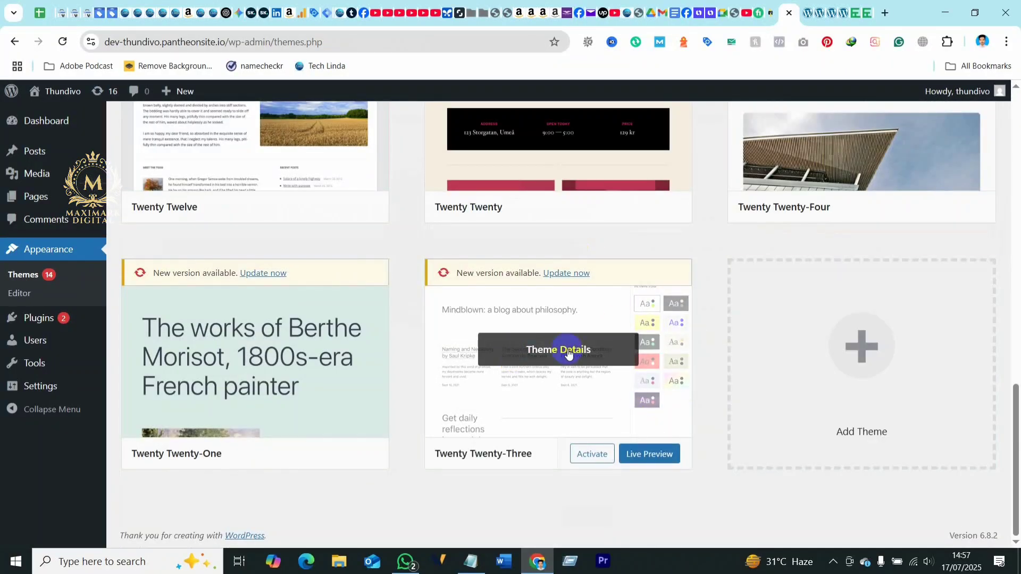
# Delete the installed Twenty Twenty-Three and Twenty Twenty-One themes from the site.
pyautogui.click(567, 353)
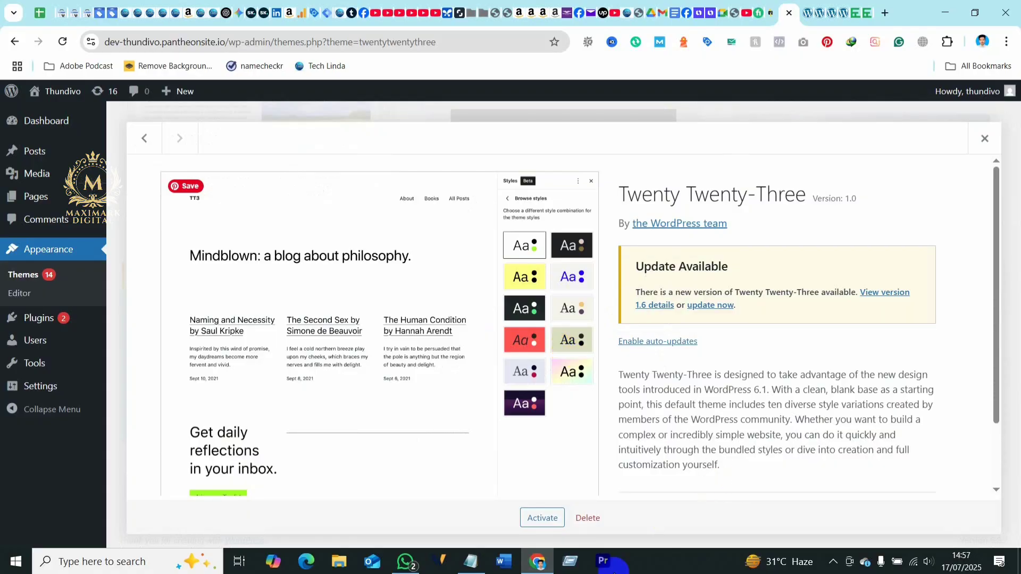
pyautogui.click(590, 517)
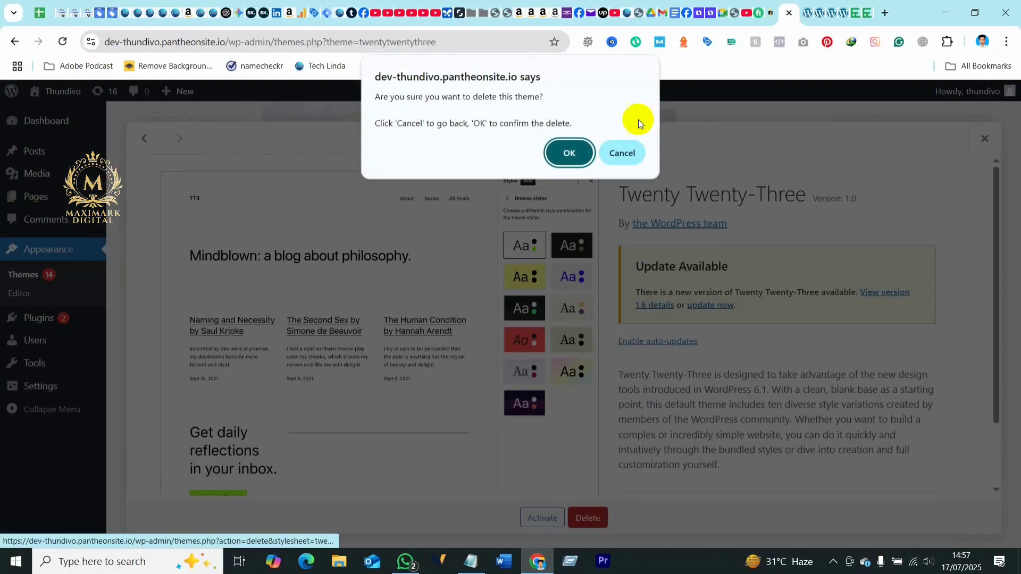
pyautogui.click(570, 147)
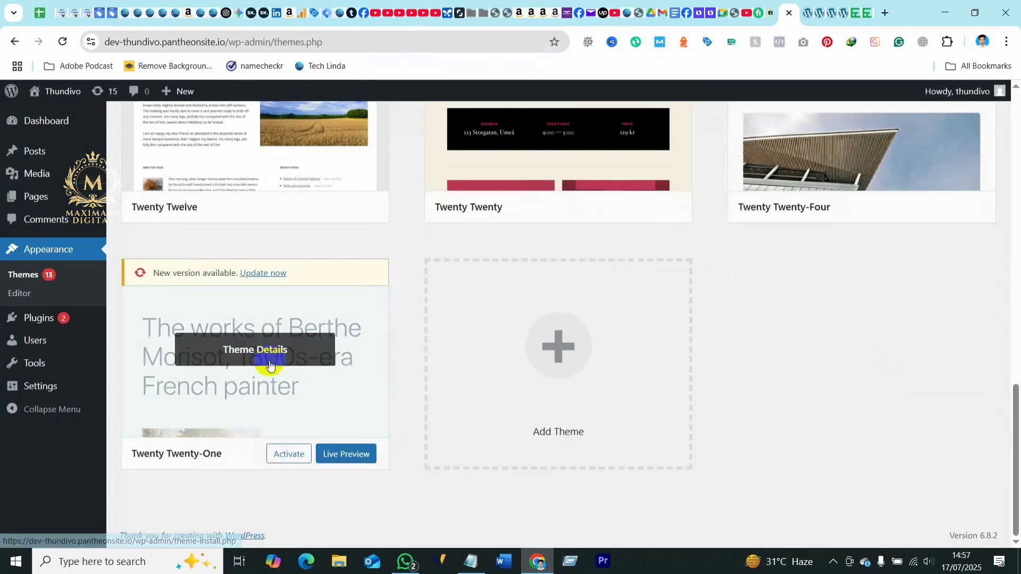
pyautogui.click(273, 346)
pyautogui.click(619, 517)
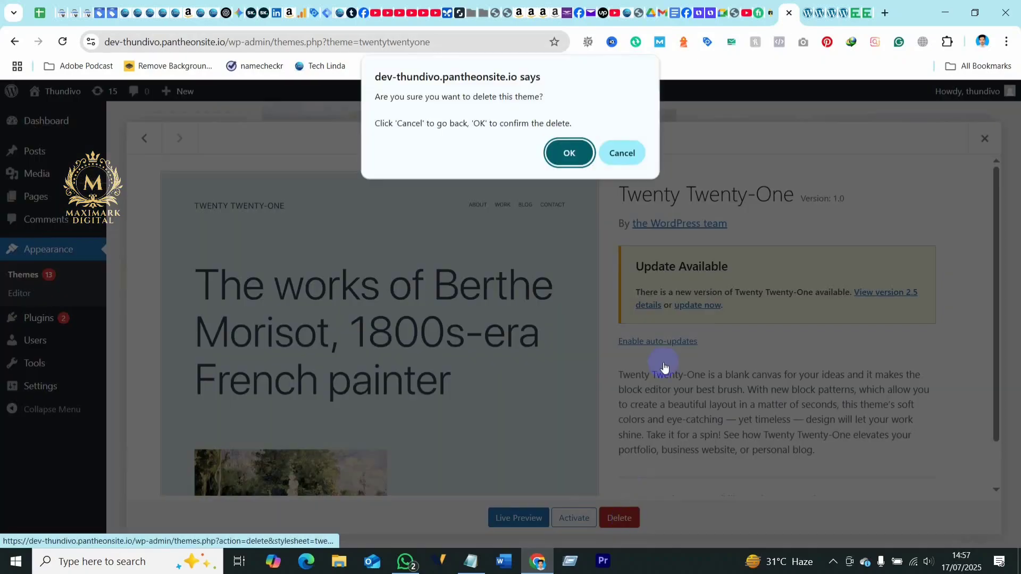
pyautogui.click(569, 154)
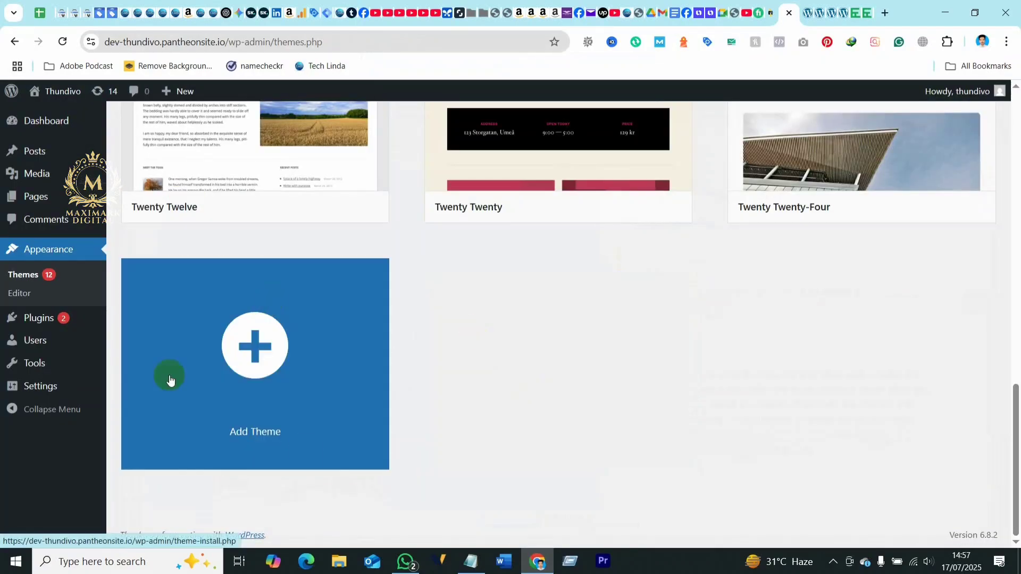
# Keep the active Twenty Twenty-Five theme and delete the Twenty Eleven theme.
pyautogui.scroll(15, 519, 380)
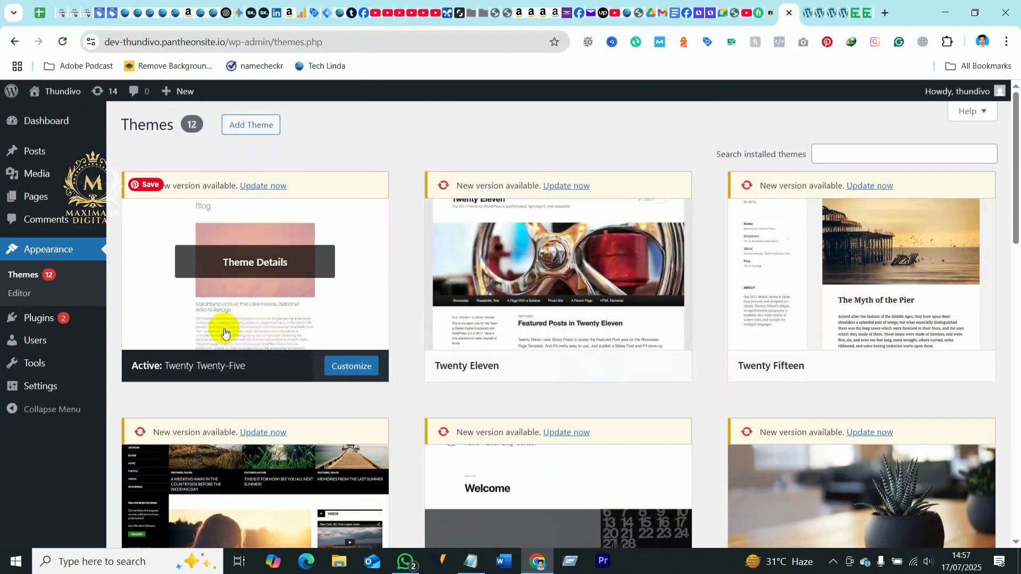
pyautogui.click(326, 368)
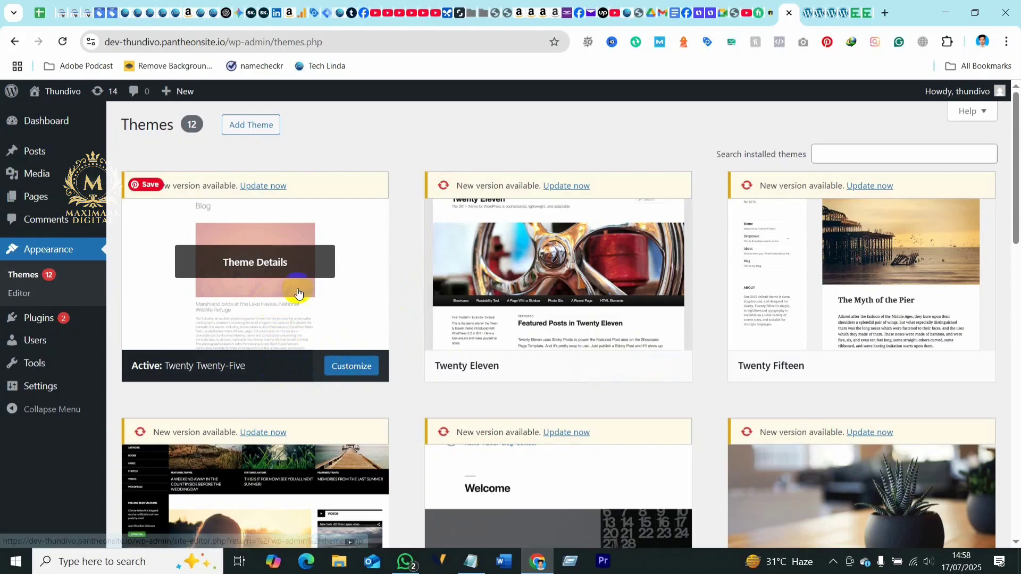
pyautogui.click(573, 268)
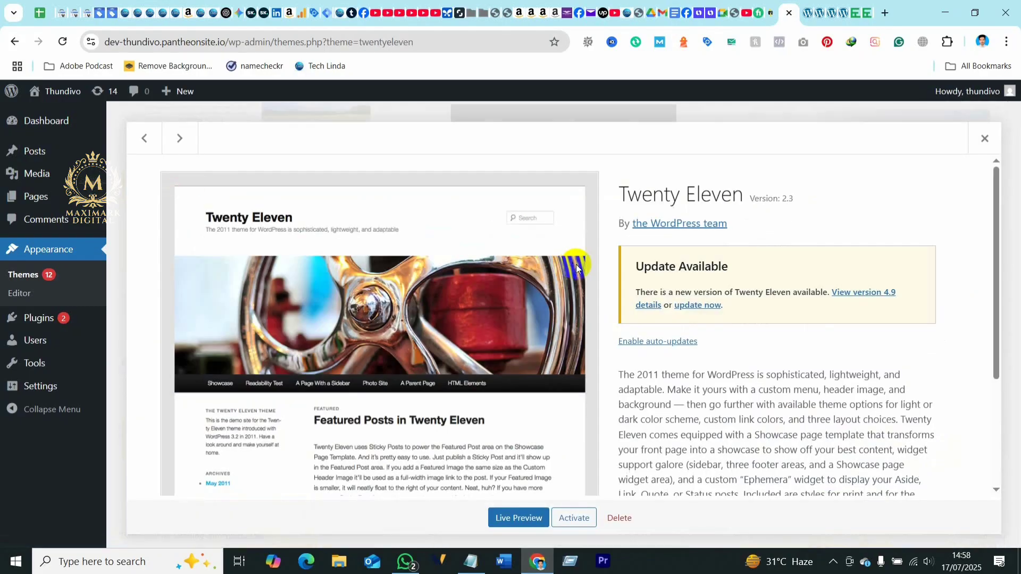
pyautogui.click(626, 518)
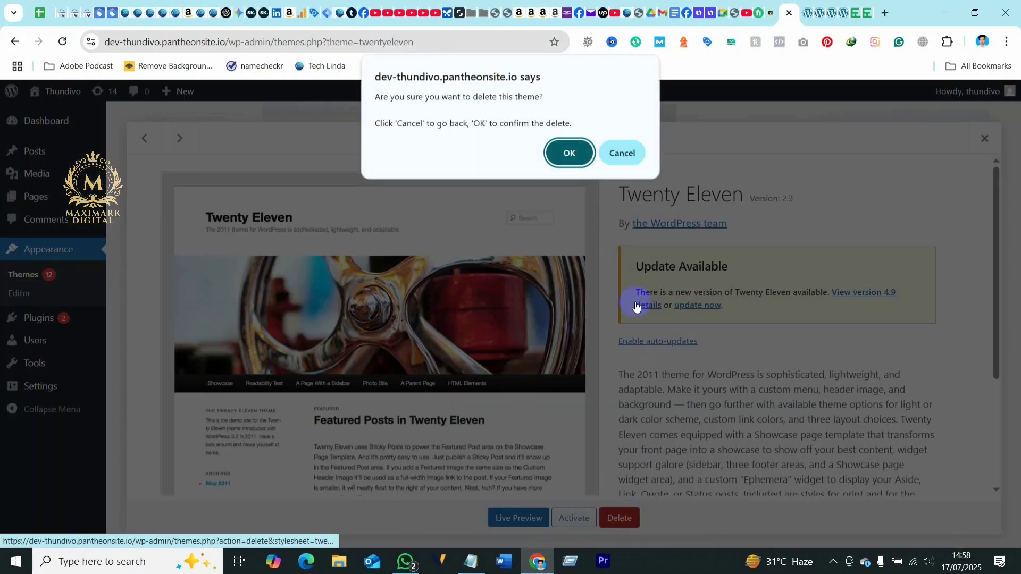
pyautogui.click(577, 153)
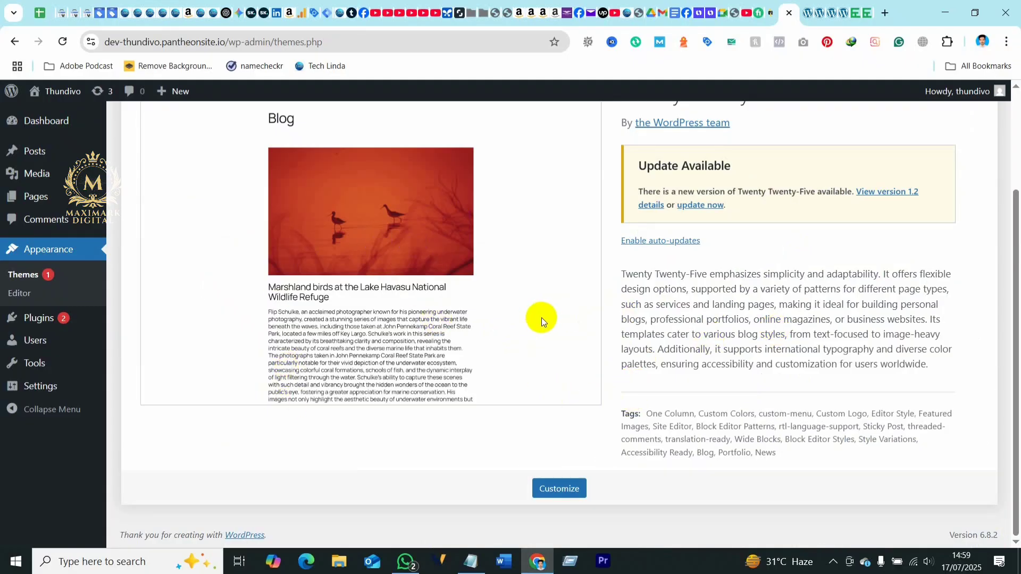
# Look over the remaining Twenty Twenty-Five theme and open the Add Themes page.
pyautogui.scroll(2, 428, 383)
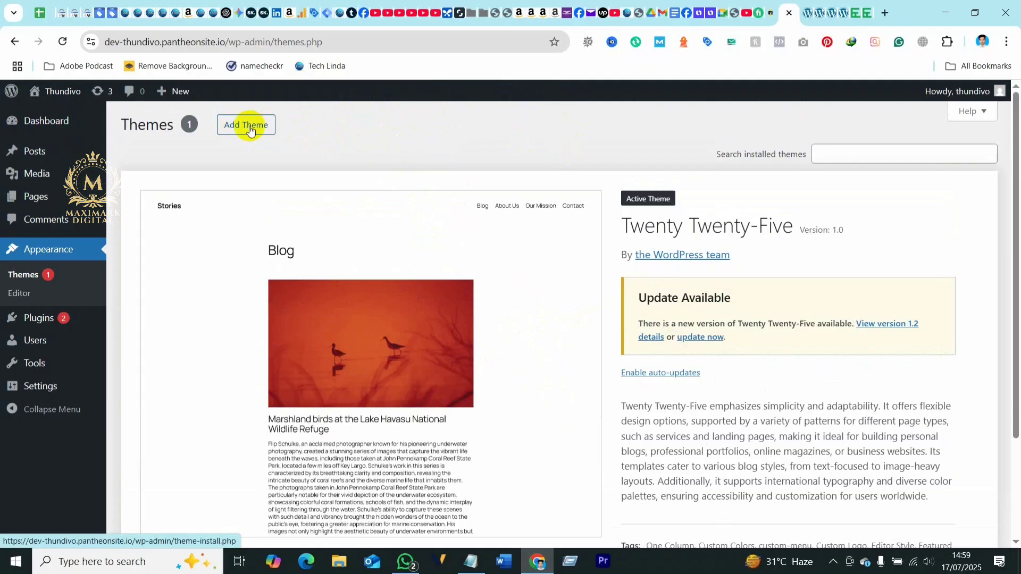
pyautogui.scroll(-3, 374, 314)
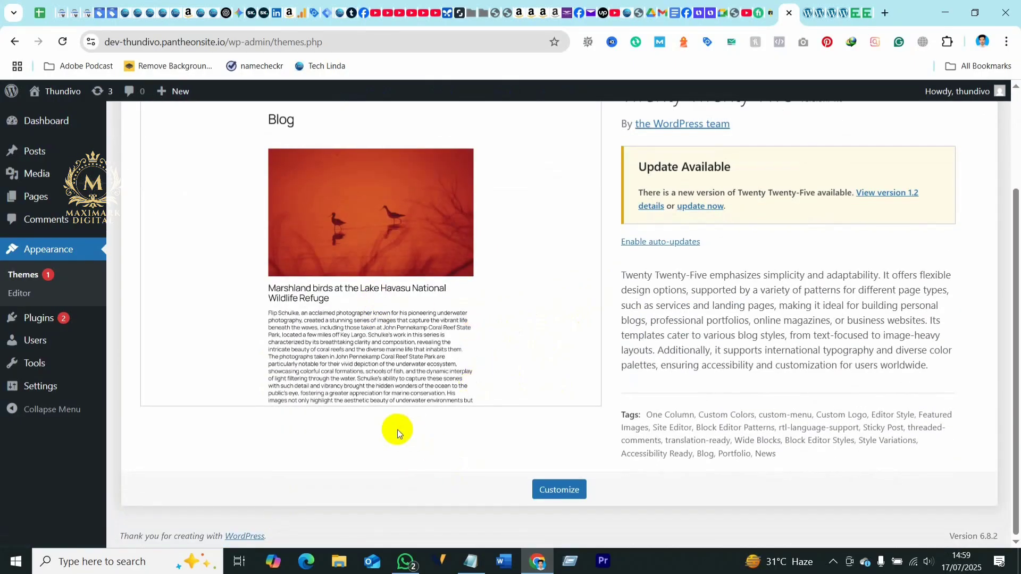
pyautogui.scroll(3, 397, 430)
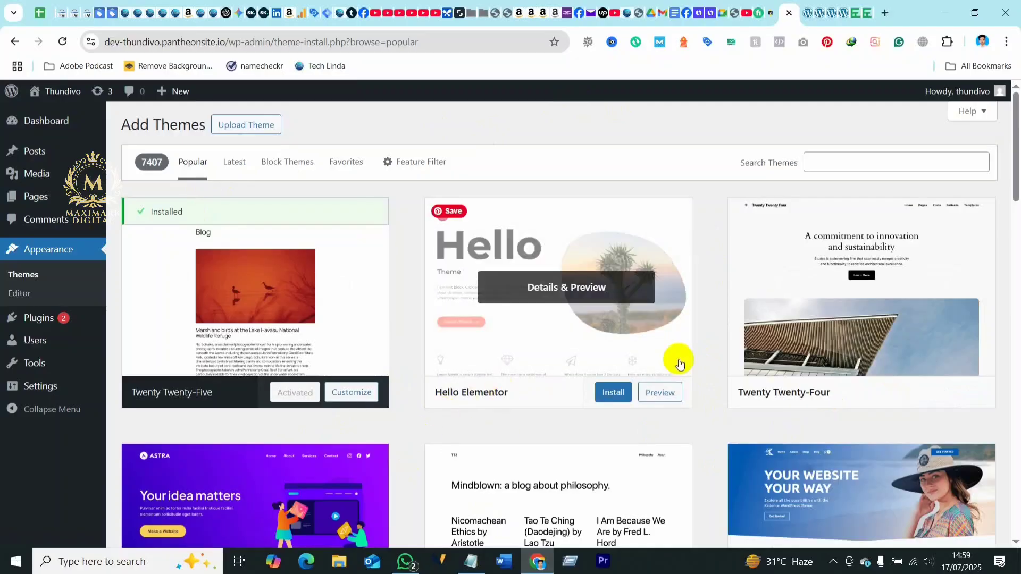
# Find the Astra theme among the popular themes, then install and activate it.
pyautogui.scroll(-3, 650, 426)
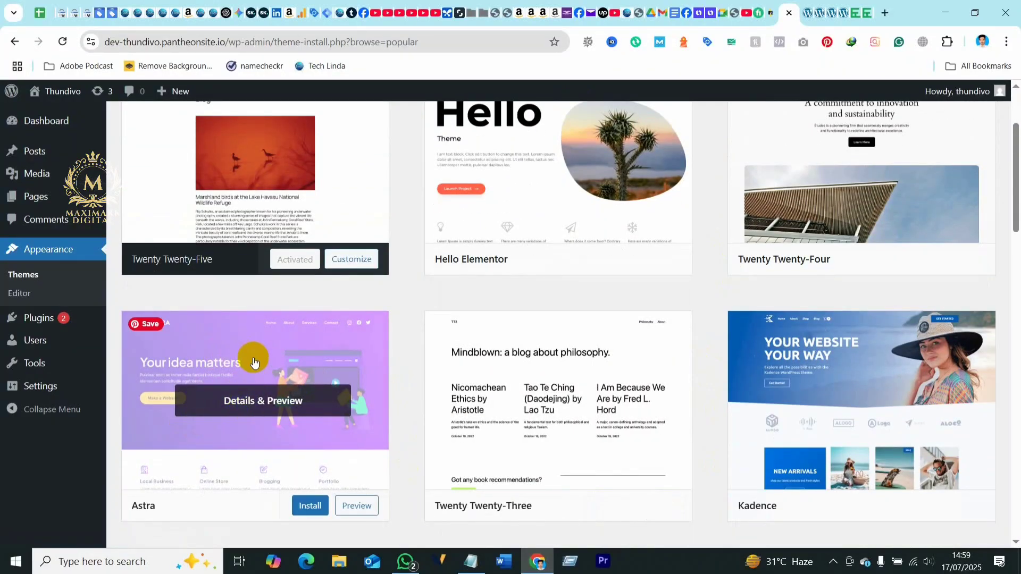
pyautogui.scroll(3, 310, 411)
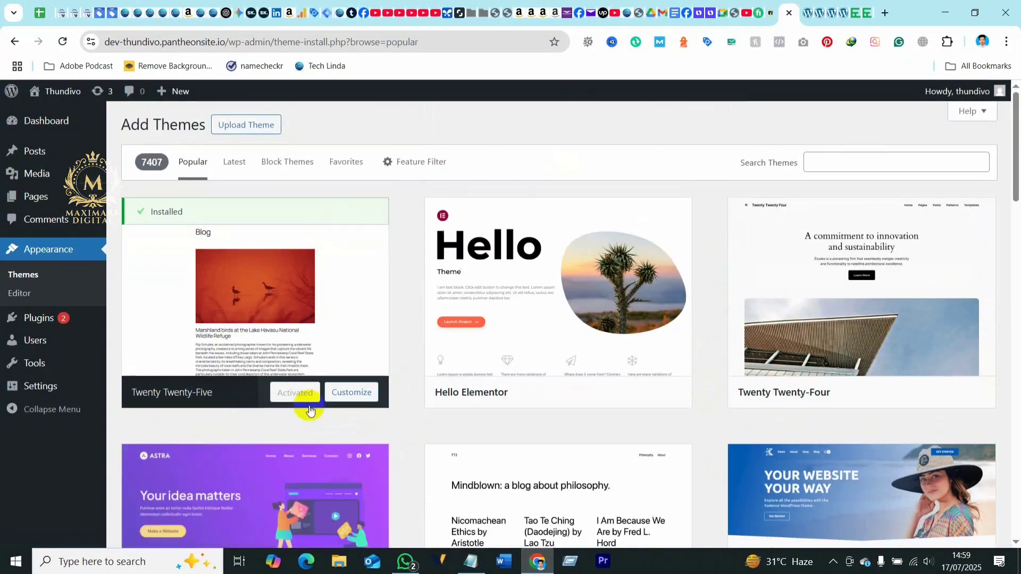
pyautogui.click(846, 160)
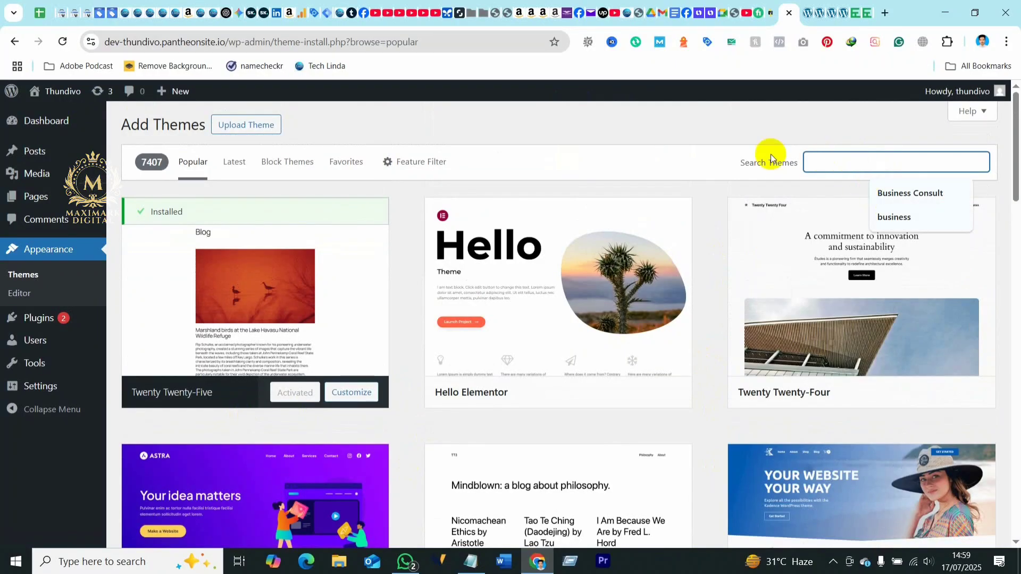
pyautogui.click(614, 161)
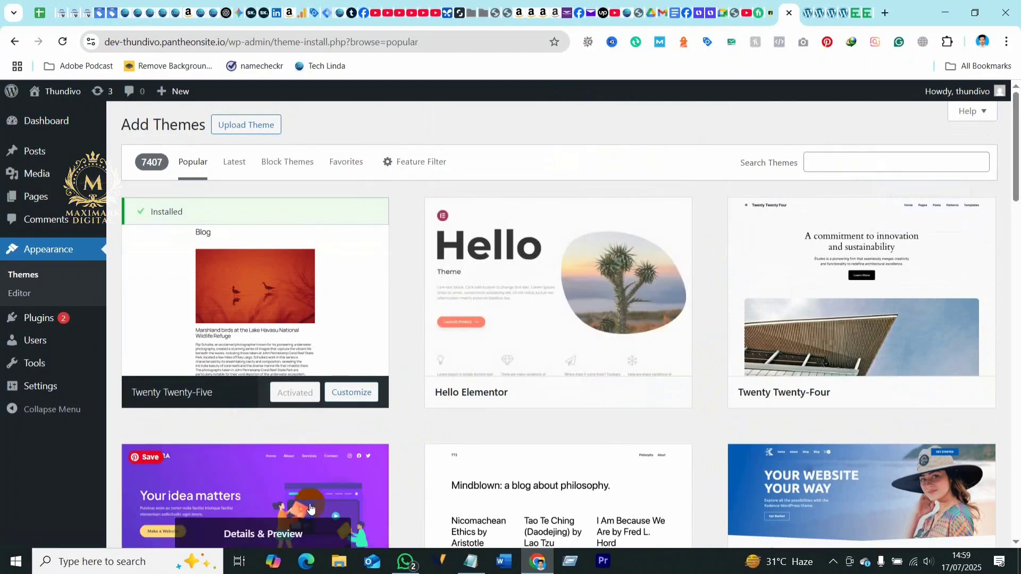
pyautogui.scroll(-3, 406, 433)
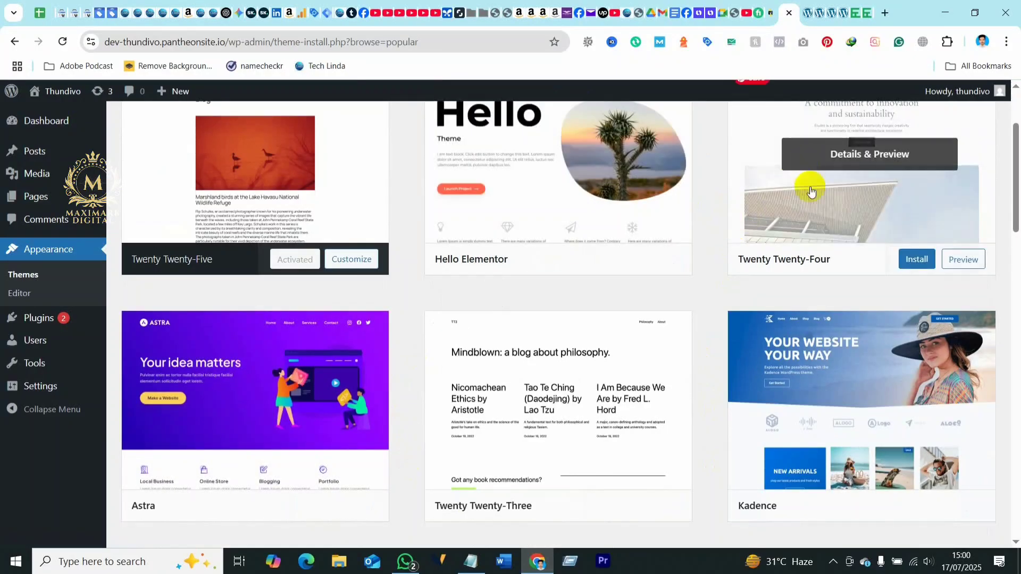
pyautogui.scroll(3, 912, 192)
pyautogui.click(864, 163)
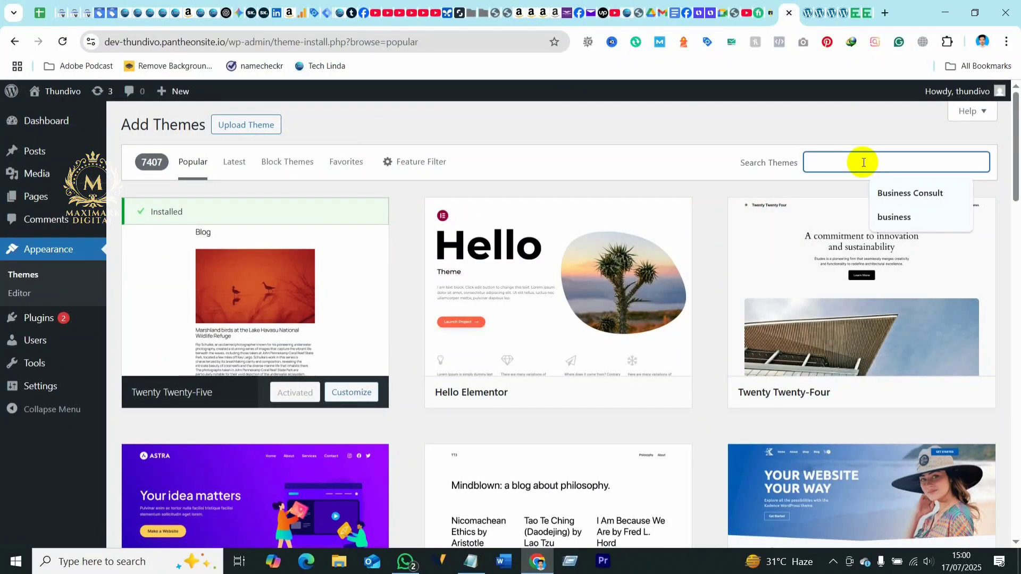
pyautogui.scroll(-4, 473, 423)
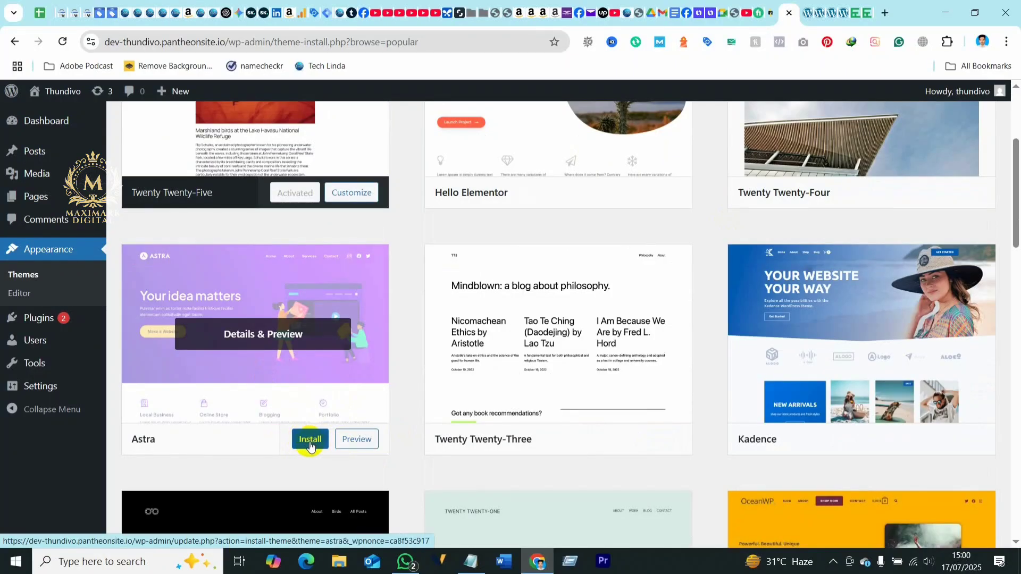
pyautogui.click(309, 439)
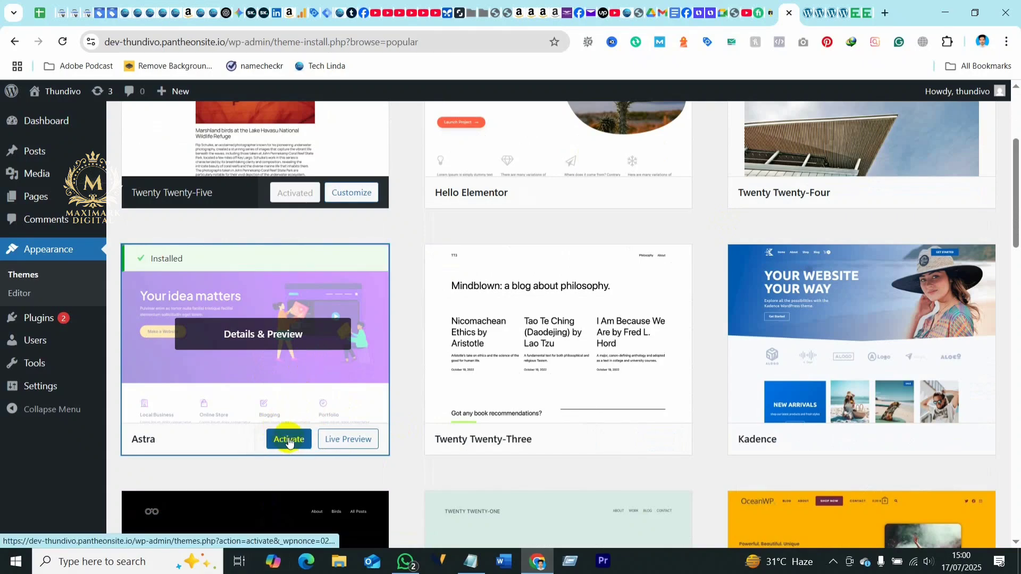
pyautogui.click(288, 441)
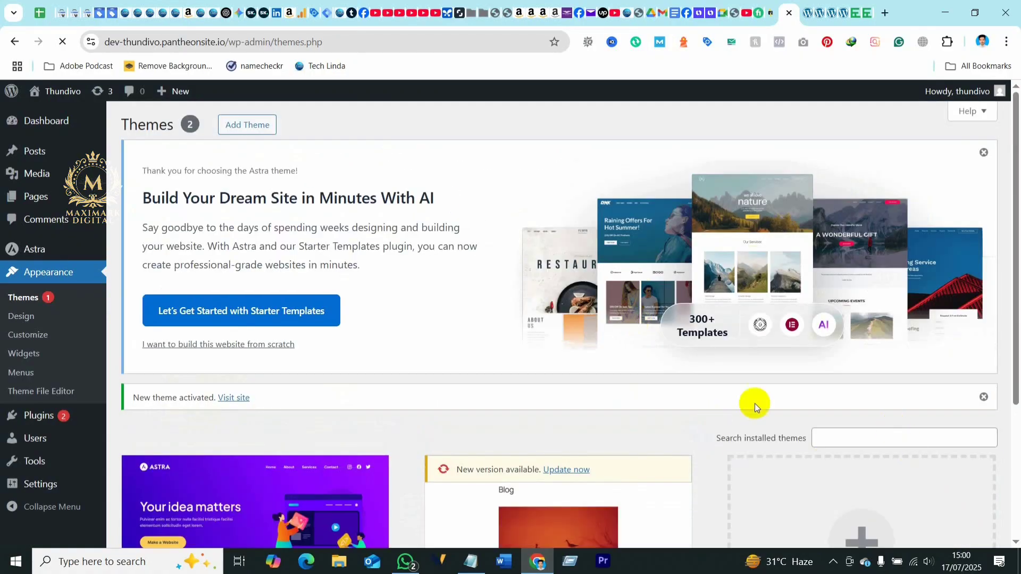
# Start the Starter Templates setup from Astra's welcome notice and choose to build the website with Classic Starter Templates.
pyautogui.scroll(-4, 605, 441)
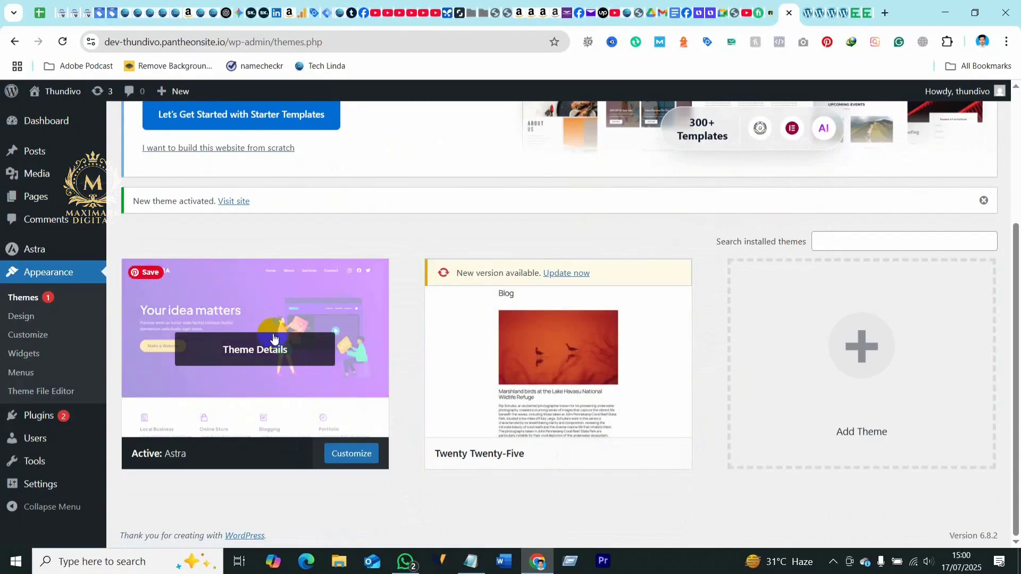
pyautogui.scroll(3, 252, 424)
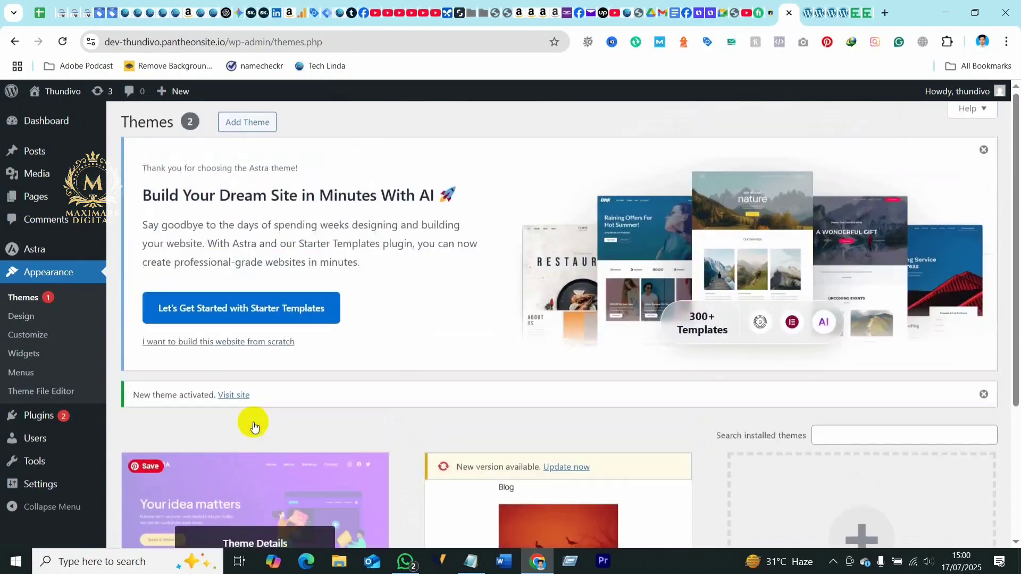
pyautogui.scroll(-3, 497, 429)
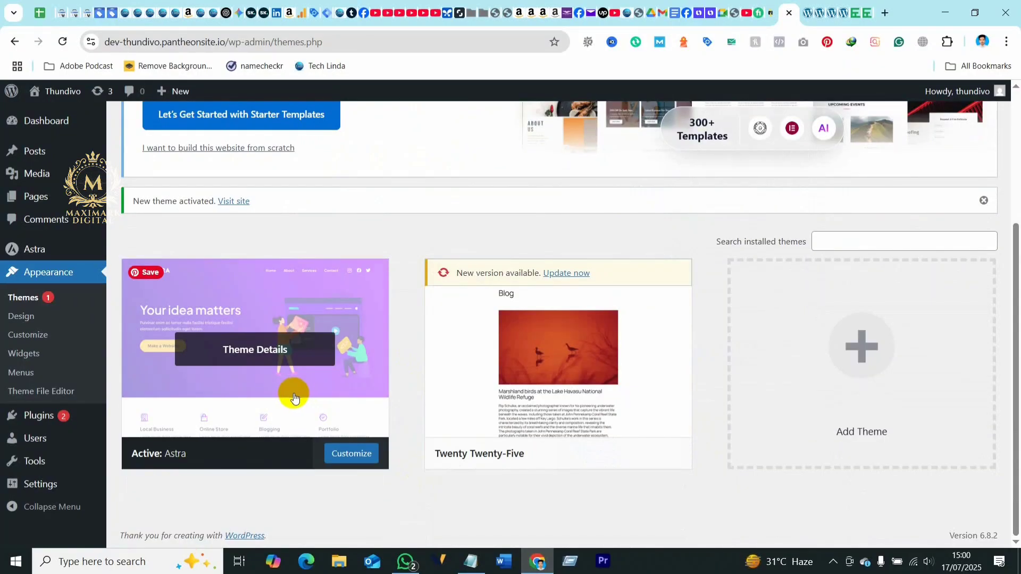
pyautogui.scroll(3, 293, 393)
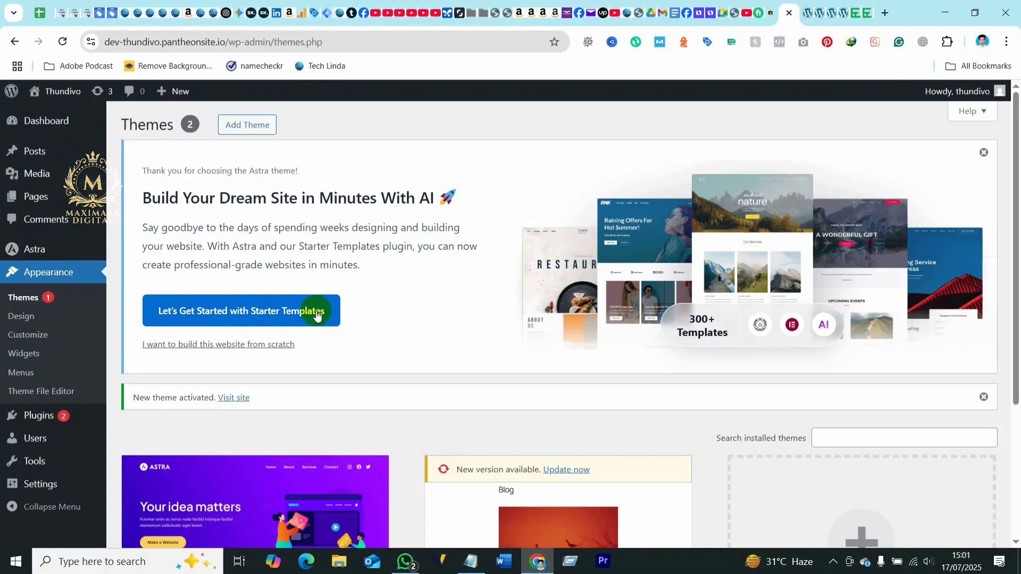
pyautogui.click(251, 313)
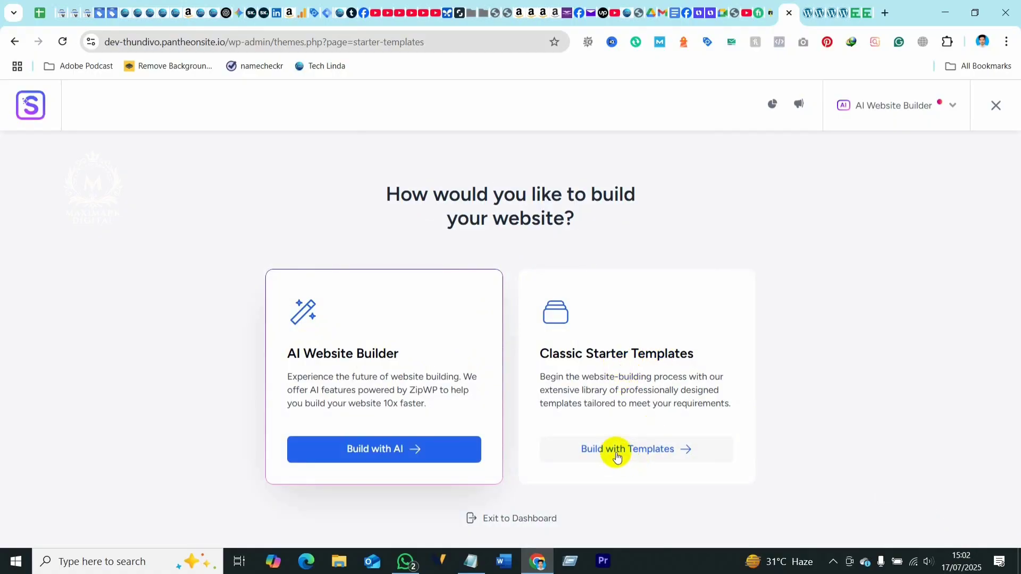
pyautogui.click(650, 451)
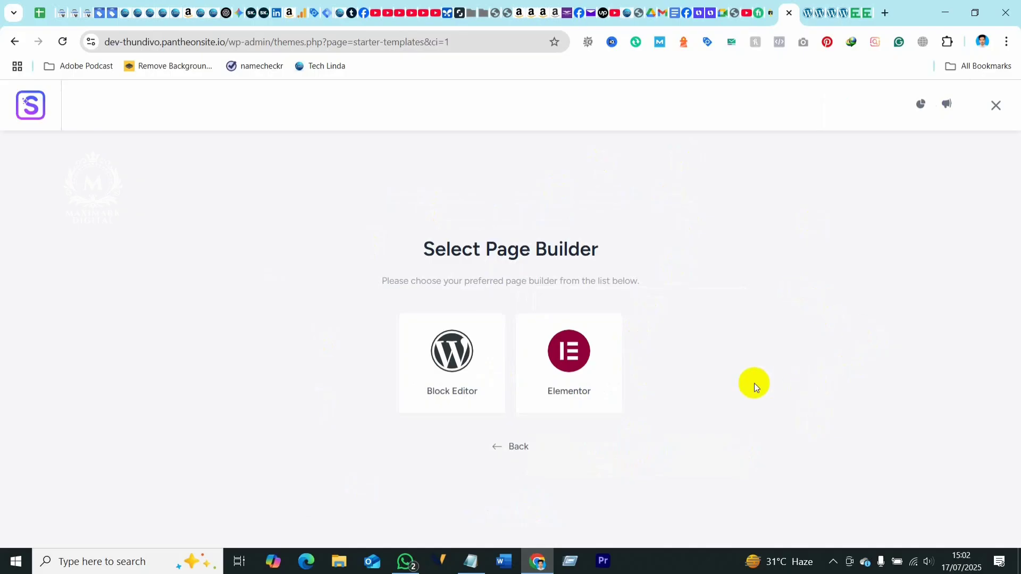
# Choose Elementor as the page builder and filter the starter templates to the Agency category under Business.
pyautogui.click(570, 355)
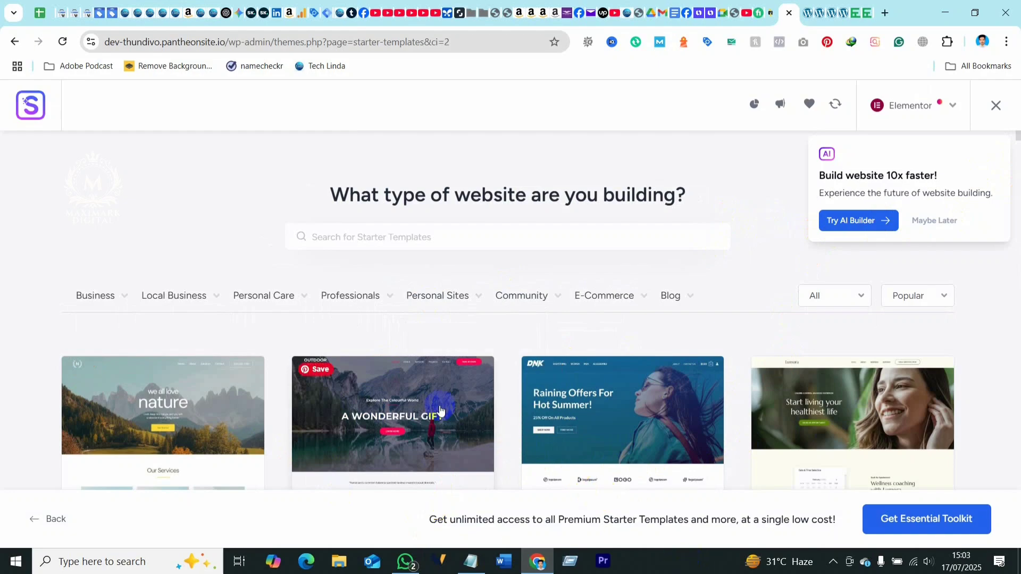
pyautogui.scroll(-3, 572, 432)
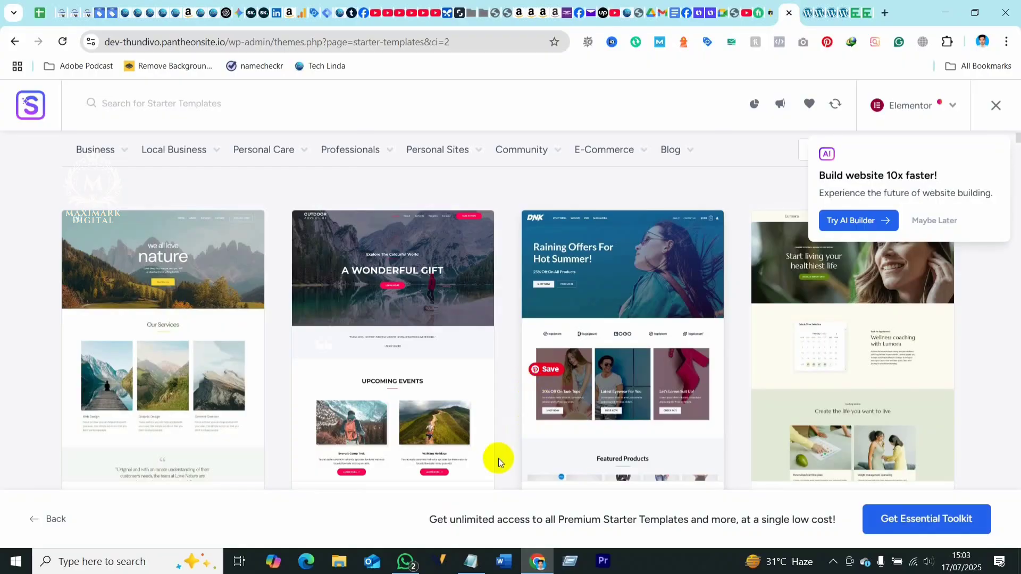
pyautogui.scroll(3, 330, 384)
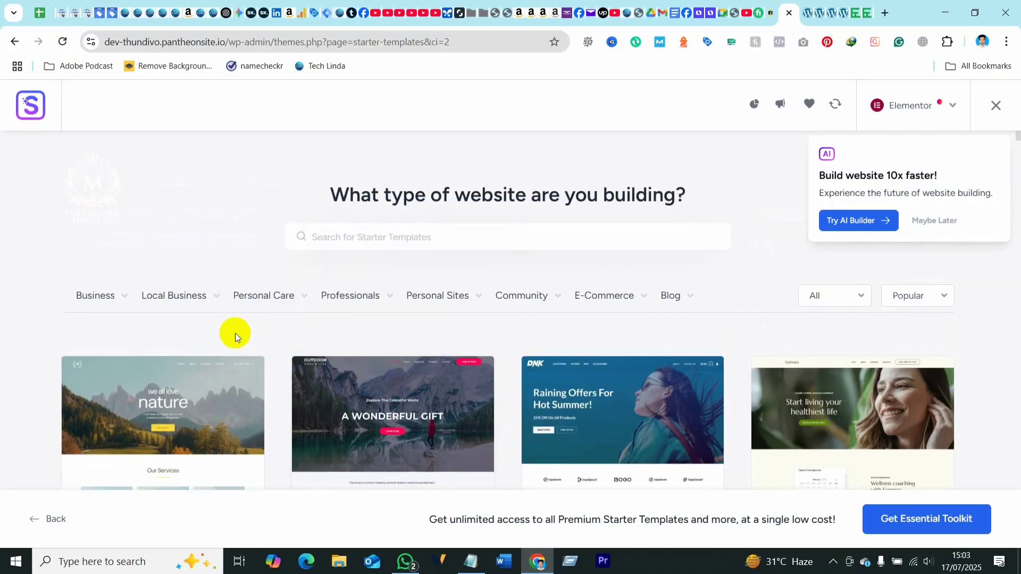
pyautogui.moveTo(111, 298)
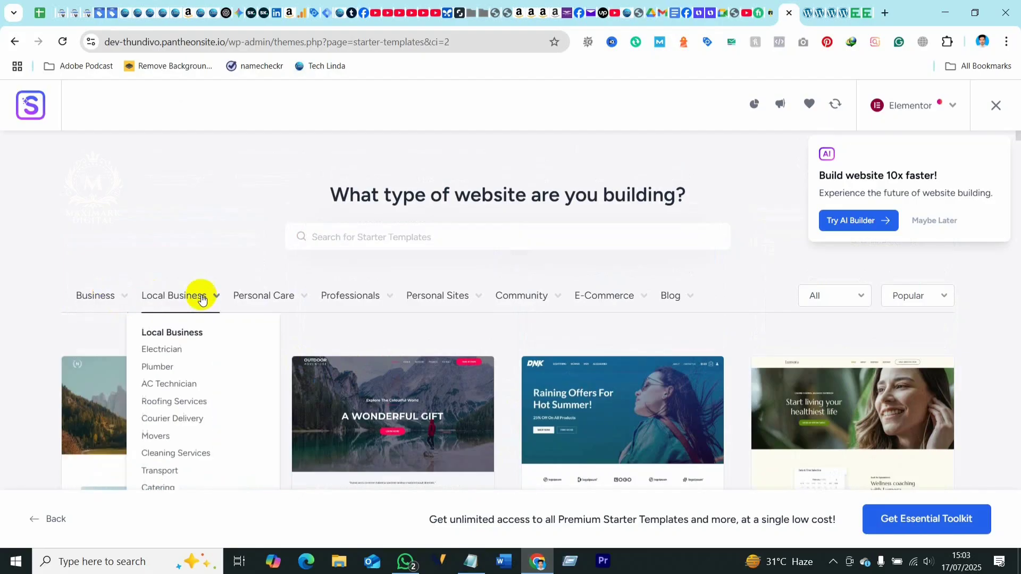
pyautogui.moveTo(346, 308)
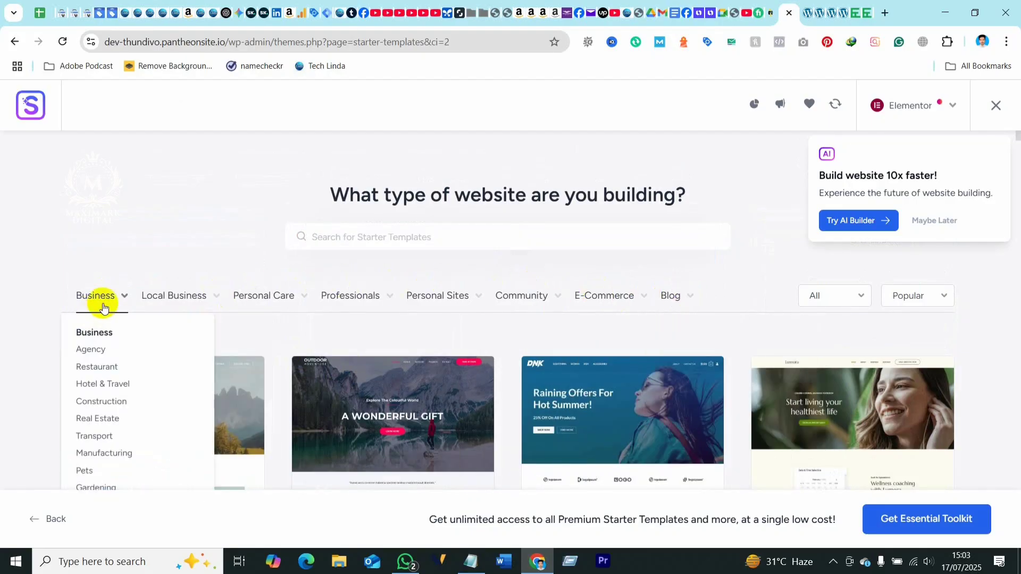
pyautogui.click(91, 350)
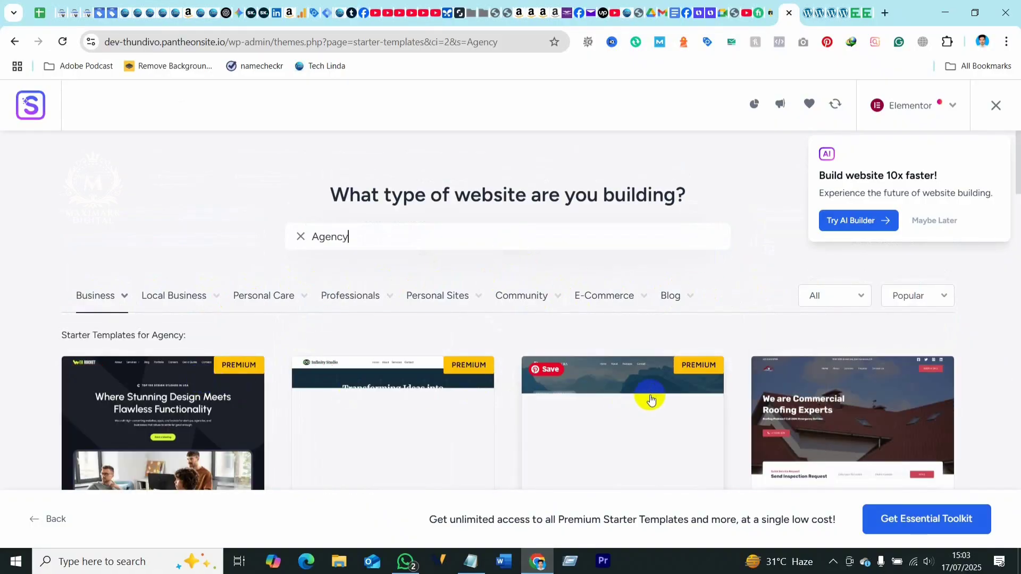
# Browse the Agency starter templates and select the free Digital Agency template.
pyautogui.scroll(-6, 865, 360)
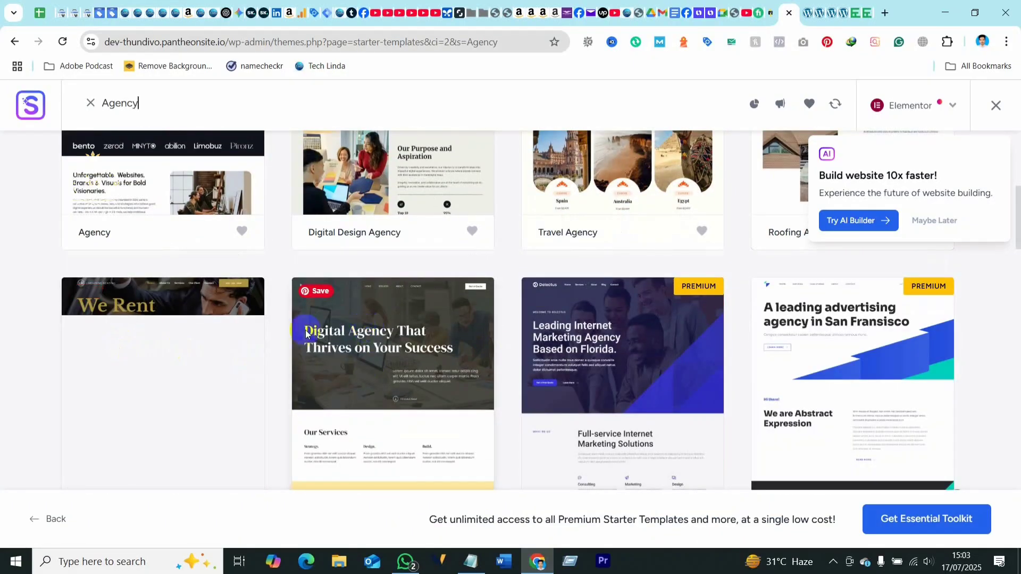
pyautogui.click(143, 335)
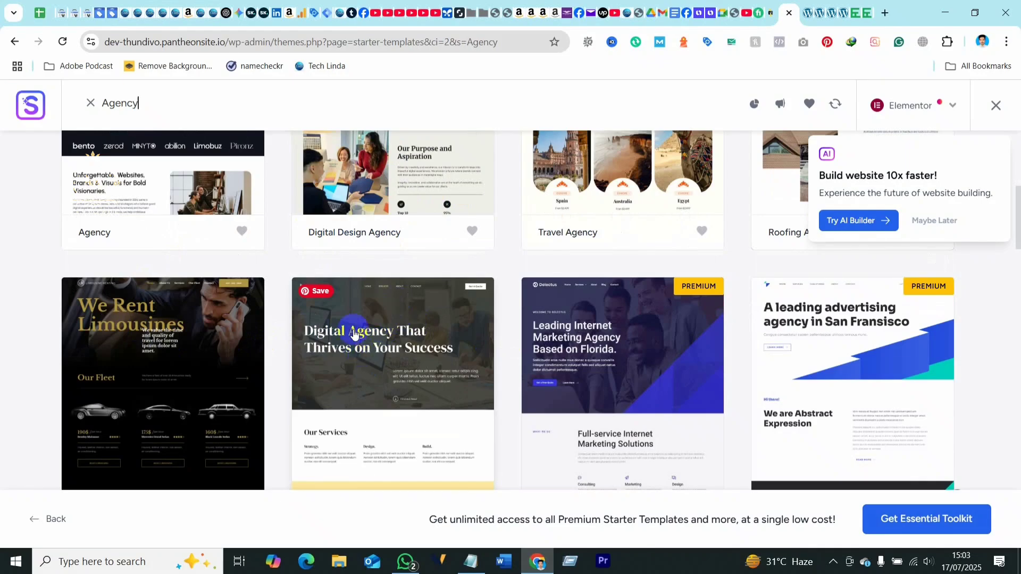
pyautogui.scroll(-1, 407, 357)
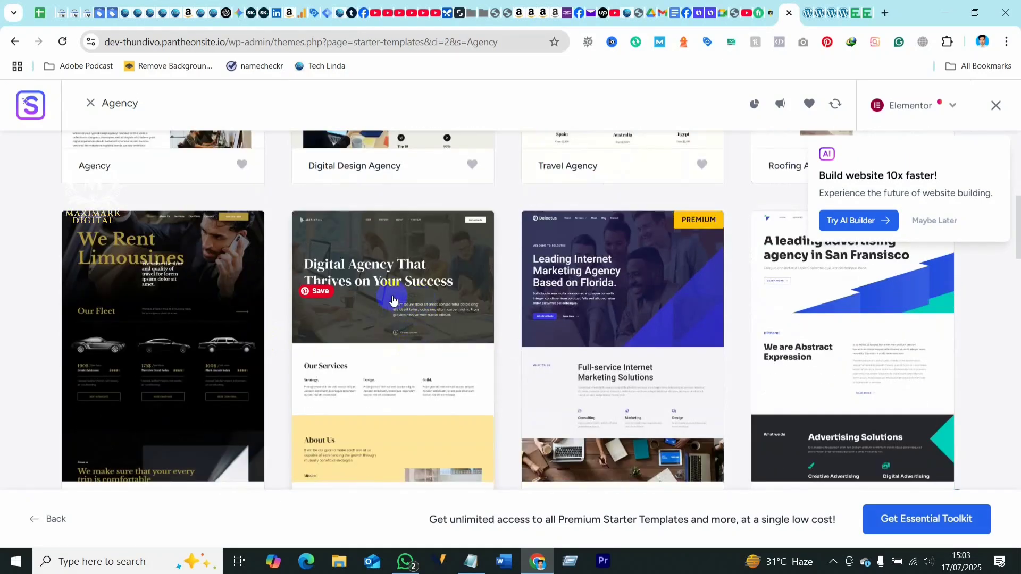
pyautogui.scroll(-2, 385, 350)
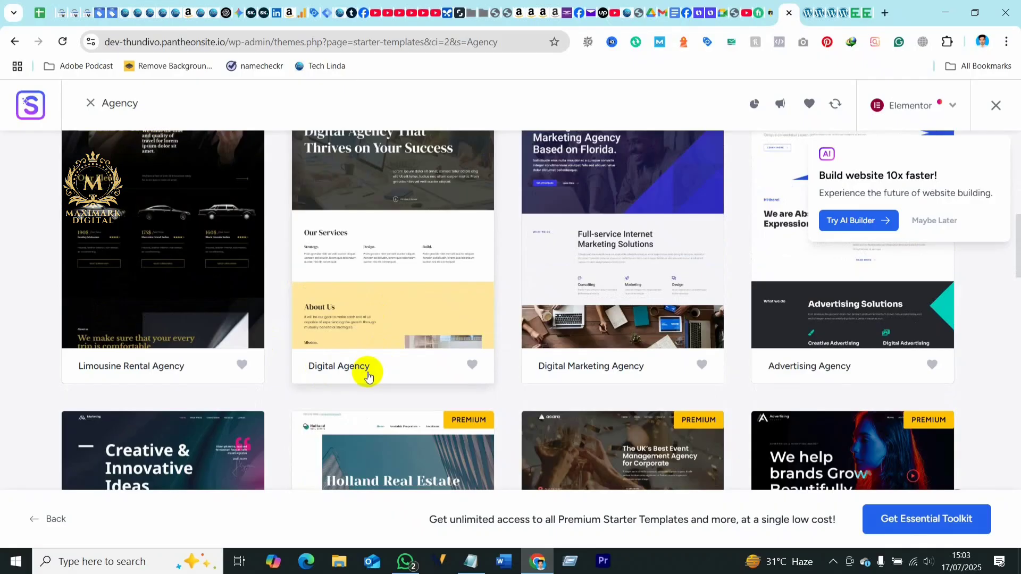
pyautogui.scroll(2, 367, 375)
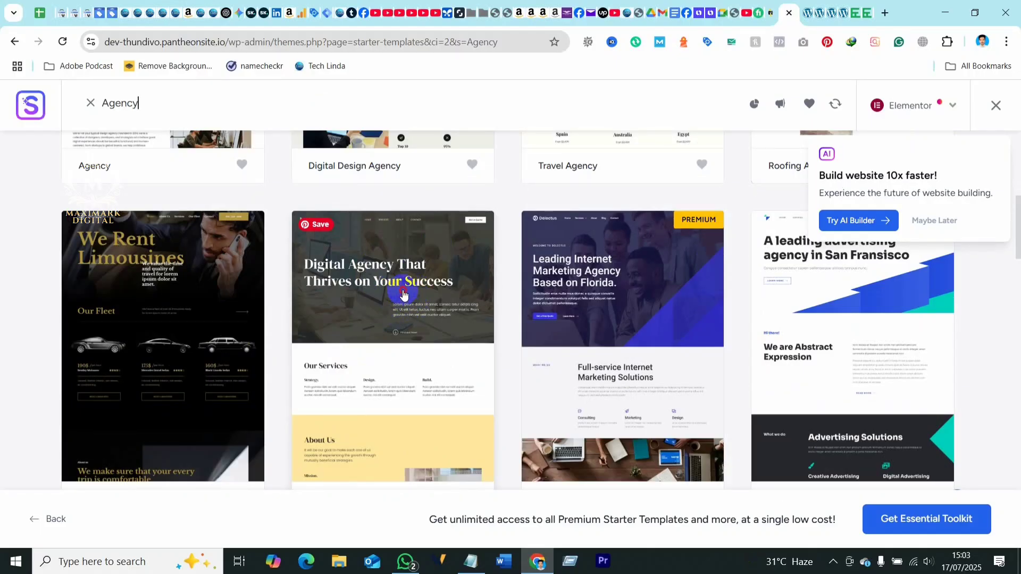
pyautogui.click(403, 292)
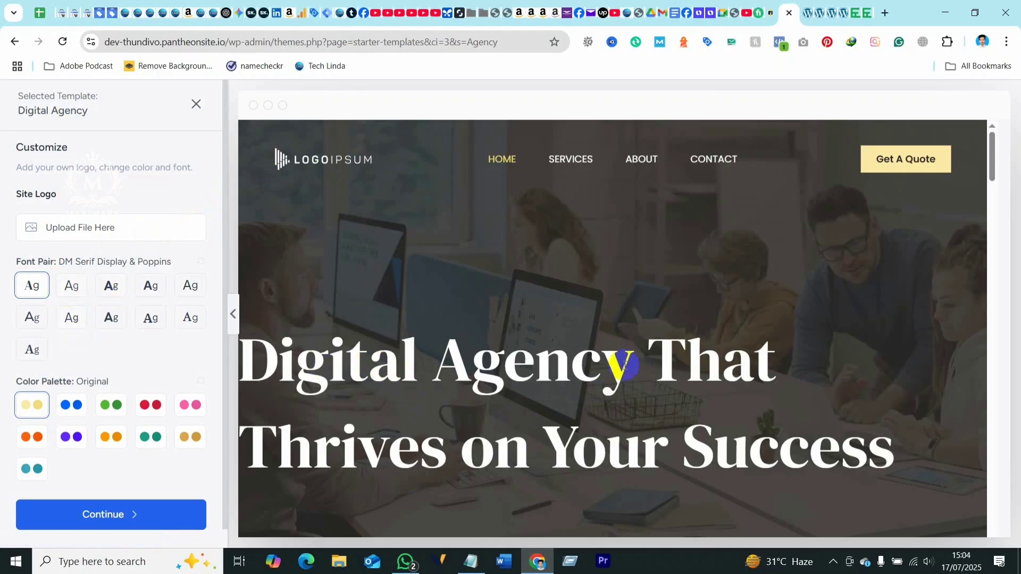
# Try several font pairs on the Digital Agency template and settle on Plus Jakarta Sans & Manrope.
pyautogui.click(192, 284)
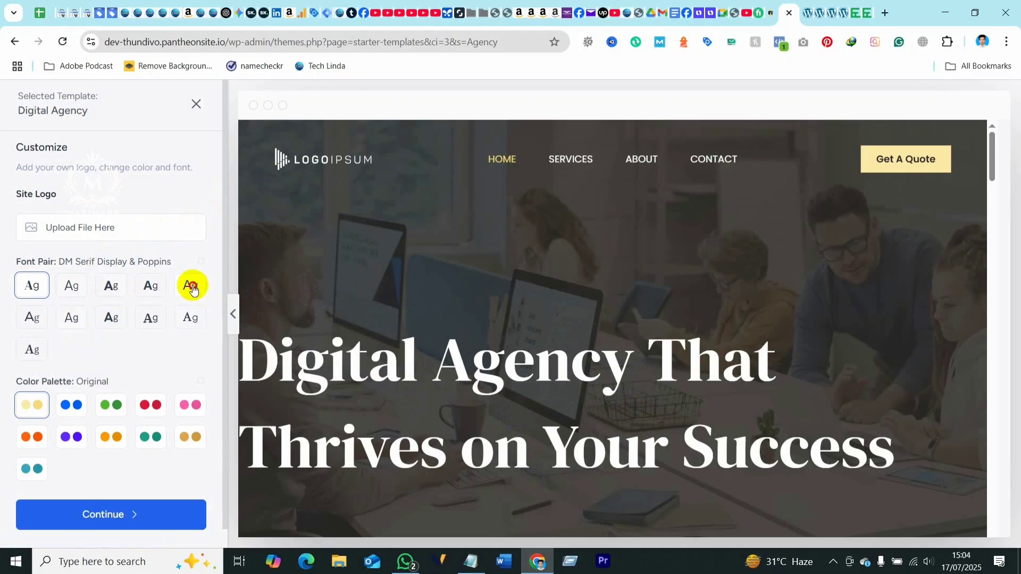
pyautogui.click(190, 318)
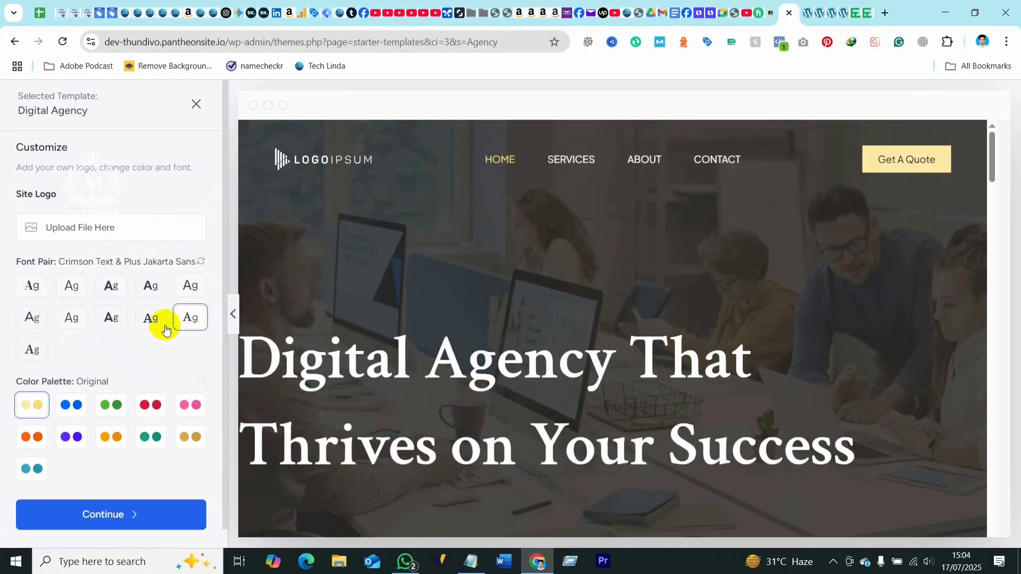
pyautogui.click(151, 317)
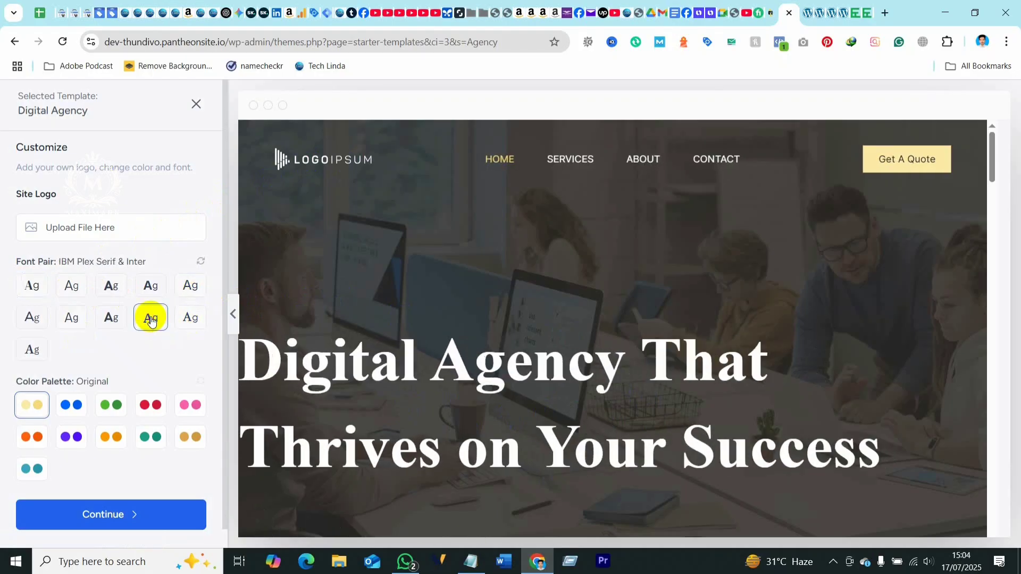
pyautogui.click(111, 318)
pyautogui.click(71, 318)
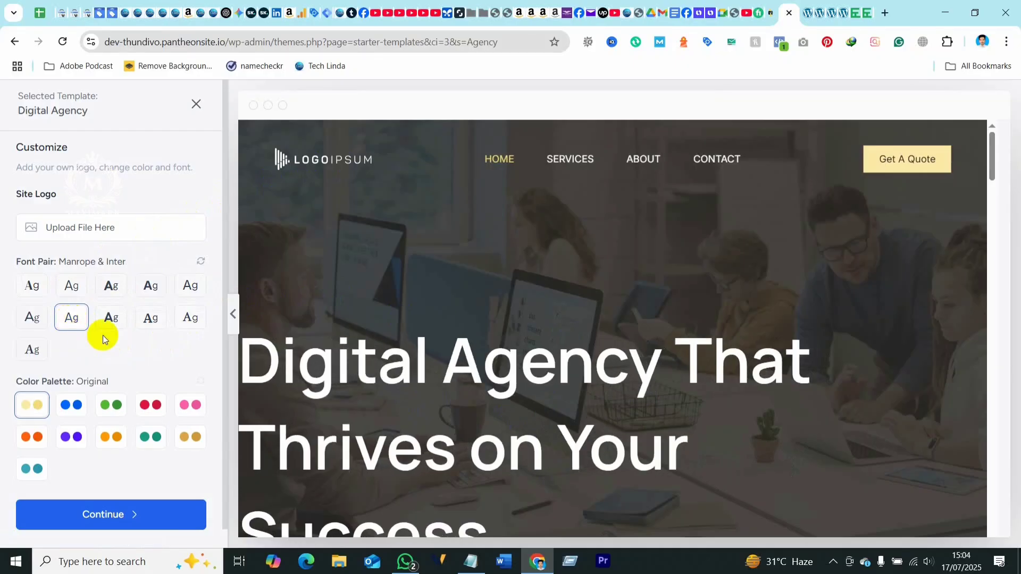
pyautogui.click(30, 317)
pyautogui.click(111, 286)
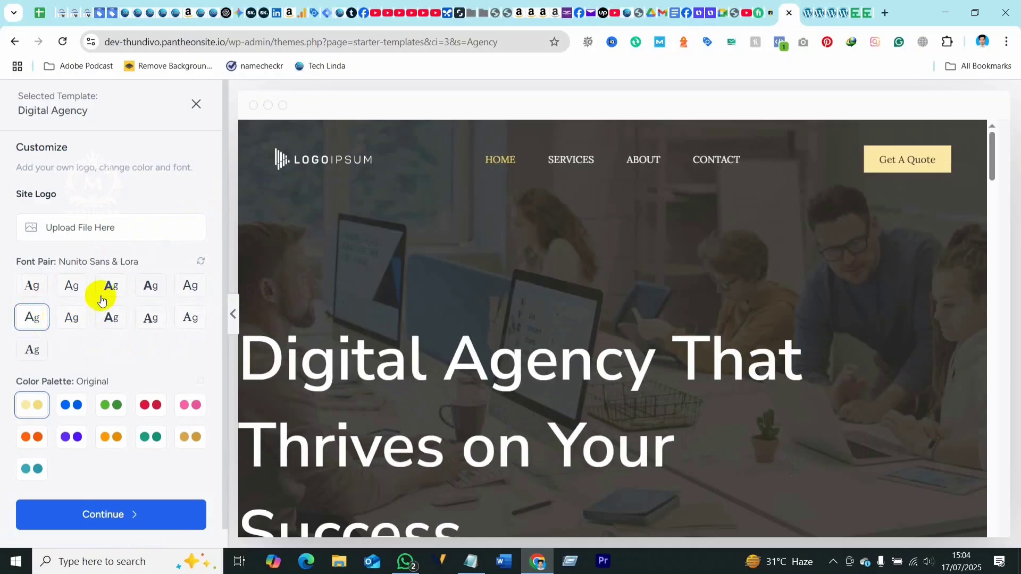
pyautogui.click(151, 286)
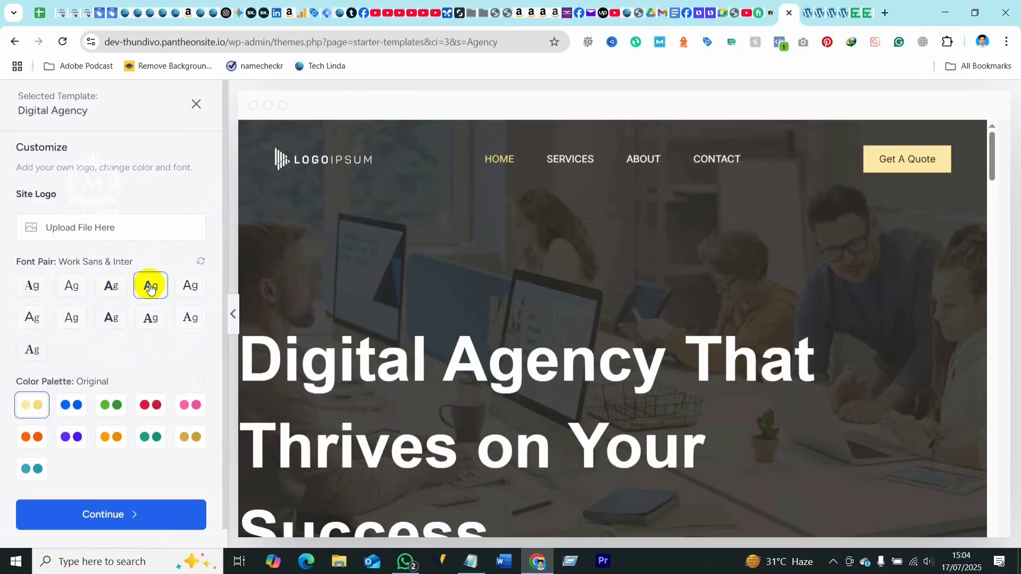
pyautogui.click(72, 285)
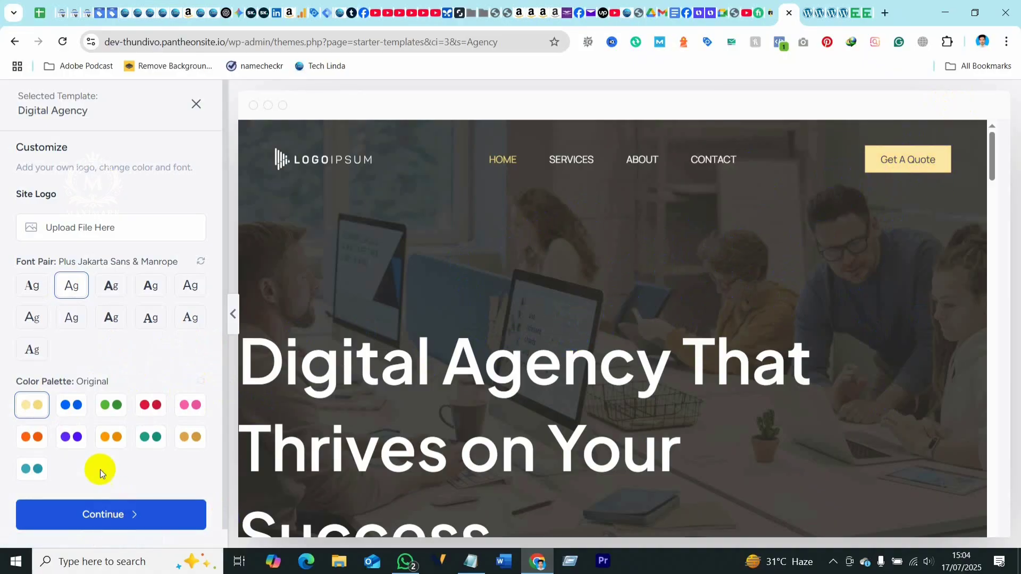
# Compare the color palettes, apply the green Style 2 palette and continue to the feature selection.
pyautogui.click(72, 410)
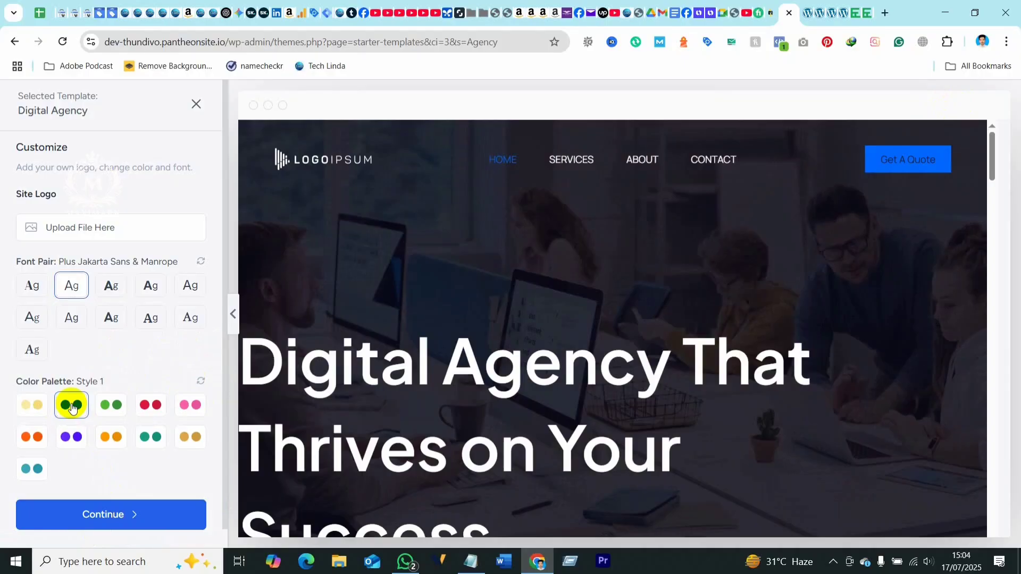
pyautogui.click(111, 405)
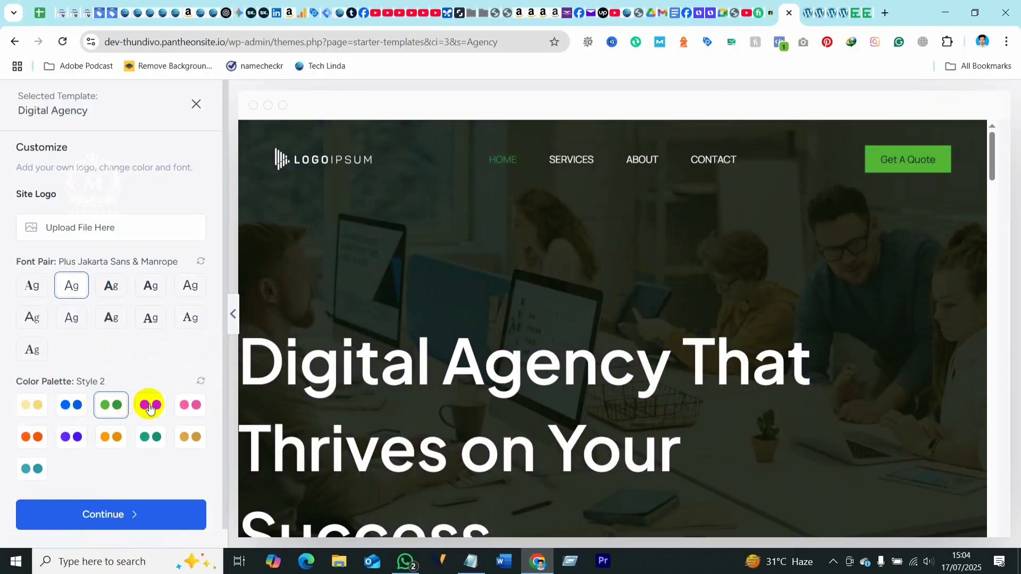
pyautogui.click(149, 406)
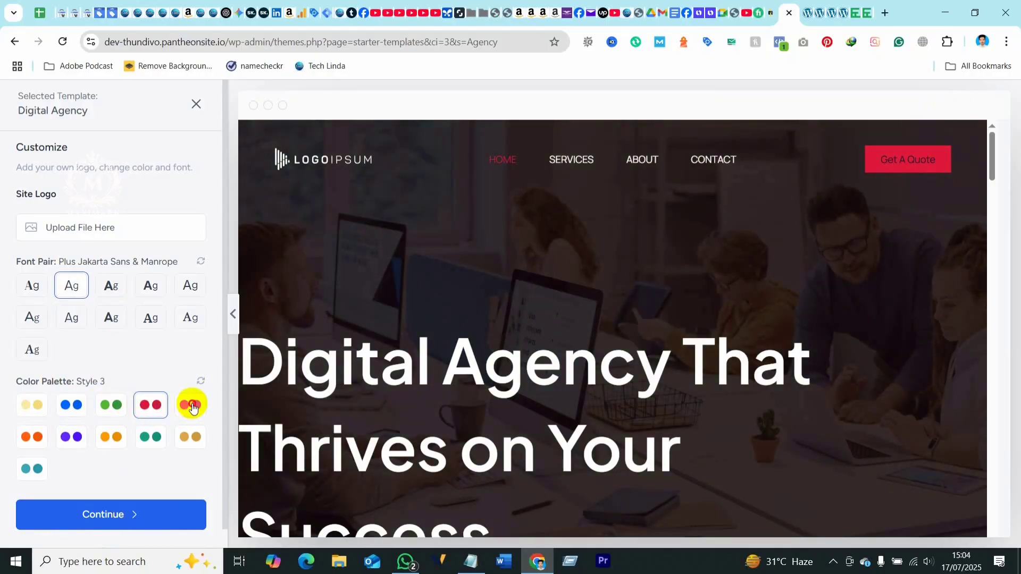
pyautogui.click(192, 407)
pyautogui.click(191, 433)
pyautogui.click(149, 438)
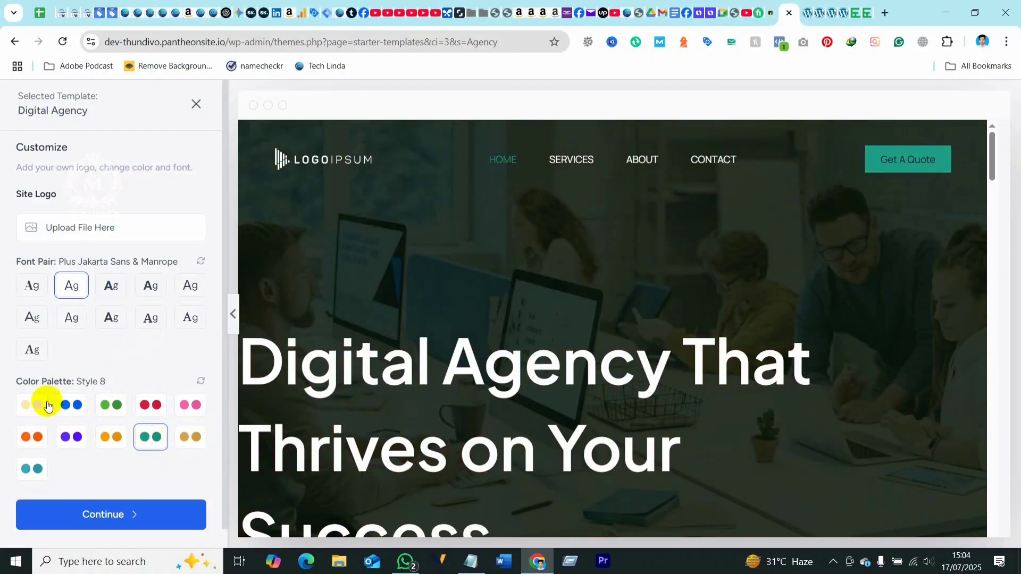
pyautogui.click(112, 406)
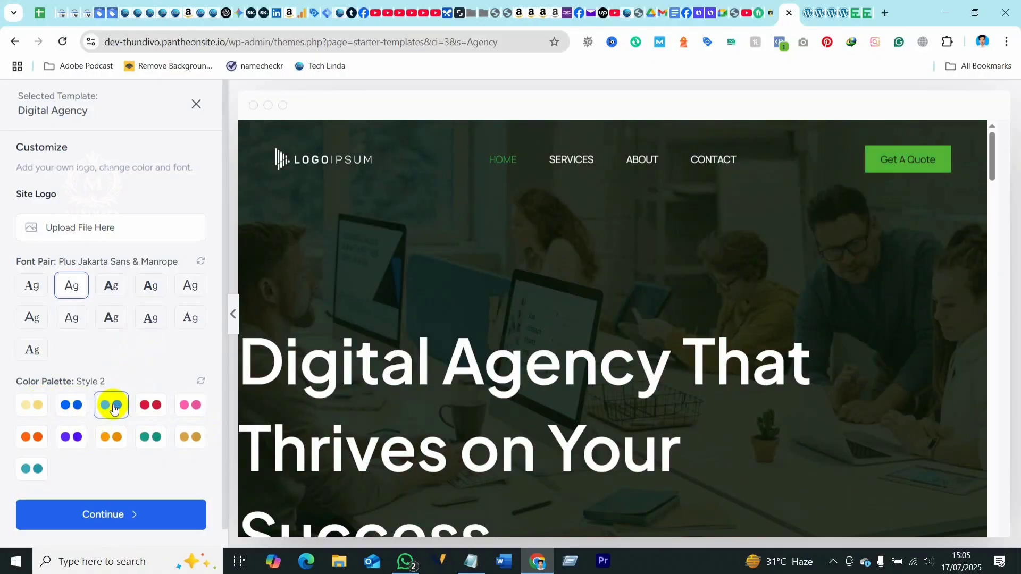
pyautogui.click(106, 515)
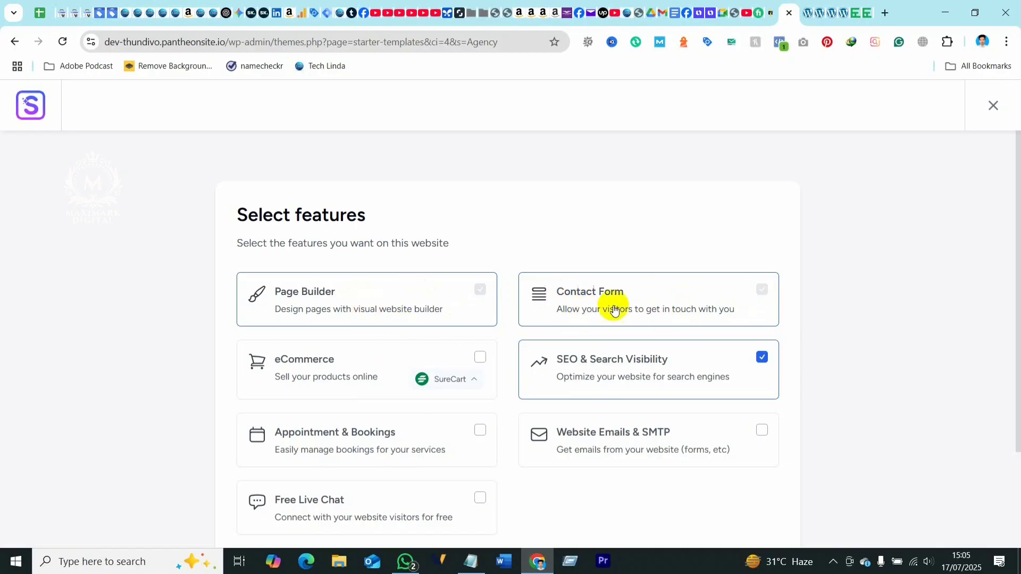
# Deselect the SEO & Search Visibility feature and continue with the remaining selected features.
pyautogui.click(761, 359)
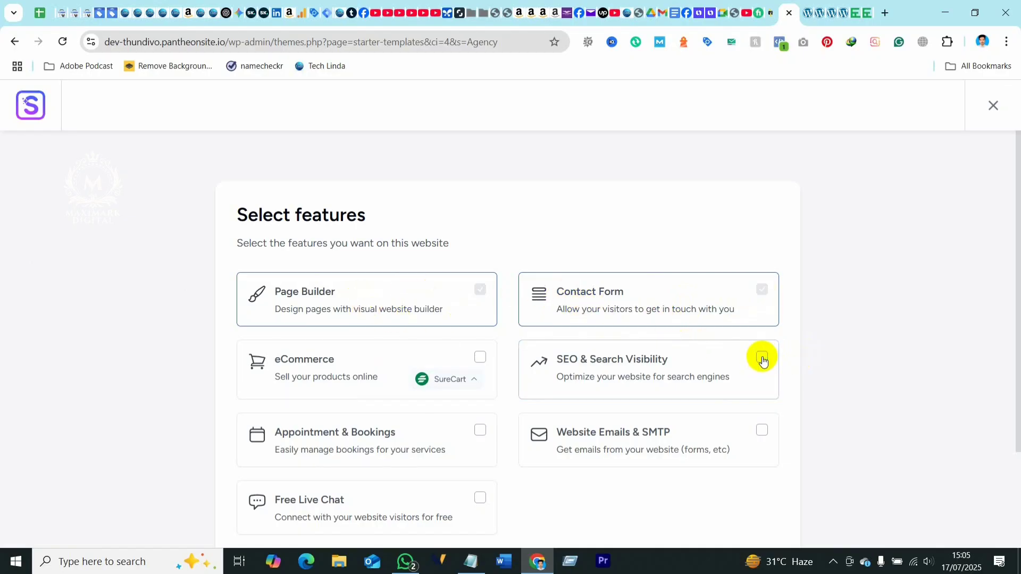
pyautogui.scroll(-3, 723, 418)
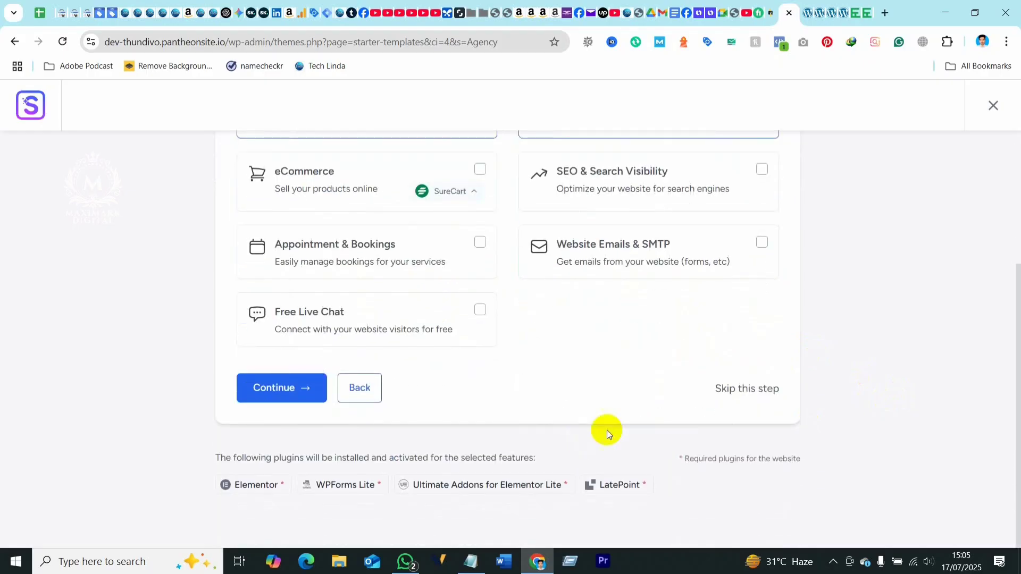
pyautogui.click(285, 388)
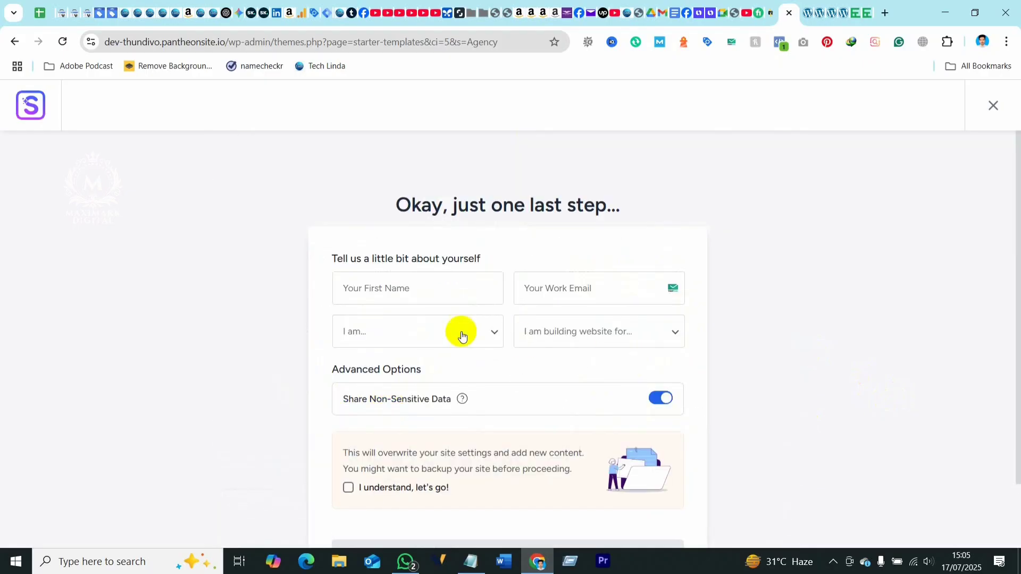
# Fill in the first name and the work email in the Starter Templates personal details form.
pyautogui.click(381, 297)
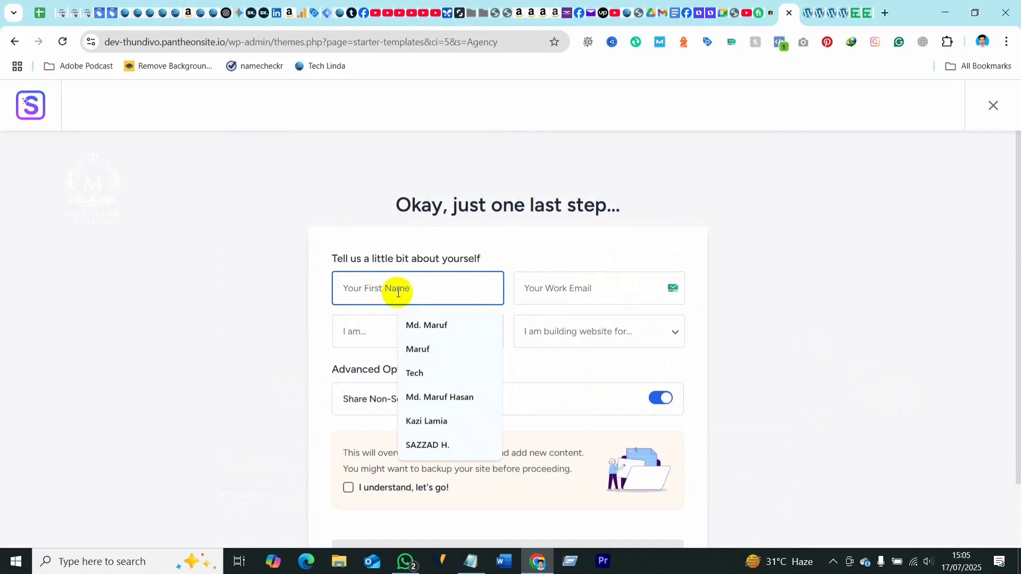
pyautogui.write('Nafiz')
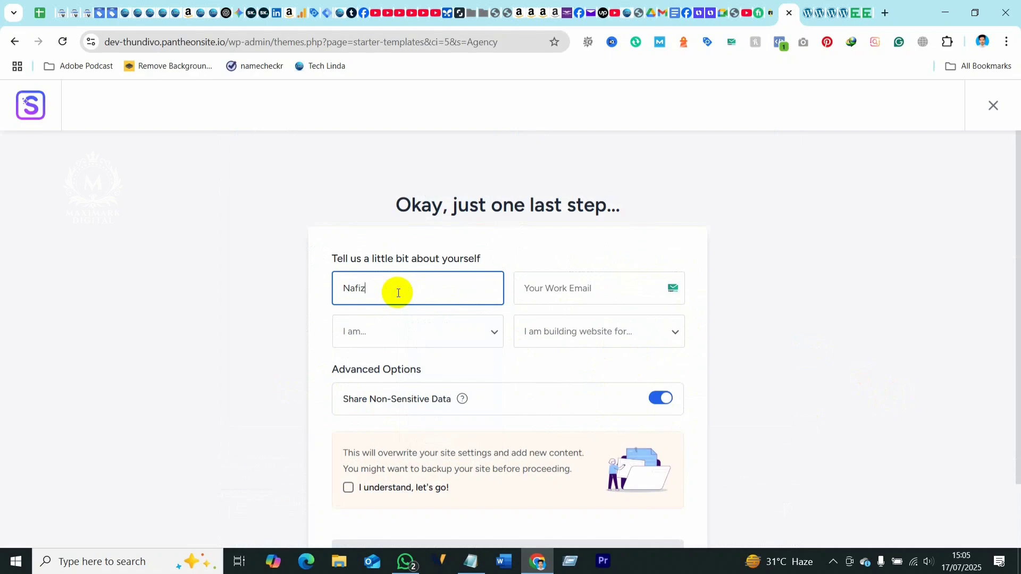
pyautogui.write('a')
pyautogui.click(543, 289)
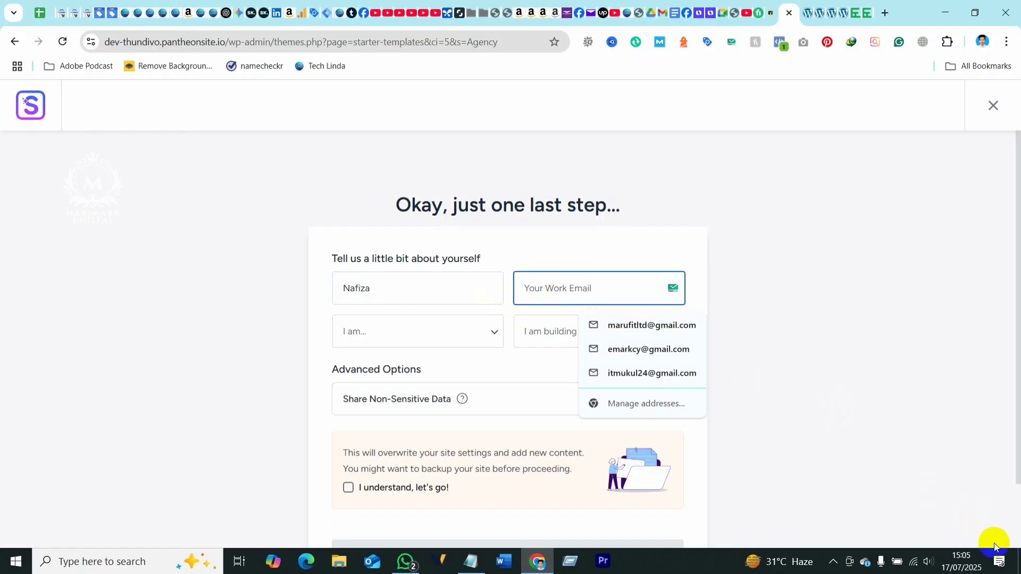
pyautogui.click(802, 514)
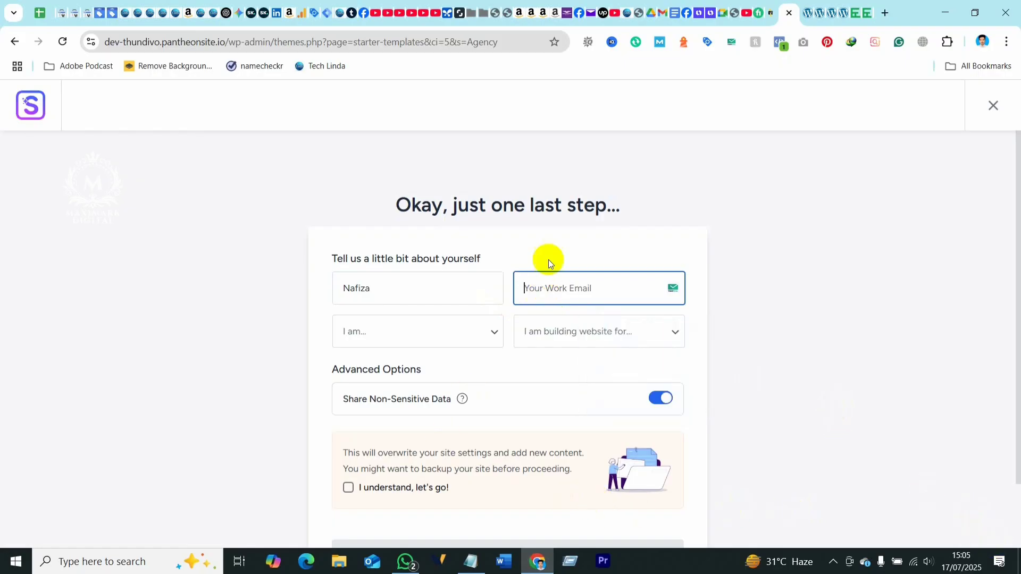
pyautogui.click(553, 285)
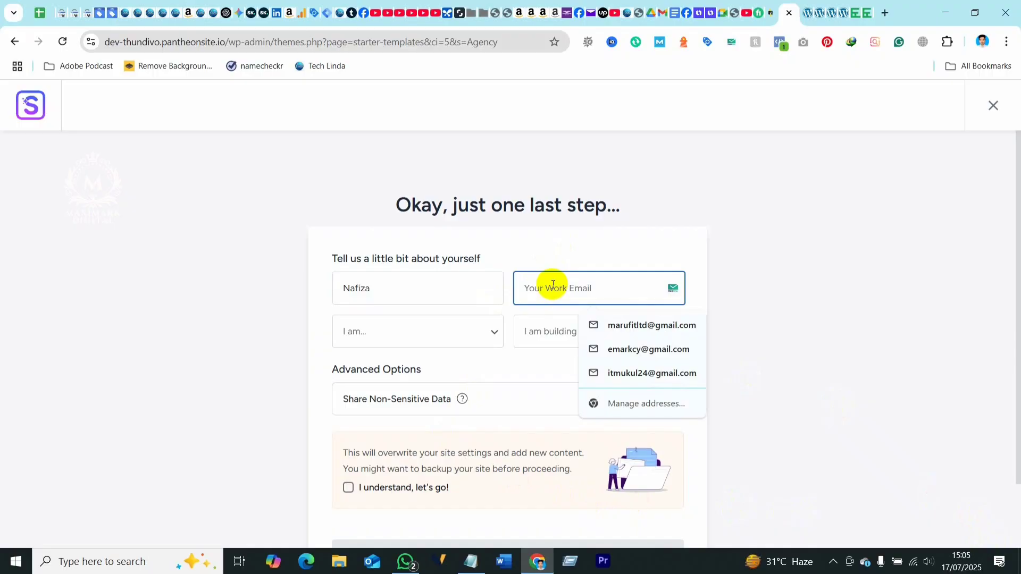
pyautogui.hotkey('ctrl', 'v')
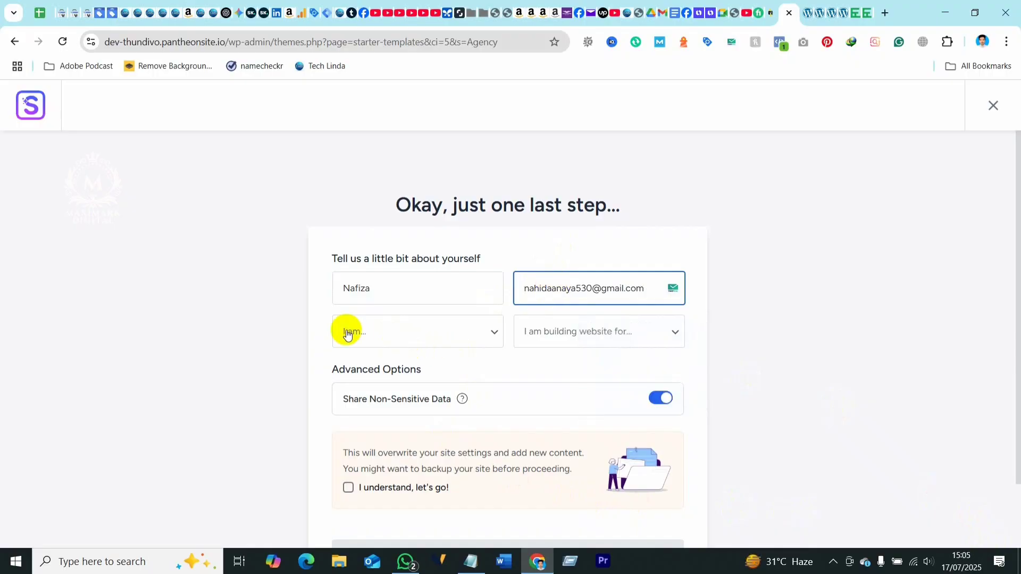
# Set the experience level to Beginner and the website's intended owner to Myself/My Company.
pyautogui.click(444, 339)
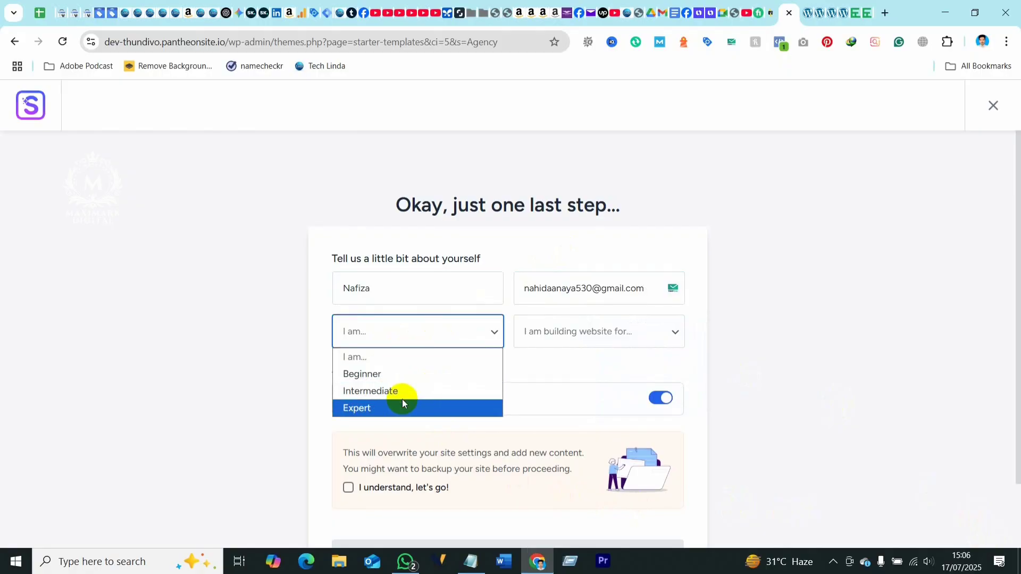
pyautogui.click(358, 375)
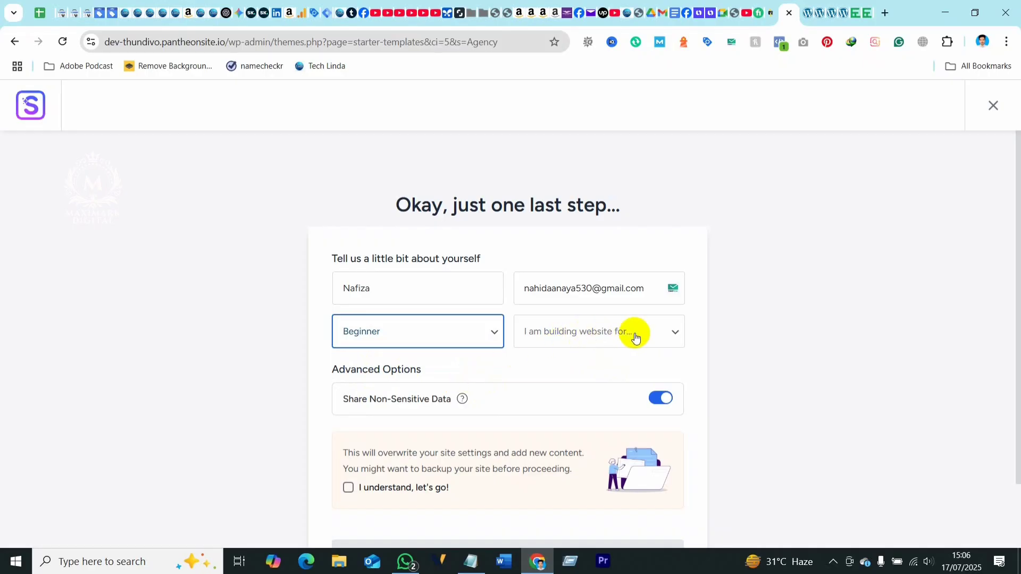
pyautogui.click(672, 332)
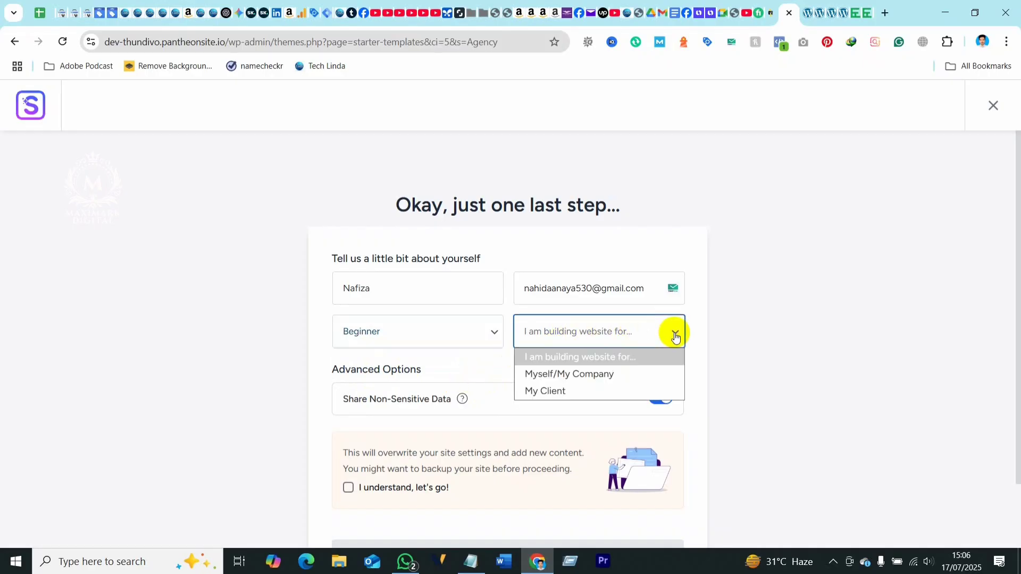
pyautogui.click(585, 375)
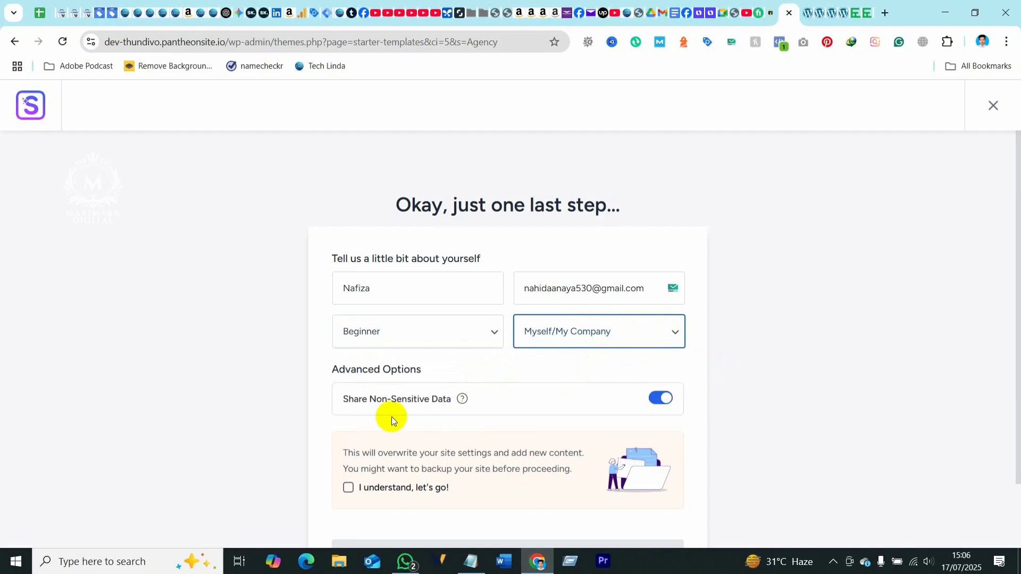
# Acknowledge that site settings will be overwritten and submit the form to build the website.
pyautogui.scroll(-2, 393, 404)
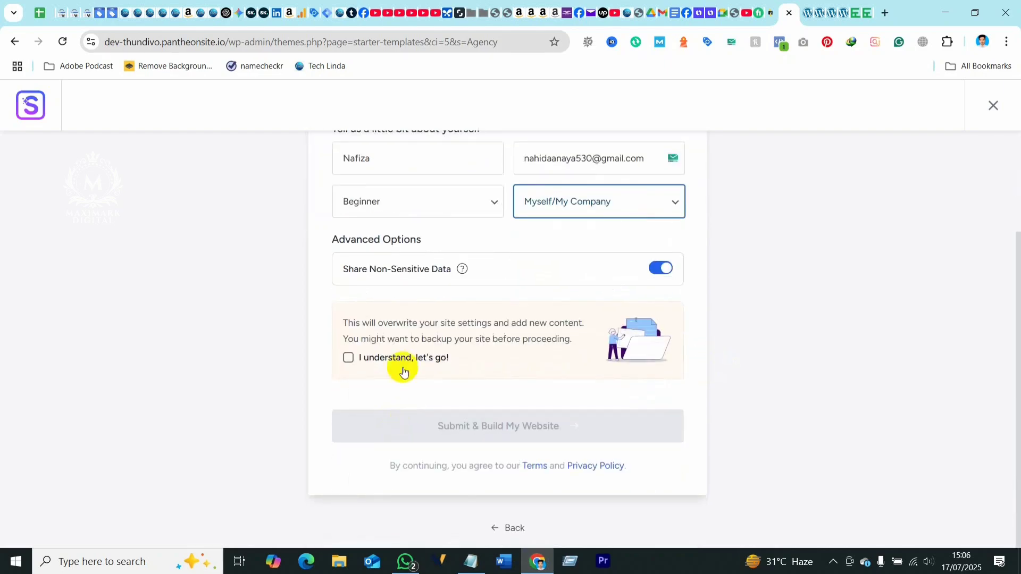
pyautogui.click(349, 360)
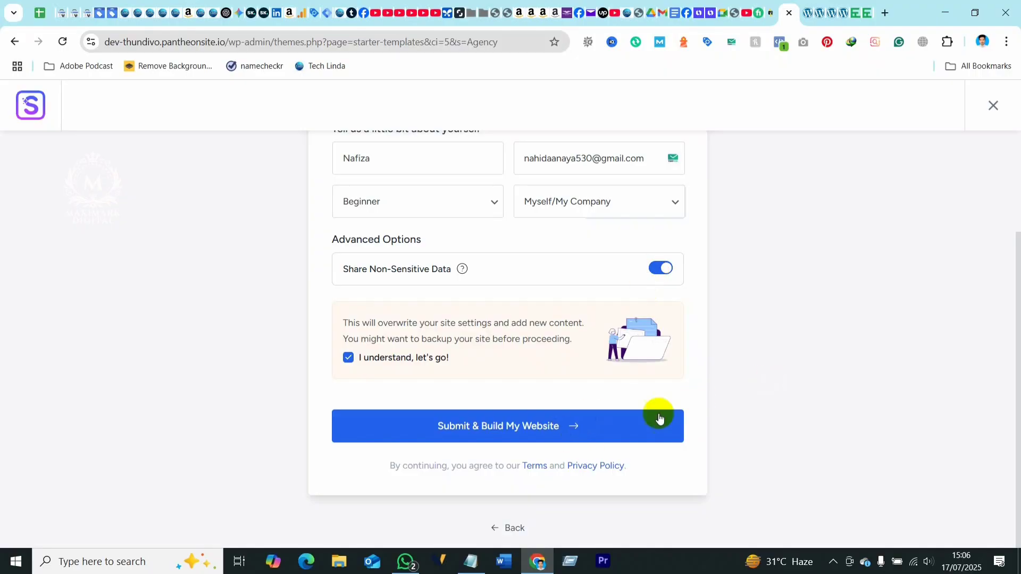
pyautogui.click(510, 426)
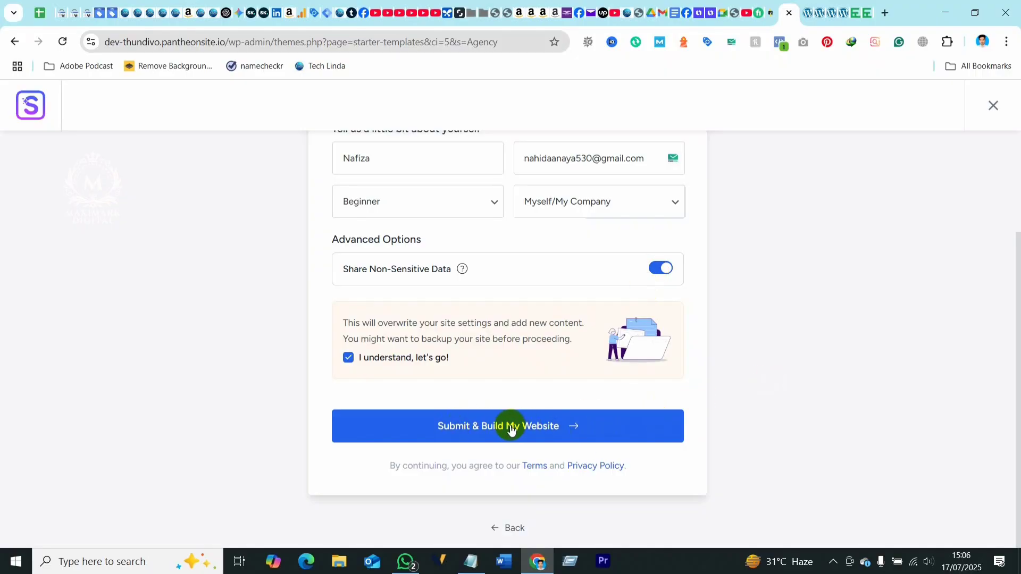
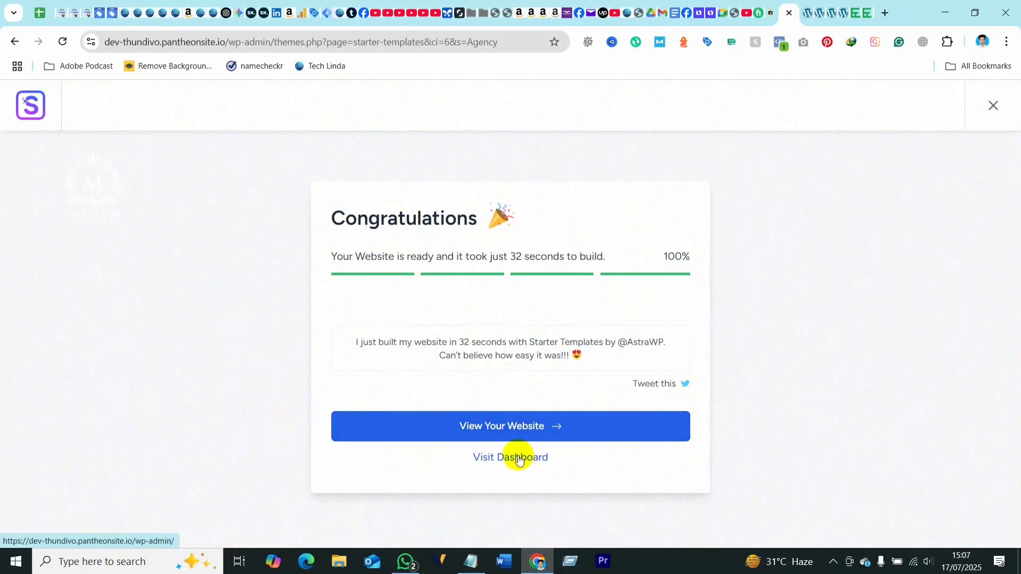
# Go to the WordPress dashboard and dismiss the Elementor performance score notice.
pyautogui.click(519, 459)
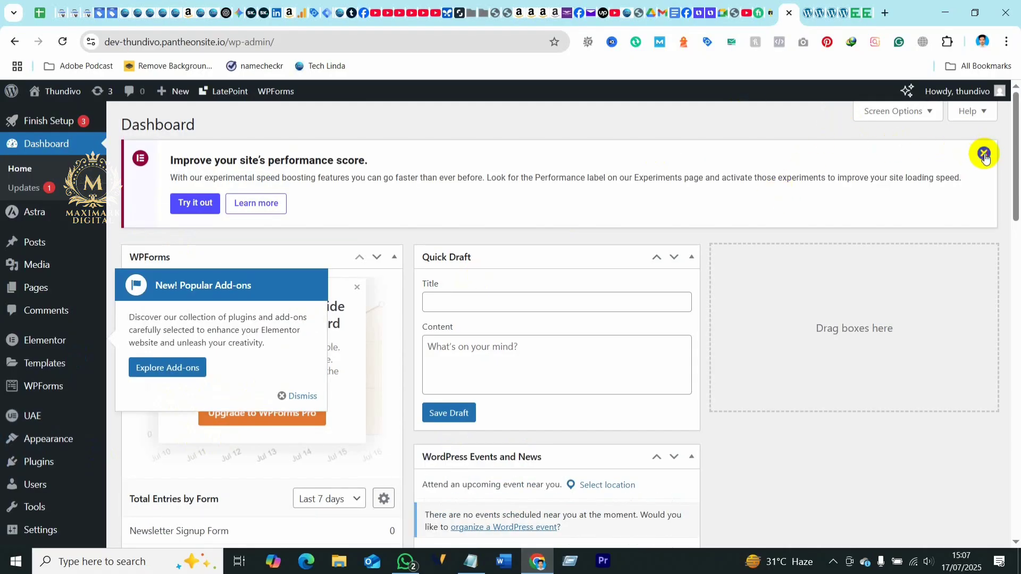
pyautogui.click(983, 153)
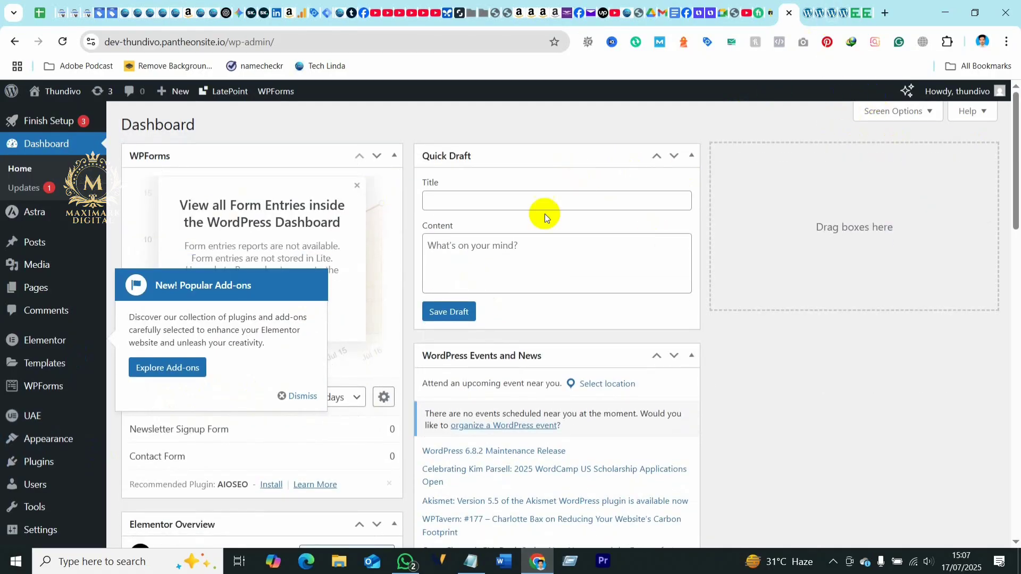
# Reload the live Thundivo home page and examine all its sections from the hero down to the footer.
pyautogui.click(806, 13)
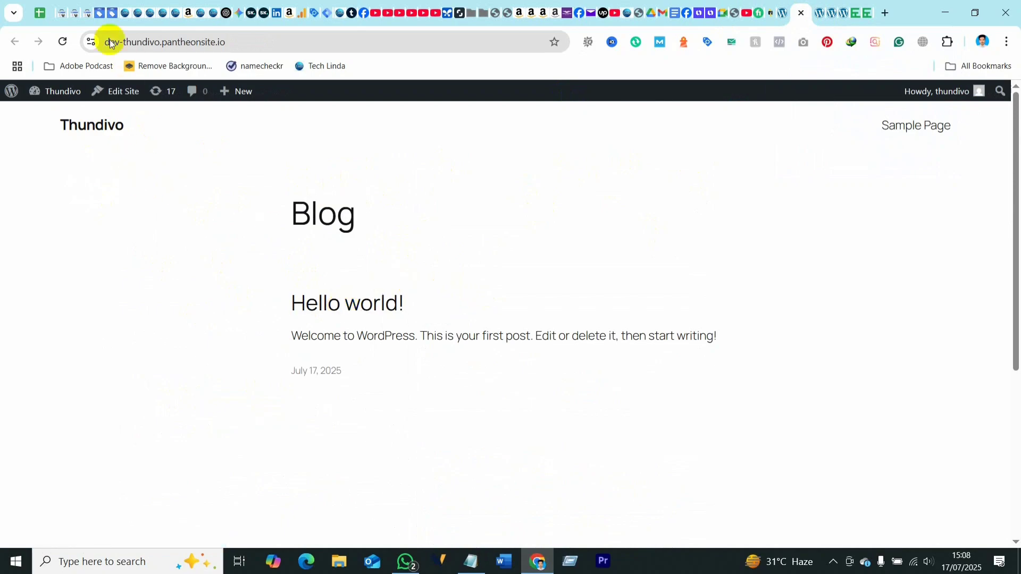
pyautogui.click(62, 41)
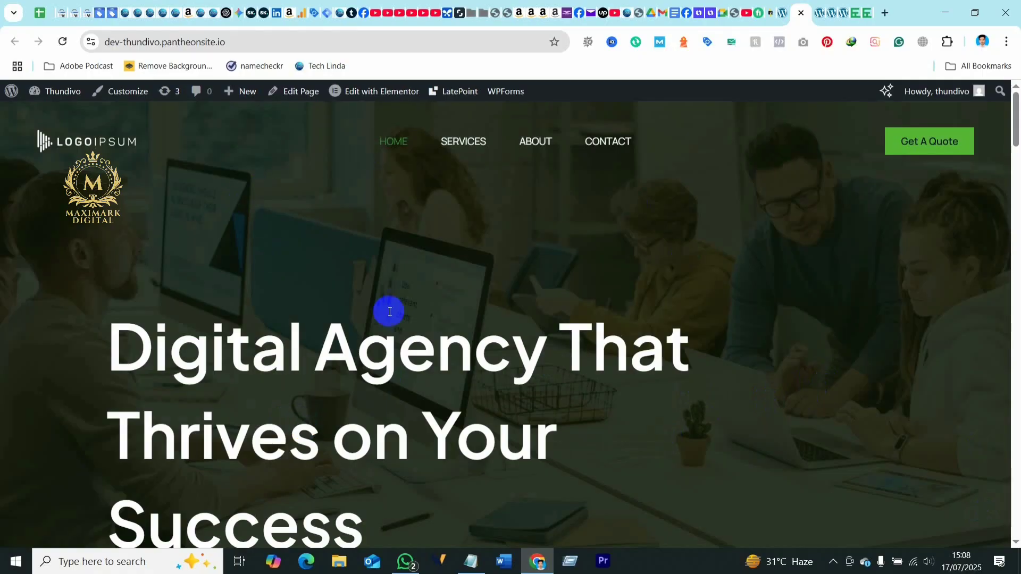
pyautogui.scroll(-15, 480, 390)
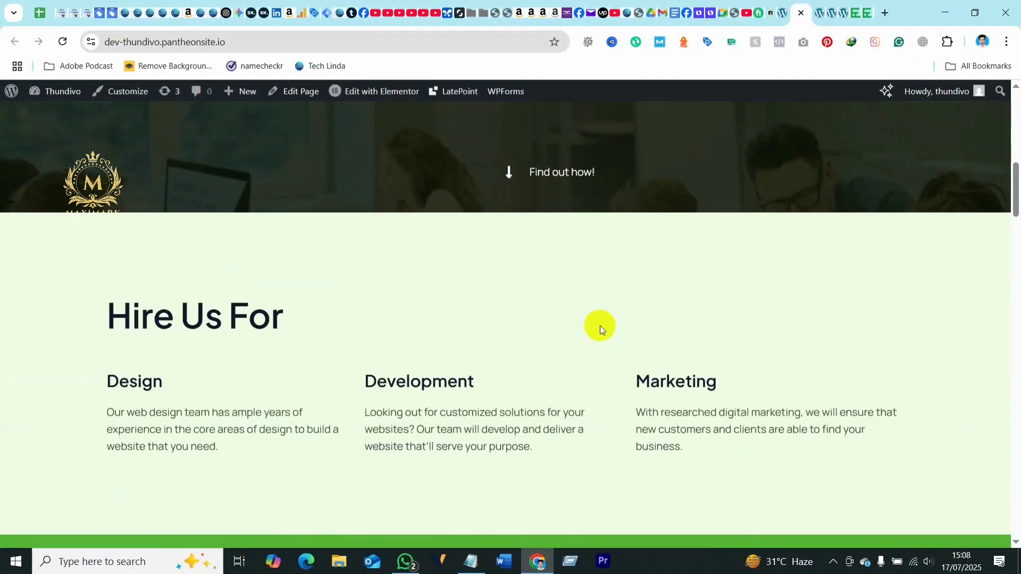
pyautogui.scroll(15, 481, 315)
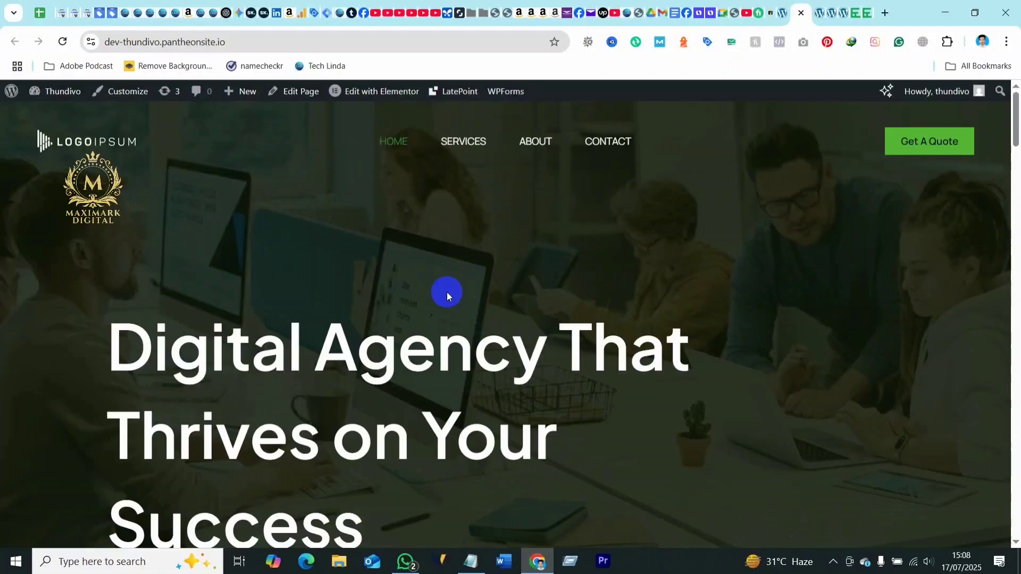
pyautogui.scroll(-5, 617, 216)
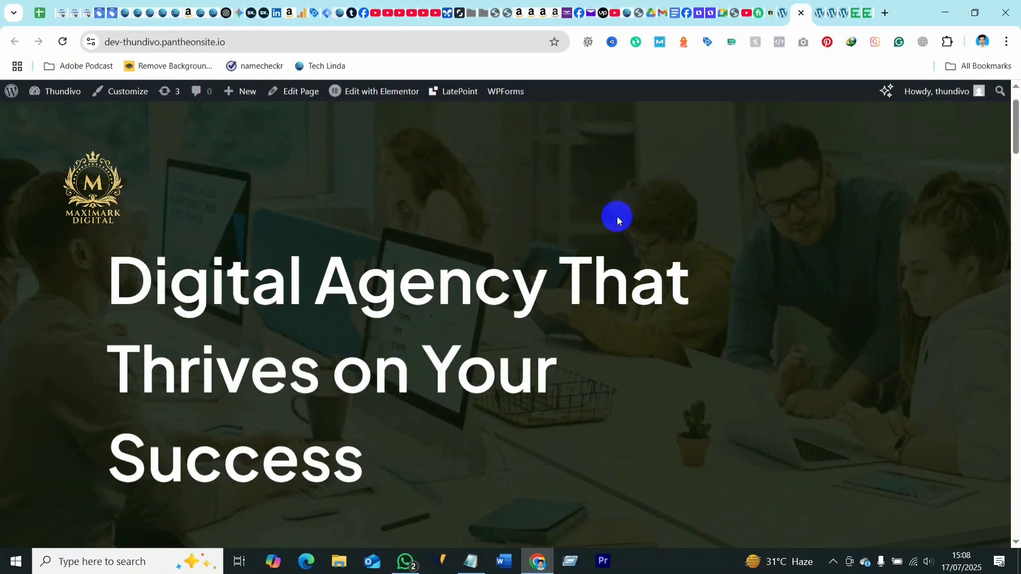
pyautogui.scroll(-15, 490, 328)
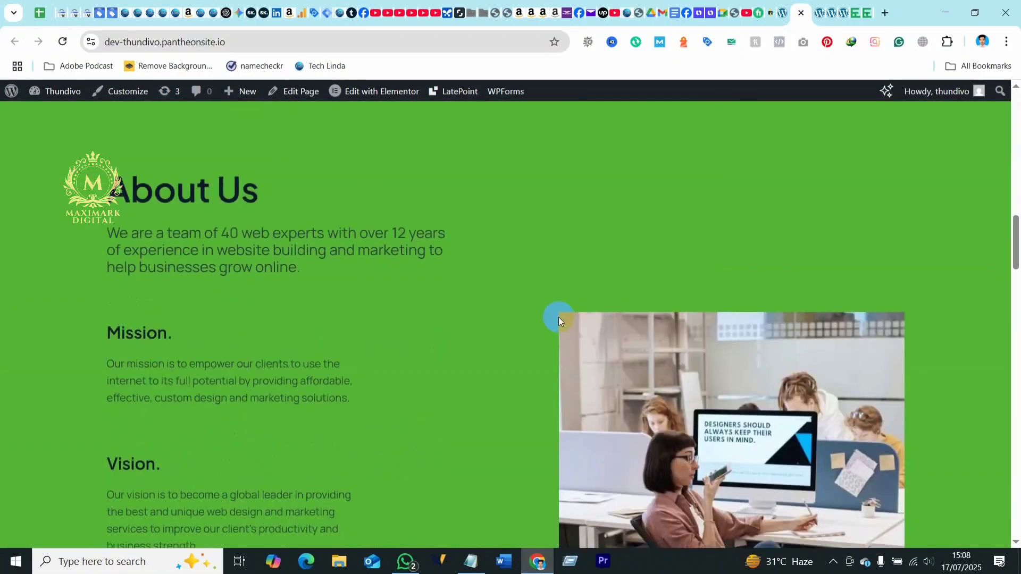
pyautogui.scroll(-20, 556, 316)
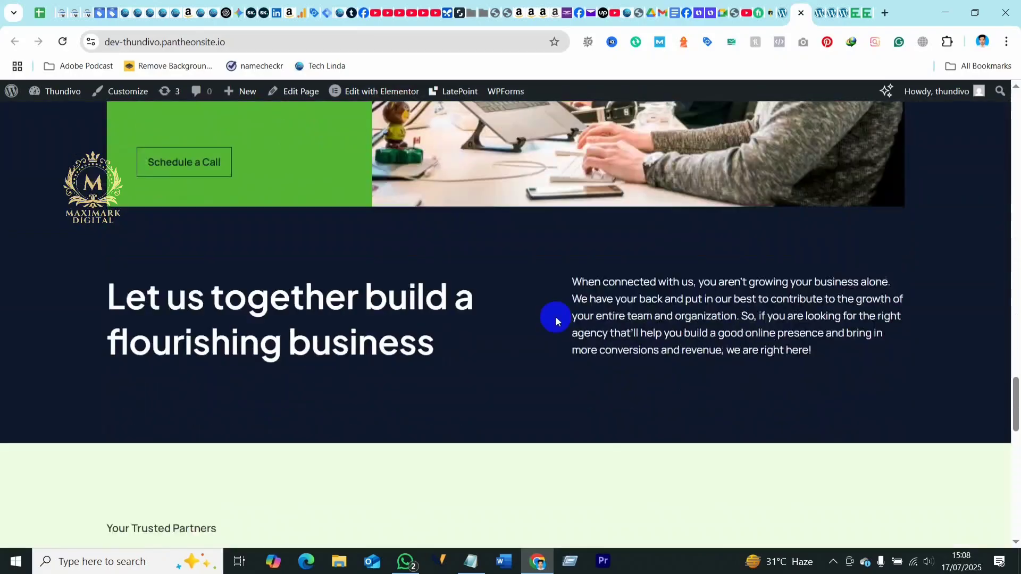
pyautogui.scroll(-10, 556, 317)
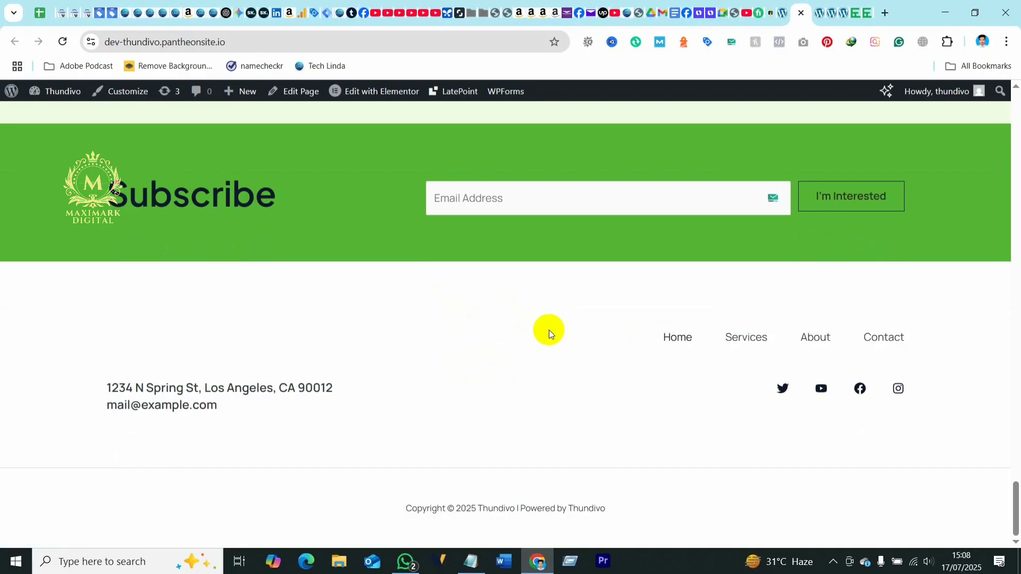
pyautogui.scroll(15, 549, 329)
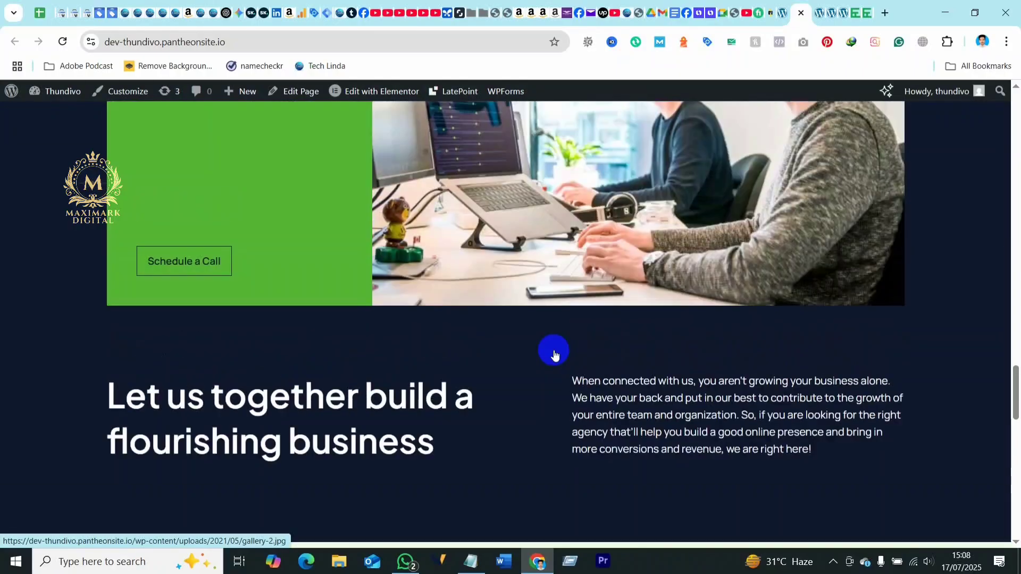
pyautogui.scroll(10, 620, 360)
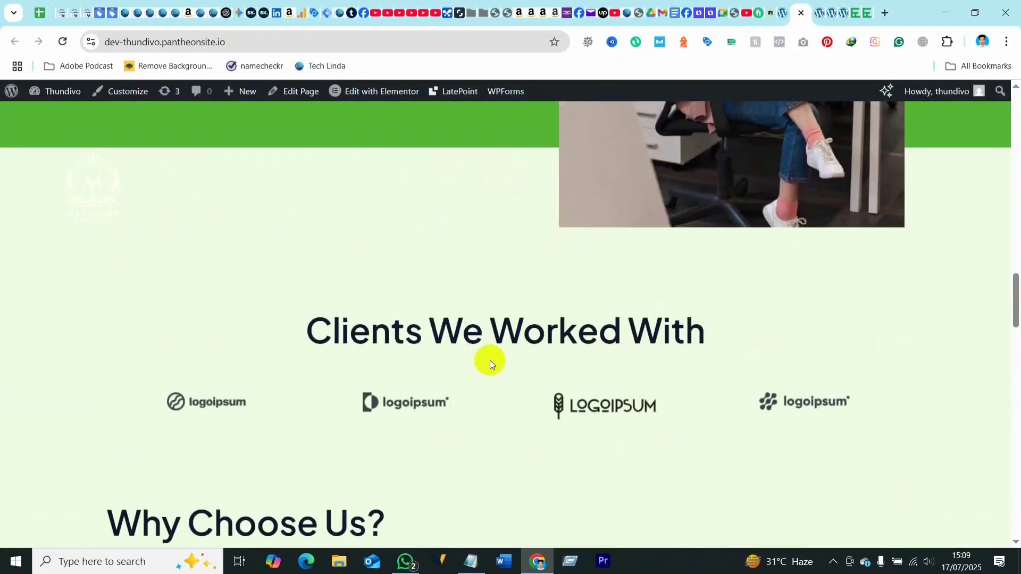
pyautogui.scroll(5, 491, 357)
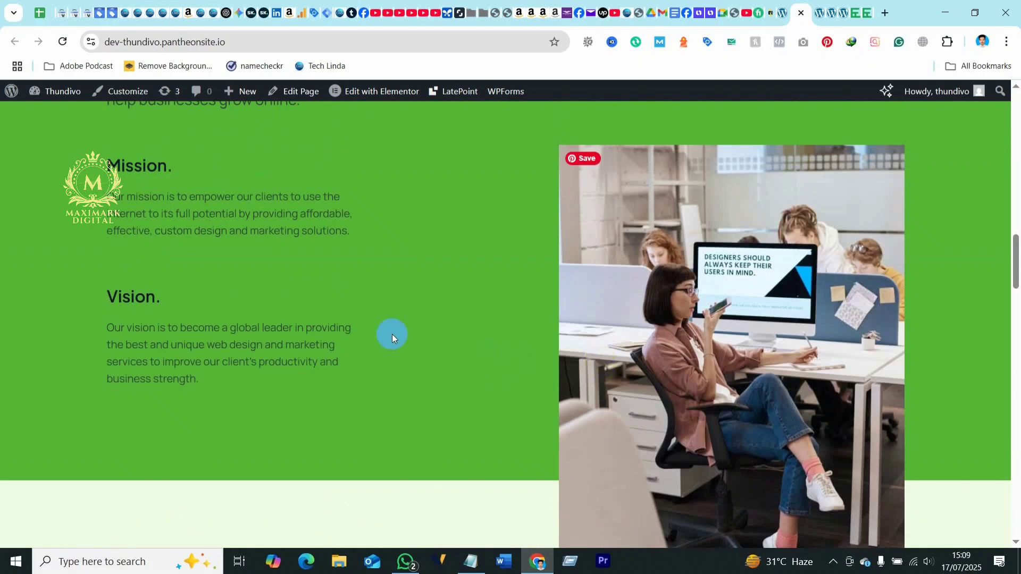
pyautogui.scroll(5, 466, 280)
pyautogui.scroll(10, 465, 280)
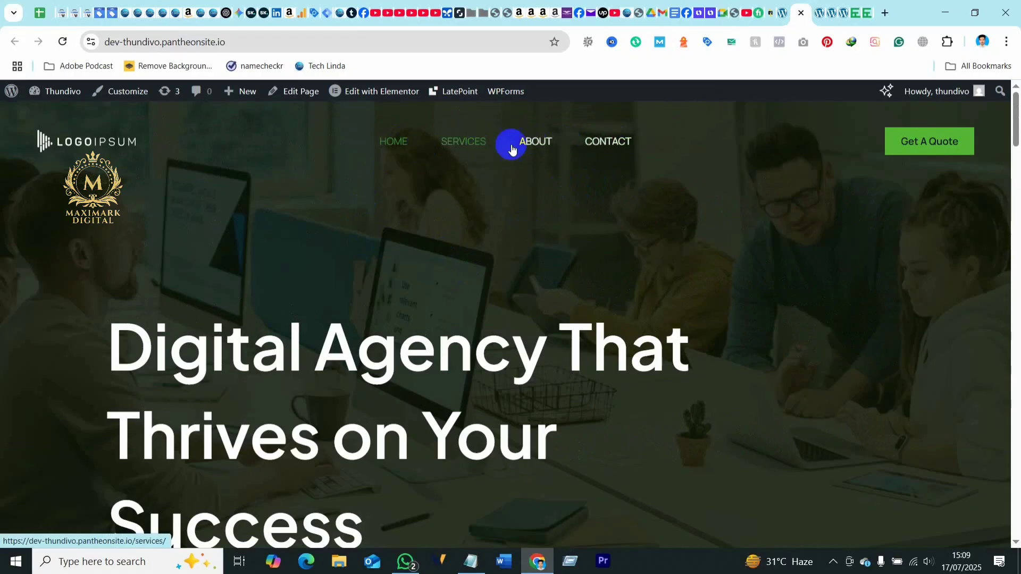
# Open the site's Services page and examine its banner, service columns and footer.
pyautogui.click(467, 143)
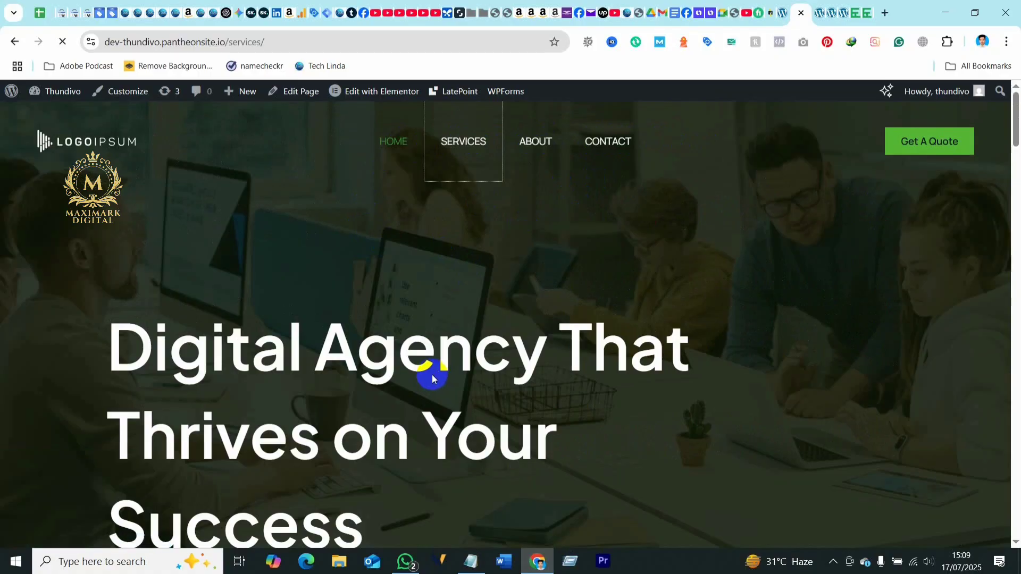
pyautogui.scroll(-20, 306, 338)
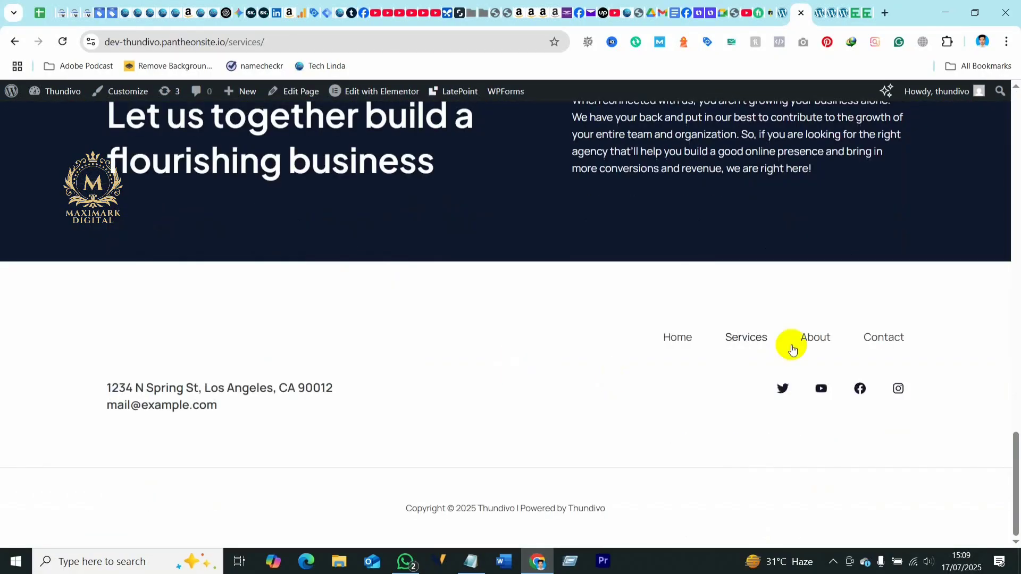
pyautogui.scroll(20, 569, 356)
pyautogui.scroll(-6, 569, 361)
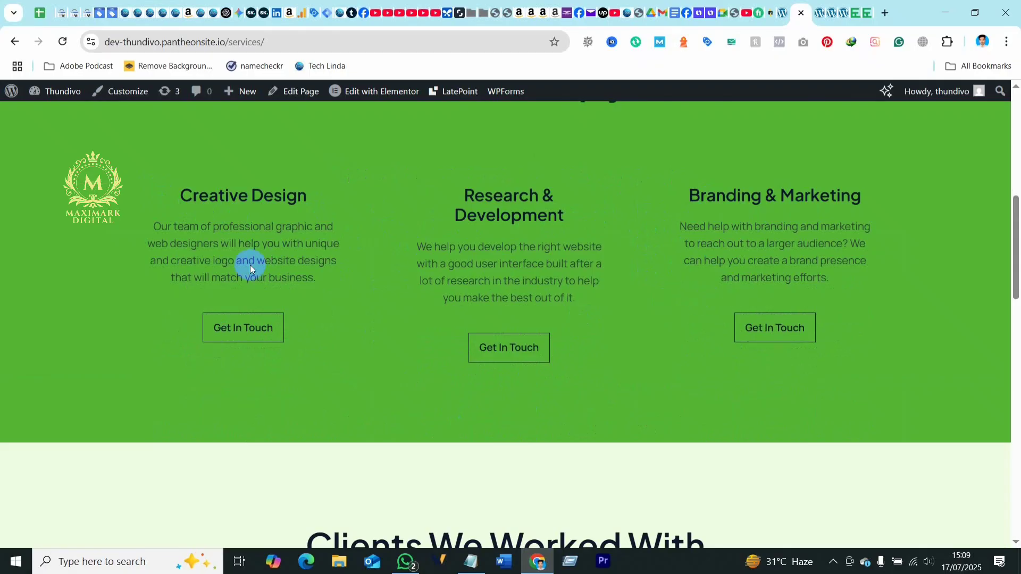
pyautogui.scroll(6, 585, 346)
pyautogui.scroll(-4, 495, 415)
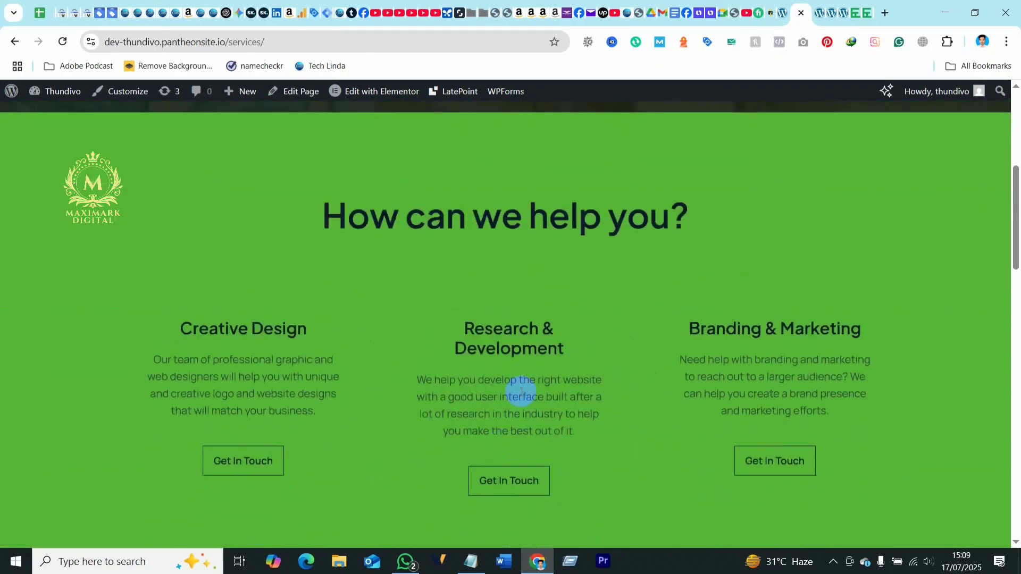
pyautogui.scroll(5, 601, 360)
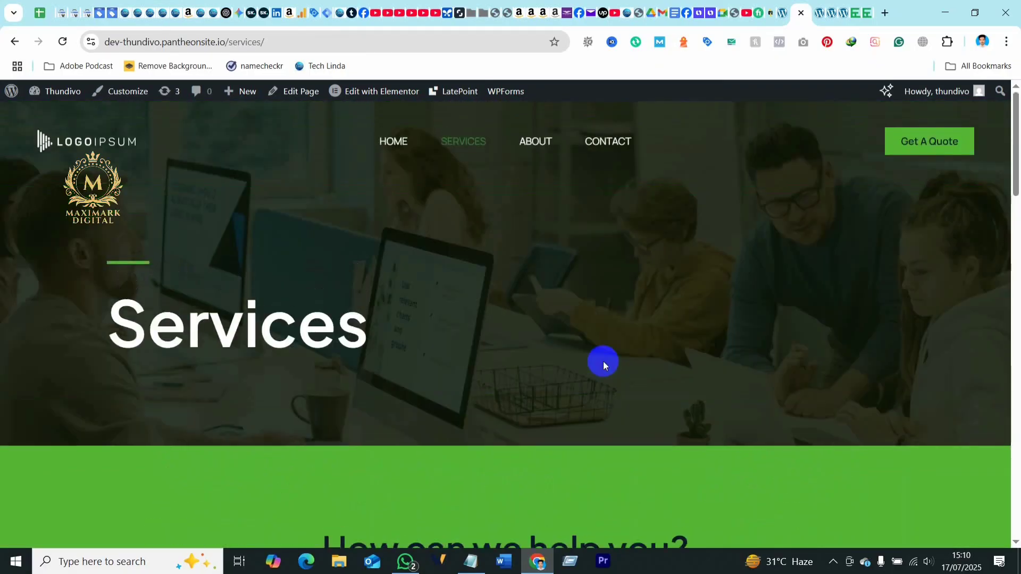
# Visit the site's About and Contact pages and look over the Contact page down to its map and footer.
pyautogui.click(535, 143)
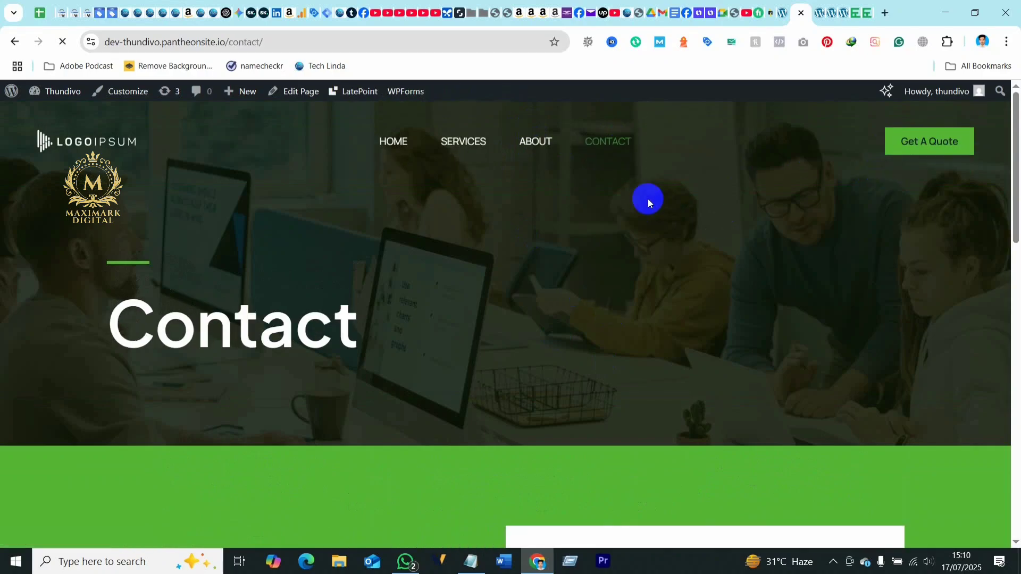
pyautogui.scroll(-15, 413, 365)
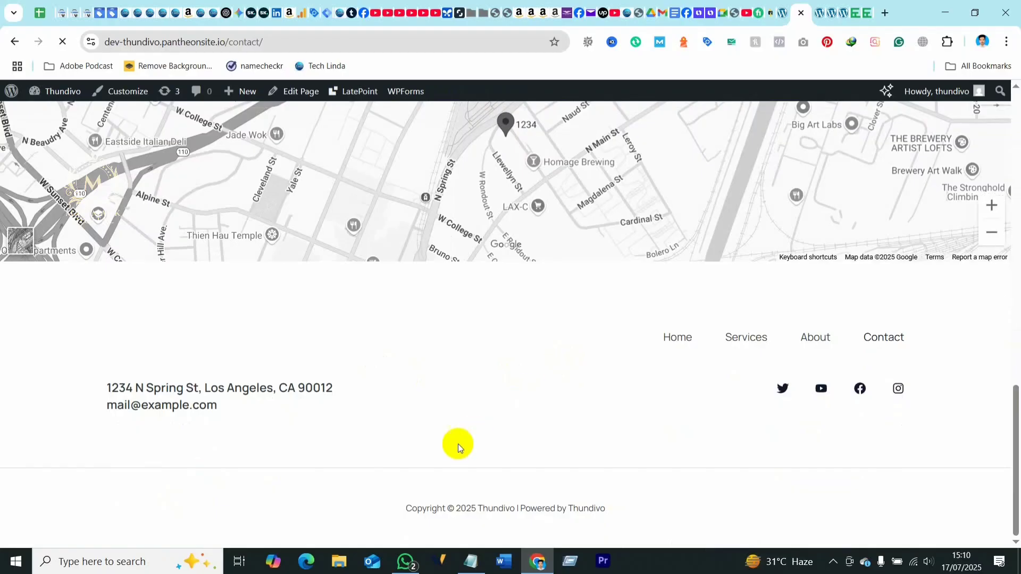
# Finish looking over the Contact page back up to its banner and return to the site's WordPress dashboard.
pyautogui.scroll(15, 767, 400)
pyautogui.scroll(1, 287, 313)
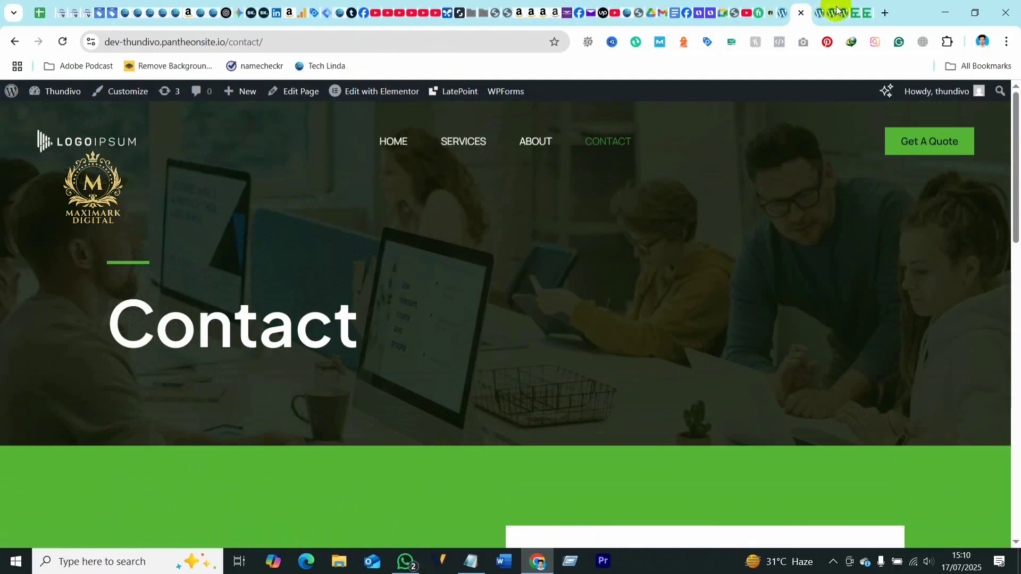
pyautogui.click(782, 15)
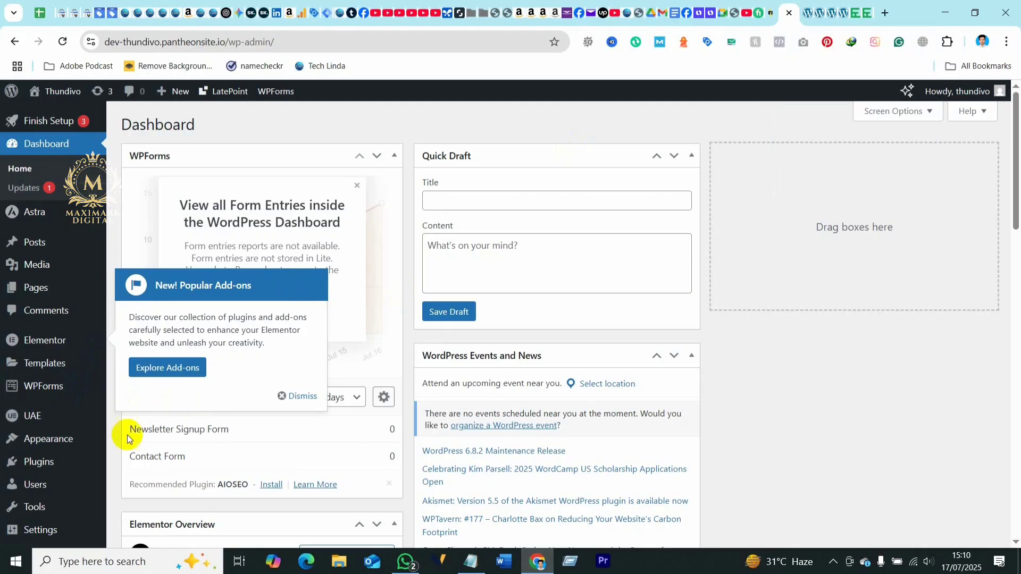
# Go to the site's installed themes and open the details of the Twenty Twenty-Five theme.
pyautogui.moveTo(73, 441)
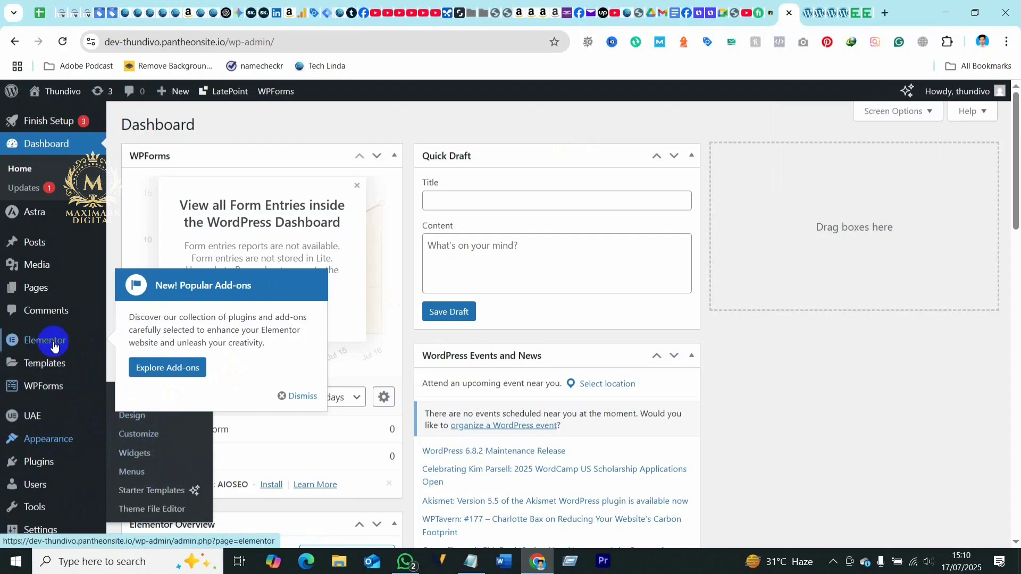
pyautogui.click(44, 446)
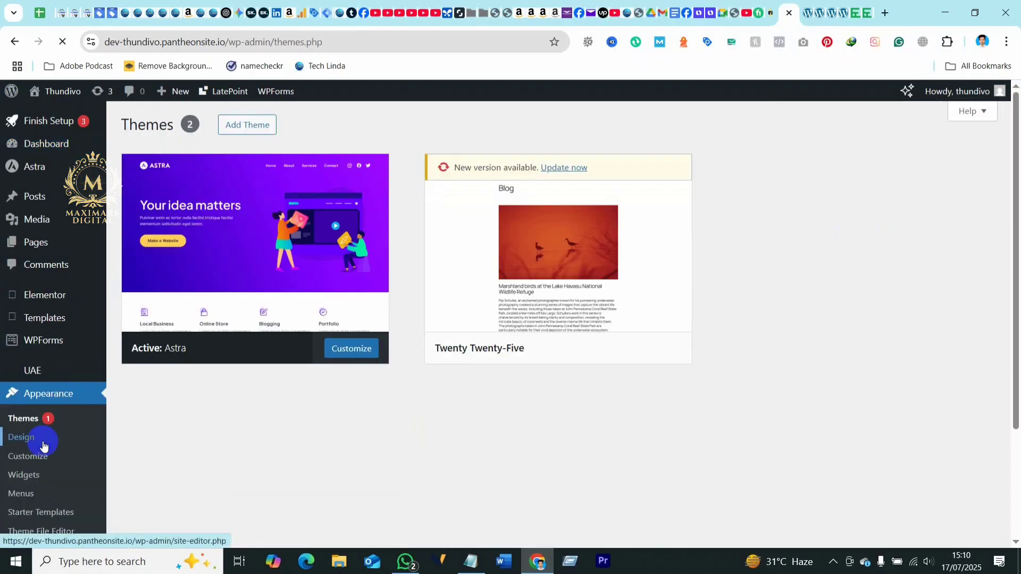
pyautogui.moveTo(520, 265)
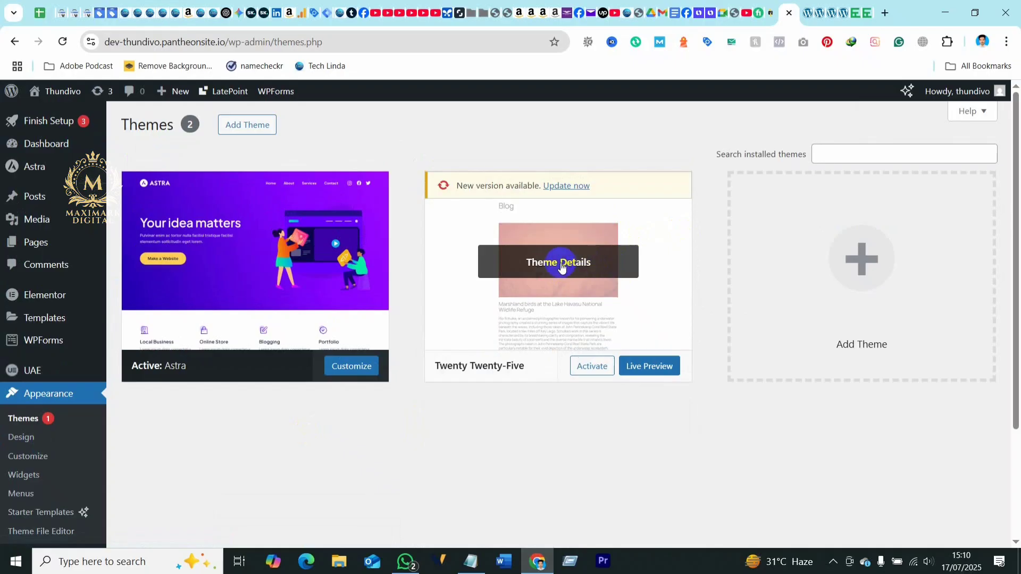
pyautogui.click(560, 268)
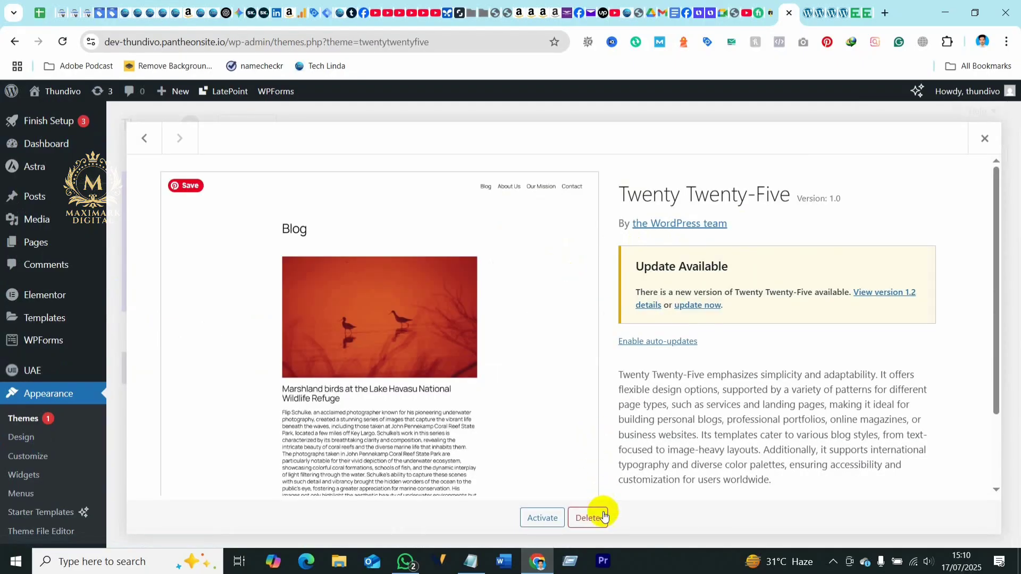
# Delete the inactive Twenty Twenty-Five theme from the site, confirming the deletion.
pyautogui.click(588, 517)
pyautogui.click(569, 153)
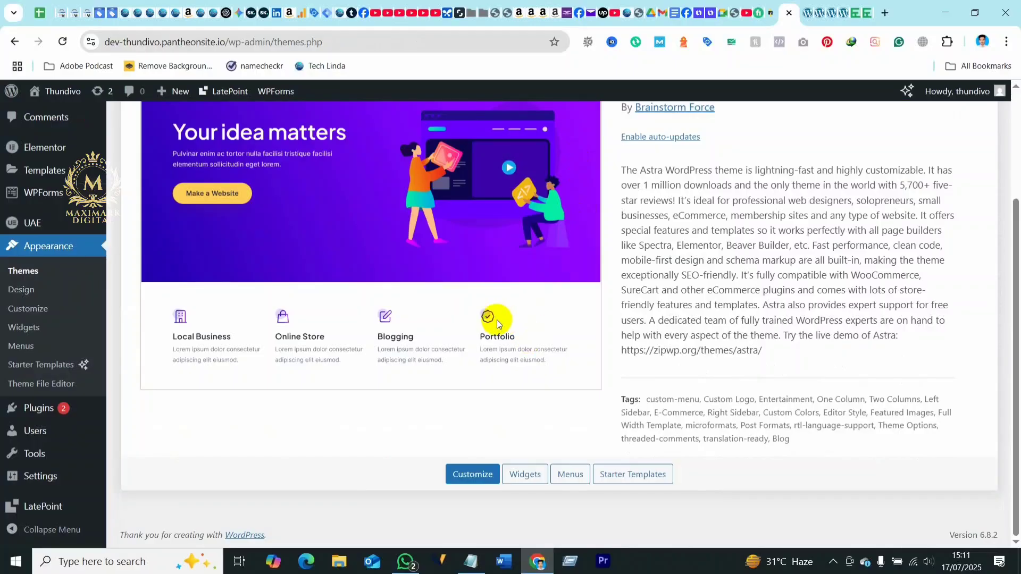
pyautogui.scroll(3, 493, 327)
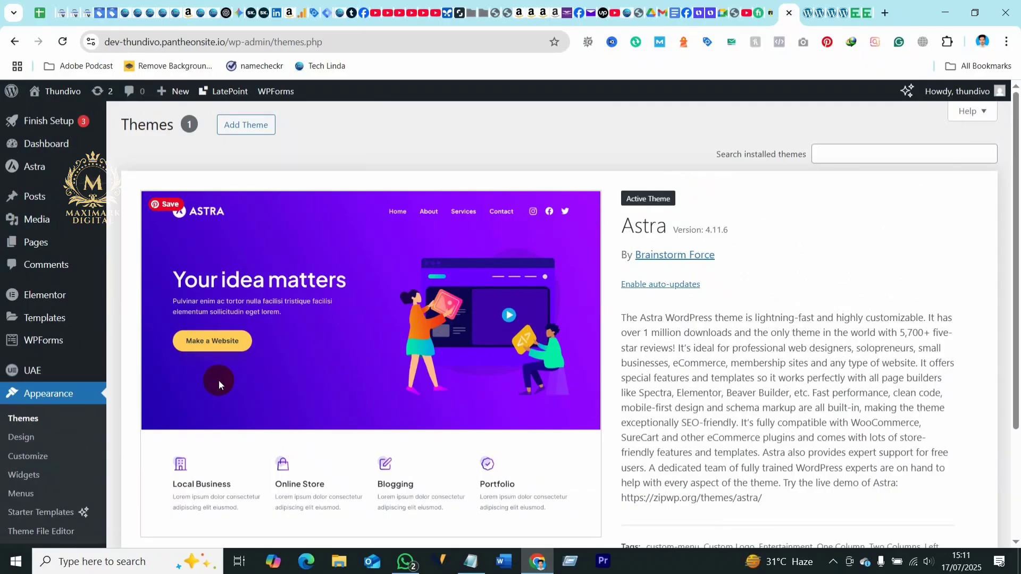
# Open the list of installed plugins and delete the Hello Dolly plugin, confirming the deletion.
pyautogui.moveTo(48, 321)
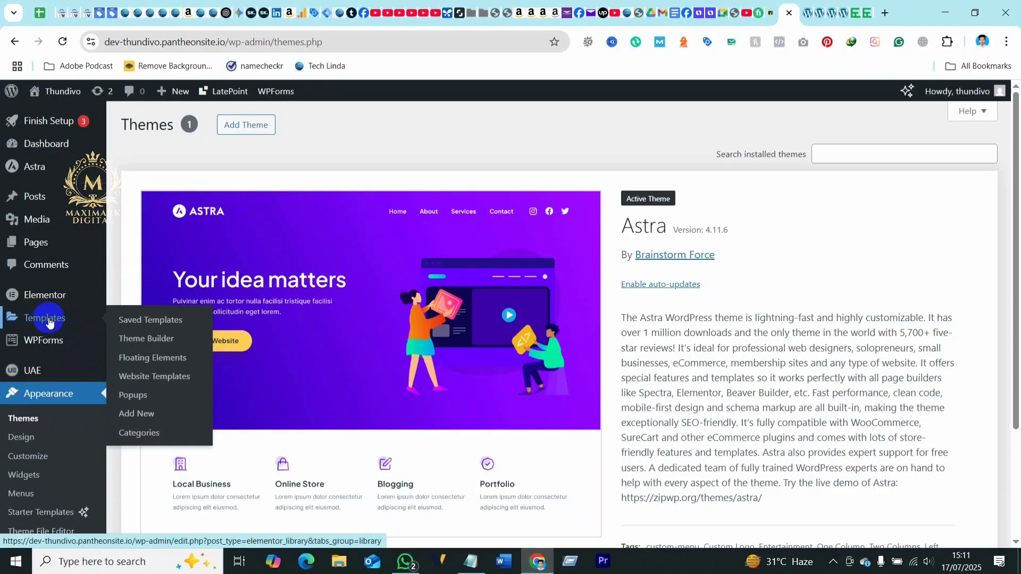
pyautogui.scroll(-3, 50, 337)
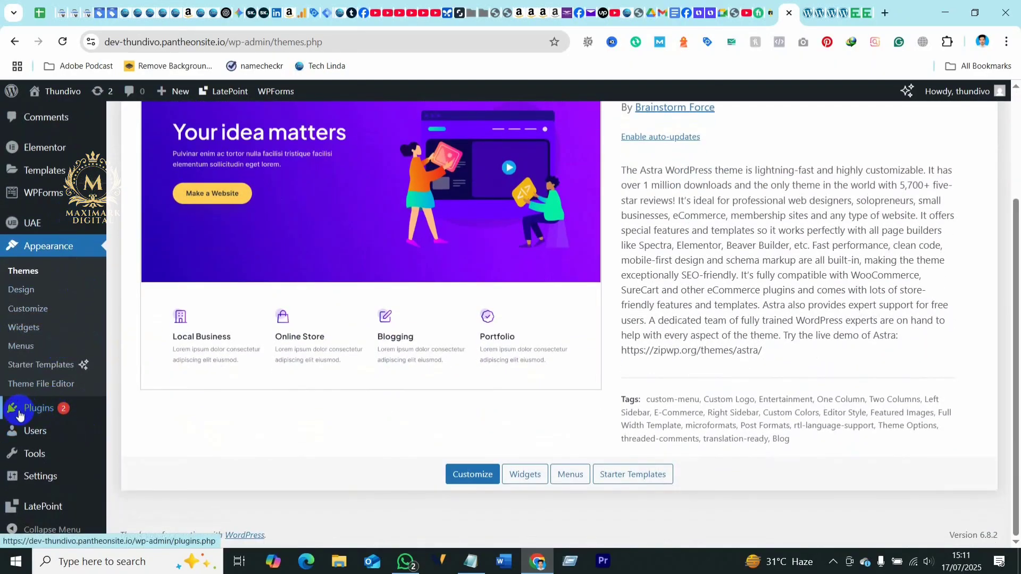
pyautogui.moveTo(43, 415)
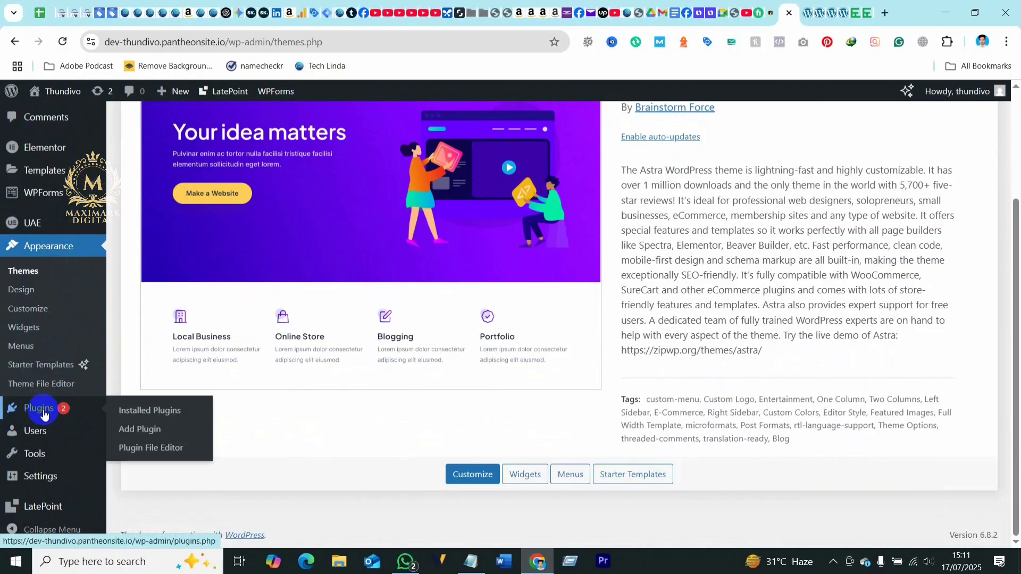
pyautogui.click(44, 410)
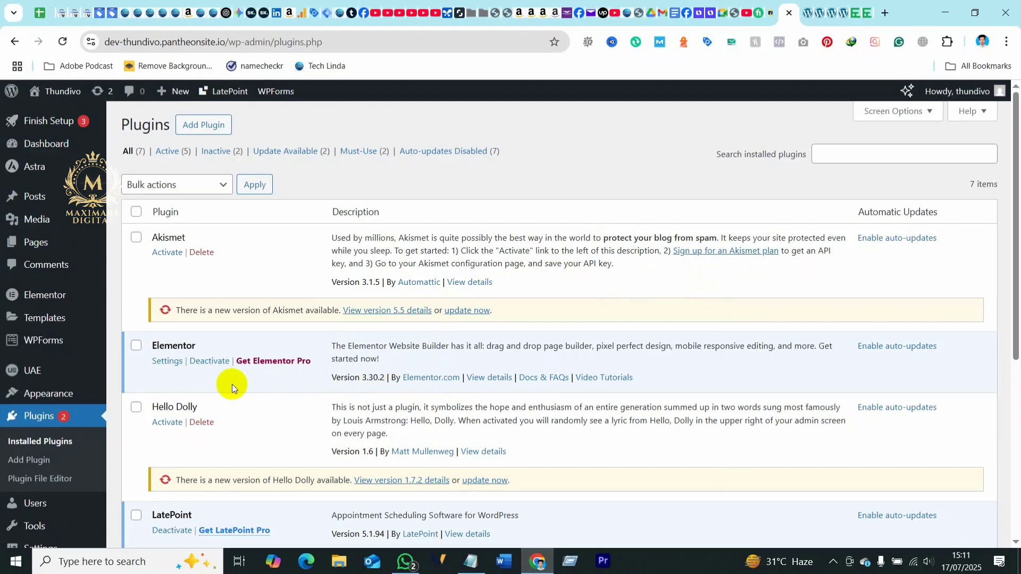
pyautogui.click(201, 424)
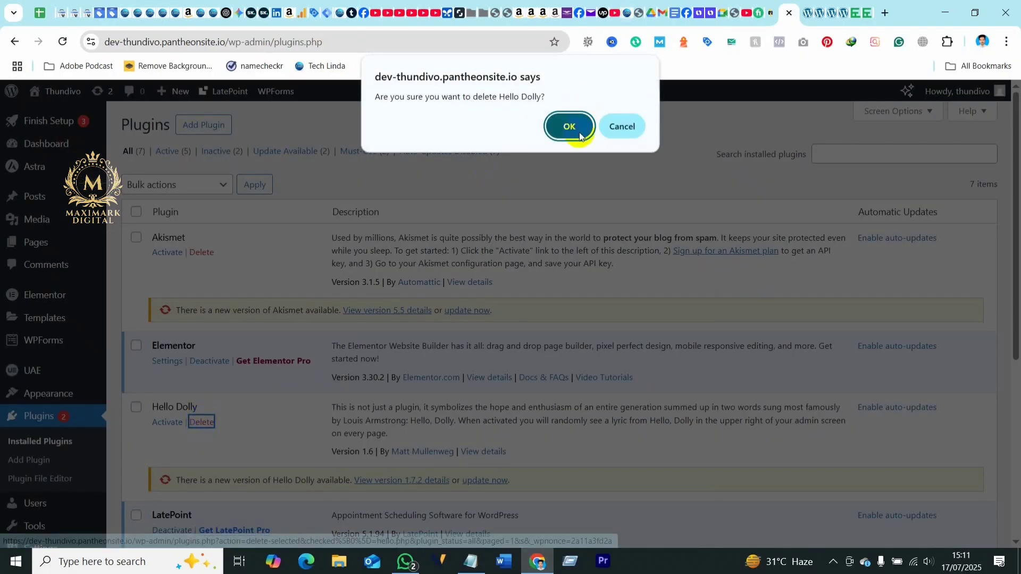
pyautogui.click(569, 127)
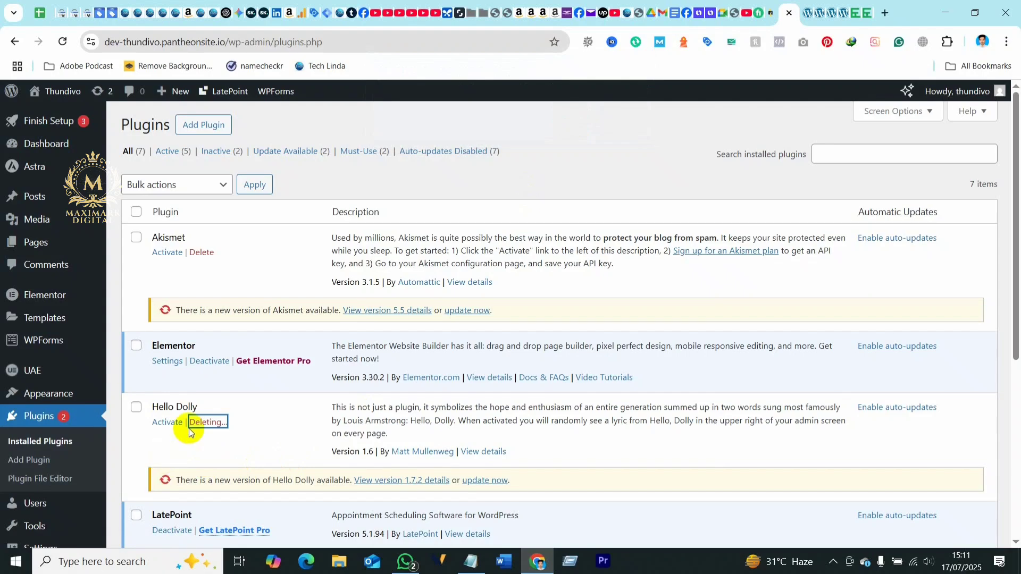
# Deactivate the LatePoint plugin and delete it from the site.
pyautogui.scroll(-1, 243, 432)
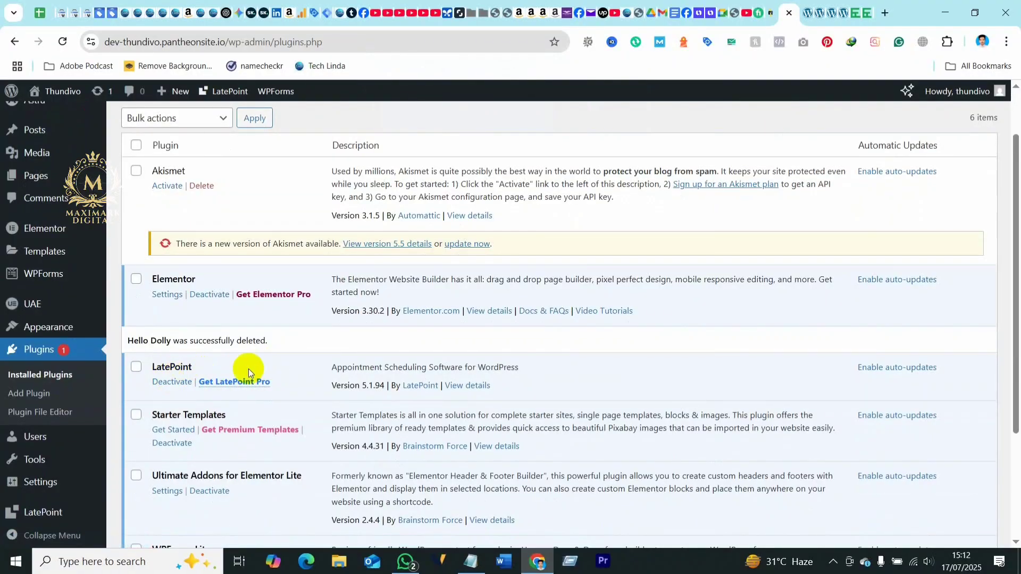
pyautogui.click(165, 384)
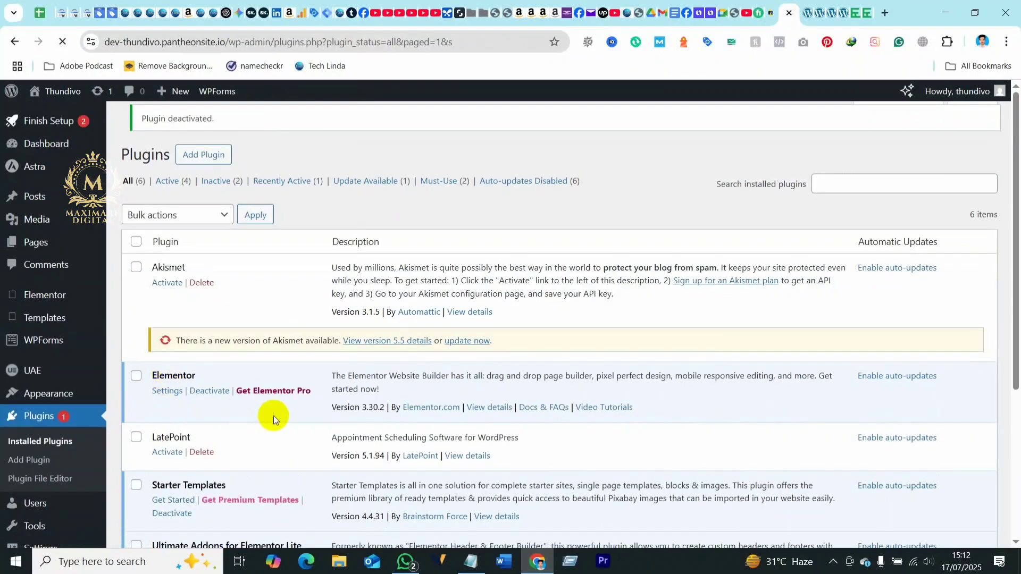
pyautogui.scroll(-1, 257, 430)
pyautogui.scroll(-1, 257, 430)
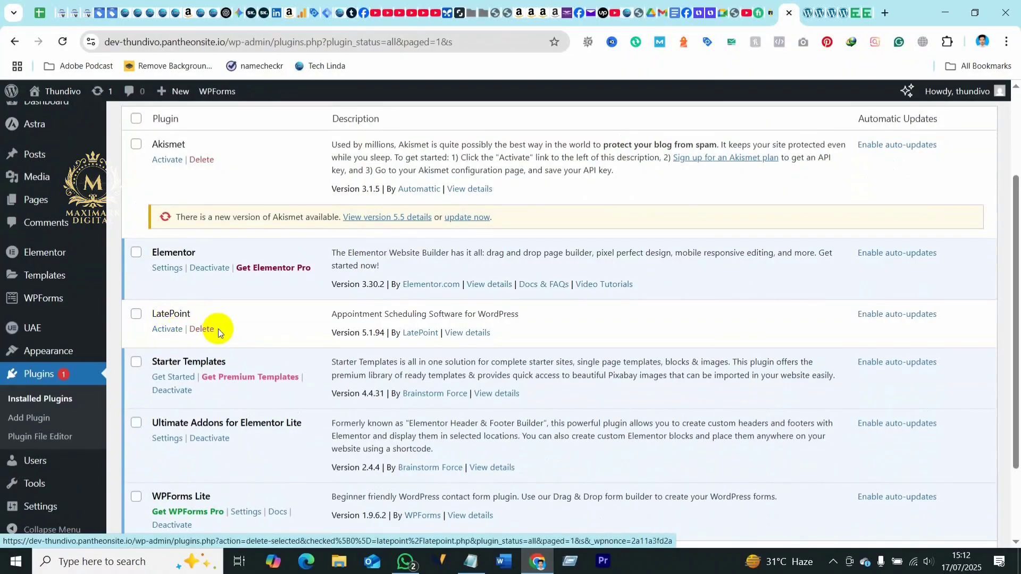
pyautogui.click(201, 328)
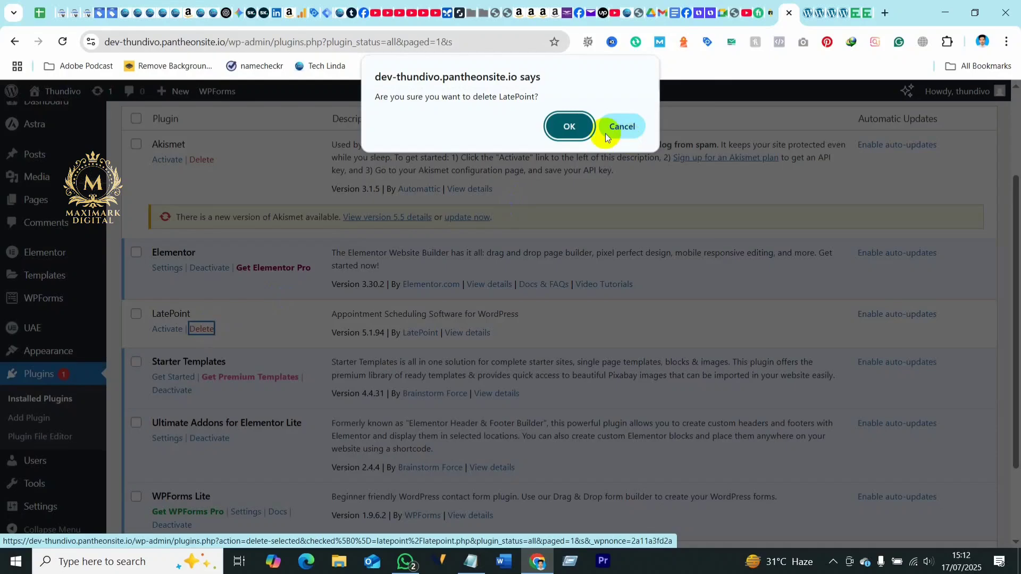
pyautogui.click(567, 126)
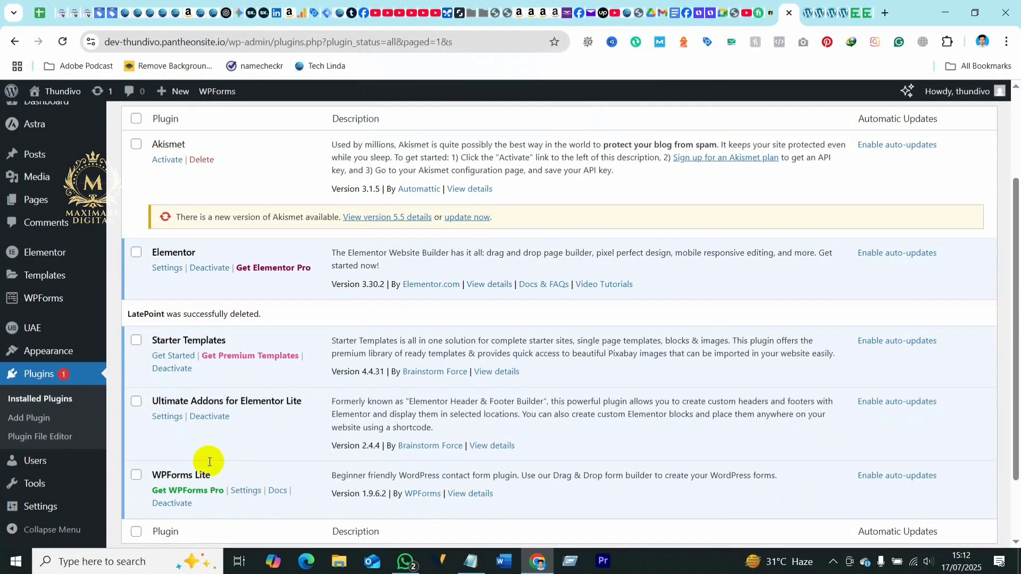
# Deactivate the WPForms Lite plugin and delete it together with its data.
pyautogui.click(173, 505)
pyautogui.scroll(-3, 229, 449)
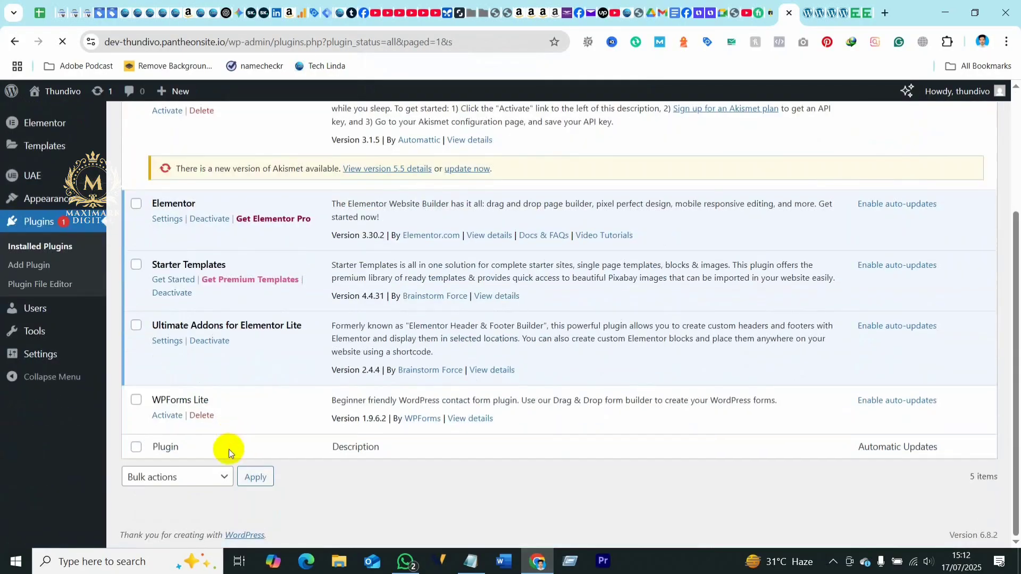
pyautogui.click(201, 424)
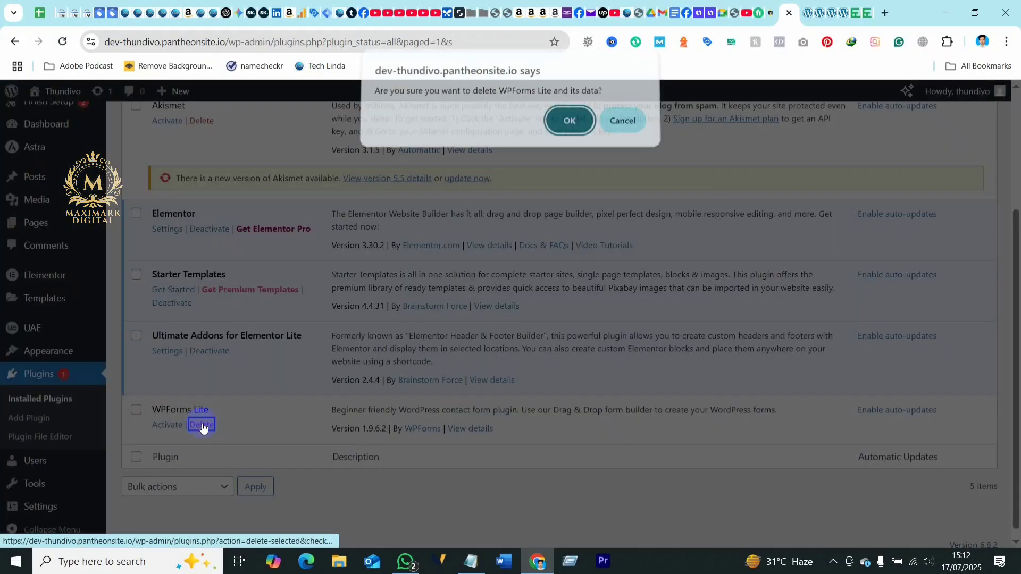
pyautogui.click(569, 126)
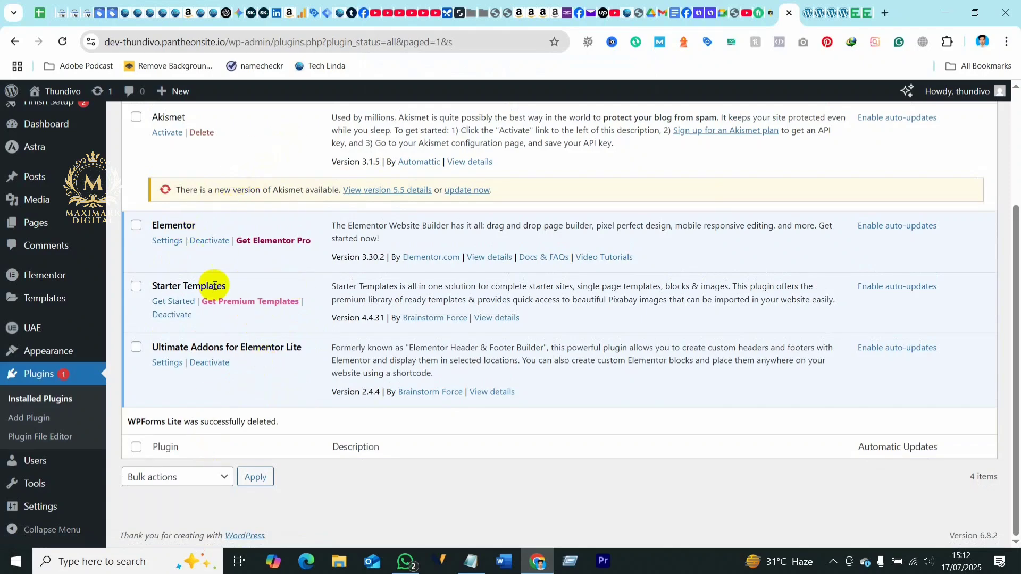
# Search the plugins available to add for "Contact Form 7", then install and activate the Contact Form 7 plugin.
pyautogui.scroll(3, 208, 254)
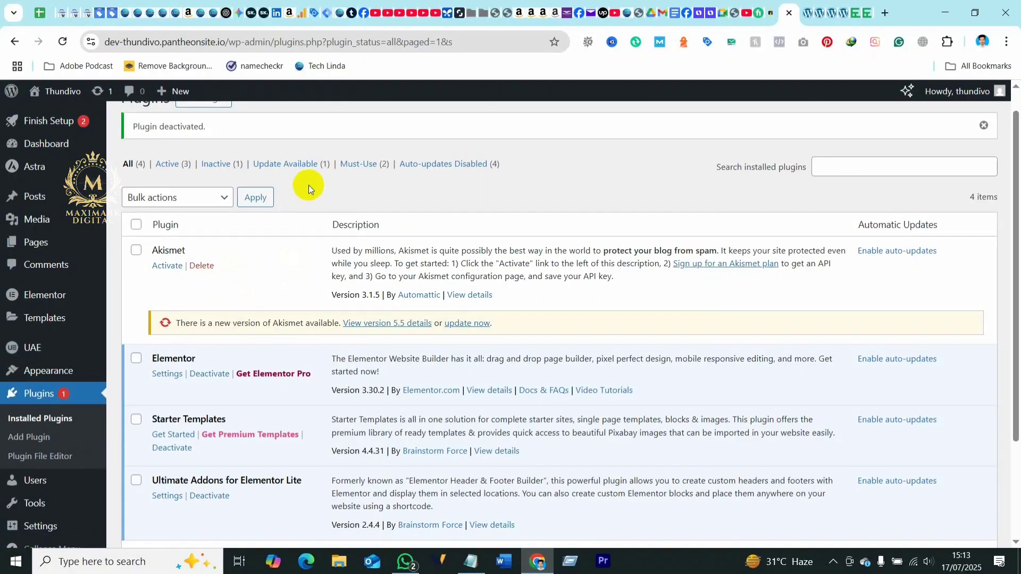
pyautogui.scroll(1, 297, 197)
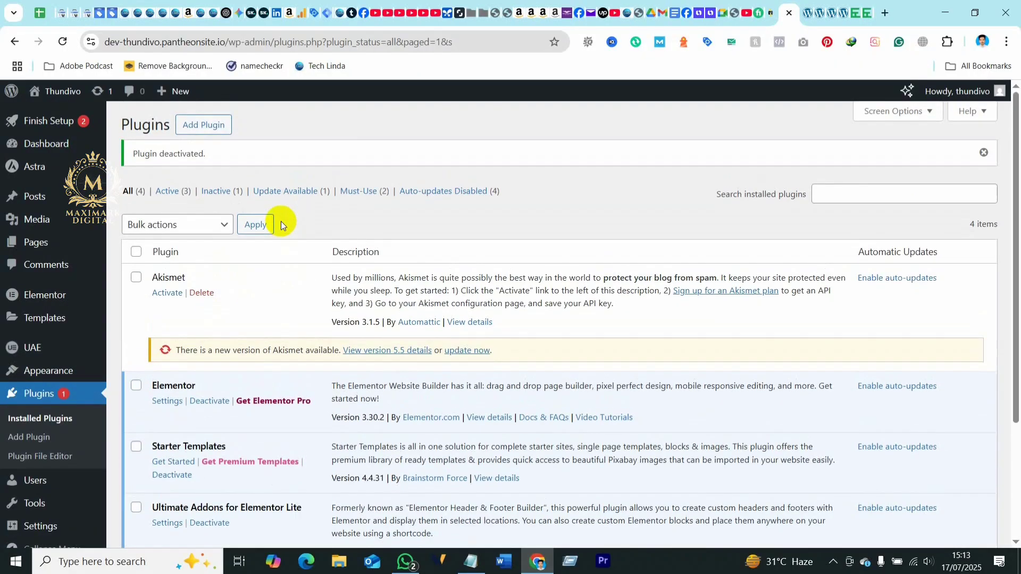
pyautogui.click(207, 127)
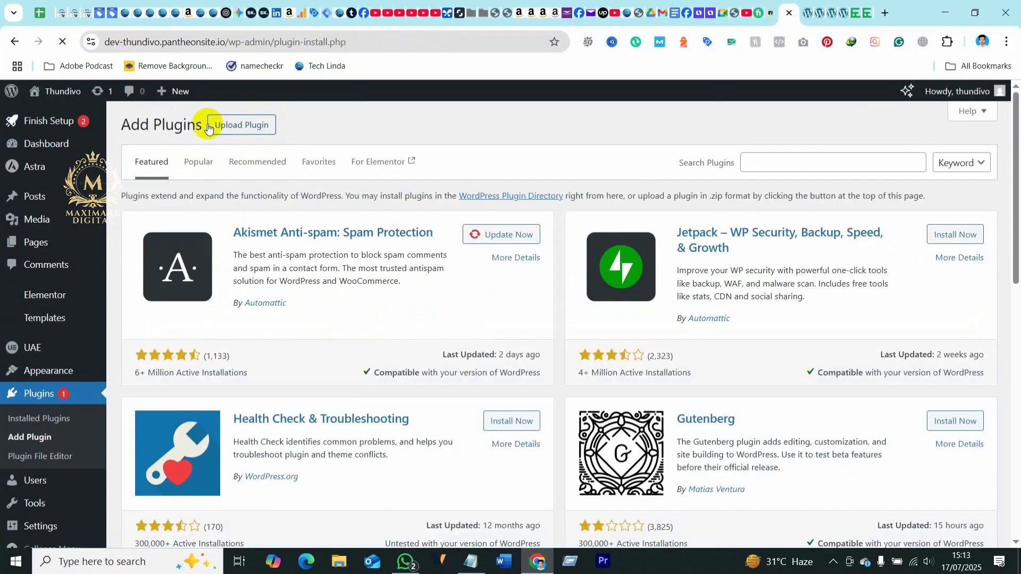
pyautogui.click(794, 161)
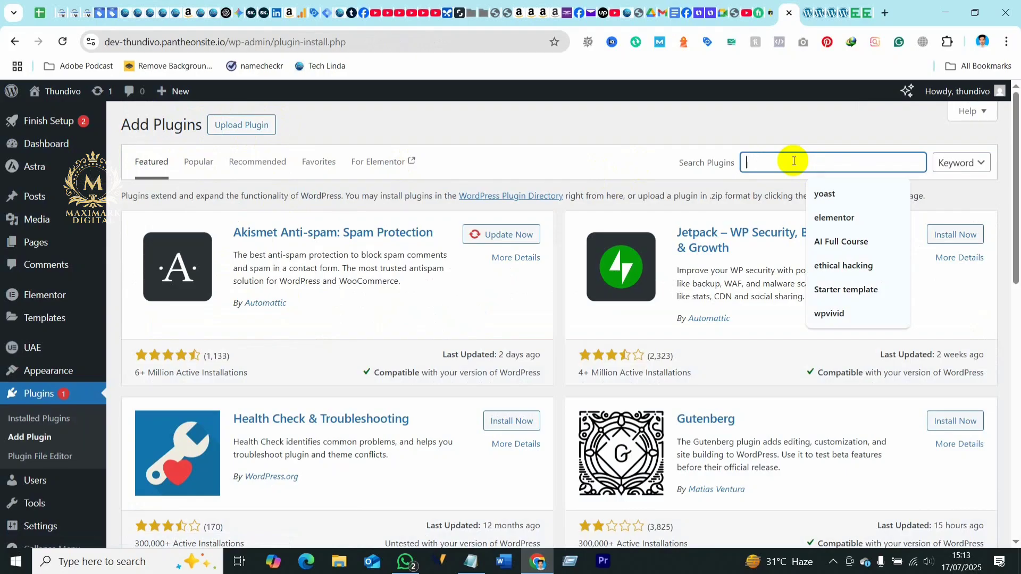
pyautogui.write('Contac')
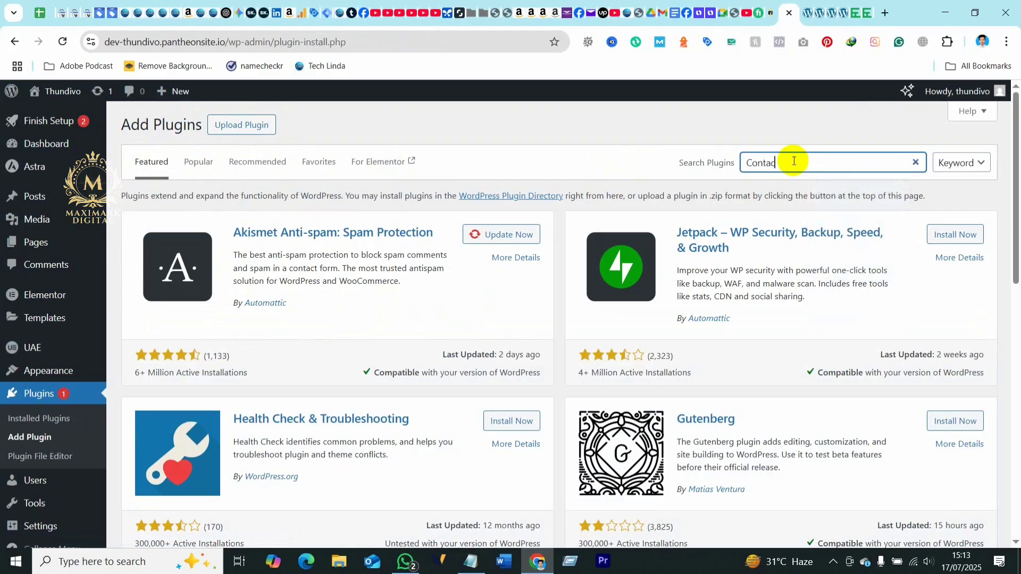
pyautogui.write('t Form 7')
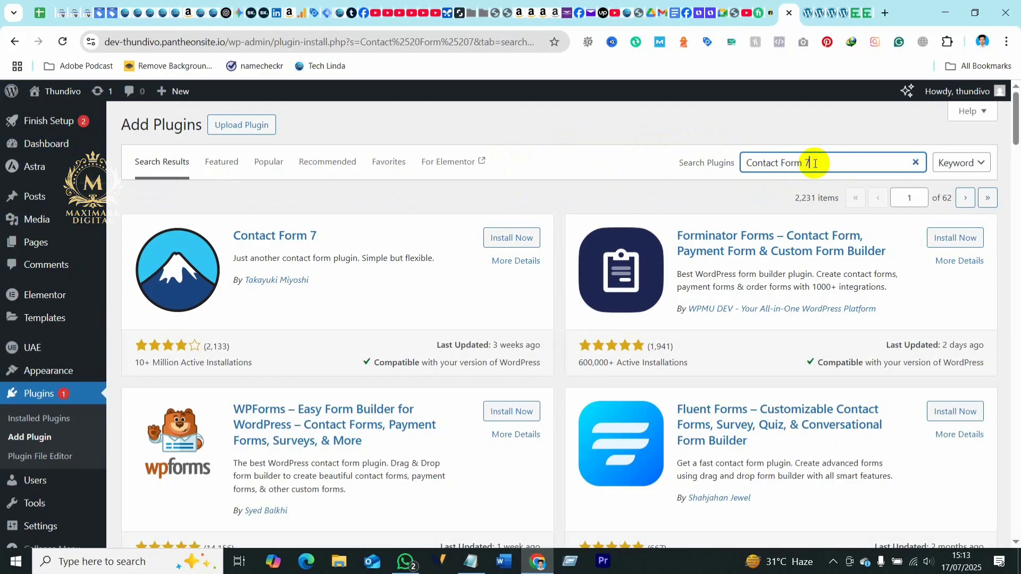
pyautogui.moveTo(809, 163); pyautogui.dragTo(736, 163)
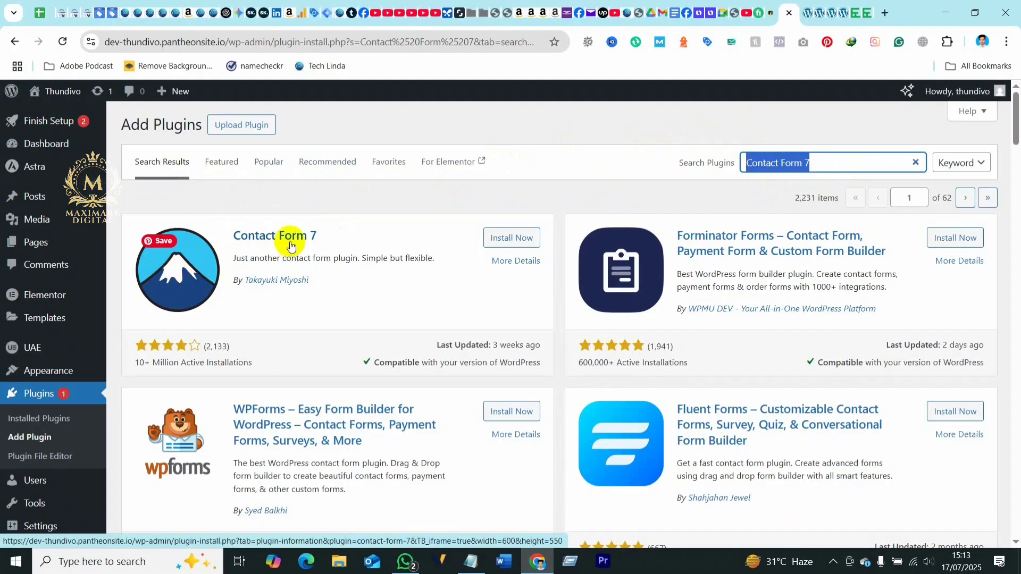
pyautogui.click(512, 238)
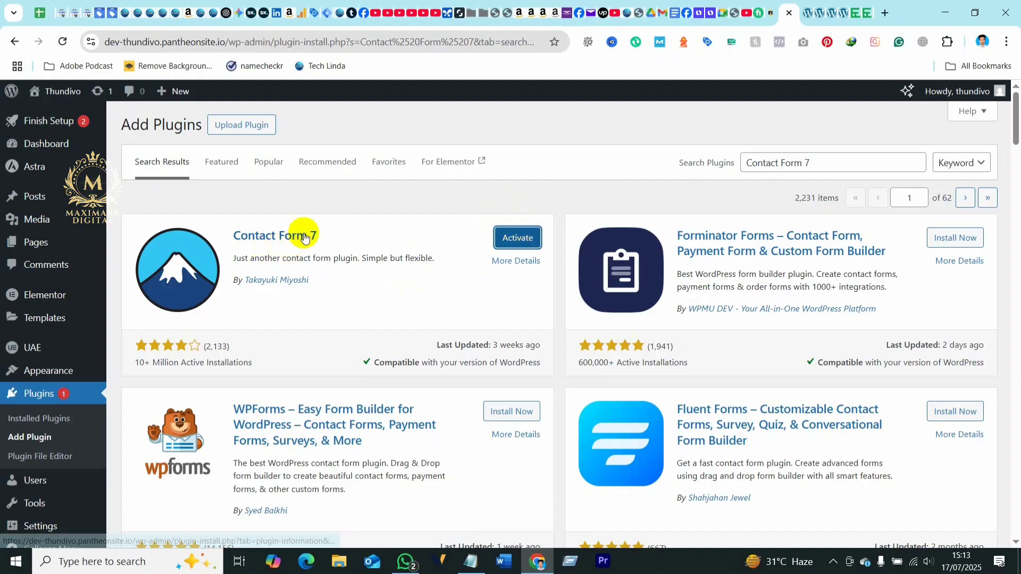
pyautogui.click(511, 239)
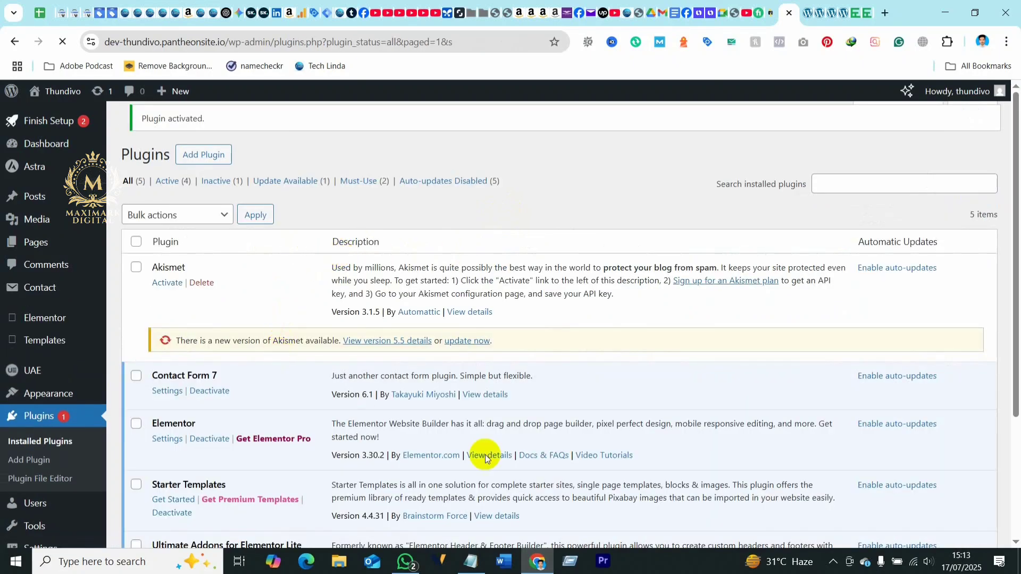
pyautogui.scroll(-3, 346, 433)
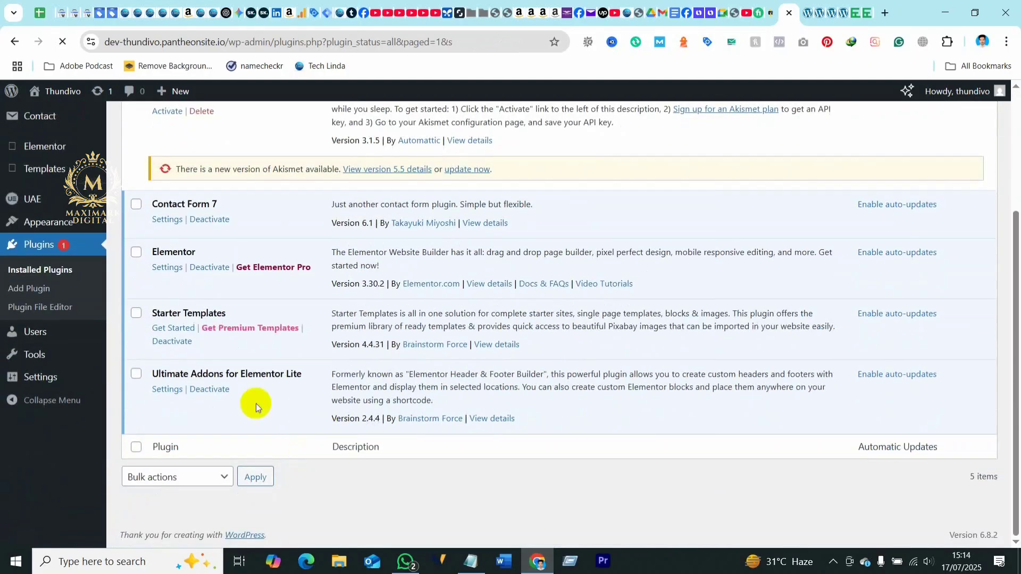
pyautogui.scroll(1, 184, 306)
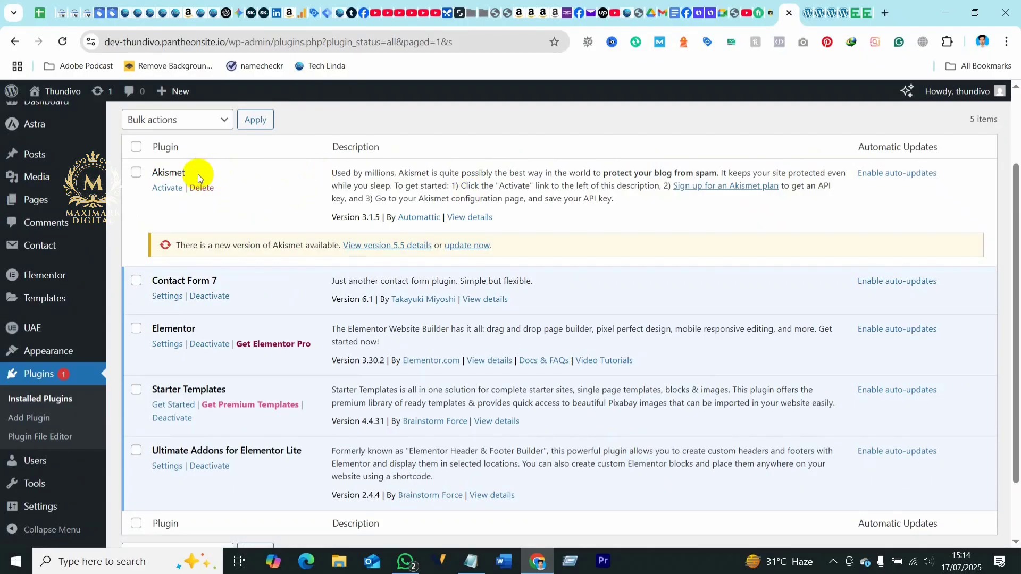
pyautogui.scroll(-2, 237, 256)
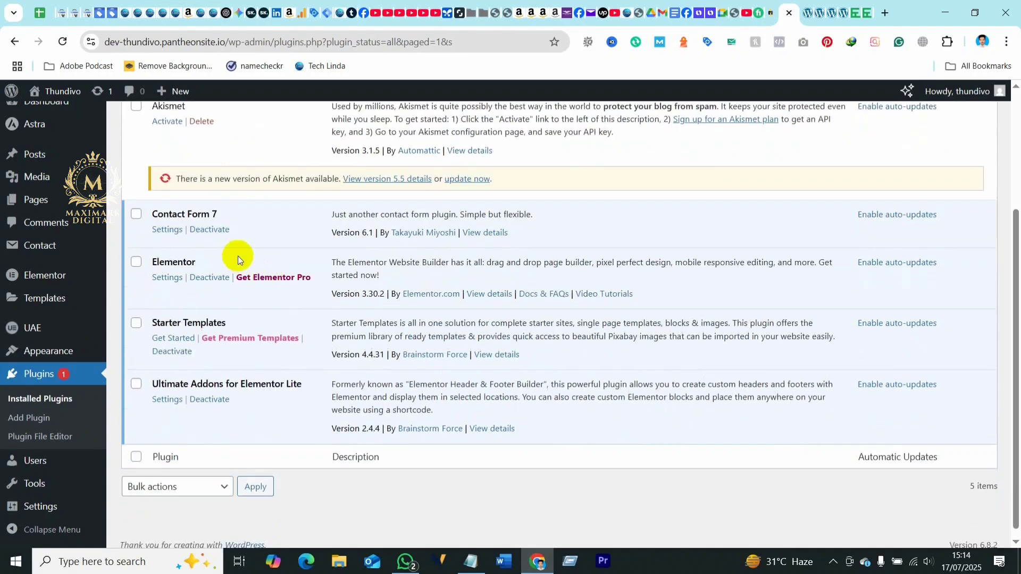
pyautogui.scroll(3, 190, 202)
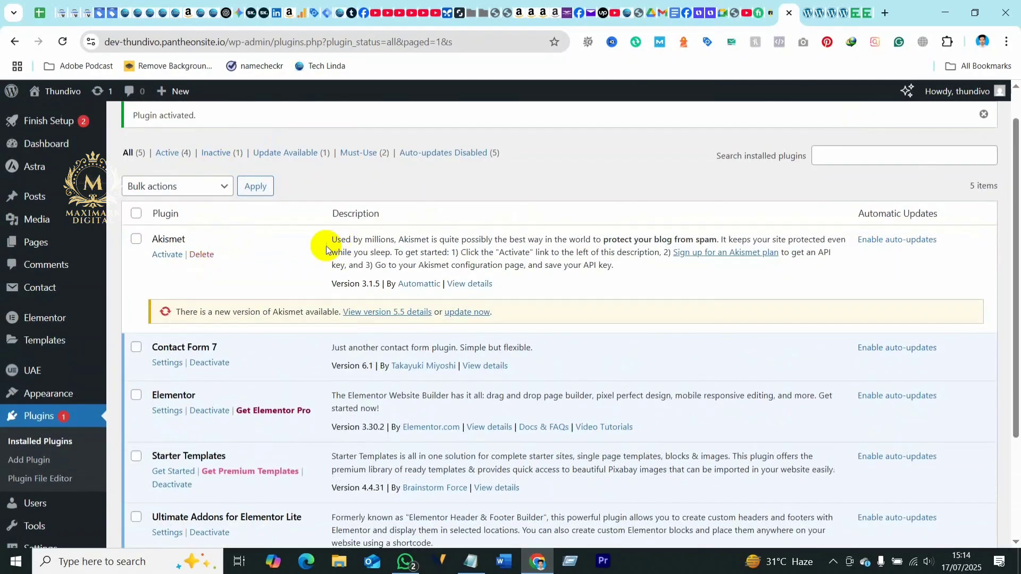
pyautogui.scroll(-3, 311, 237)
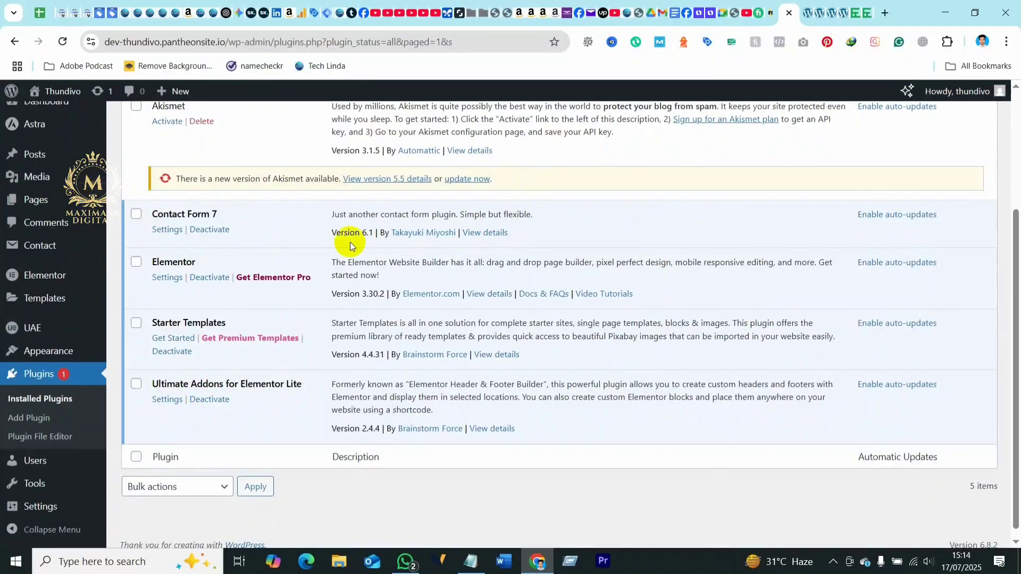
# Move the "Hello world!" post to the trash and delete it permanently.
pyautogui.moveTo(73, 187)
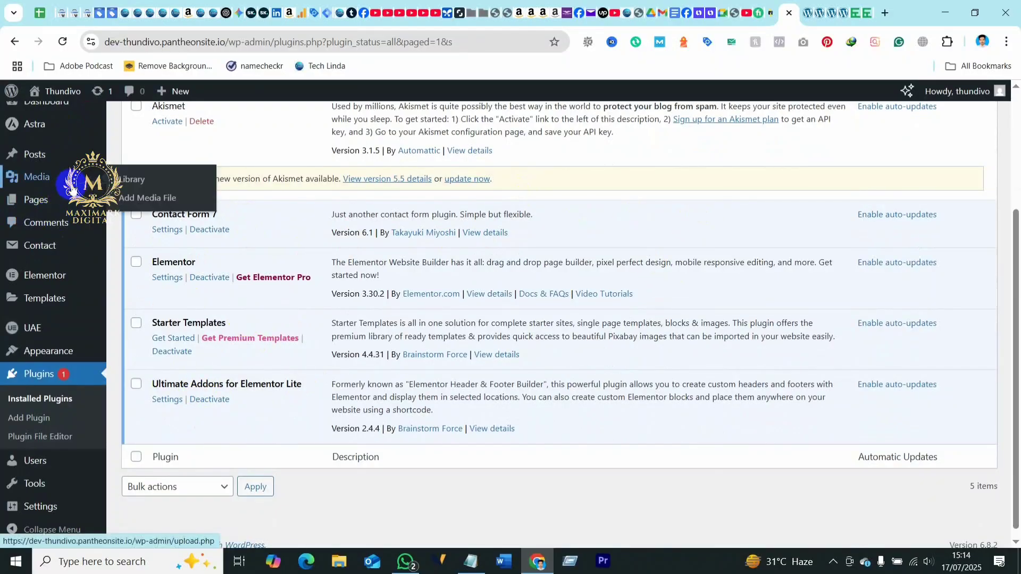
pyautogui.moveTo(36, 160)
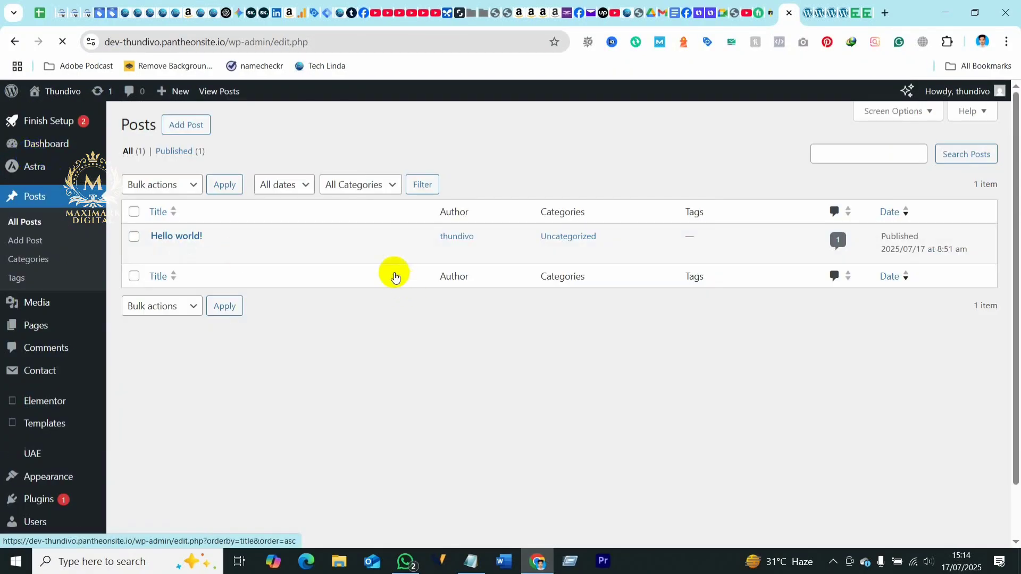
pyautogui.click(84, 256)
pyautogui.moveTo(232, 244)
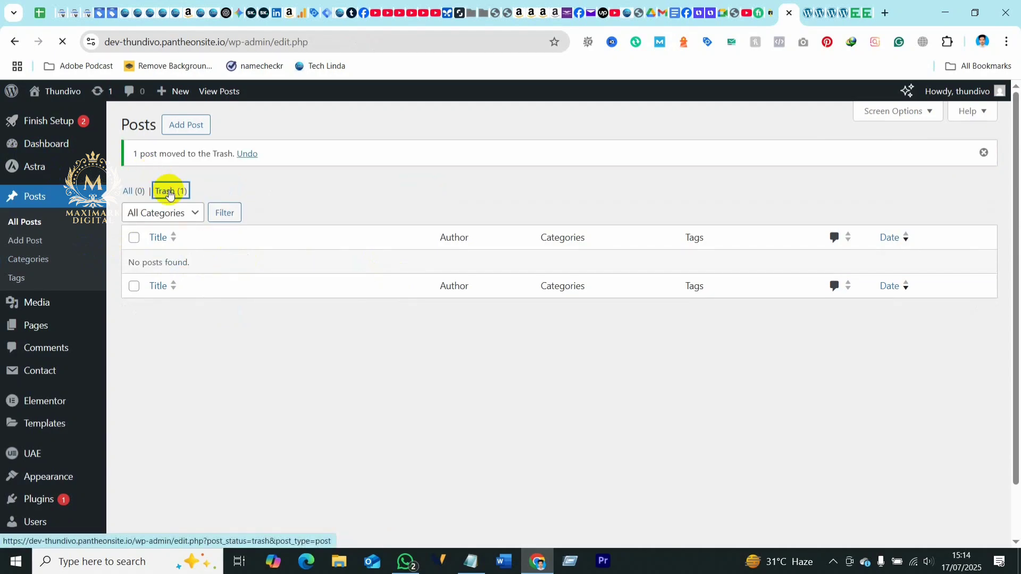
pyautogui.moveTo(201, 251)
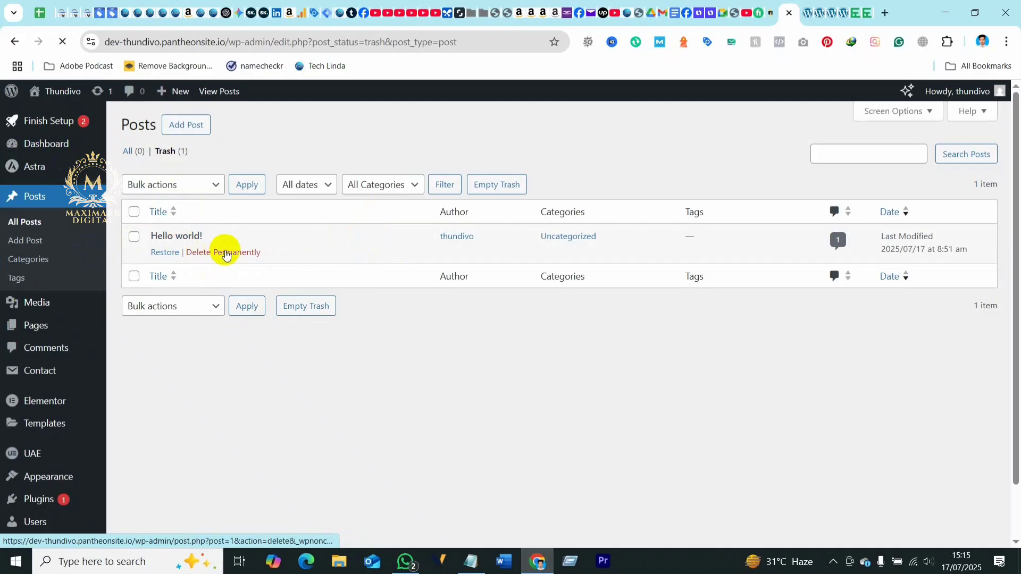
pyautogui.click(226, 253)
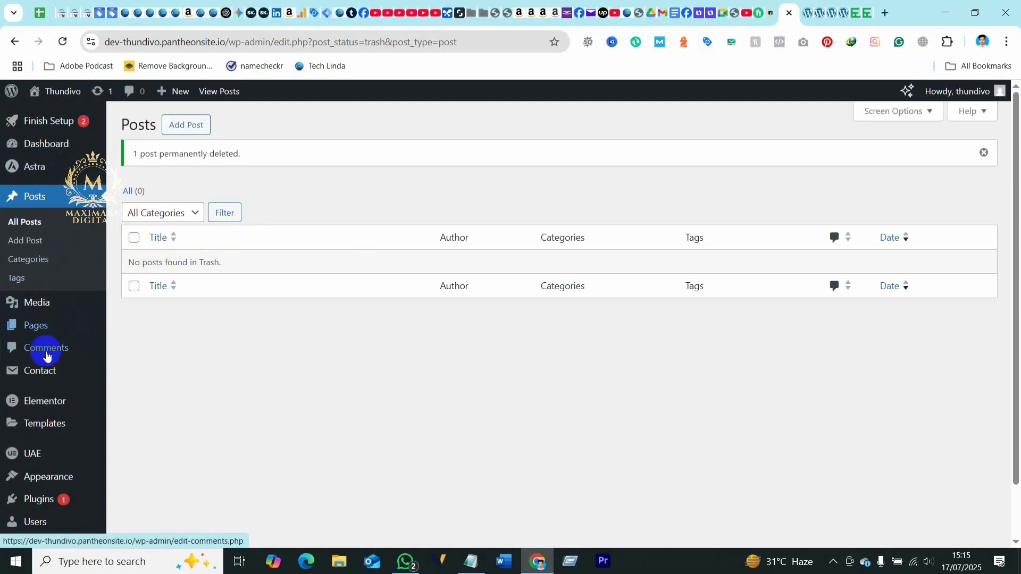
# Move both "Customer Cabinet" pages and "Sample Page" to the trash in bulk and delete them permanently.
pyautogui.moveTo(37, 330)
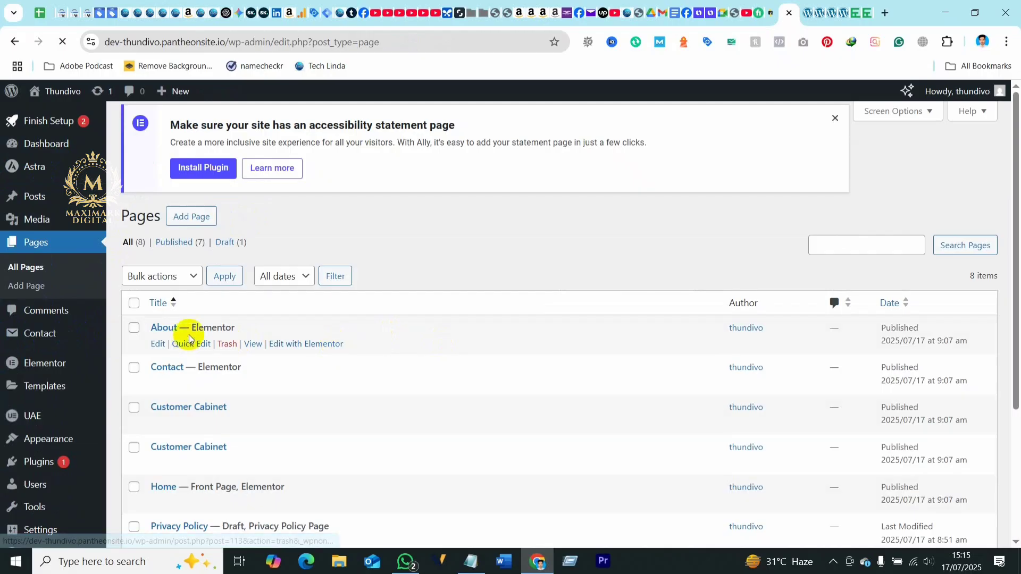
pyautogui.scroll(-1, 190, 339)
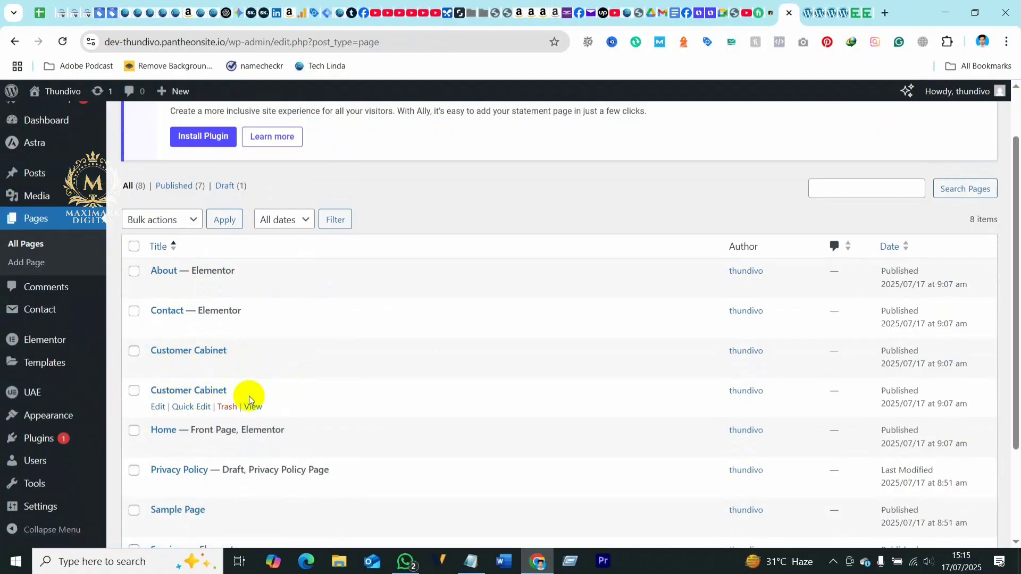
pyautogui.scroll(-1, 220, 393)
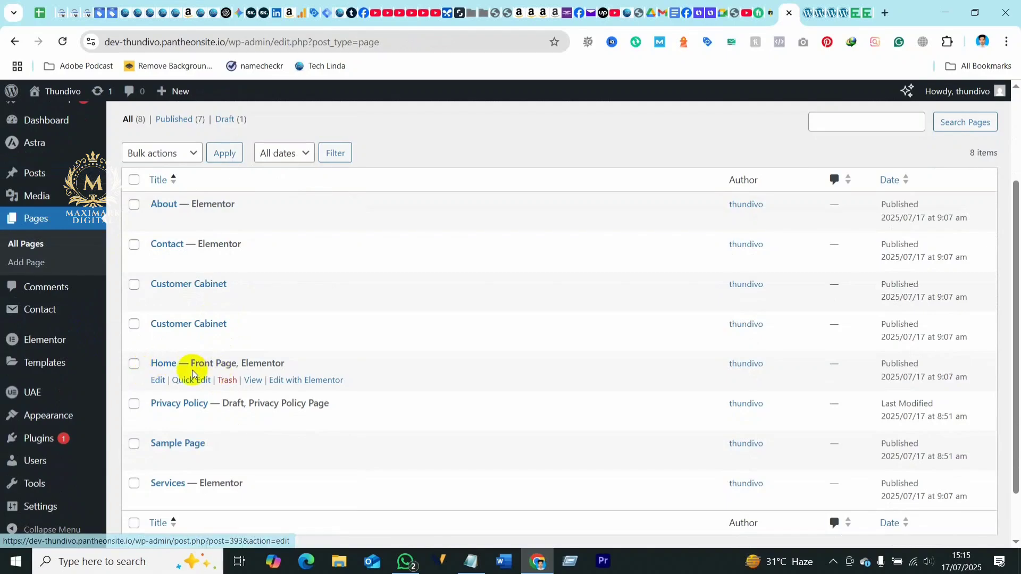
pyautogui.scroll(-1, 223, 468)
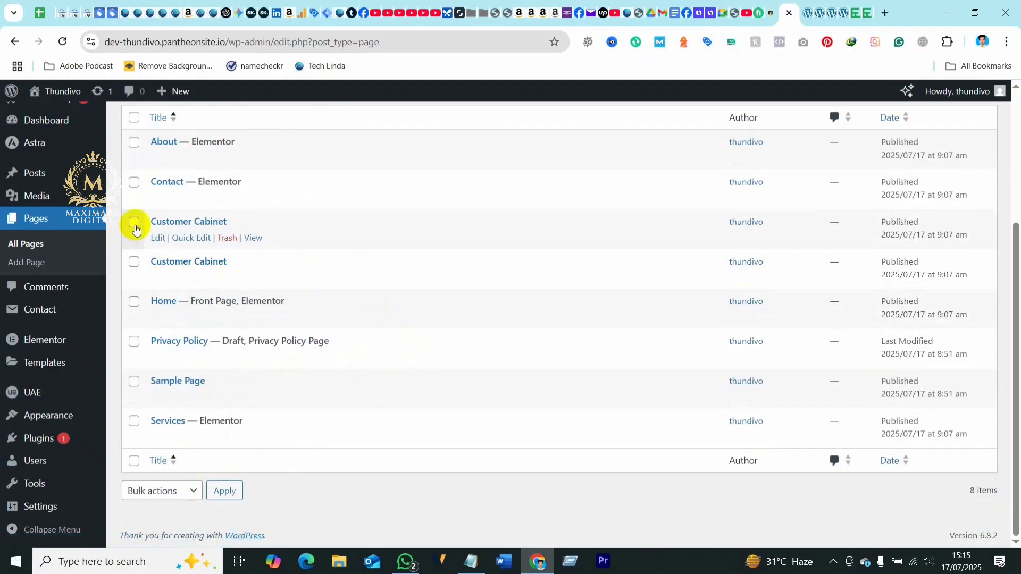
pyautogui.click(134, 262)
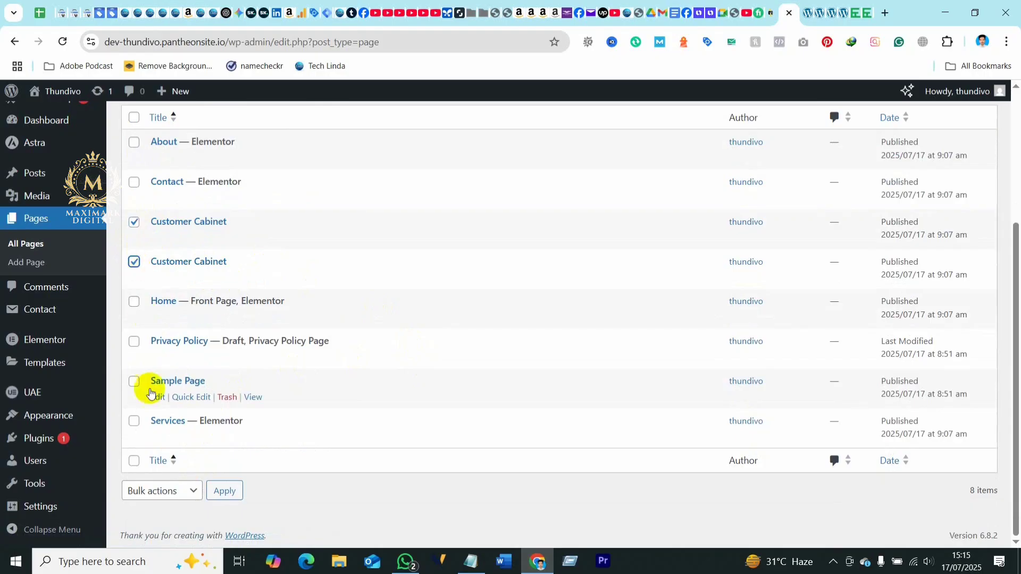
pyautogui.click(133, 382)
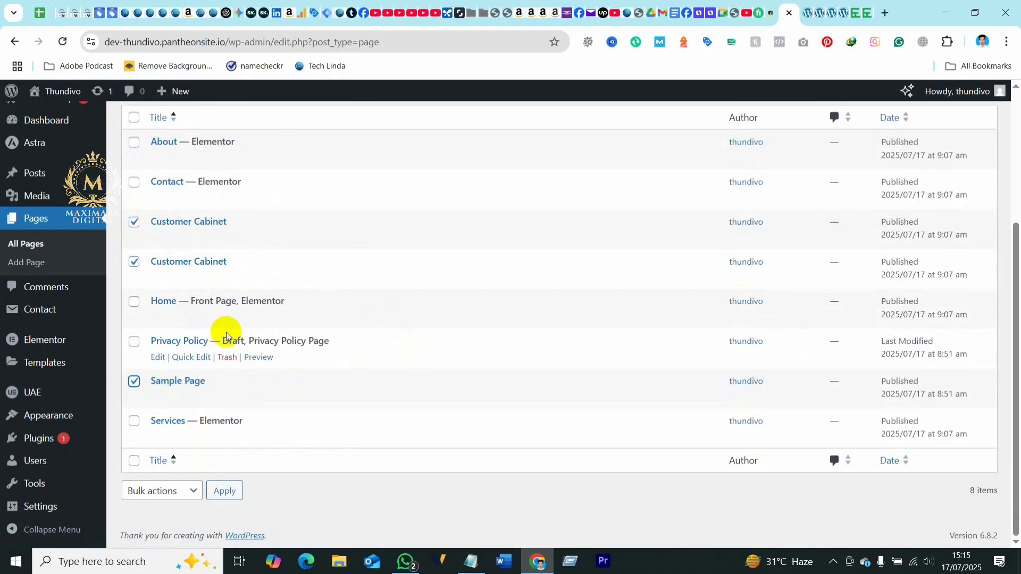
pyautogui.scroll(3, 239, 298)
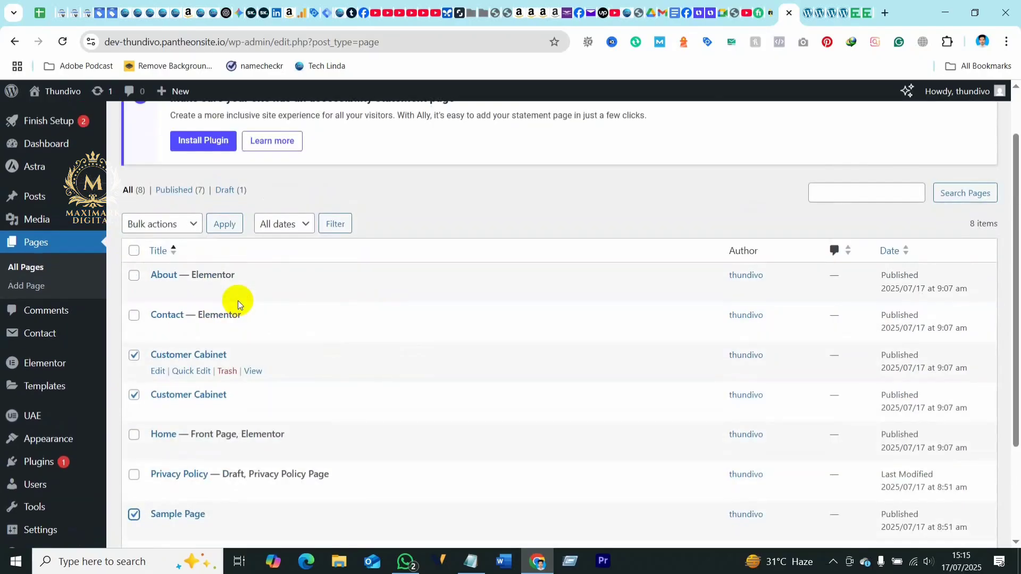
pyautogui.click(193, 225)
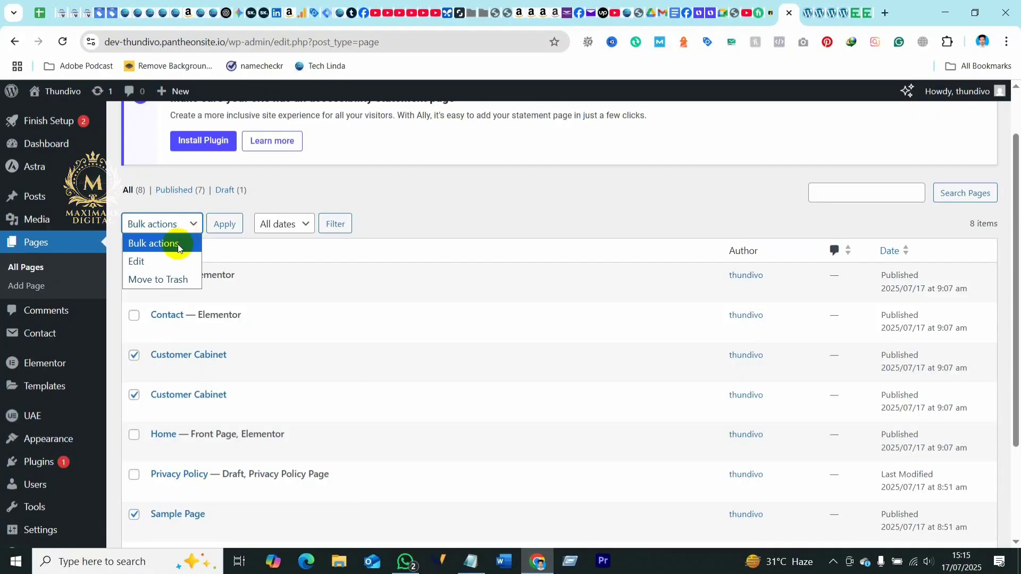
pyautogui.click(170, 280)
pyautogui.click(223, 224)
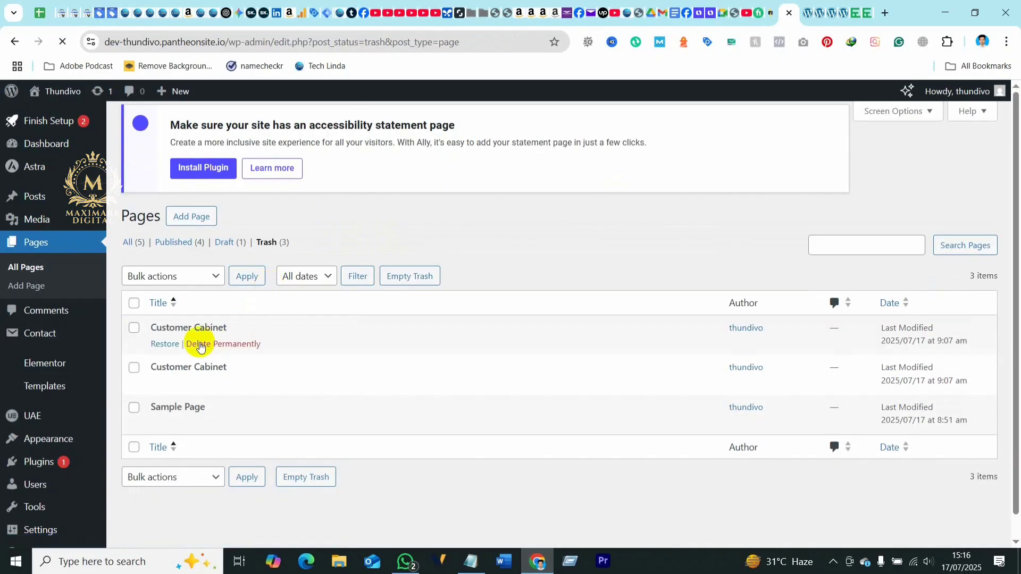
pyautogui.click(132, 305)
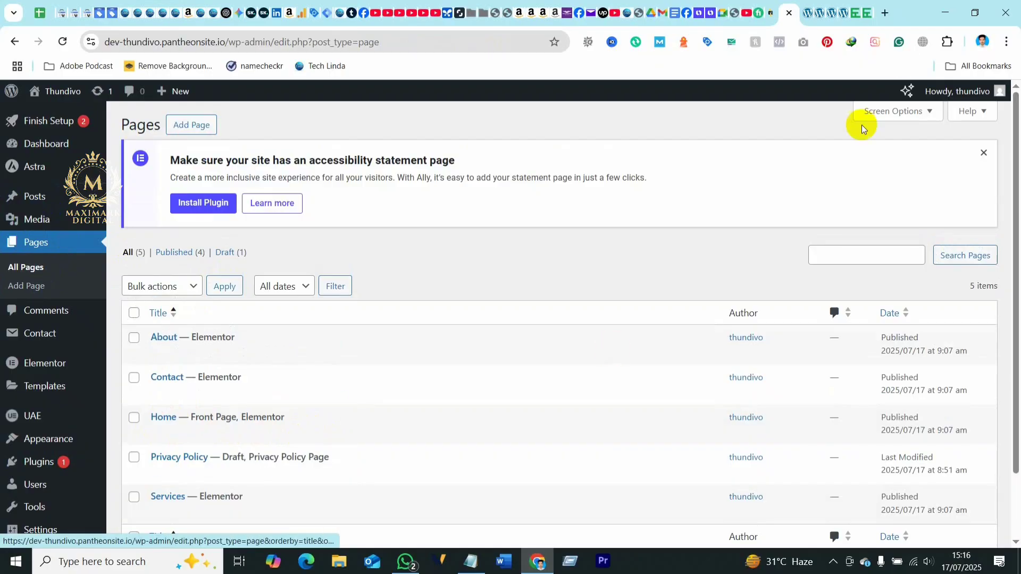
# Open the live site's home page and examine its sections from the hero heading down to the footer.
pyautogui.click(806, 17)
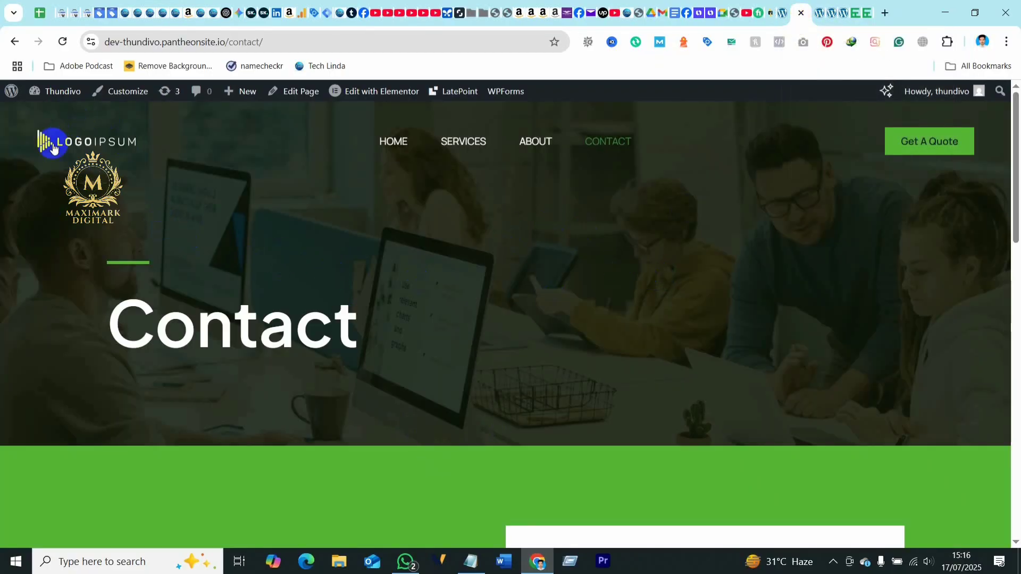
pyautogui.click(164, 194)
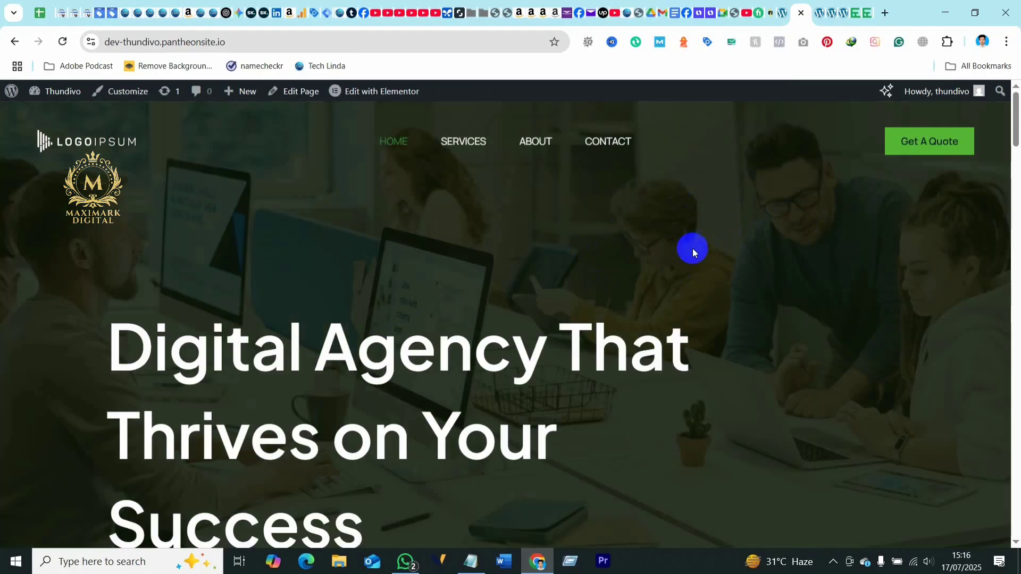
pyautogui.scroll(-3, 466, 351)
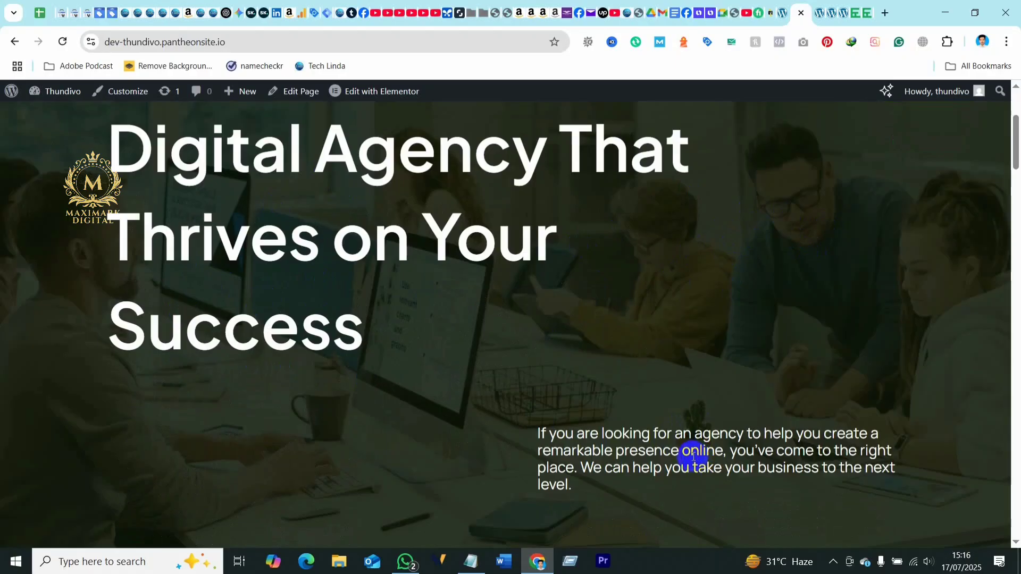
pyautogui.scroll(3, 435, 199)
pyautogui.scroll(-20, 212, 365)
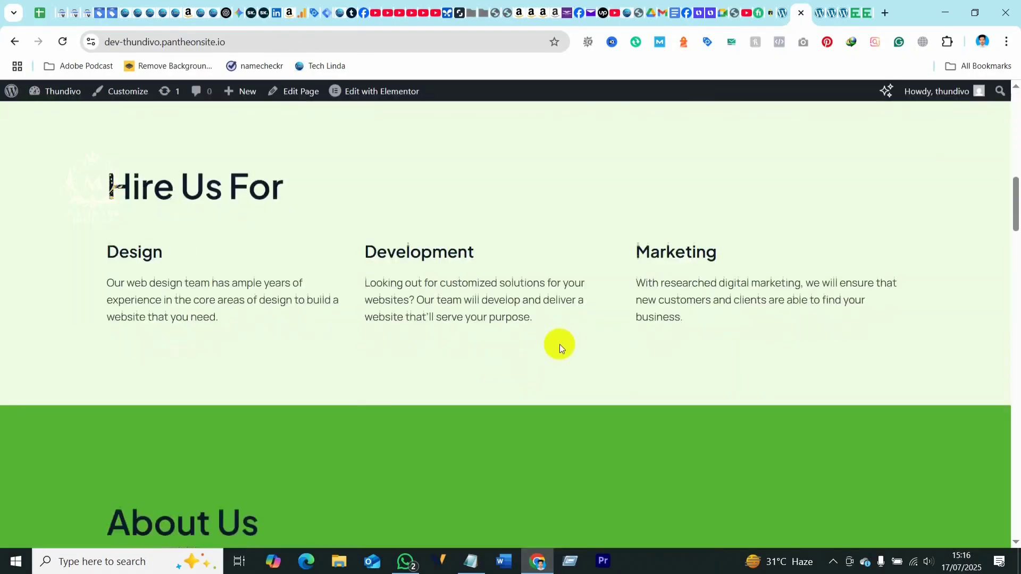
pyautogui.scroll(-20, 464, 482)
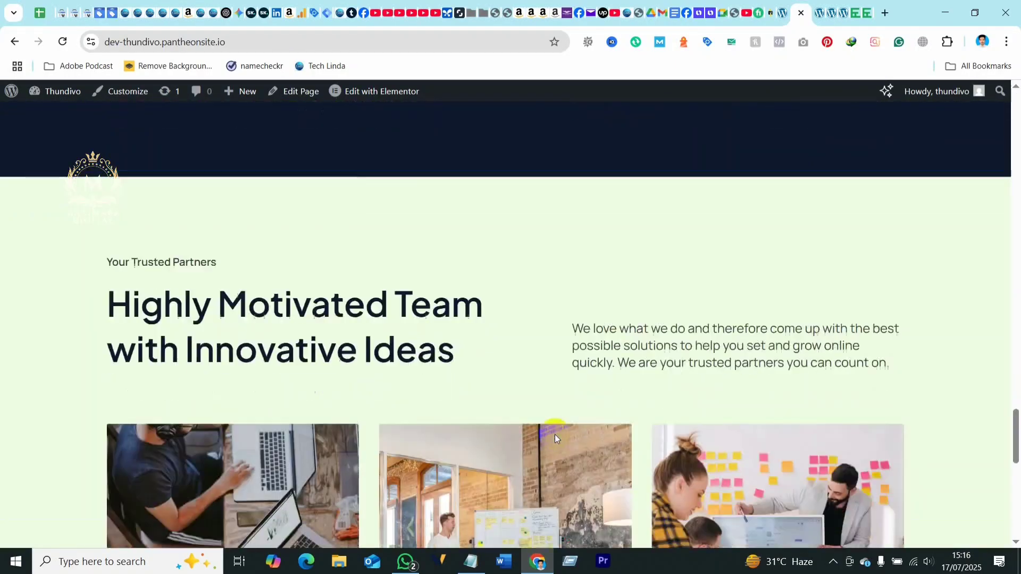
pyautogui.scroll(-4, 546, 466)
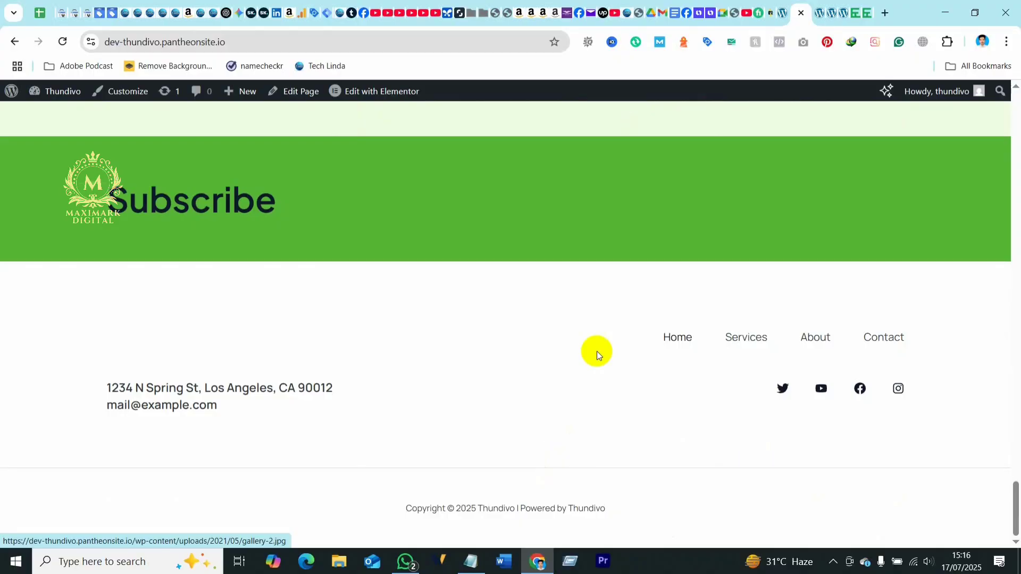
pyautogui.scroll(20, 565, 410)
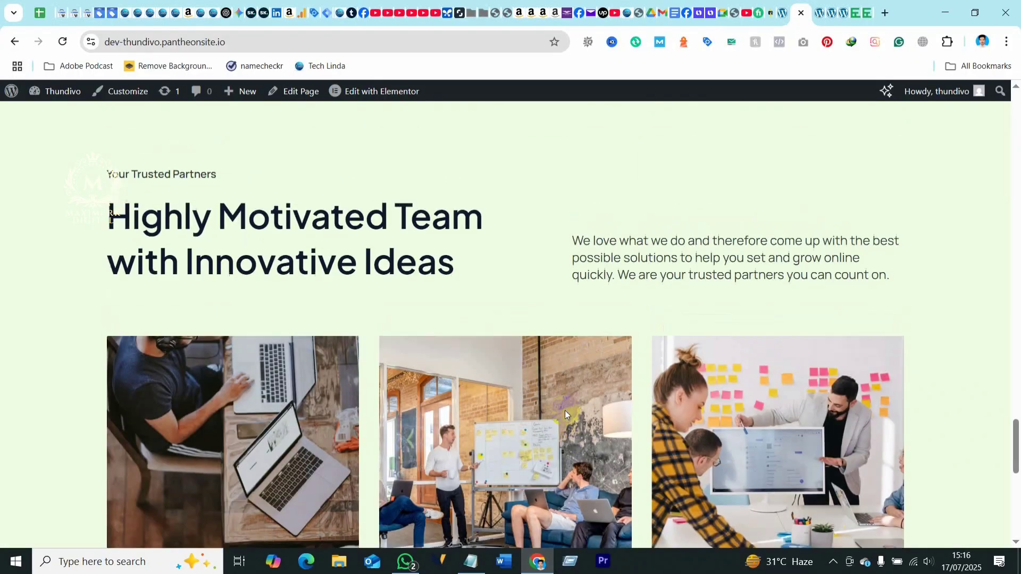
pyautogui.scroll(15, 565, 409)
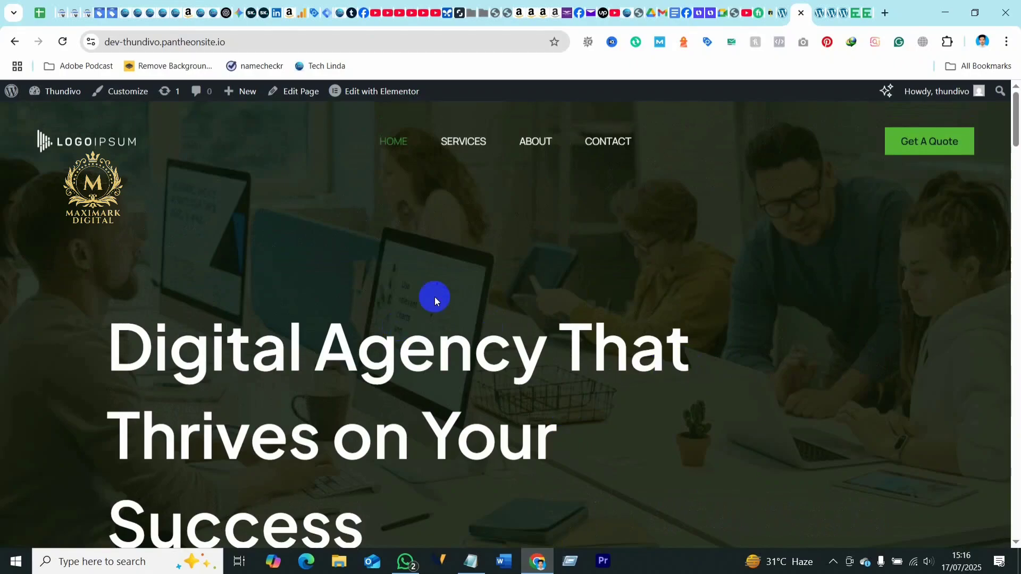
pyautogui.scroll(-20, 595, 433)
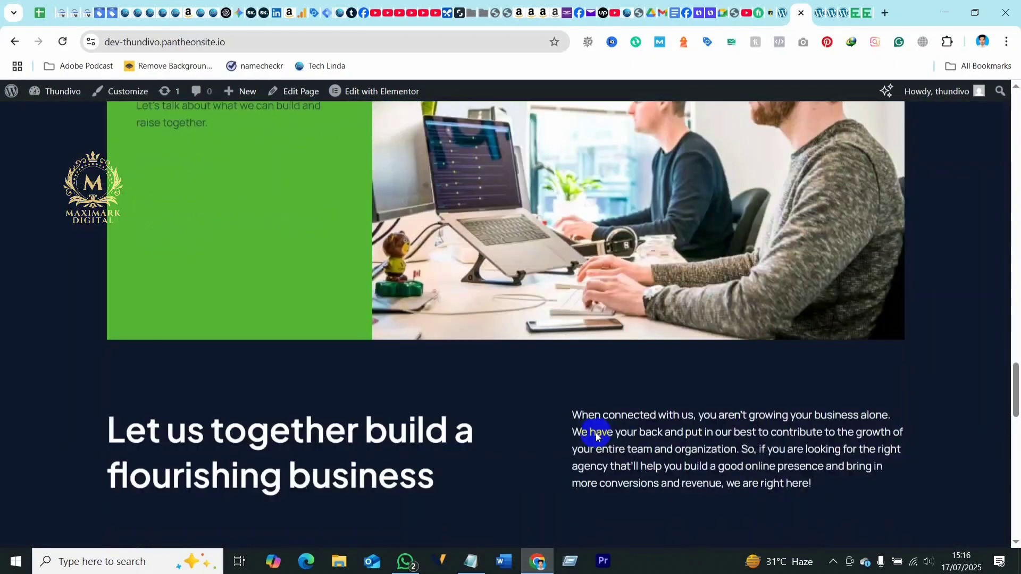
pyautogui.scroll(-15, 595, 433)
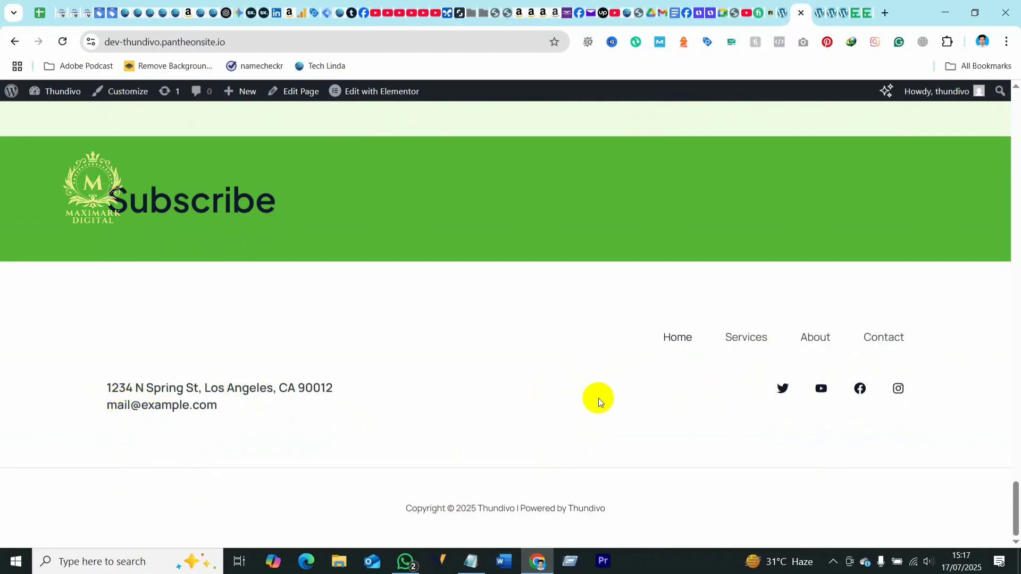
pyautogui.scroll(15, 560, 292)
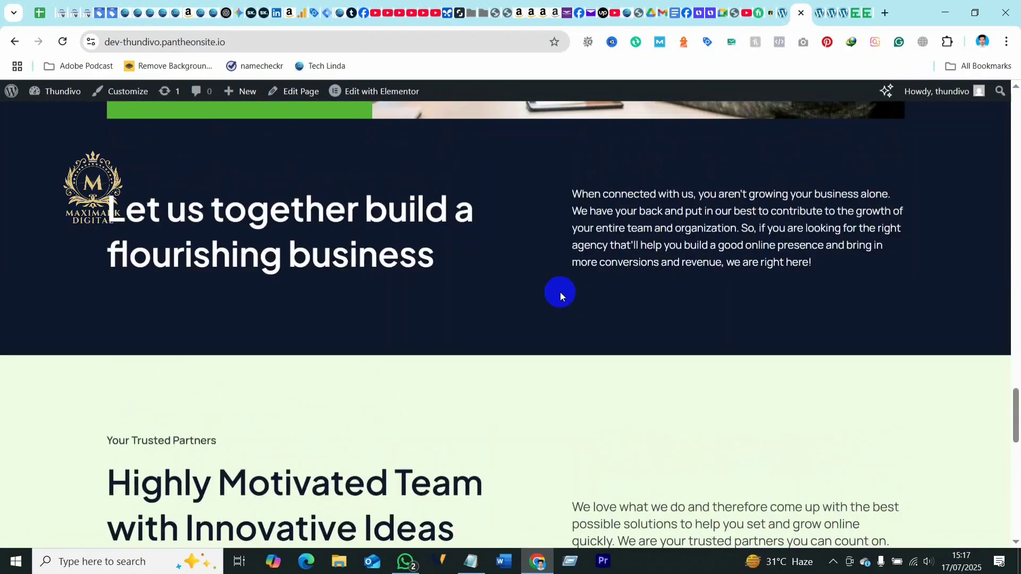
pyautogui.scroll(6, 559, 292)
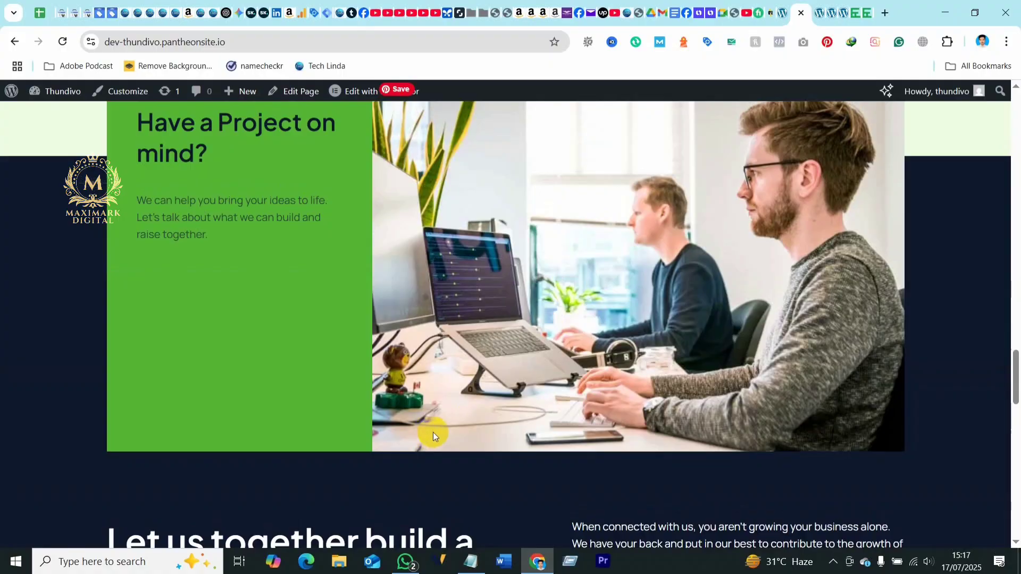
pyautogui.scroll(15, 642, 362)
pyautogui.scroll(20, 642, 363)
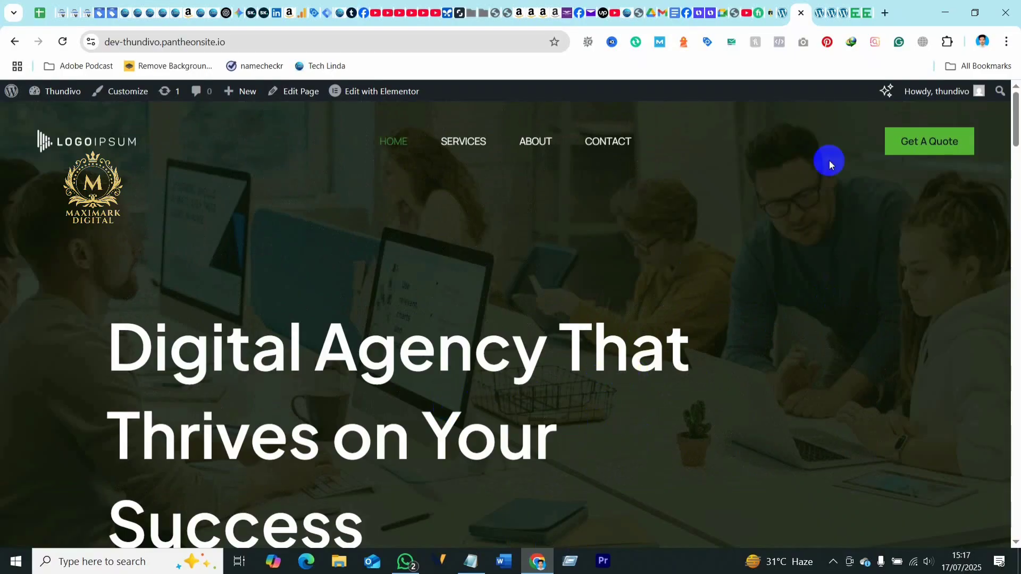
pyautogui.scroll(-2, 170, 355)
pyautogui.scroll(-1, 170, 355)
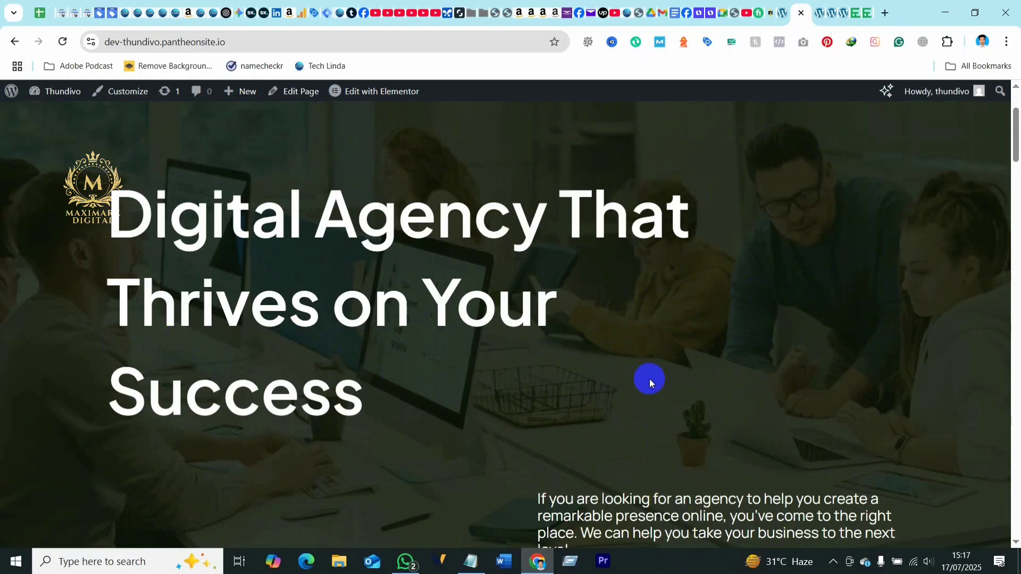
pyautogui.scroll(3, 649, 378)
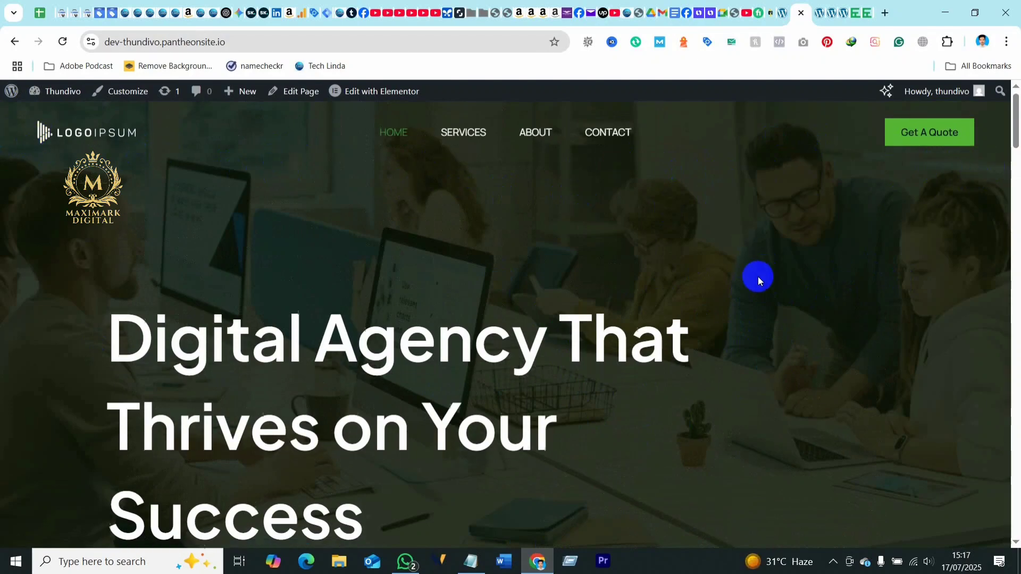
pyautogui.scroll(-3, 549, 356)
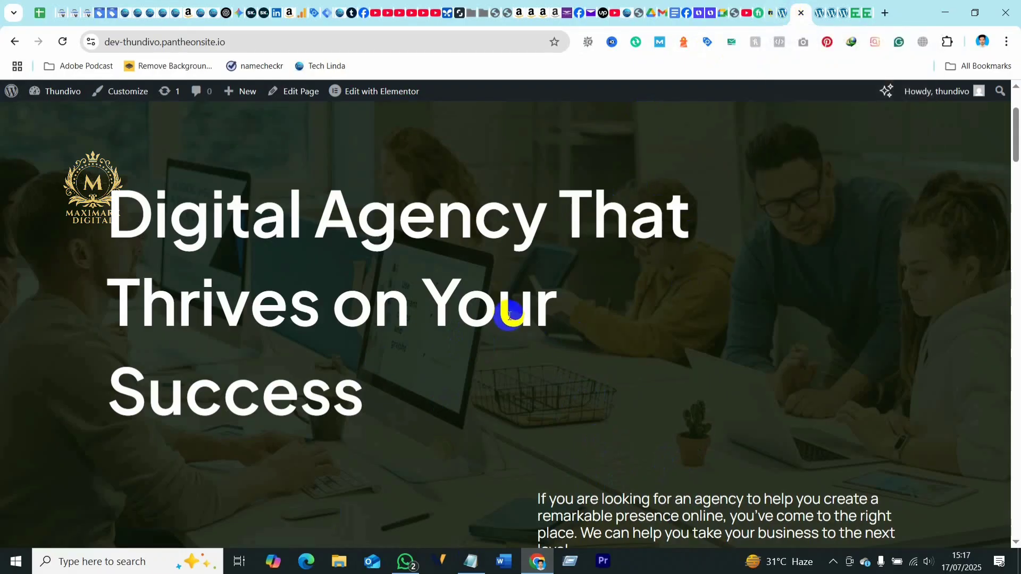
pyautogui.scroll(-20, 531, 423)
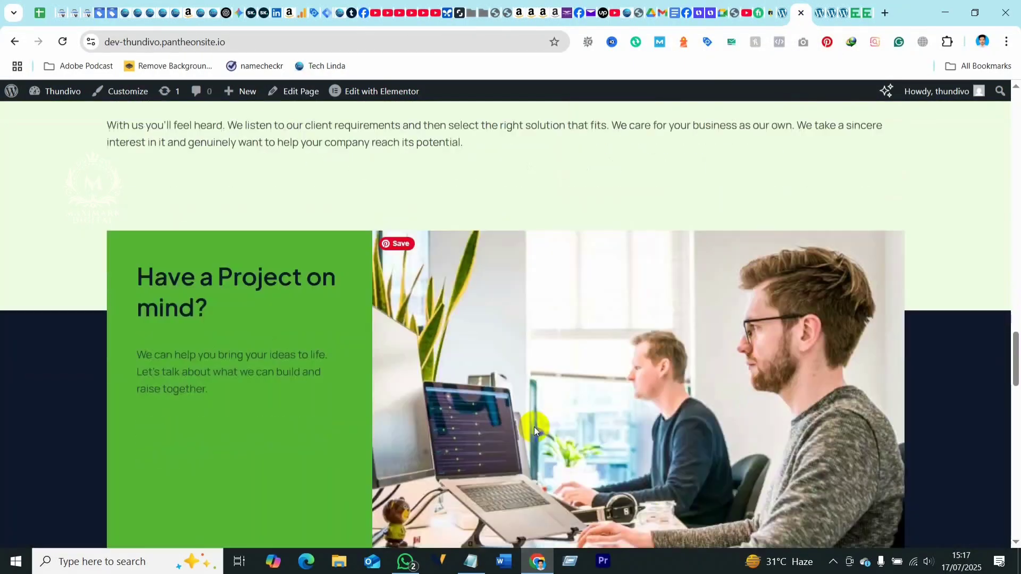
pyautogui.scroll(-15, 533, 427)
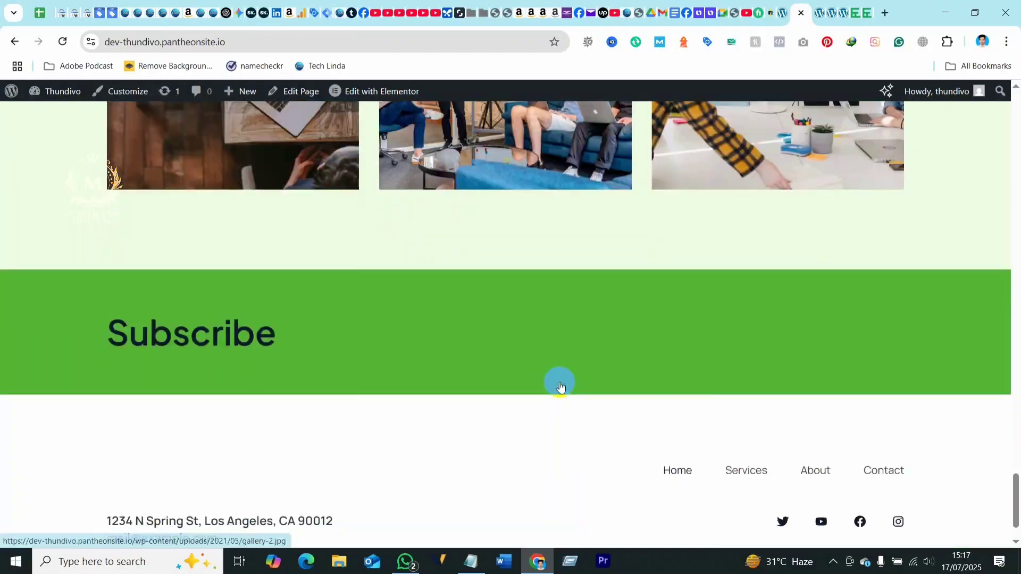
pyautogui.scroll(20, 559, 382)
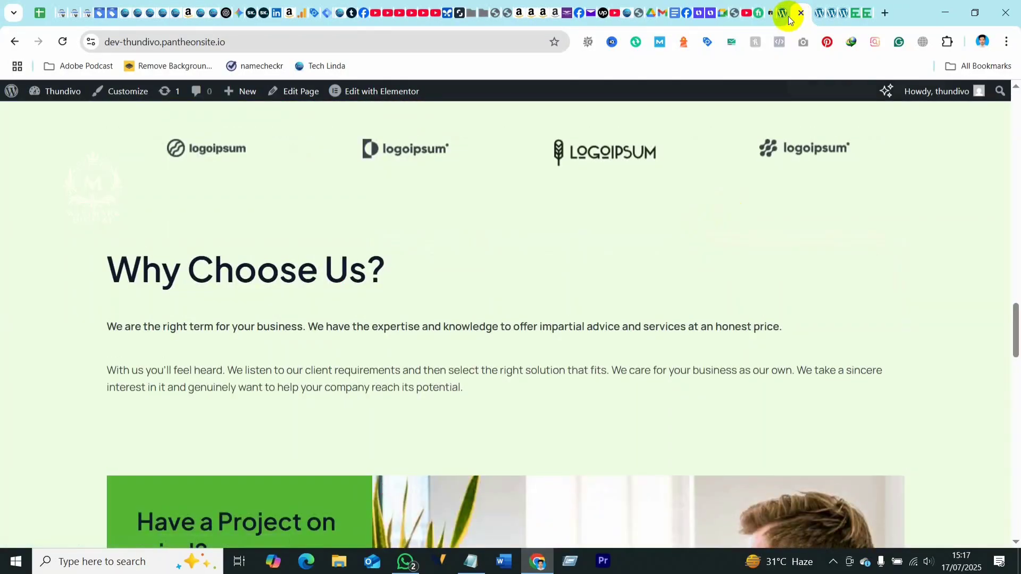
# Open the Home page for editing with Elementor, dismissing the notification and closing the Structure panel.
pyautogui.click(788, 16)
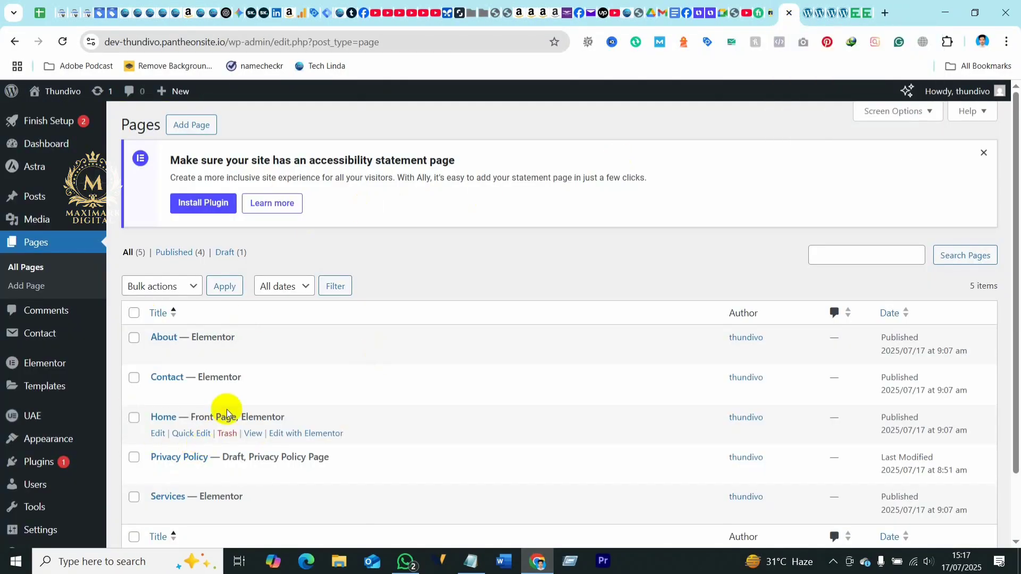
pyautogui.click(322, 434)
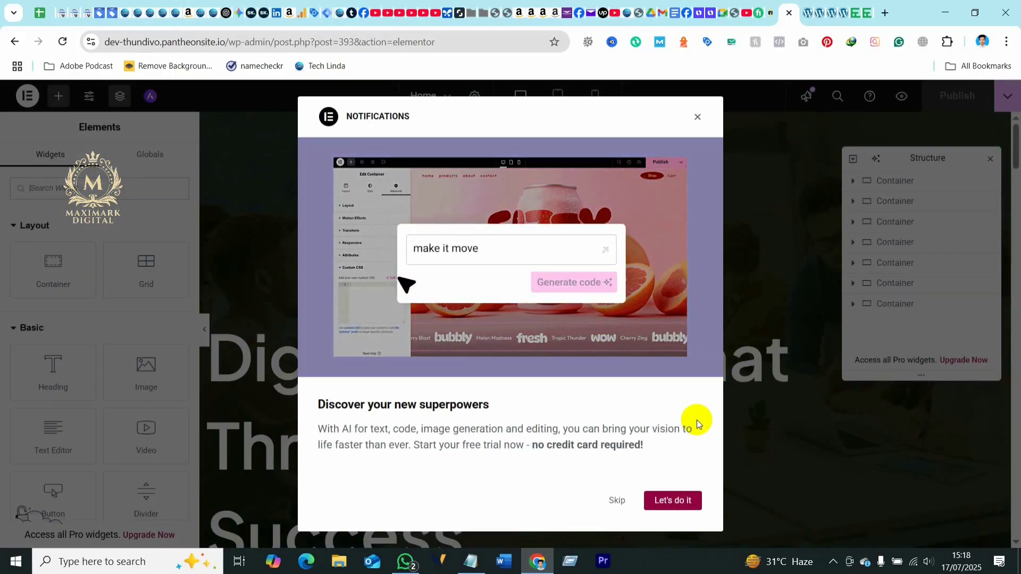
pyautogui.click(697, 121)
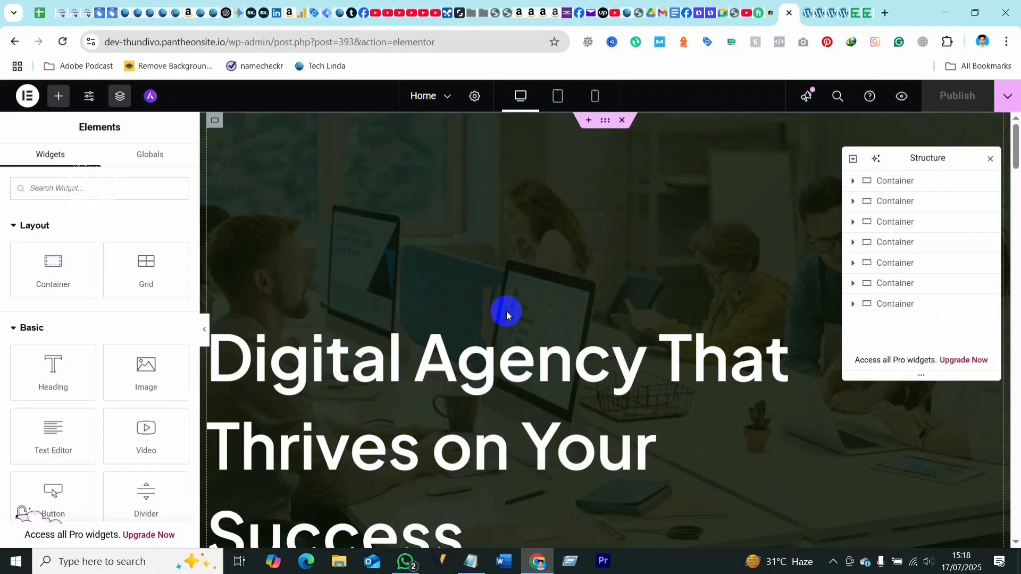
pyautogui.click(990, 159)
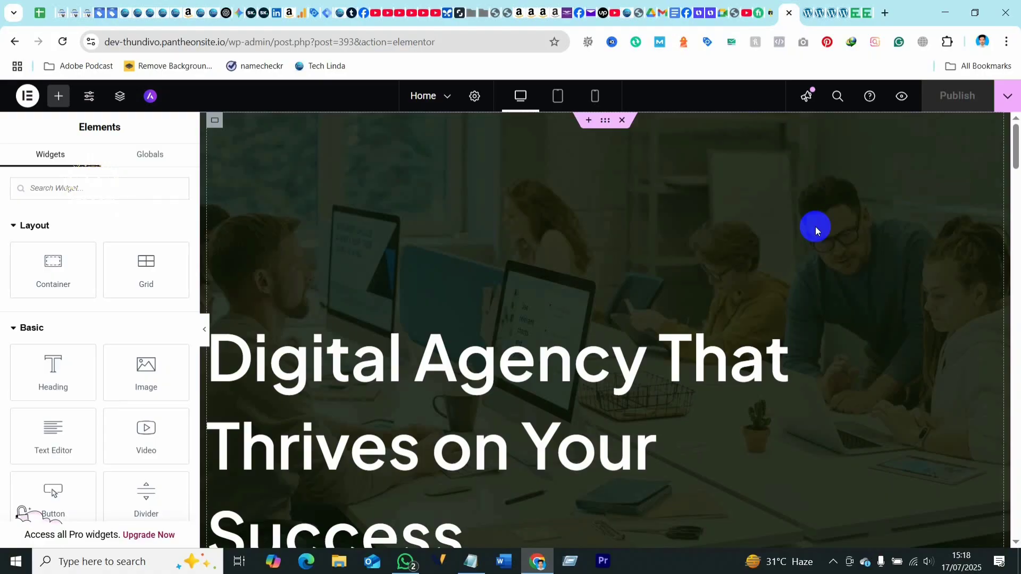
# Switch to the Notepad notes and add "pexels.com" on a new line below "Starter Template".
pyautogui.click(477, 566)
pyautogui.press('Return')
pyautogui.write('p')
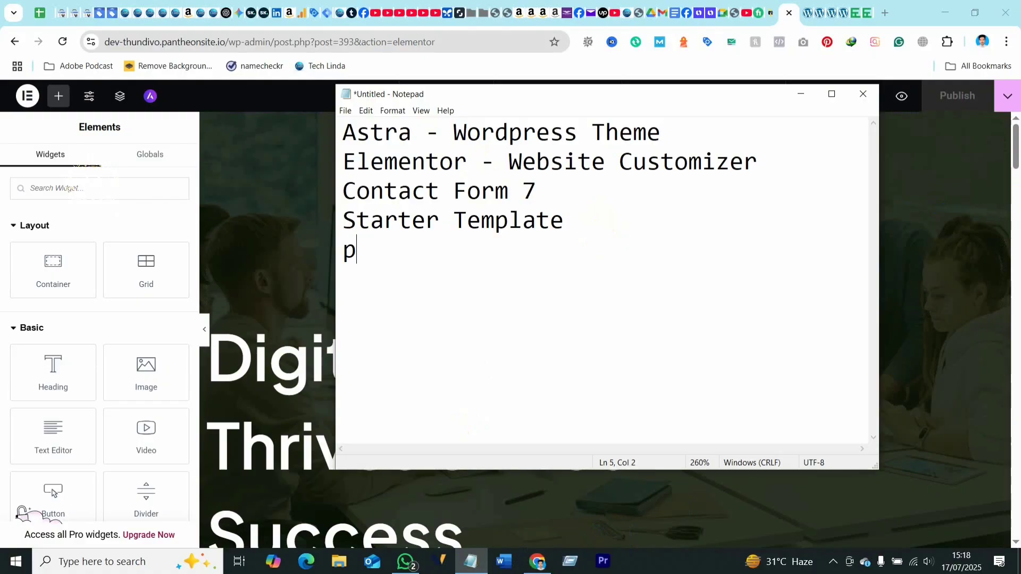
pyautogui.write('exels.com')
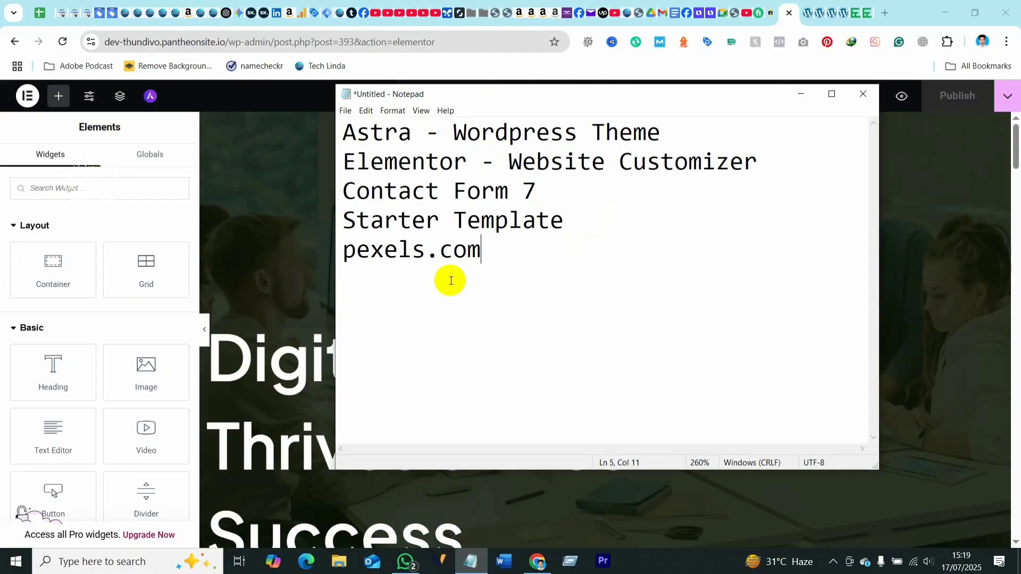
# Open pexels.com in a new browser tab and look through the free stock photos on its home page.
pyautogui.moveTo(482, 250); pyautogui.dragTo(344, 262)
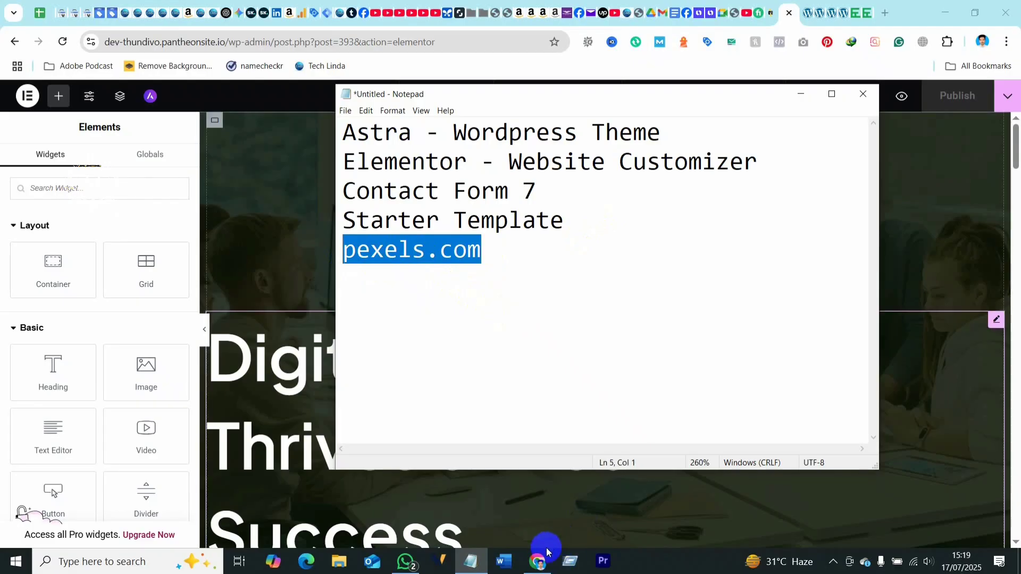
pyautogui.click(537, 561)
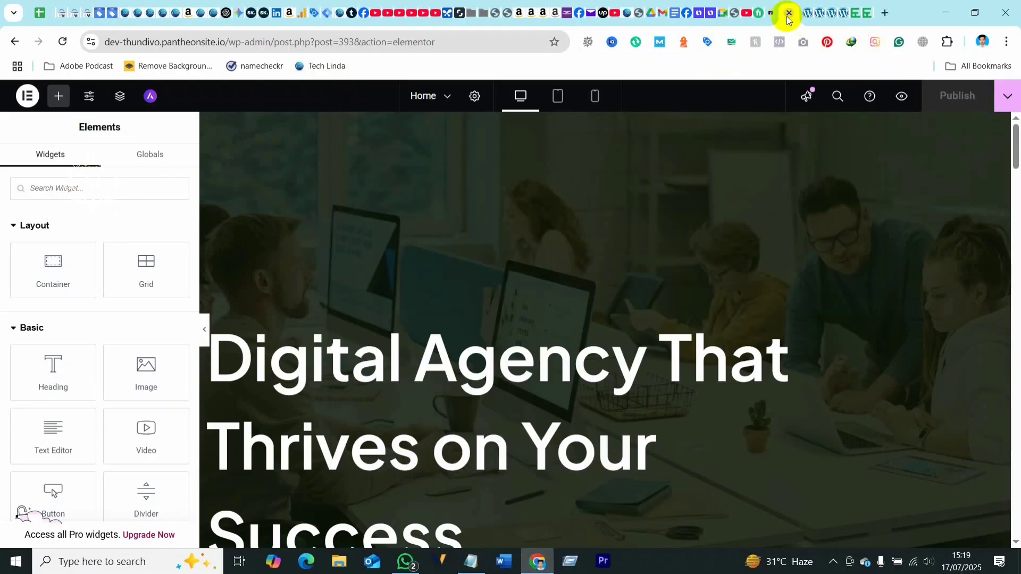
pyautogui.click(883, 13)
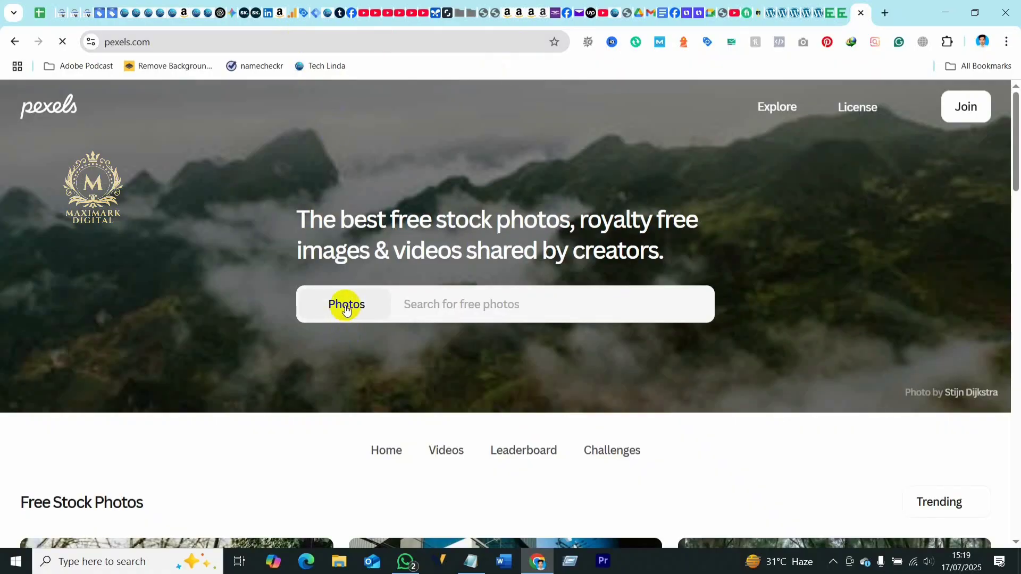
pyautogui.scroll(-14, 346, 308)
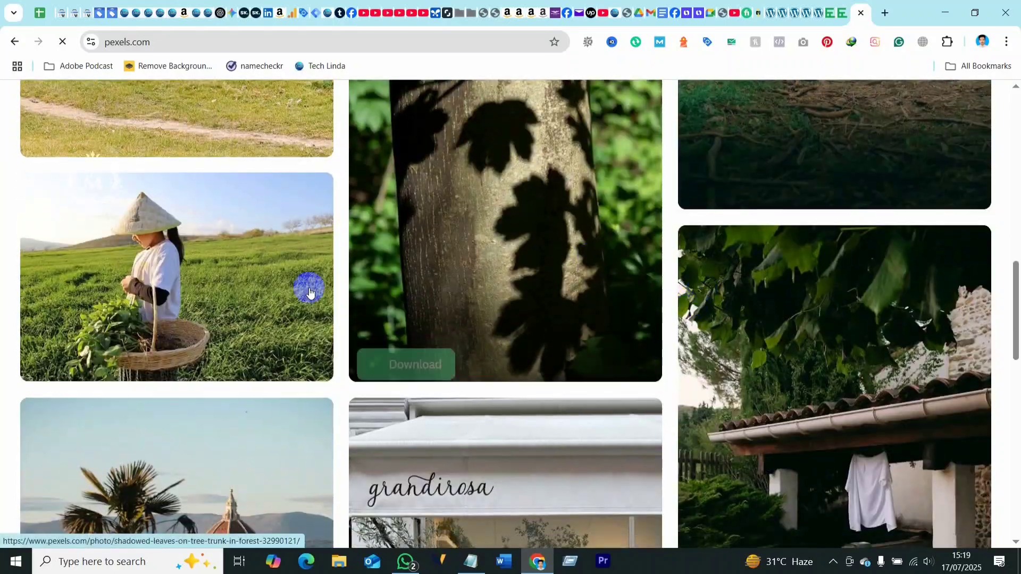
pyautogui.scroll(-14, 310, 291)
pyautogui.scroll(12, 328, 313)
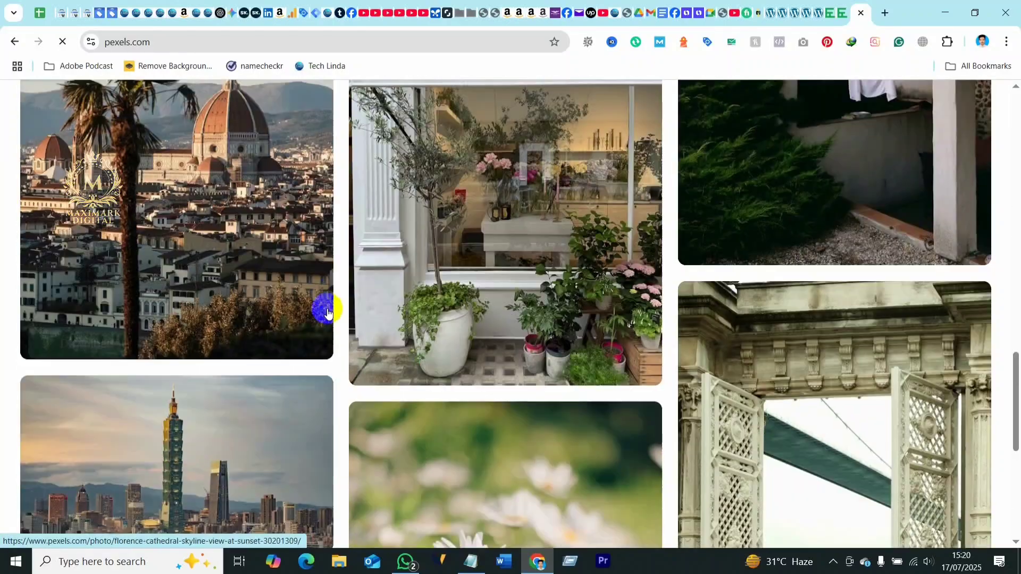
pyautogui.scroll(5, 328, 313)
pyautogui.scroll(8, 282, 303)
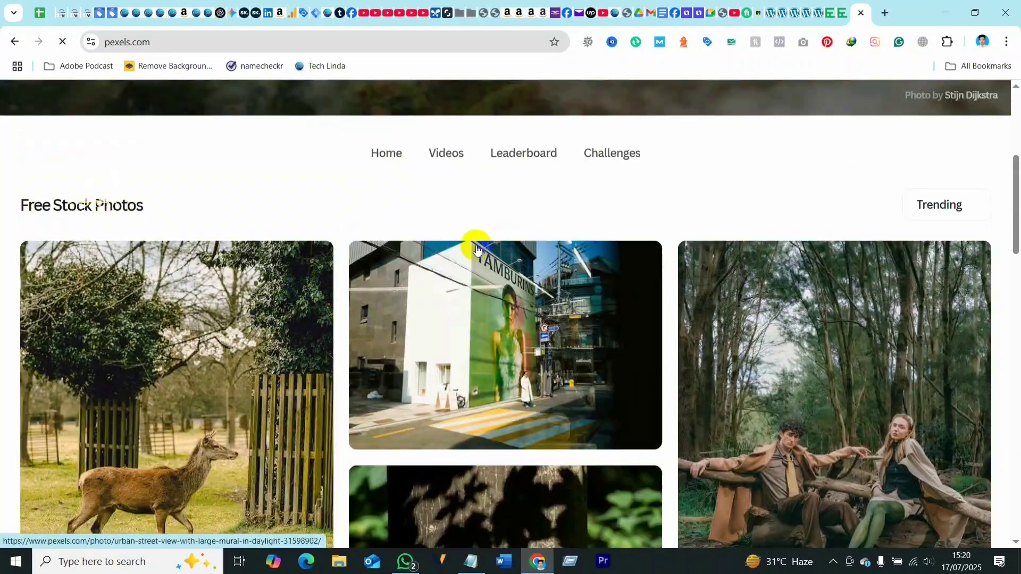
pyautogui.scroll(5, 477, 250)
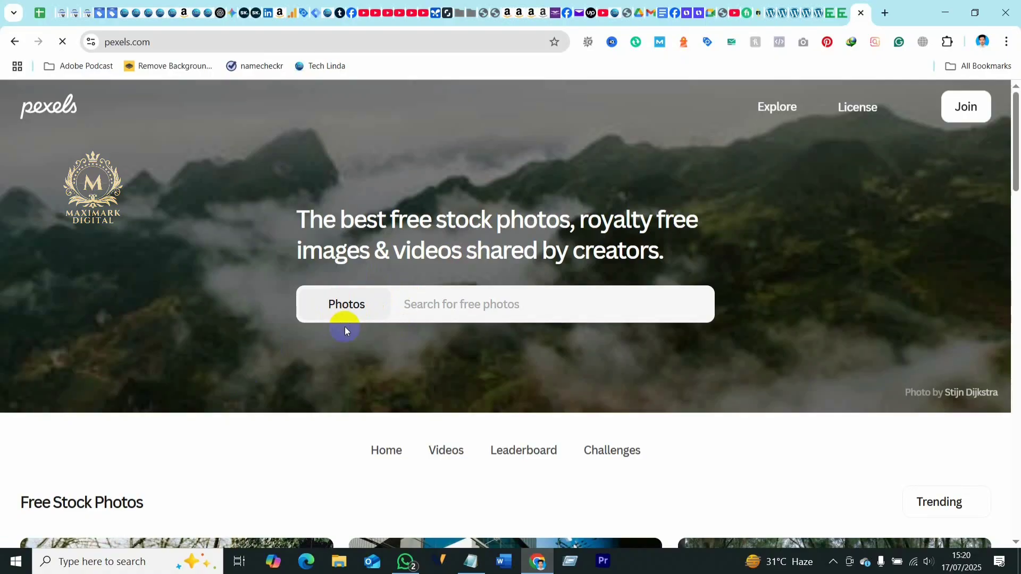
# Search the Pexels photo library for "Digital Marketing".
pyautogui.click(367, 305)
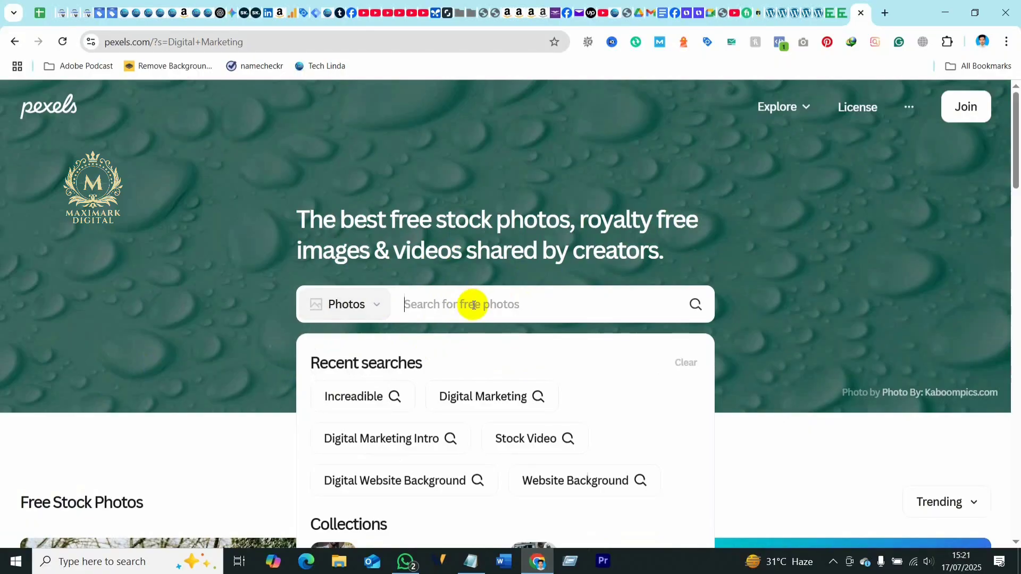
pyautogui.click(473, 305)
pyautogui.write('Digital Marketing')
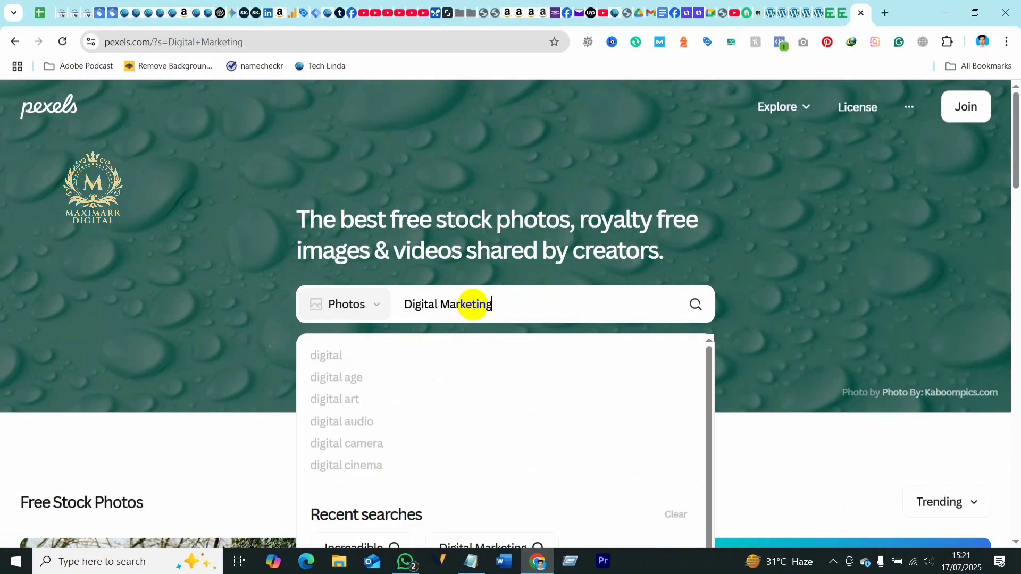
pyautogui.press('Return')
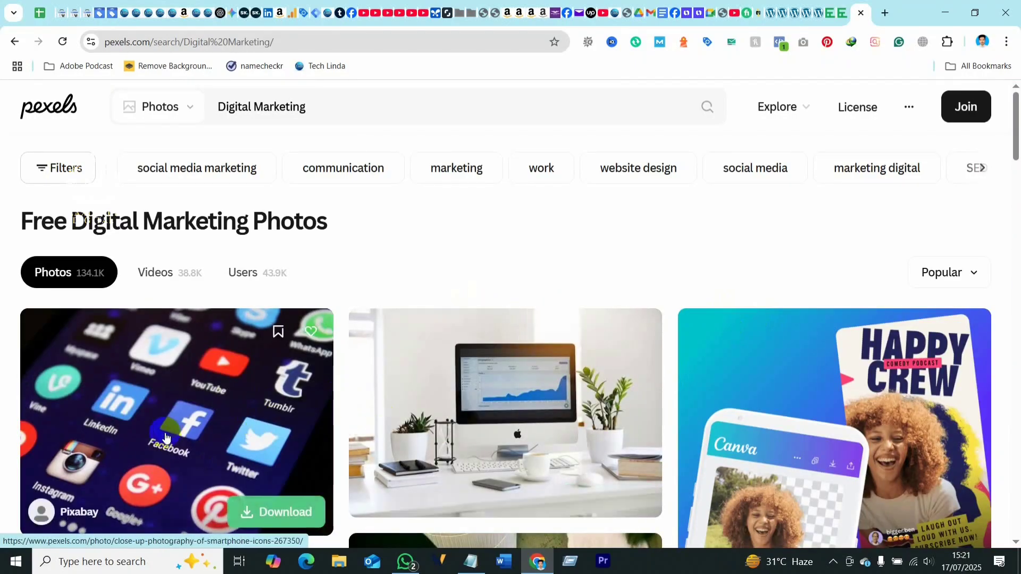
# Look through the Digital Marketing photos and download the one of a finger pointing at printed charts on a wooden desk.
pyautogui.scroll(-4, 412, 297)
pyautogui.scroll(3, 499, 324)
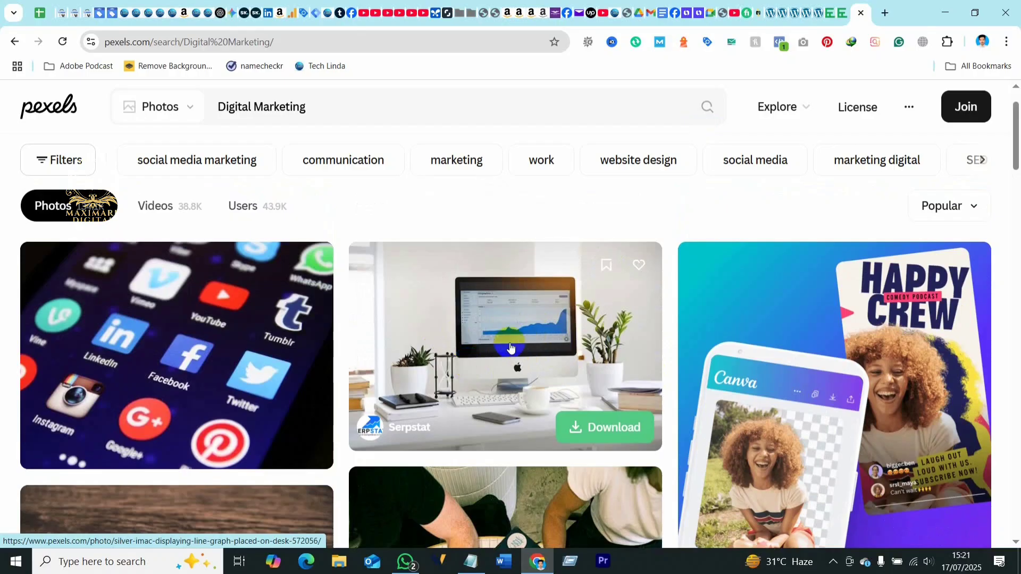
pyautogui.scroll(-6, 469, 367)
pyautogui.scroll(-4, 472, 406)
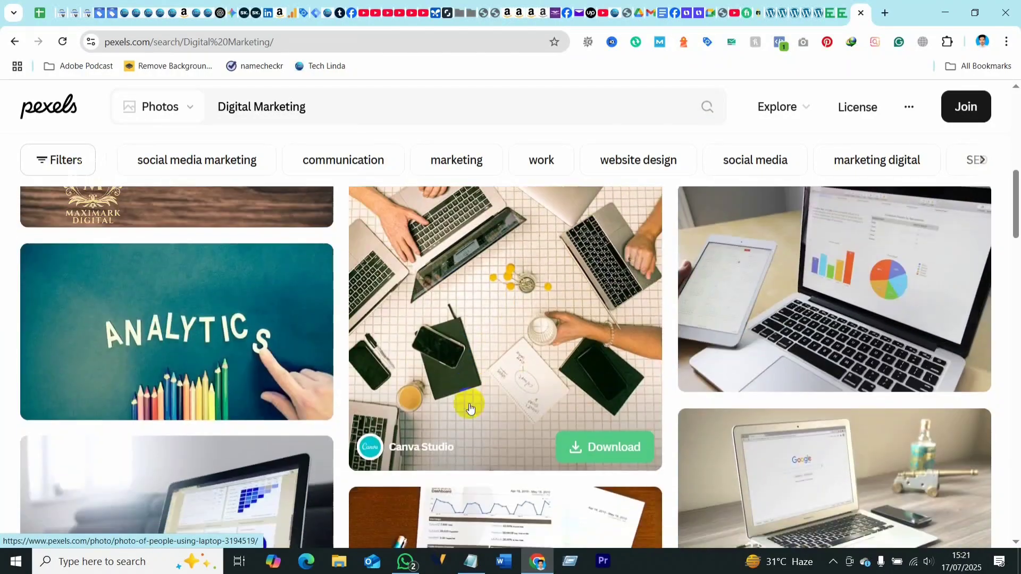
pyautogui.scroll(-4, 477, 430)
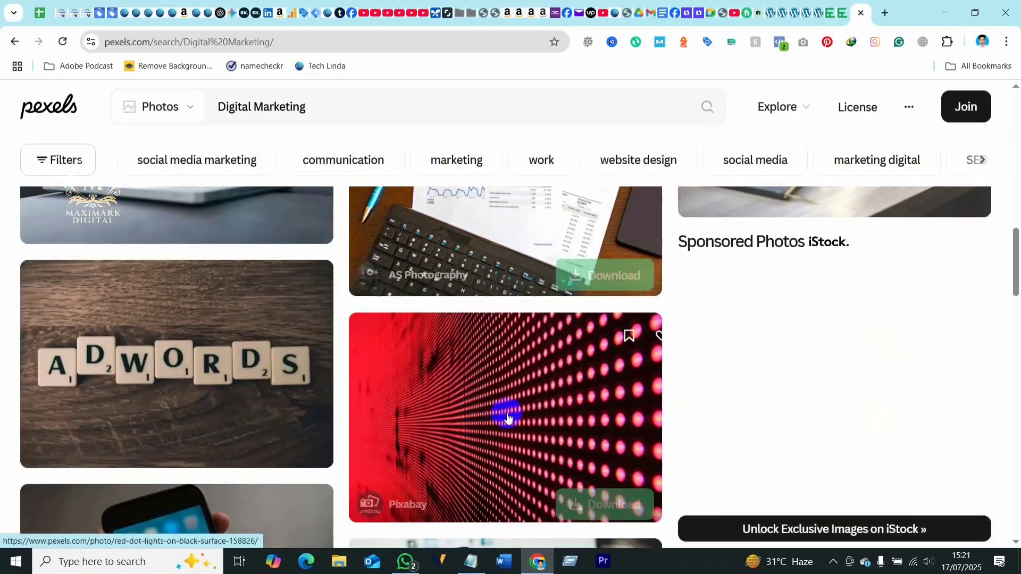
pyautogui.scroll(-2, 481, 410)
pyautogui.scroll(-6, 472, 404)
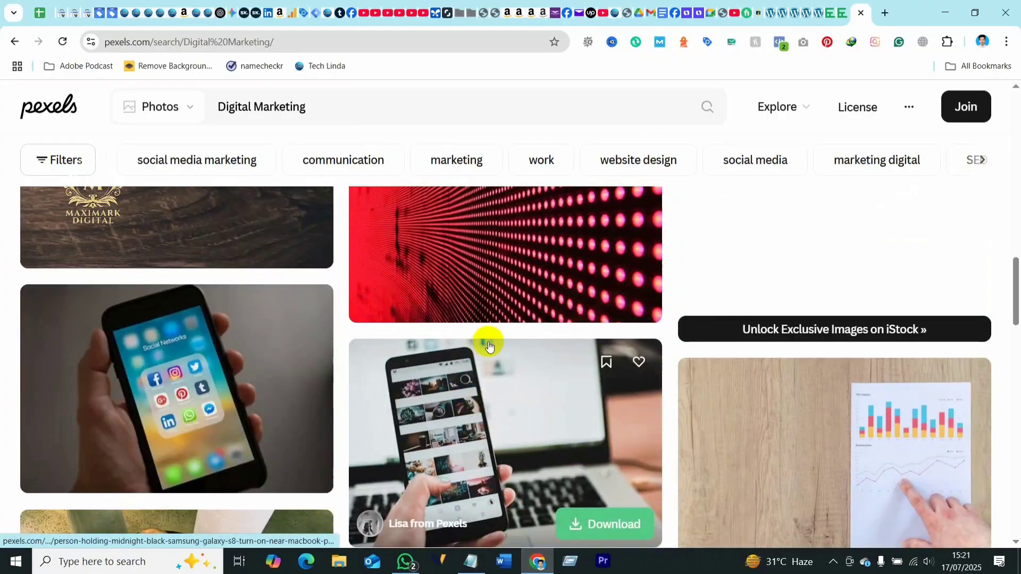
pyautogui.scroll(4, 777, 442)
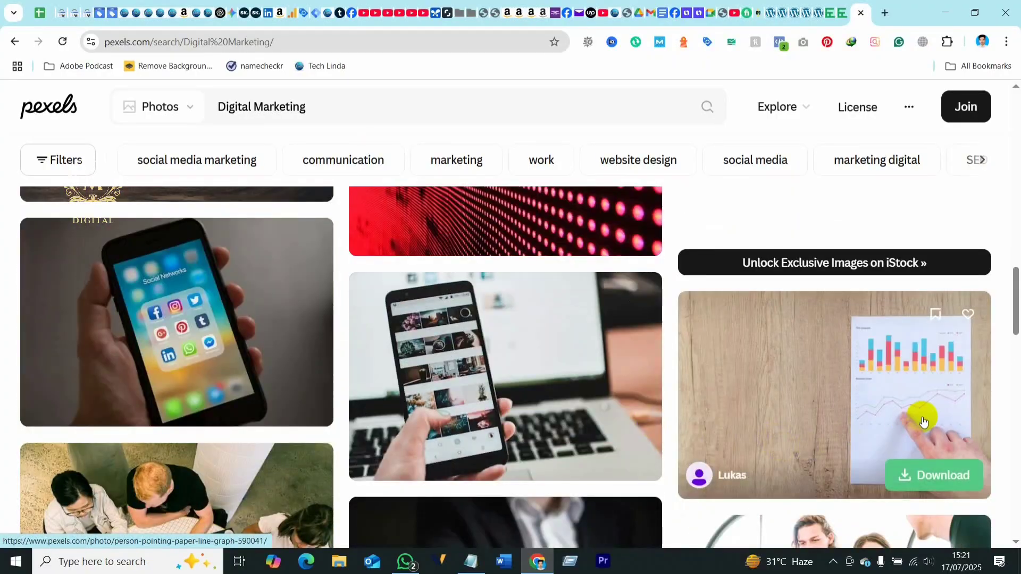
pyautogui.click(939, 471)
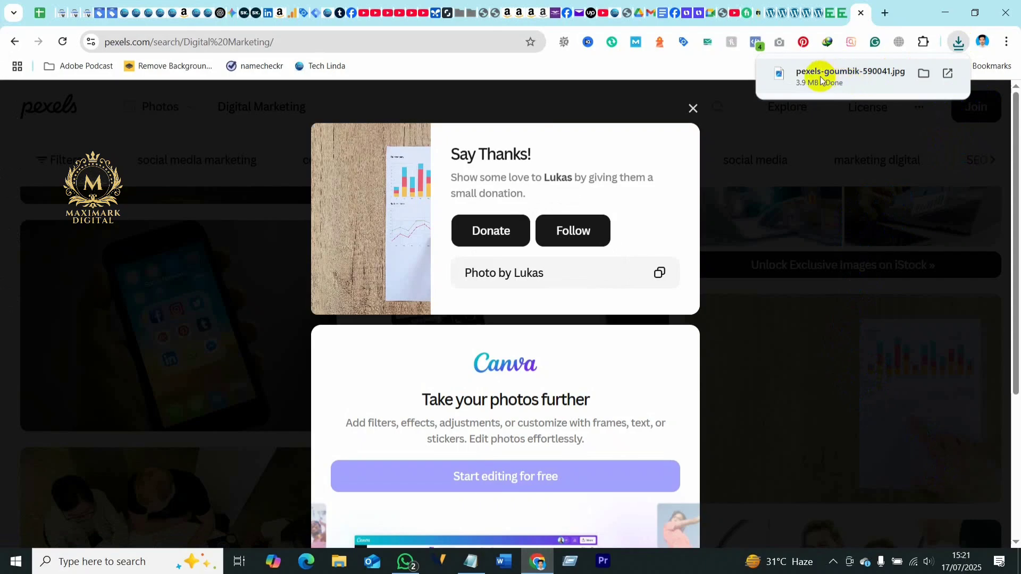
# Show the downloaded pexels-goumbik-590041.jpg in its folder, open it in a maximized image viewer and examine its detail up close.
pyautogui.click(922, 73)
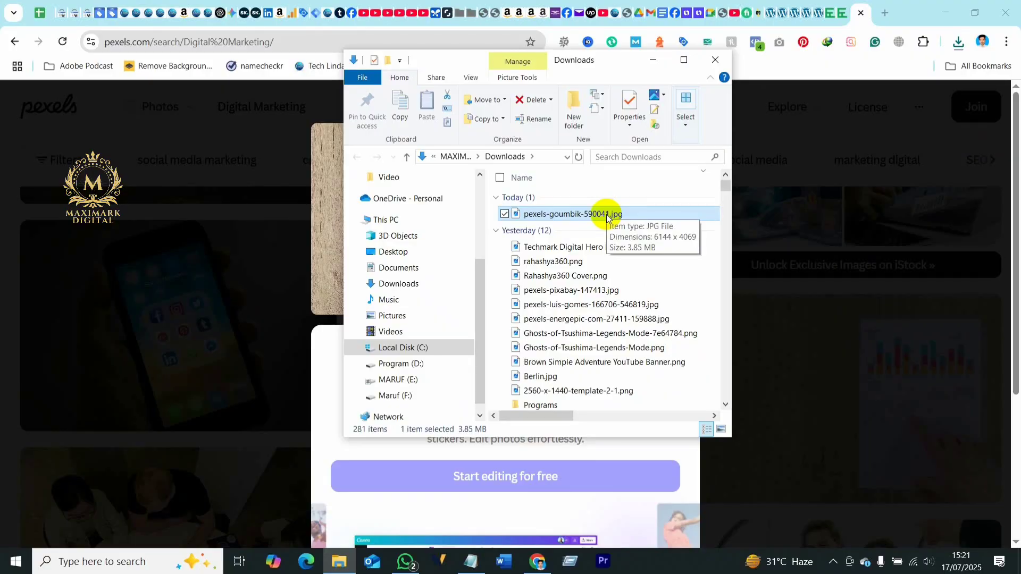
pyautogui.click(584, 214)
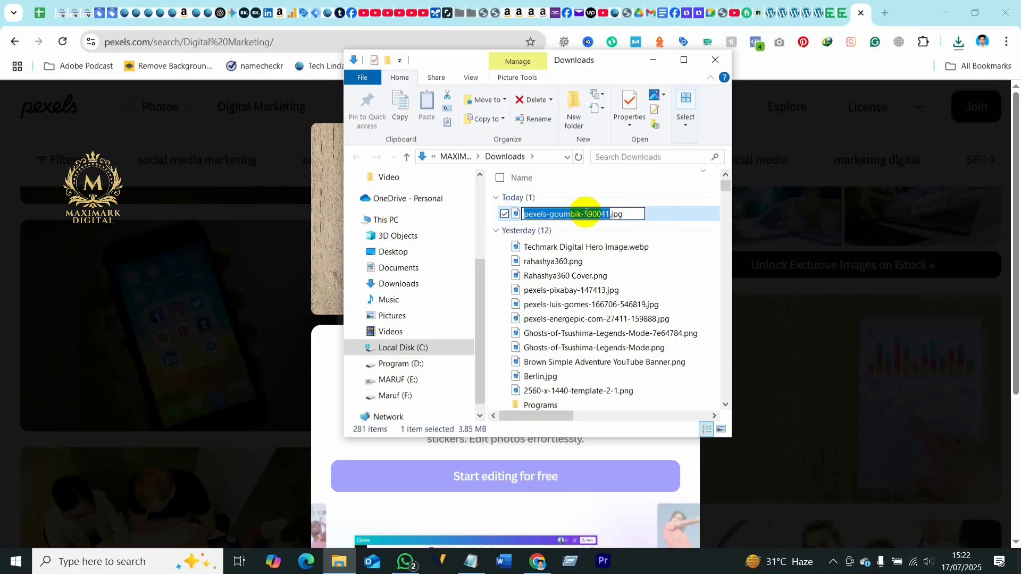
pyautogui.click(647, 216)
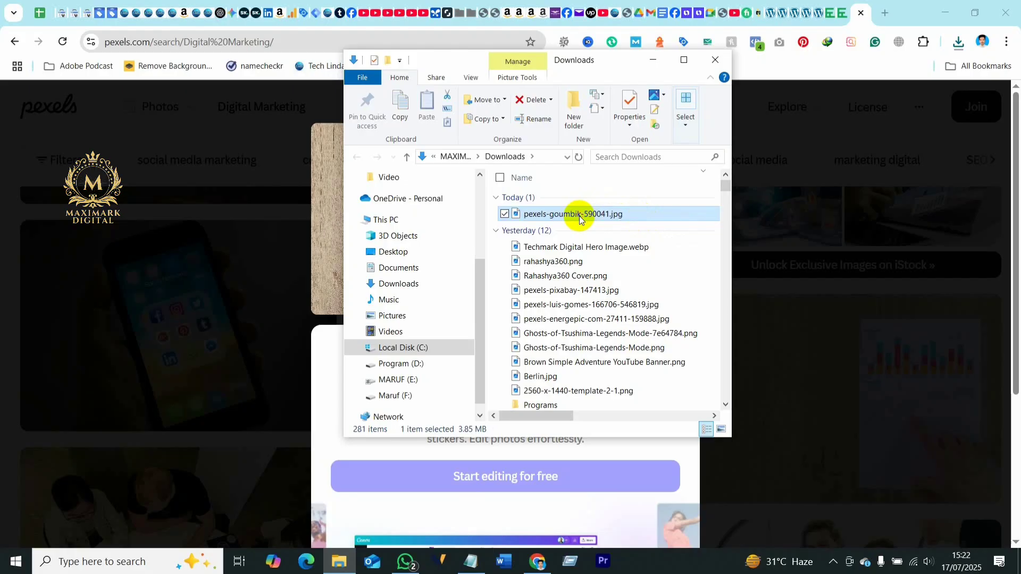
pyautogui.doubleClick(580, 219)
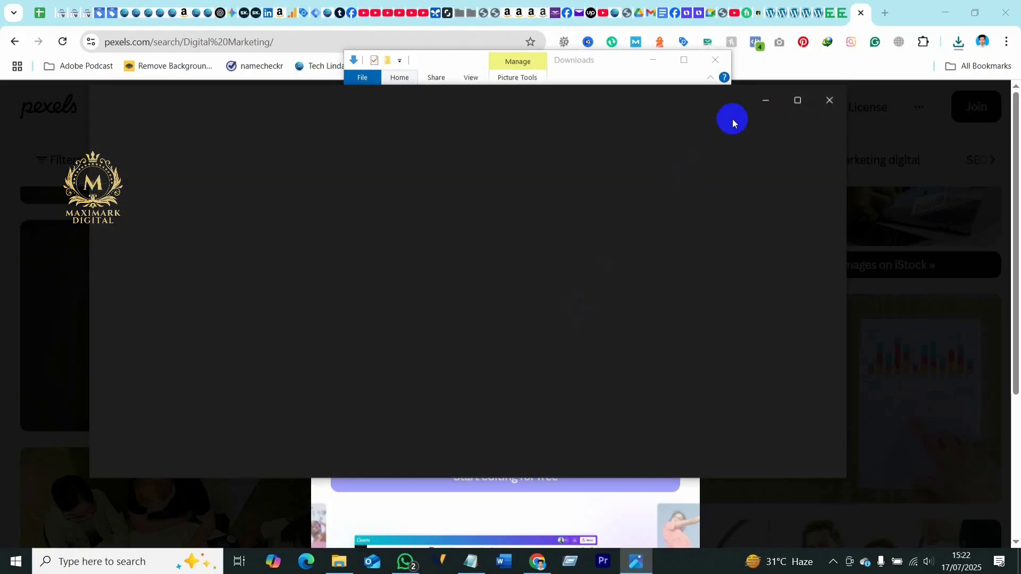
pyautogui.click(798, 102)
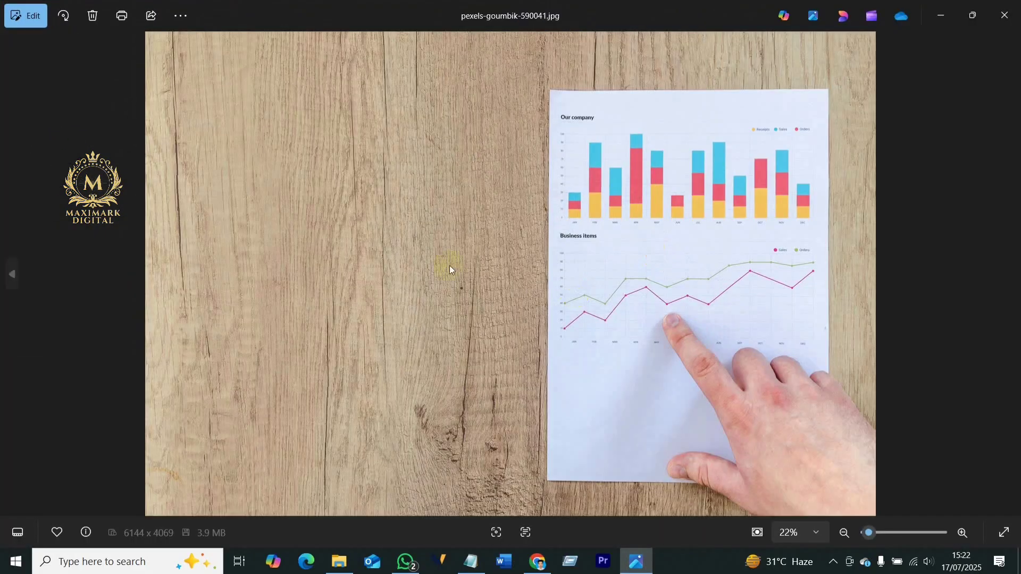
pyautogui.scroll(6, 470, 231)
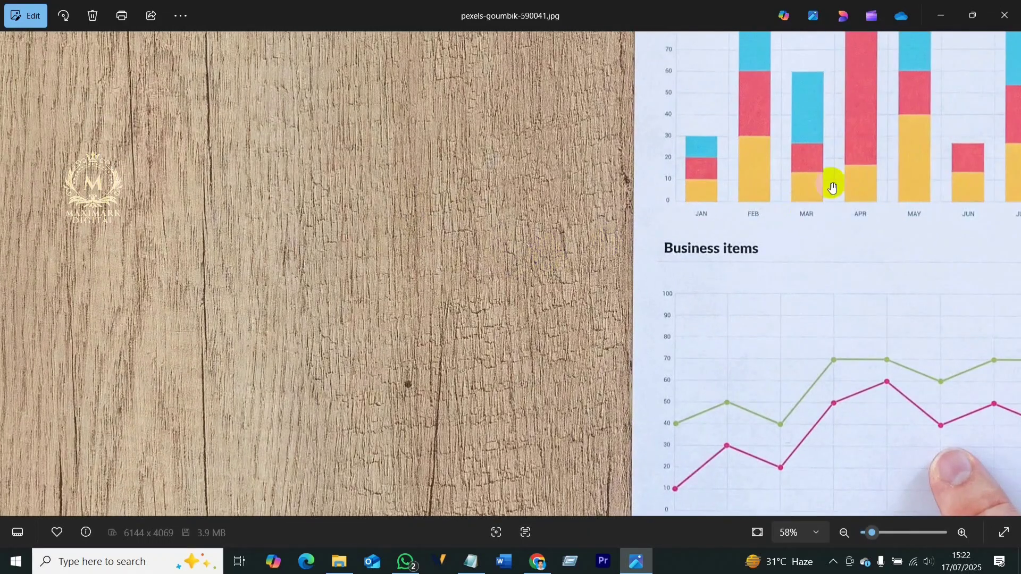
pyautogui.moveTo(833, 187); pyautogui.dragTo(392, 296)
pyautogui.moveTo(720, 266); pyautogui.dragTo(763, 64)
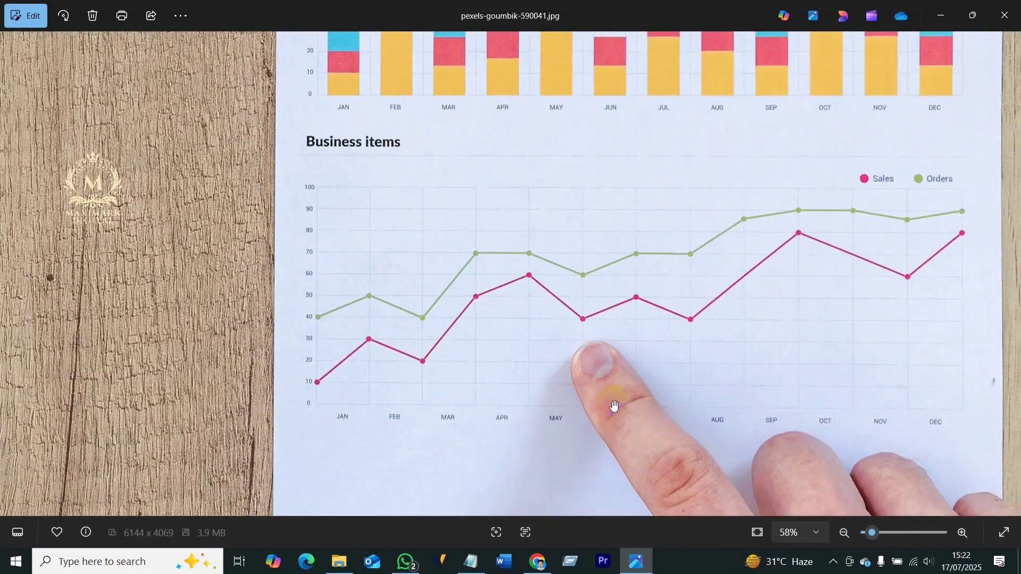
pyautogui.moveTo(613, 408); pyautogui.dragTo(673, 166)
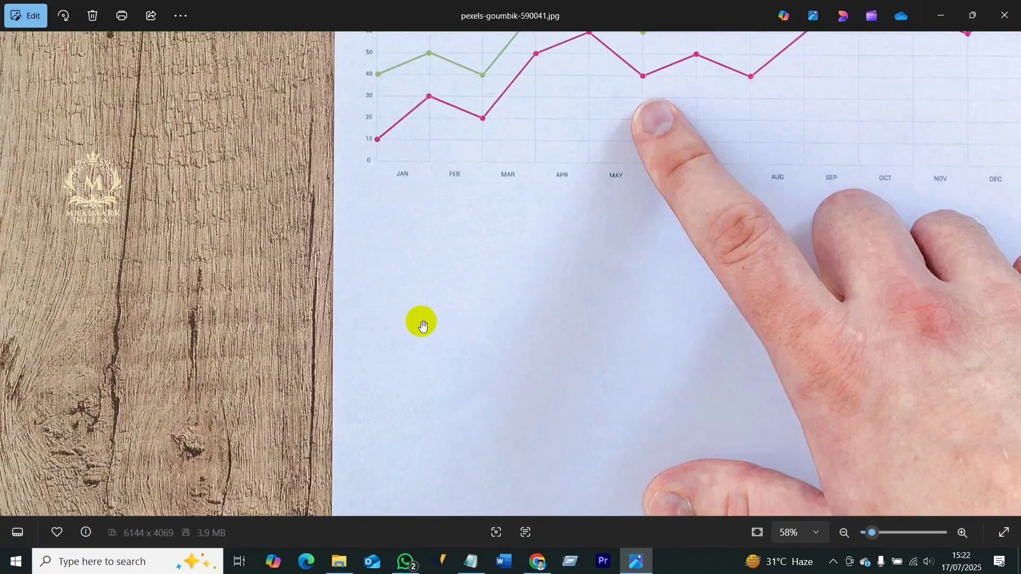
pyautogui.scroll(-6, 563, 324)
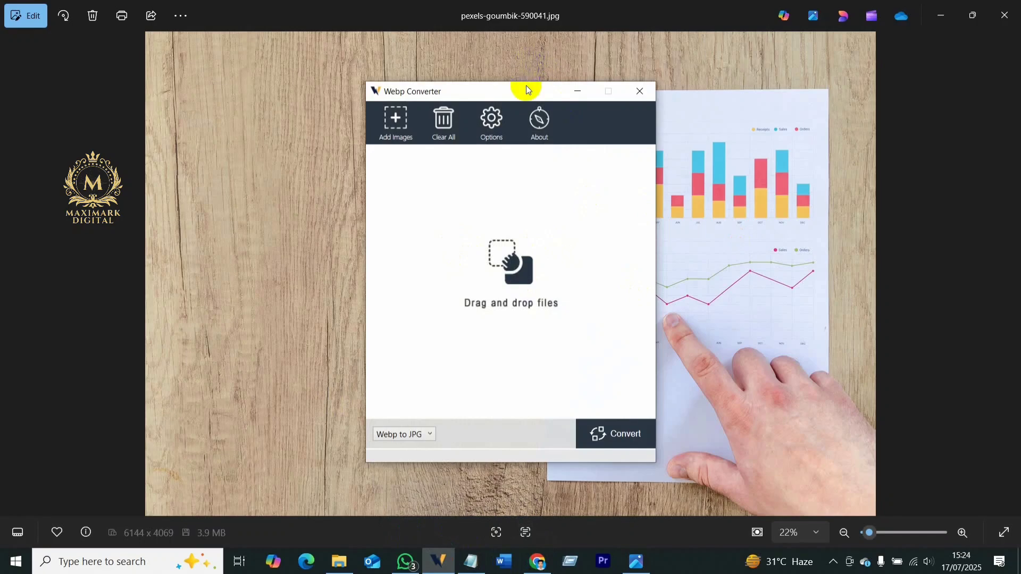
# Place the Webp Converter and the Downloads folder windows side by side, keeping pexels-goumbik-590041.jpg selected.
pyautogui.moveTo(527, 89); pyautogui.dragTo(511, 64)
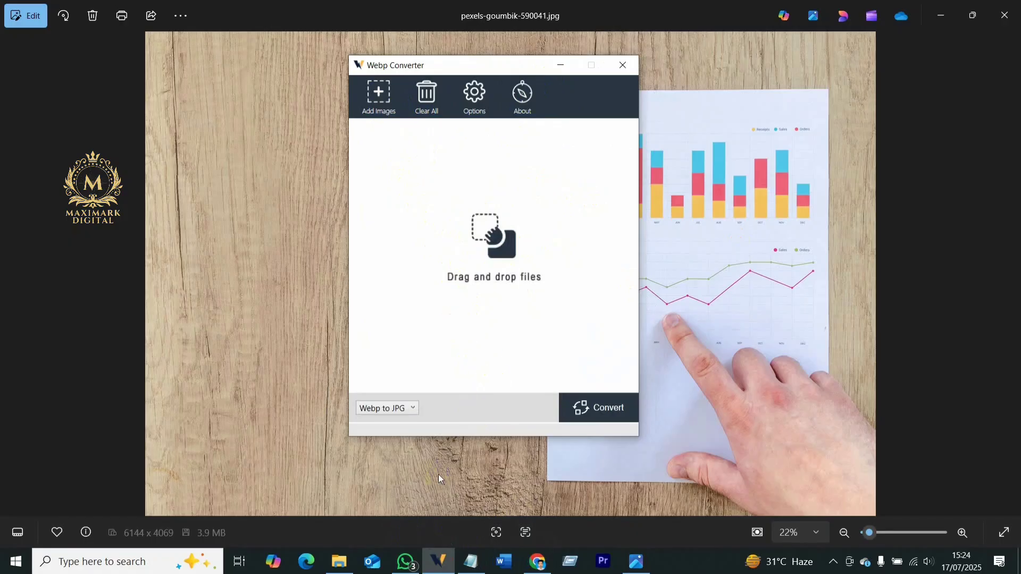
pyautogui.click(341, 563)
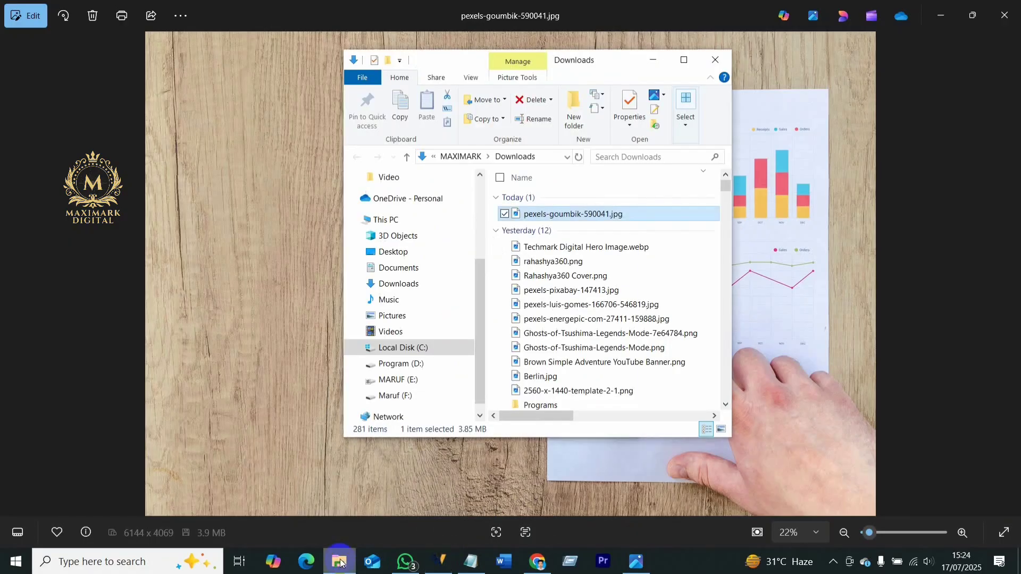
pyautogui.click(340, 563)
pyautogui.click(341, 563)
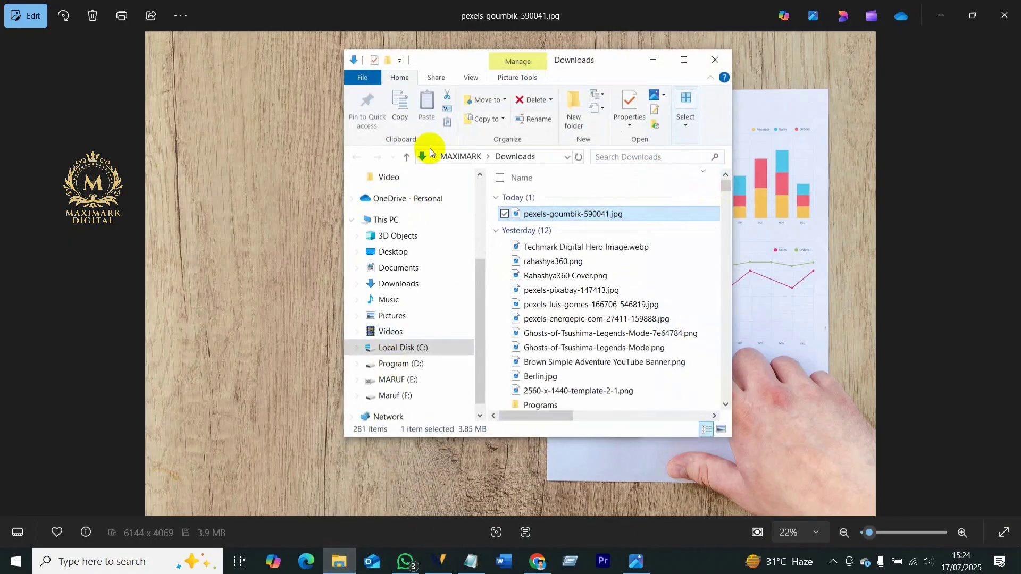
pyautogui.moveTo(611, 63); pyautogui.dragTo(868, 82)
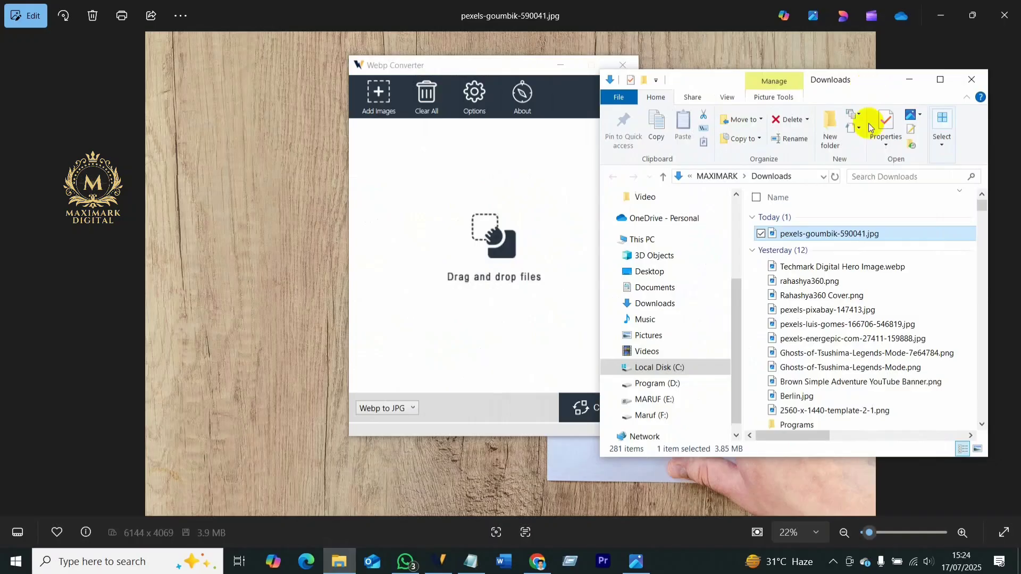
pyautogui.click(825, 237)
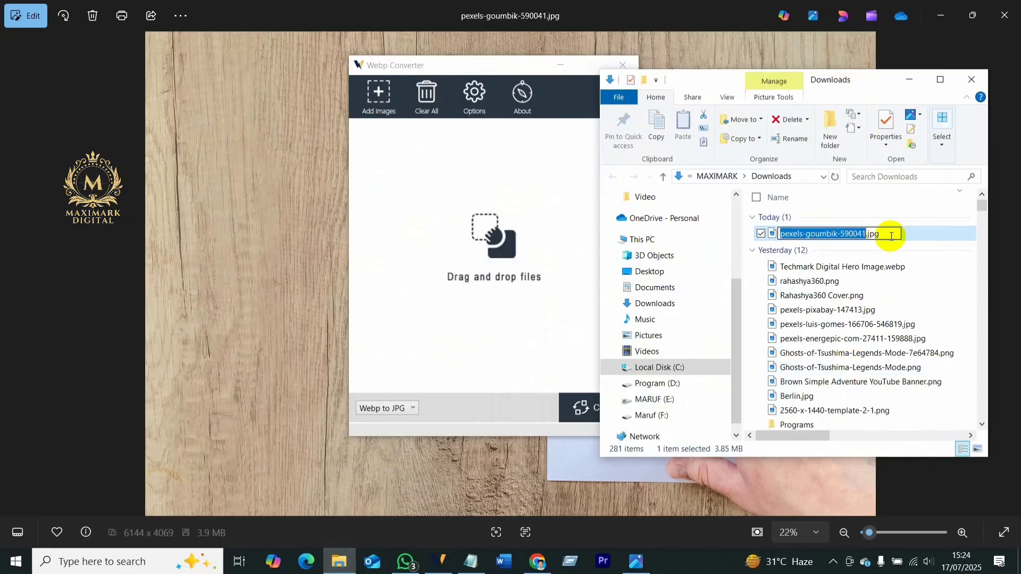
pyautogui.click(917, 233)
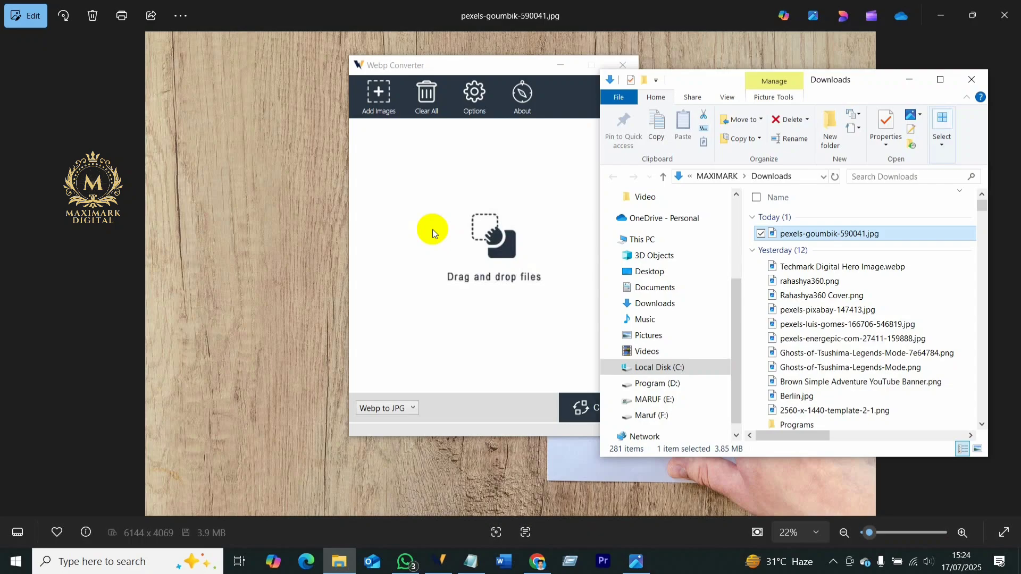
# Set the Webp Converter to JPG/PNG to Webp and add pexels-goumbik-590041.jpg from the Downloads folder.
pyautogui.click(407, 407)
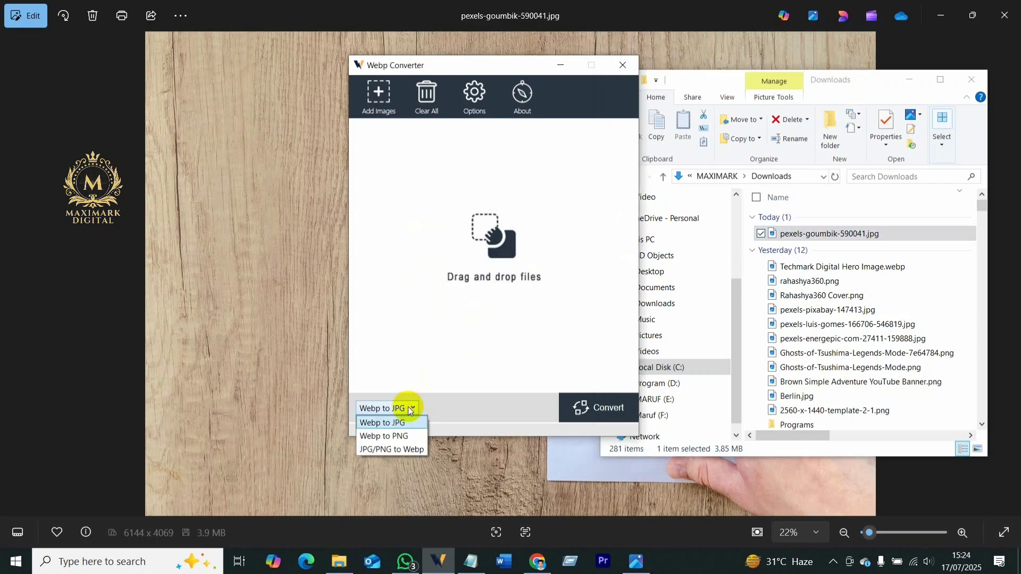
pyautogui.click(399, 450)
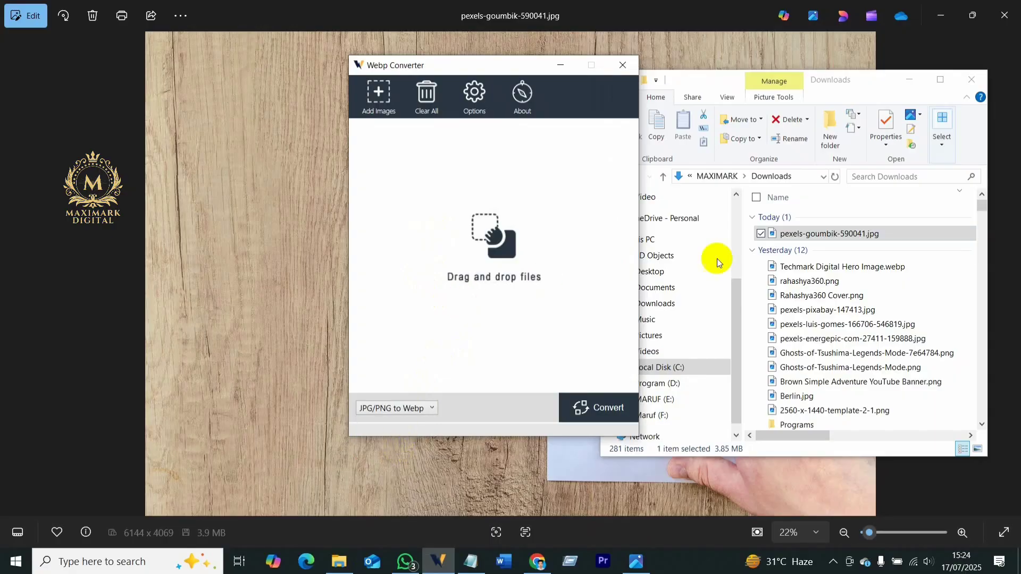
pyautogui.moveTo(832, 235); pyautogui.dragTo(512, 251)
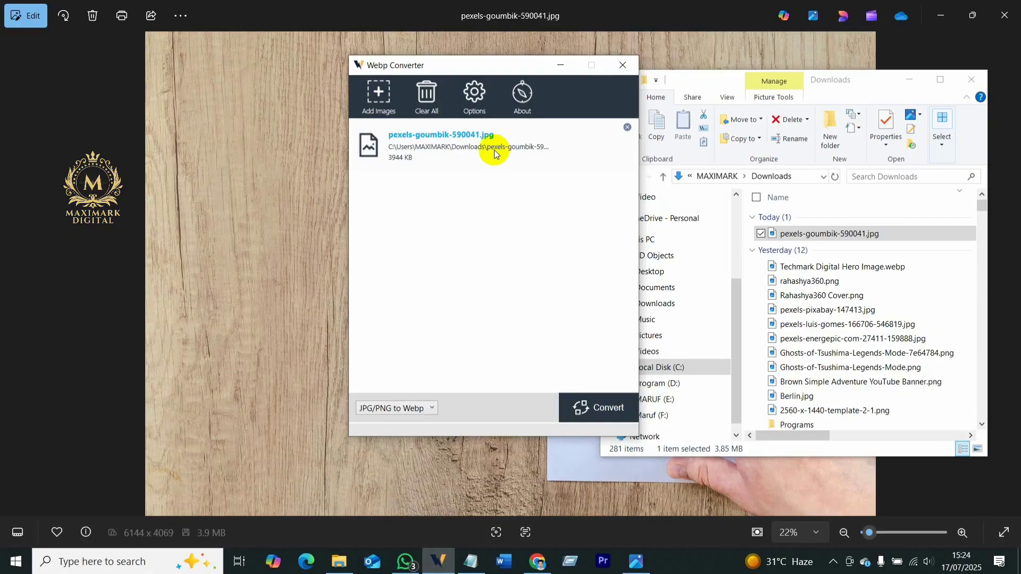
# Set the Webp Converter's save path to the Downloads folder under This PC and close the options.
pyautogui.click(475, 100)
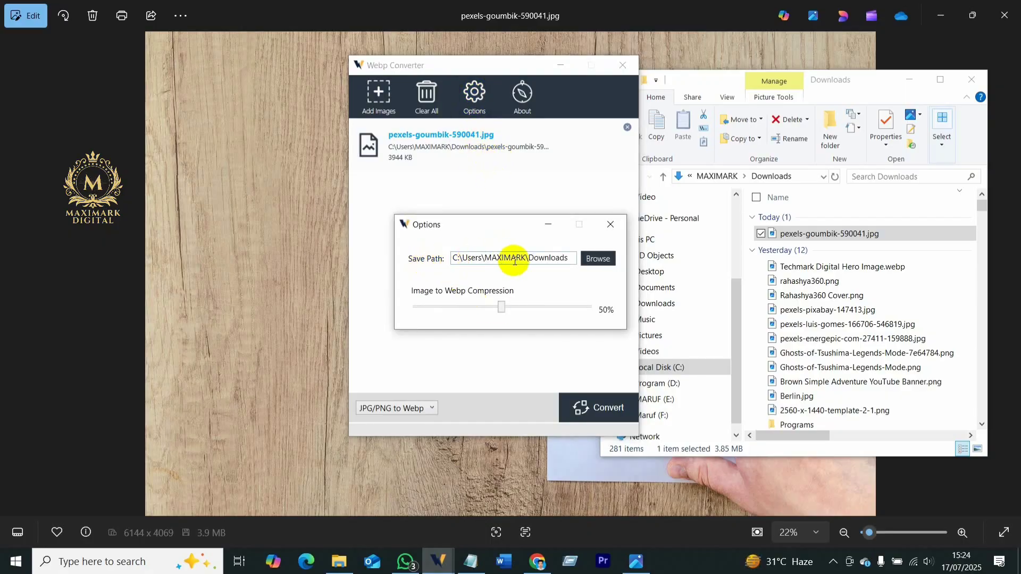
pyautogui.click(599, 259)
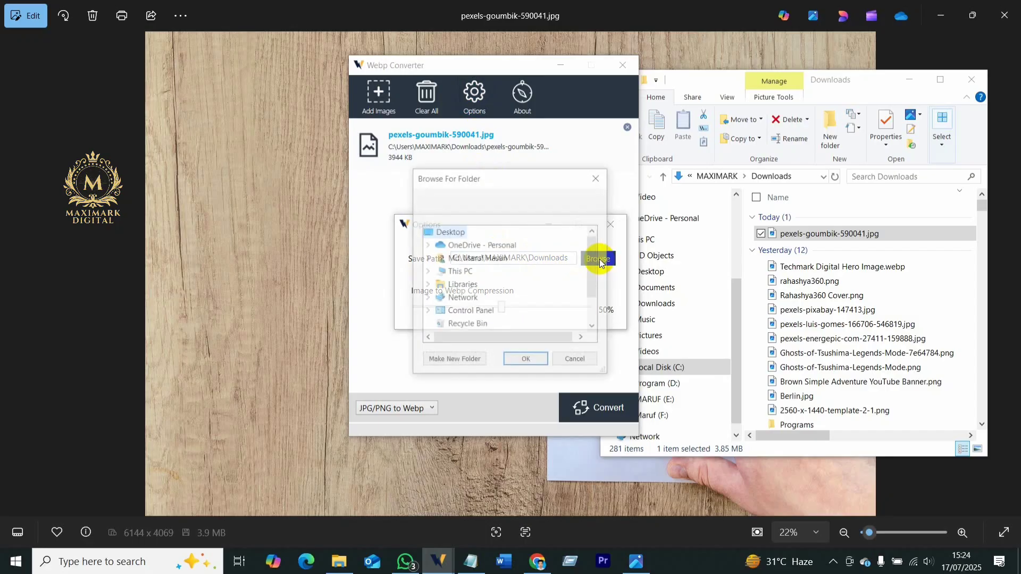
pyautogui.scroll(-1, 460, 296)
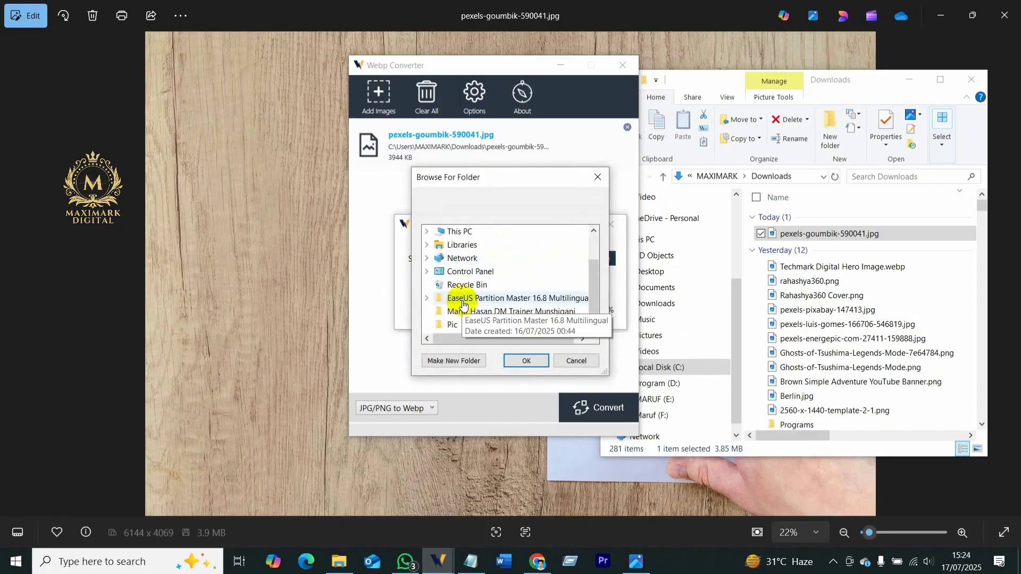
pyautogui.scroll(1, 460, 289)
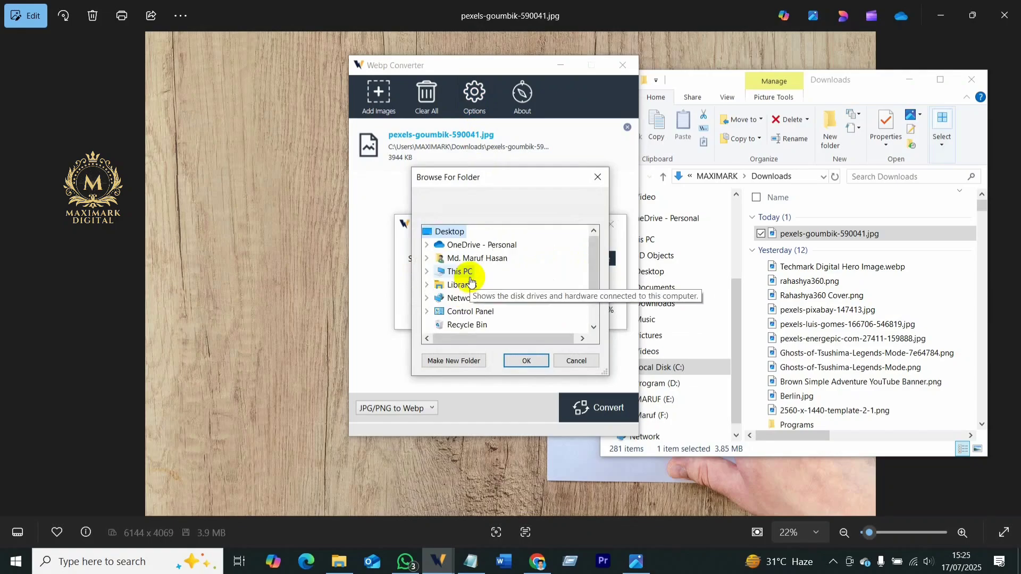
pyautogui.doubleClick(460, 273)
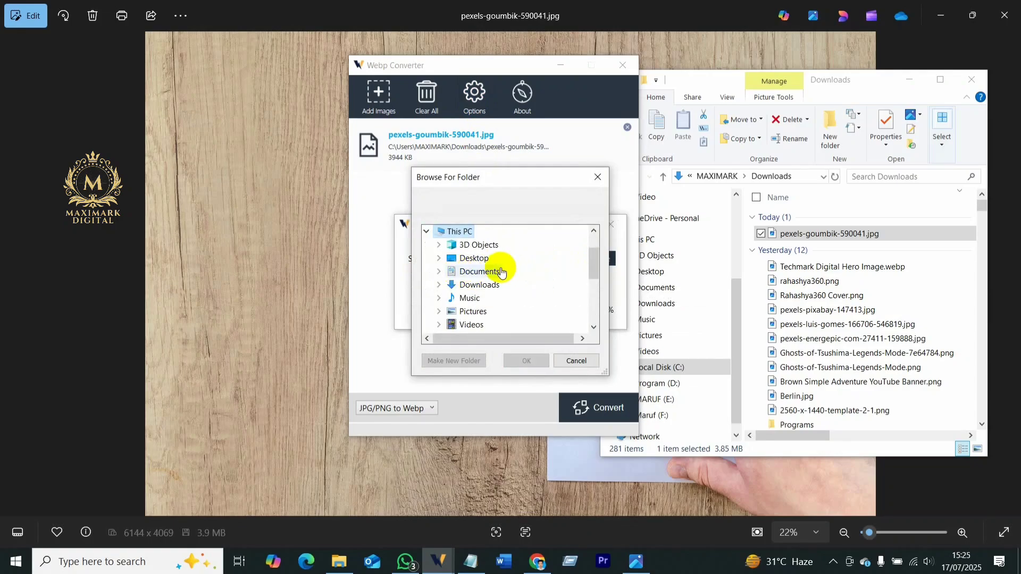
pyautogui.doubleClick(478, 283)
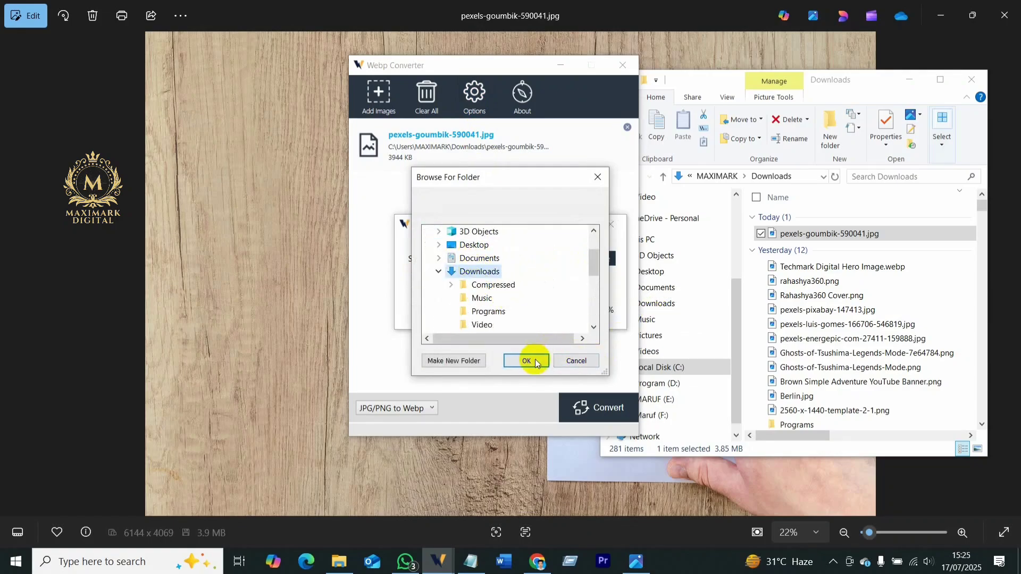
pyautogui.click(528, 360)
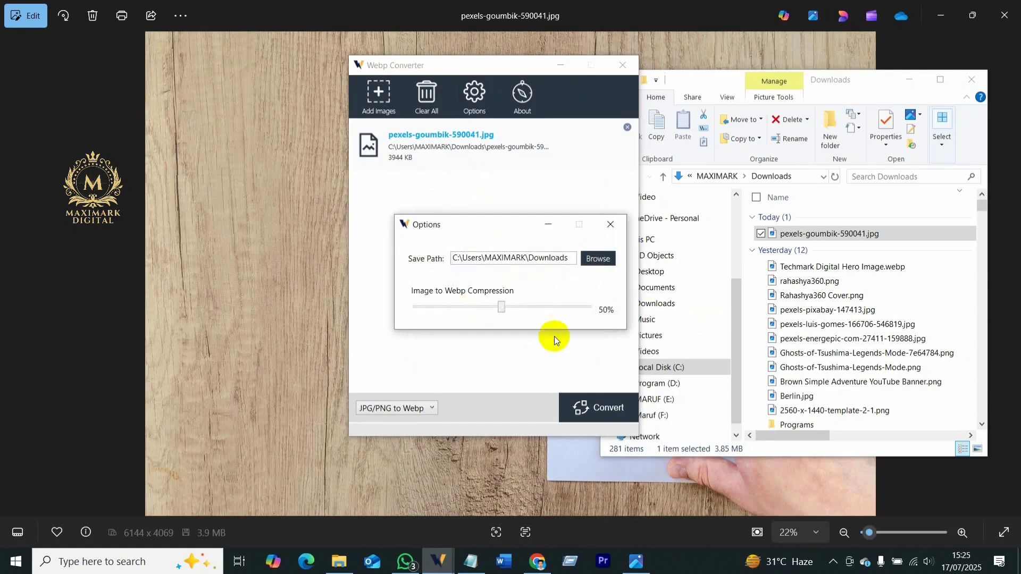
pyautogui.click(610, 224)
# Convert pexels-goumbik-590041.jpg to WebP and close the Webp Converter.
pyautogui.click(606, 408)
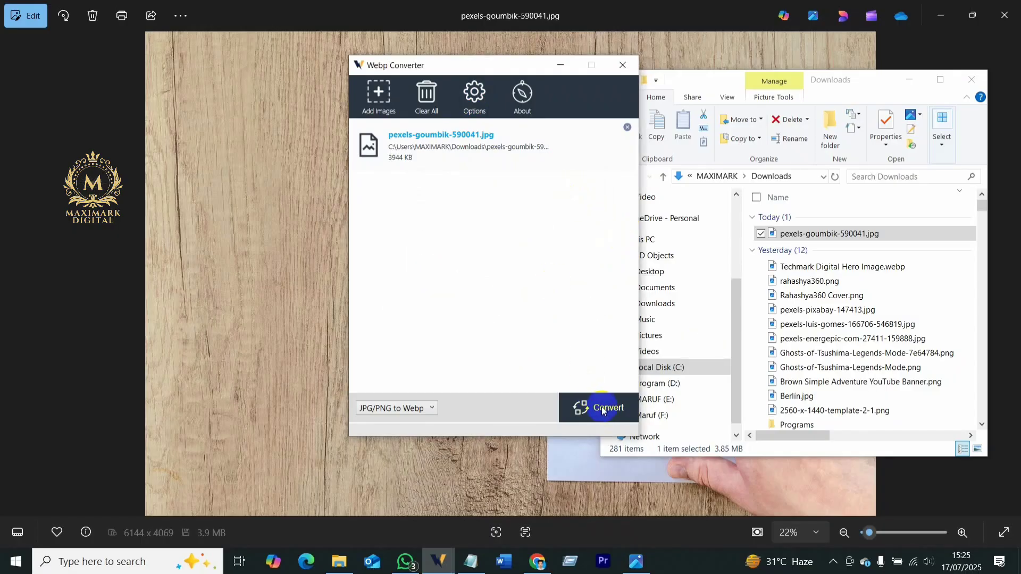
pyautogui.click(598, 413)
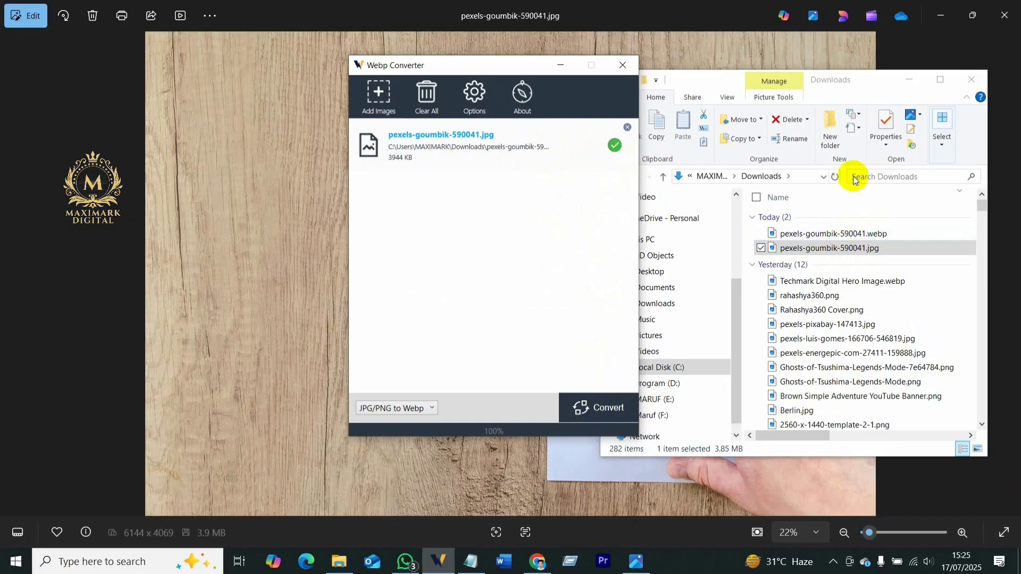
pyautogui.click(622, 65)
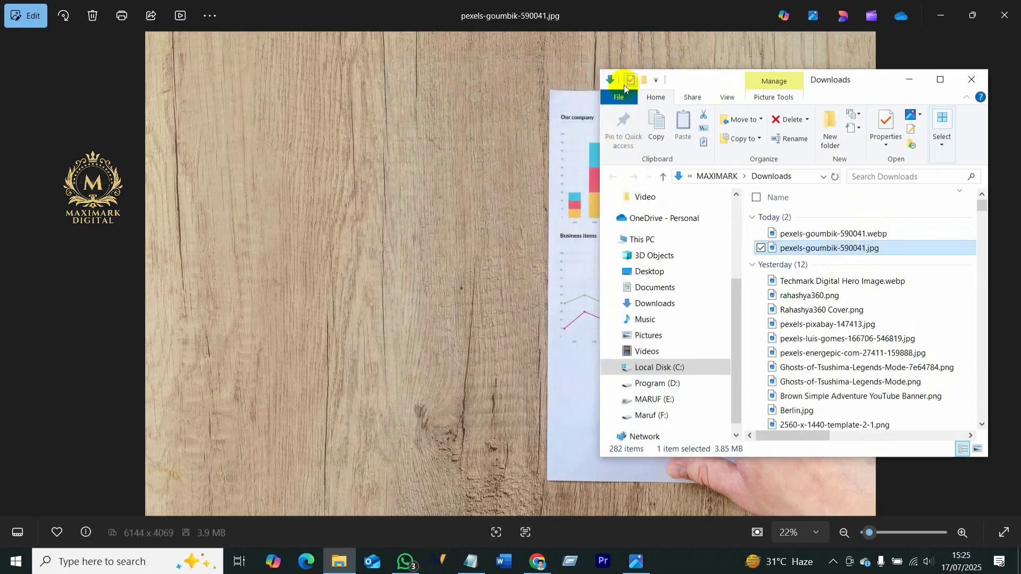
# Open pexels-goumbik-590041.webp from the Downloads folder, examine its detail up close in the image viewer and close it.
pyautogui.moveTo(874, 82); pyautogui.dragTo(466, 71)
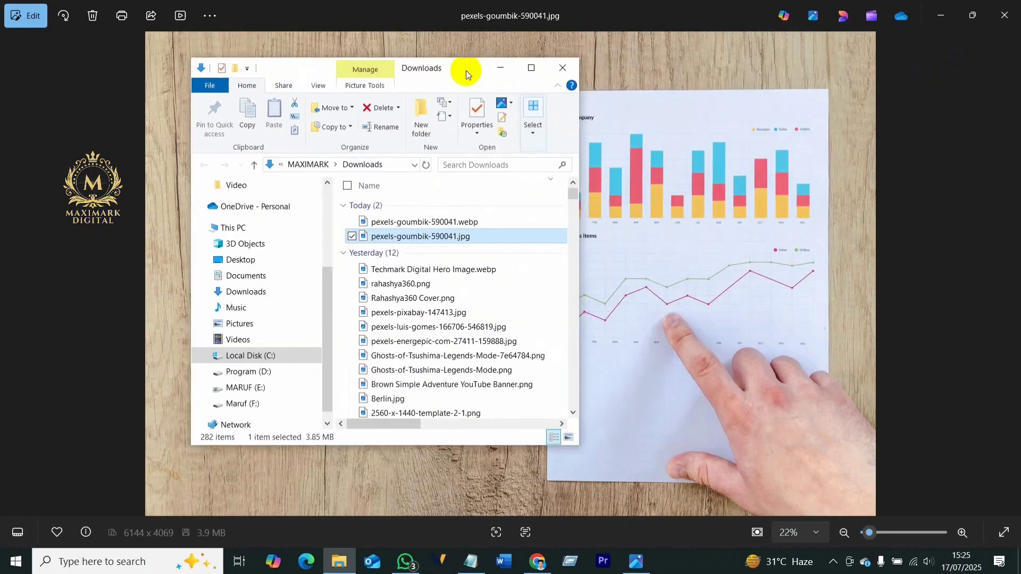
pyautogui.click(473, 261)
pyautogui.moveTo(468, 237)
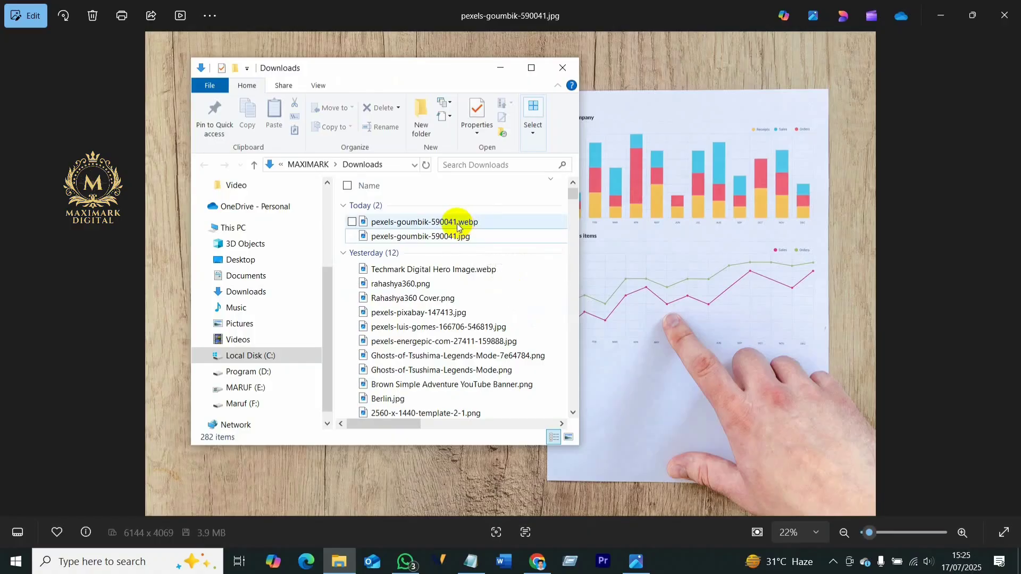
pyautogui.moveTo(458, 228)
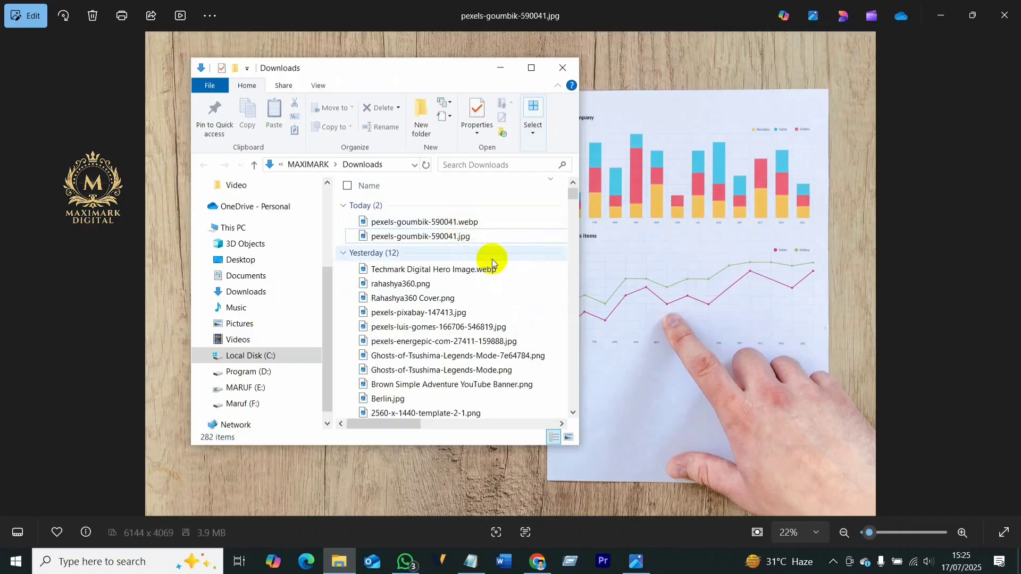
pyautogui.click(447, 227)
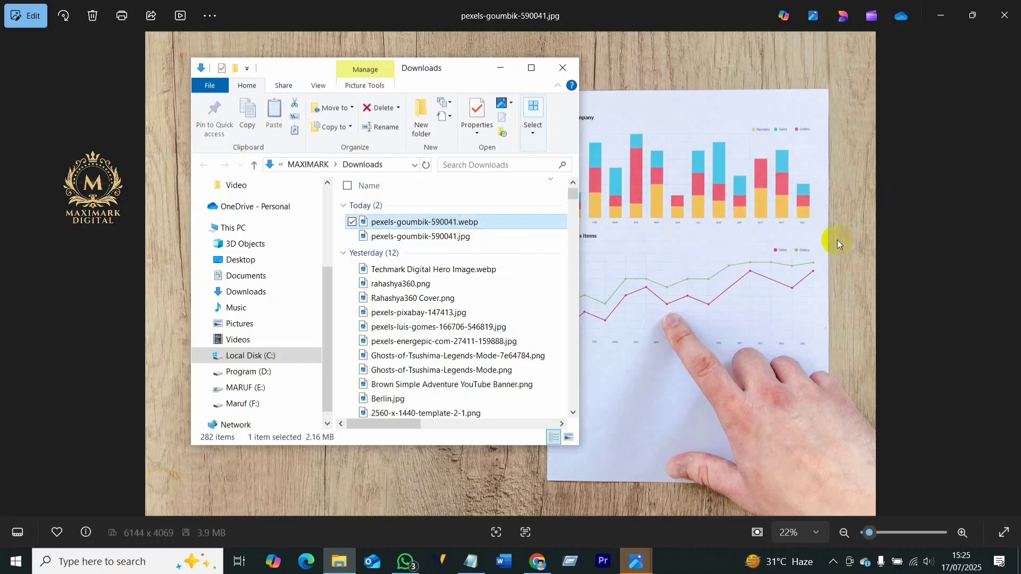
pyautogui.moveTo(636, 561)
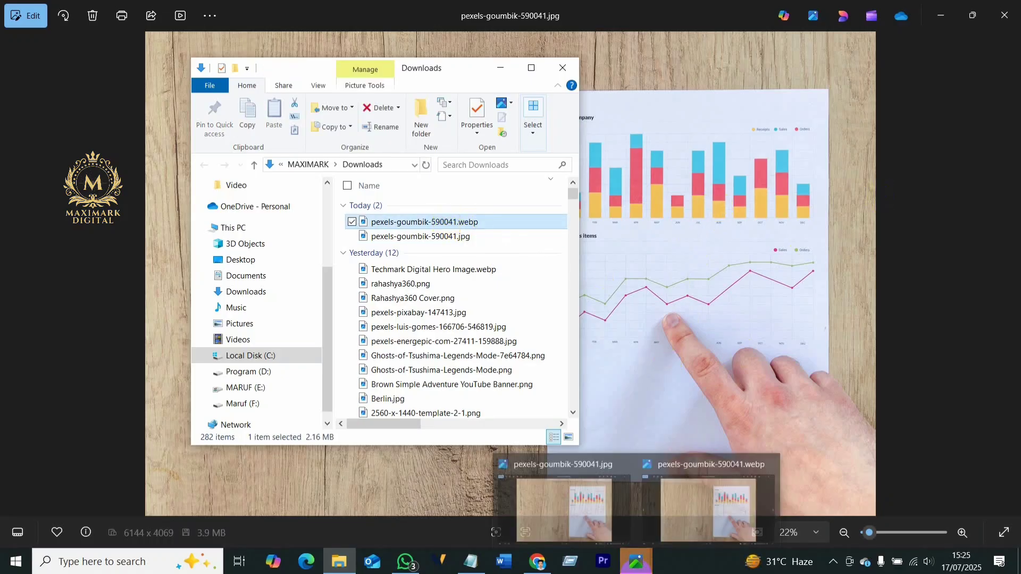
pyautogui.click(728, 505)
pyautogui.scroll(4, 474, 239)
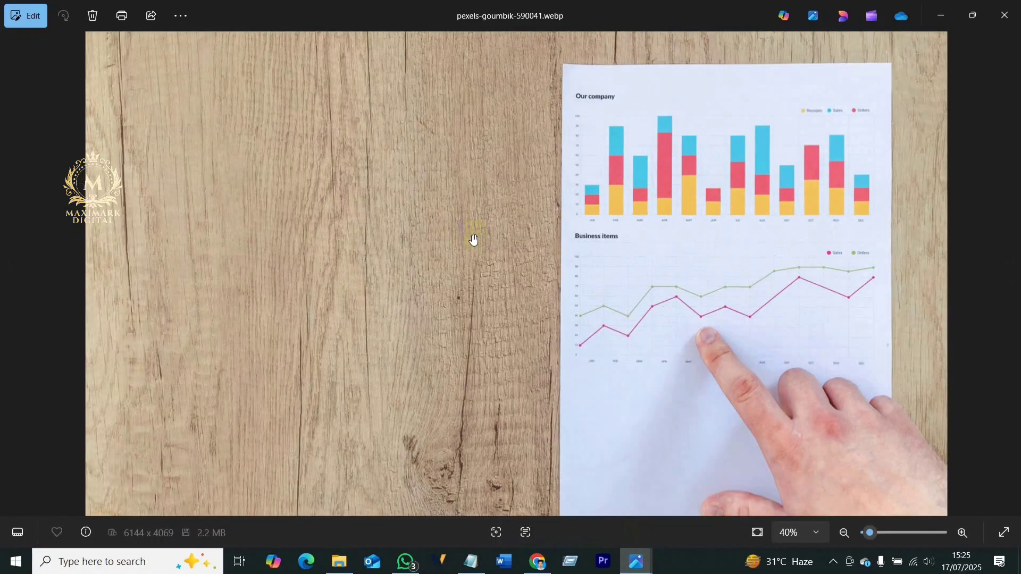
pyautogui.scroll(2, 475, 239)
pyautogui.scroll(-6, 475, 239)
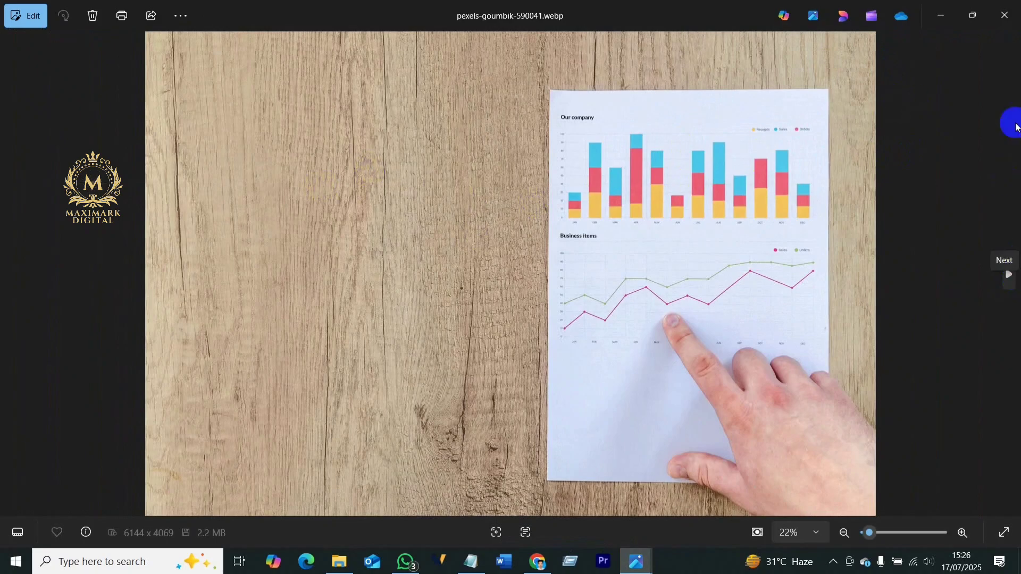
pyautogui.click(998, 24)
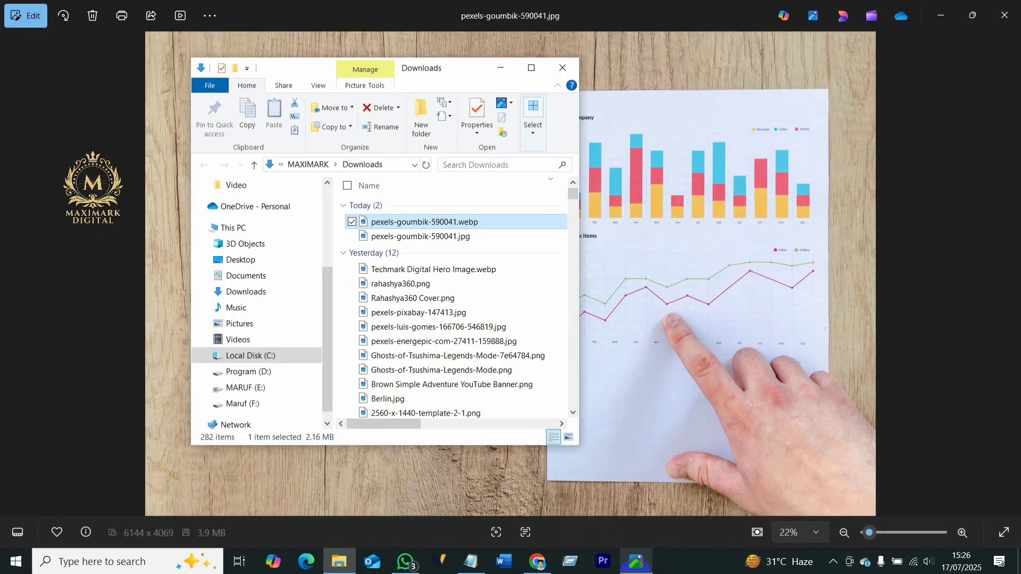
# Switch to the Elementor Home page in Chrome and check the hero container's background image dimensions in the Media Library.
pyautogui.click(538, 562)
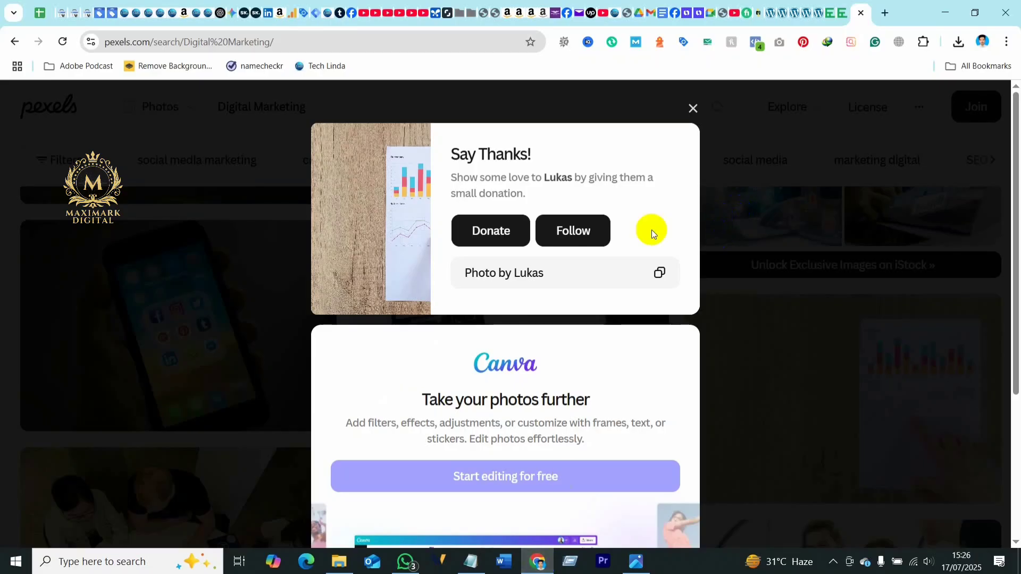
pyautogui.click(694, 108)
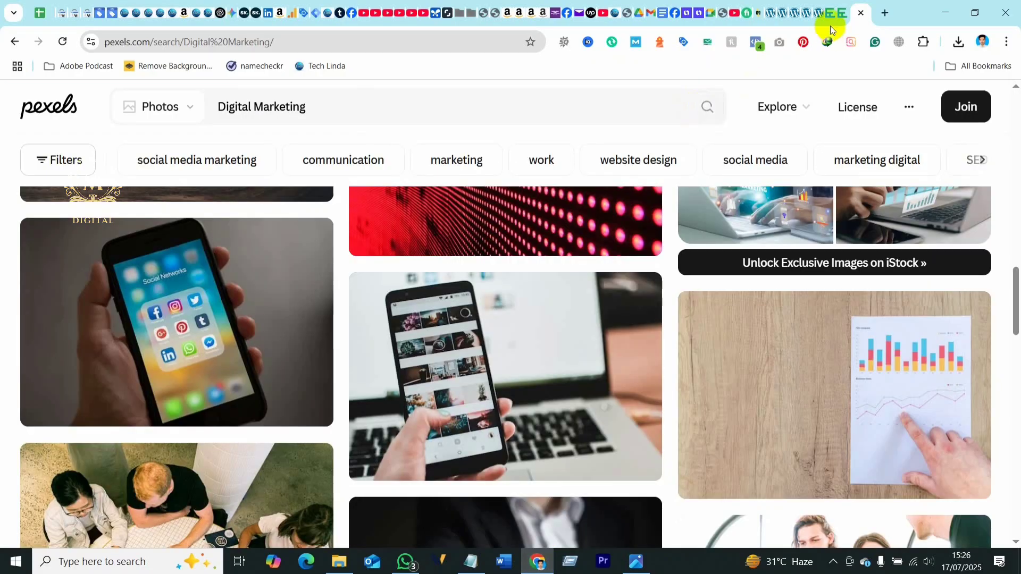
pyautogui.click(772, 13)
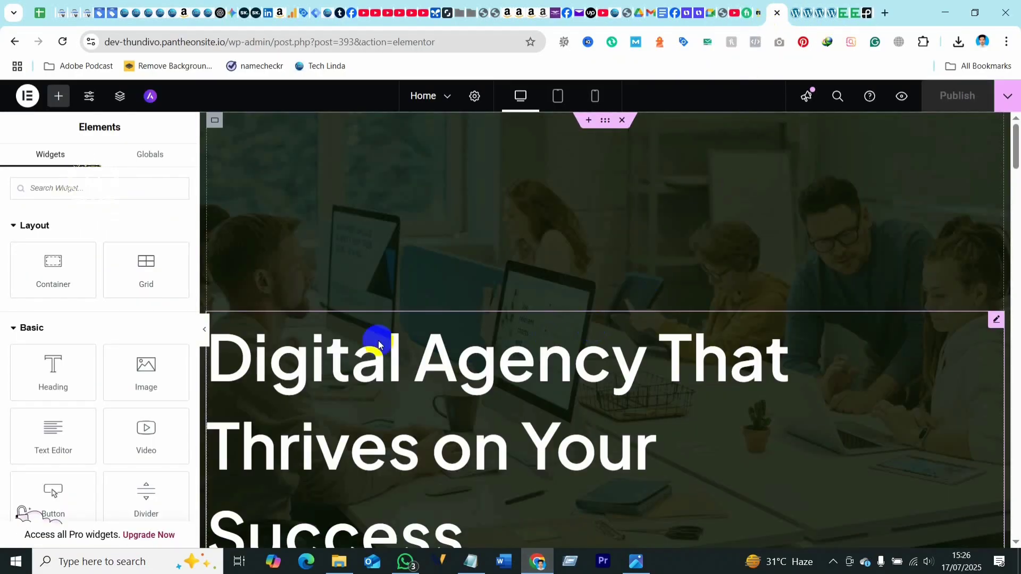
pyautogui.click(608, 121)
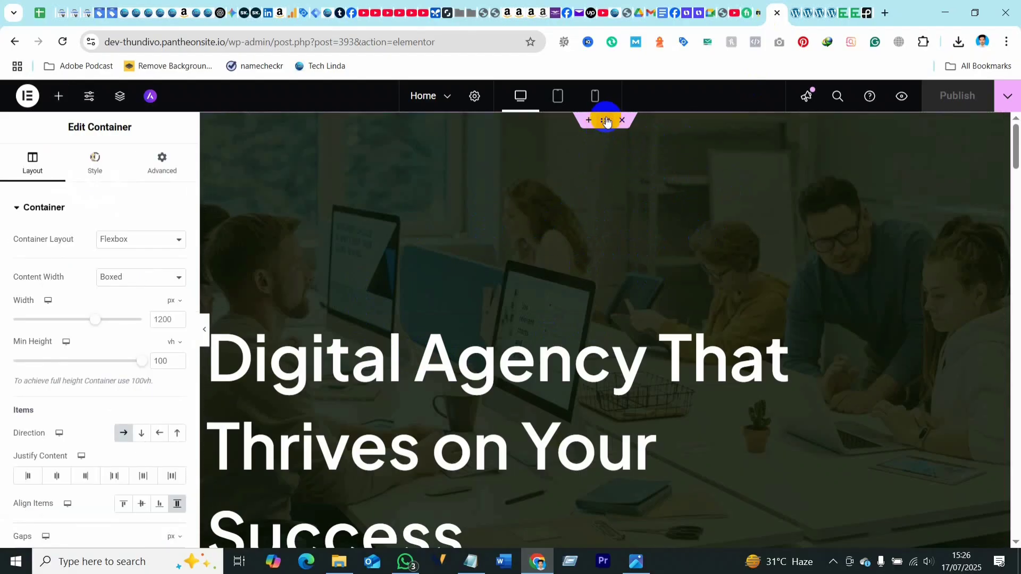
pyautogui.click(96, 161)
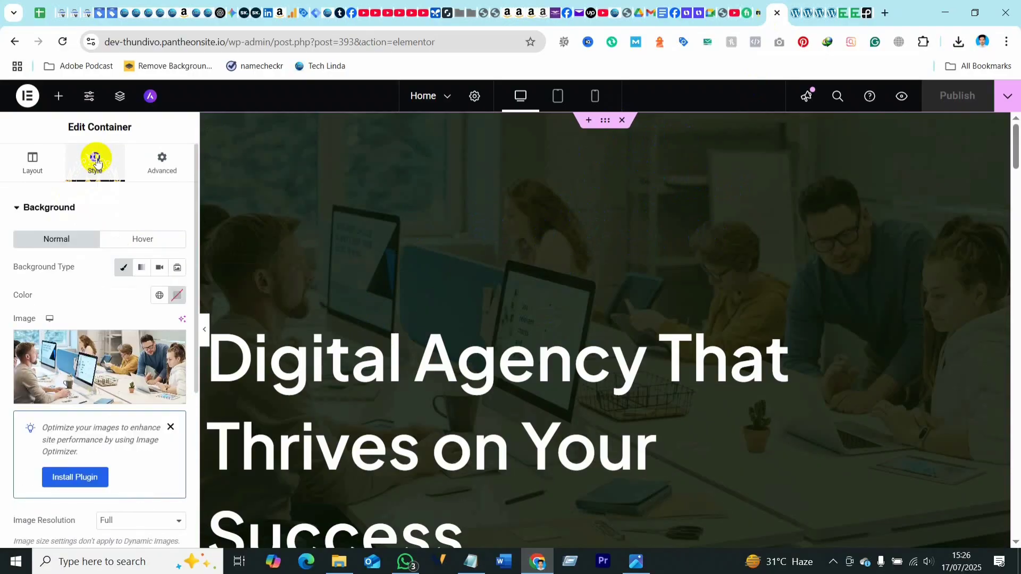
pyautogui.click(92, 361)
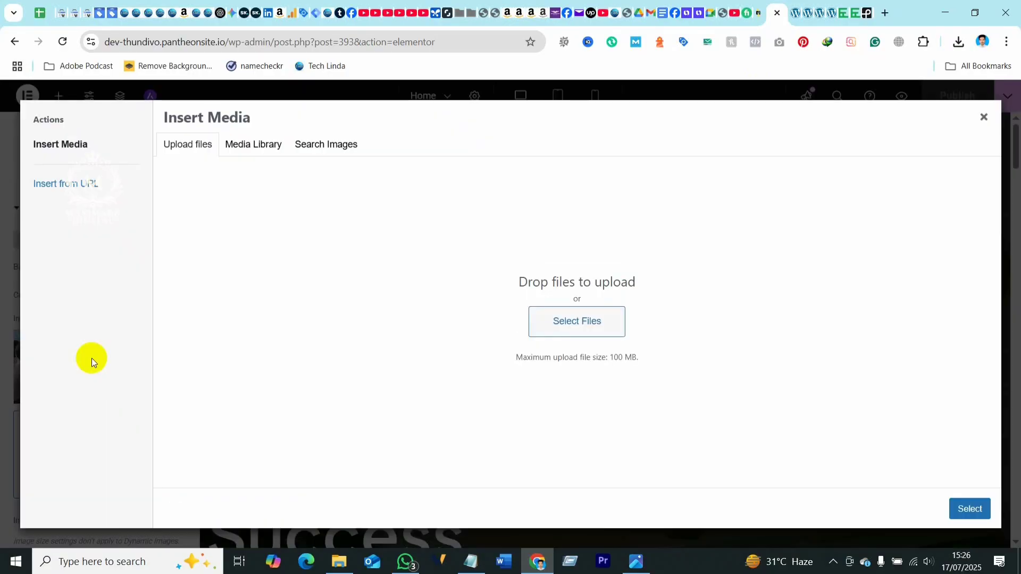
pyautogui.click(254, 145)
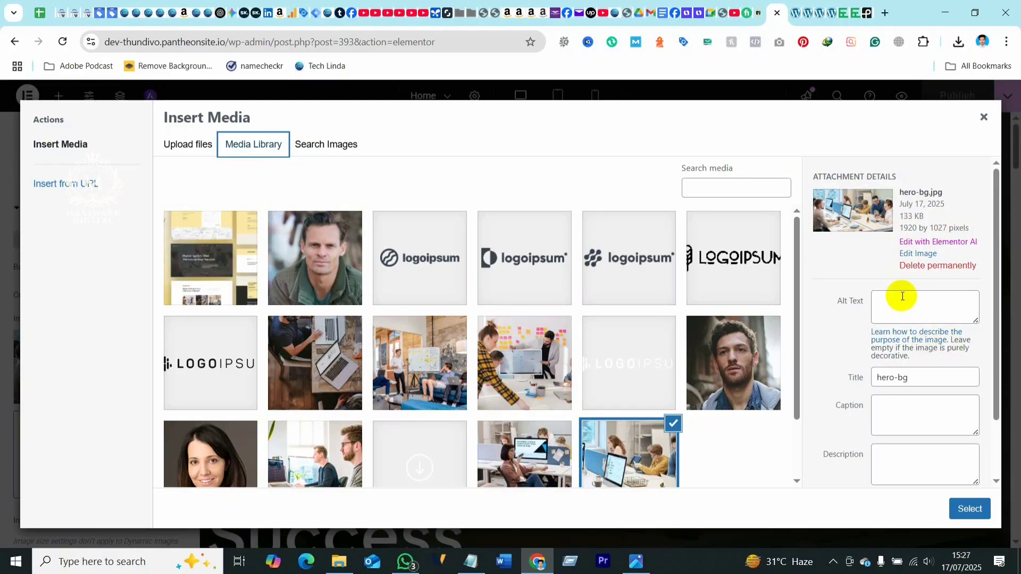
pyautogui.click(984, 116)
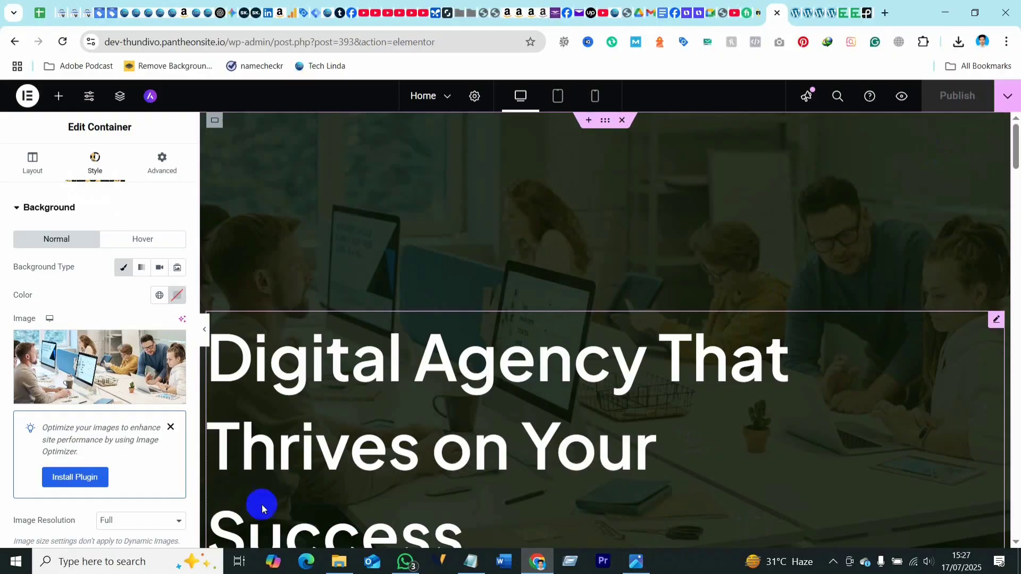
# Minimize the browser and image viewer, move the Downloads window off the desktop icons, and open Canva on its home page.
pyautogui.click(945, 15)
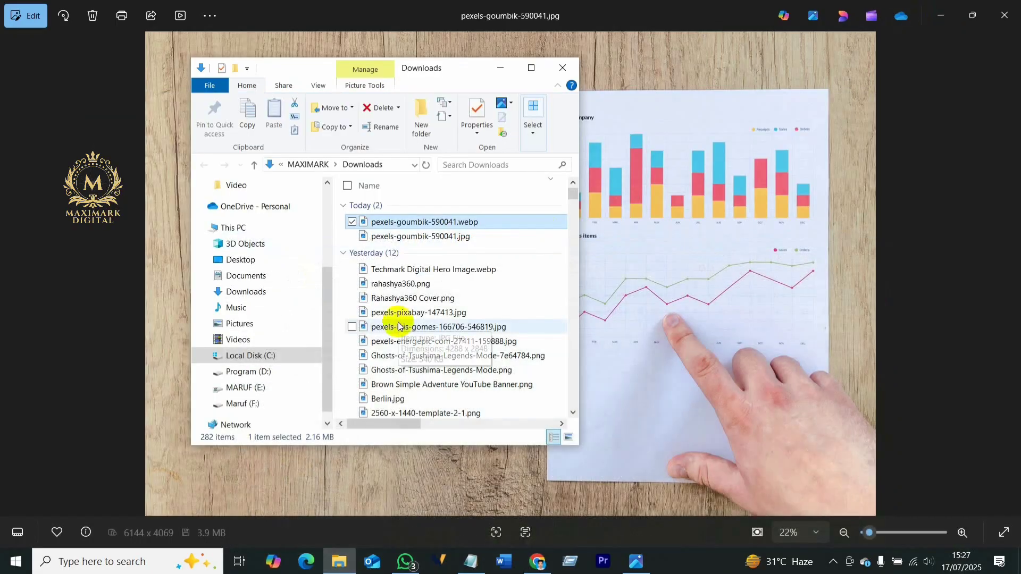
pyautogui.click(944, 15)
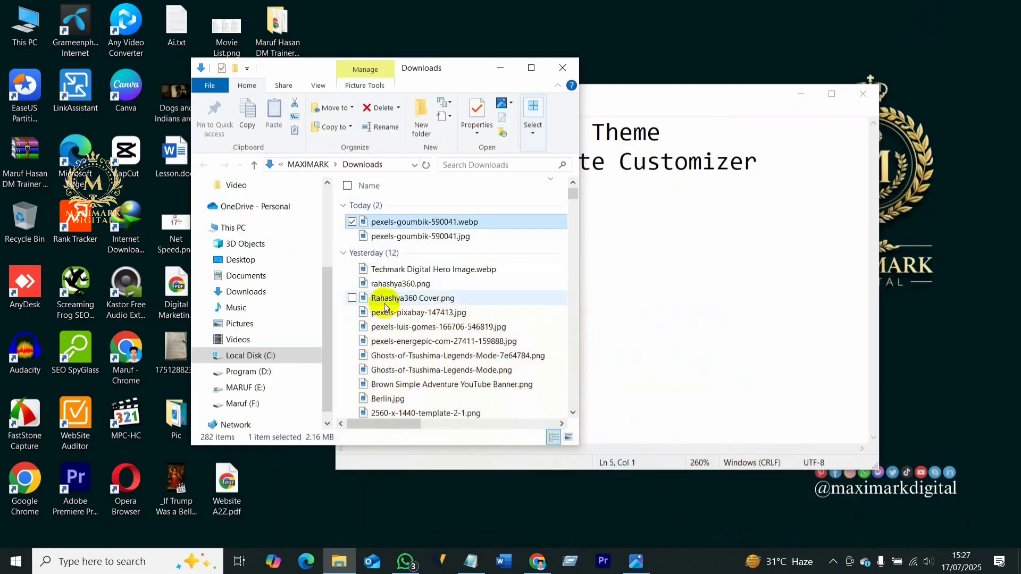
pyautogui.moveTo(459, 72); pyautogui.dragTo(661, 81)
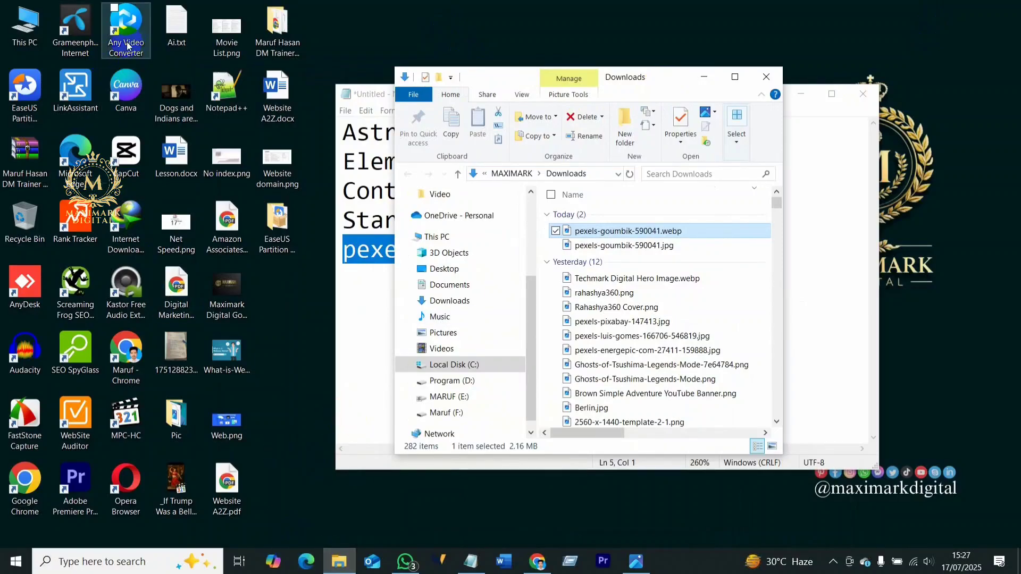
pyautogui.click(126, 87)
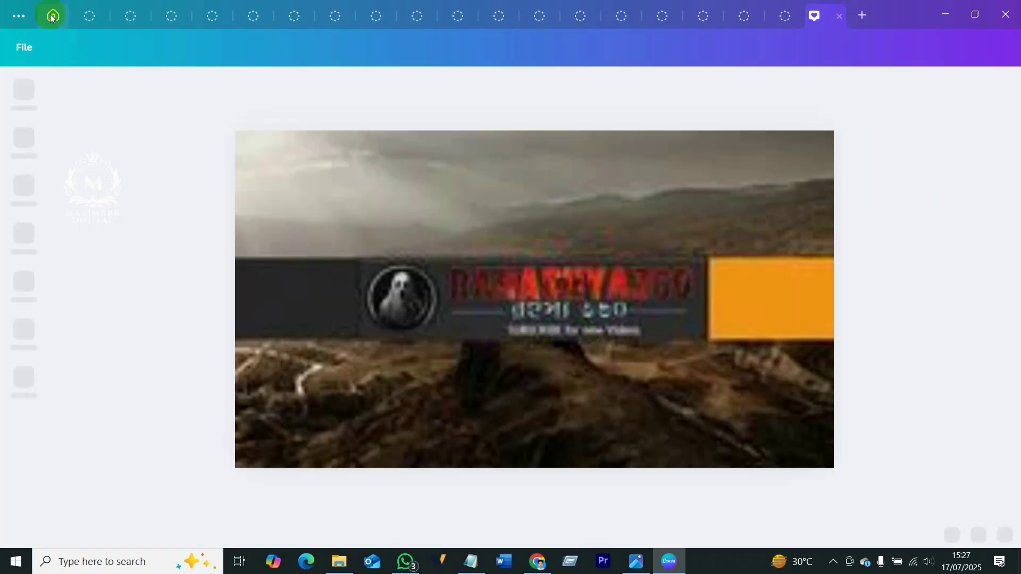
pyautogui.click(52, 16)
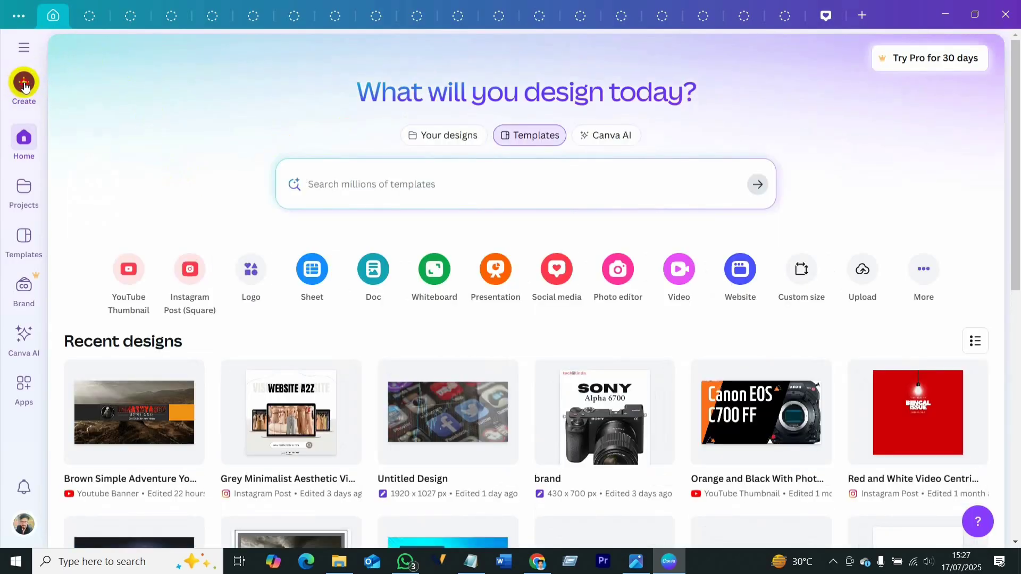
# Create a new custom-size design in Canva, 1920 px wide and 1027 px high.
pyautogui.click(24, 84)
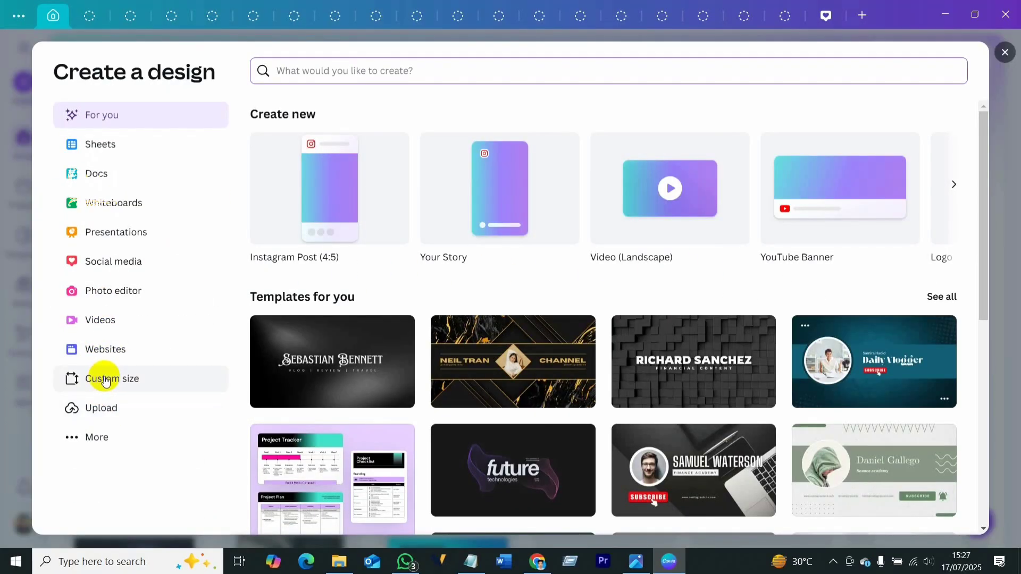
pyautogui.click(105, 380)
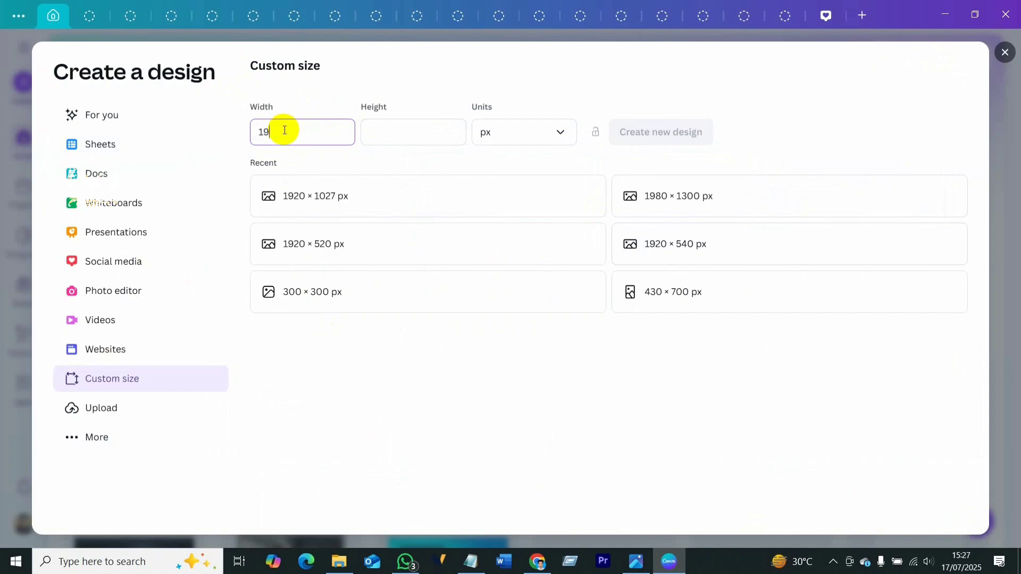
pyautogui.click(418, 139)
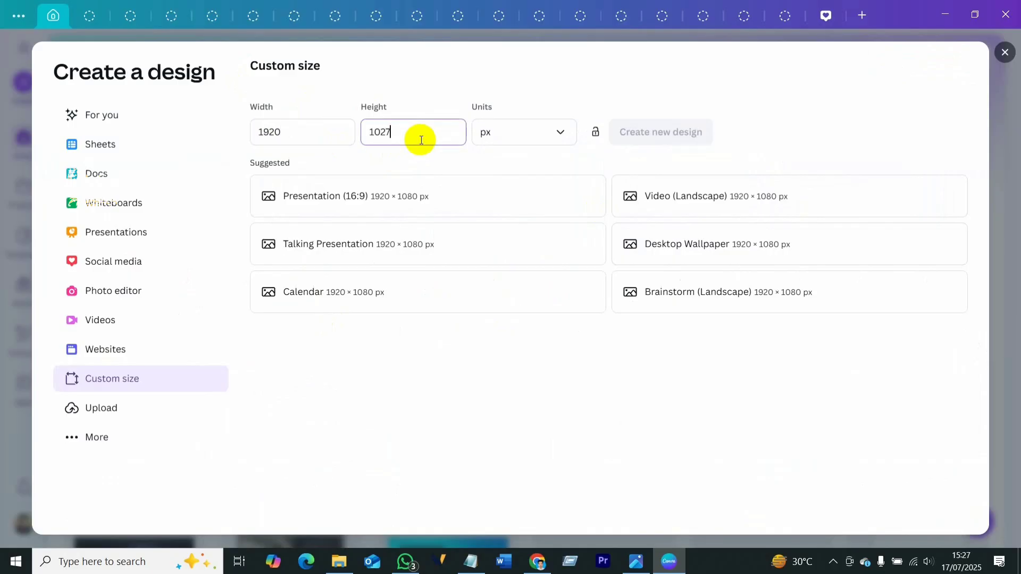
pyautogui.click(689, 133)
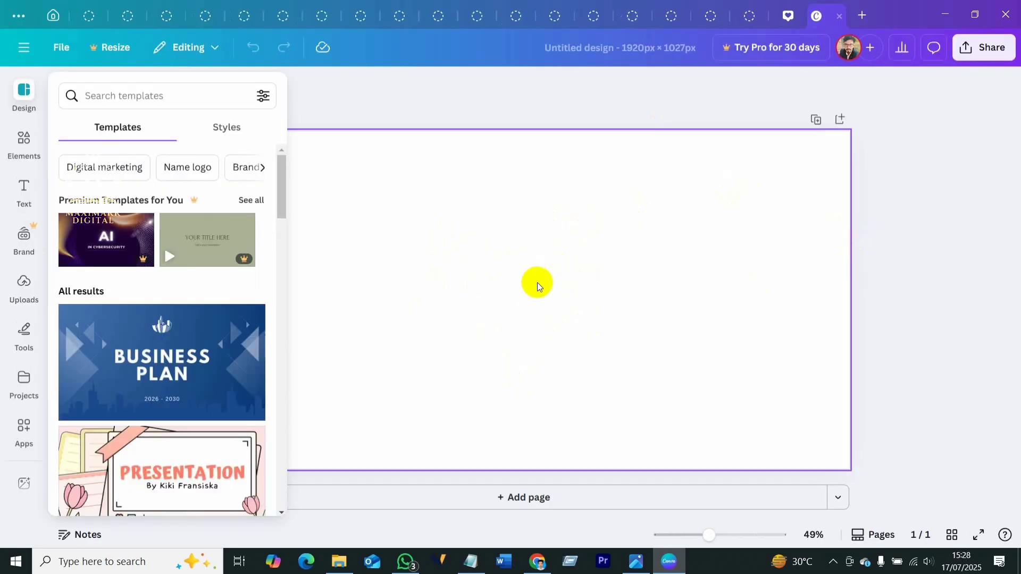
# Upload pexels-goumbik-590041.jpg from the Downloads folder to Canva and place the photo on the blank page.
pyautogui.click(506, 294)
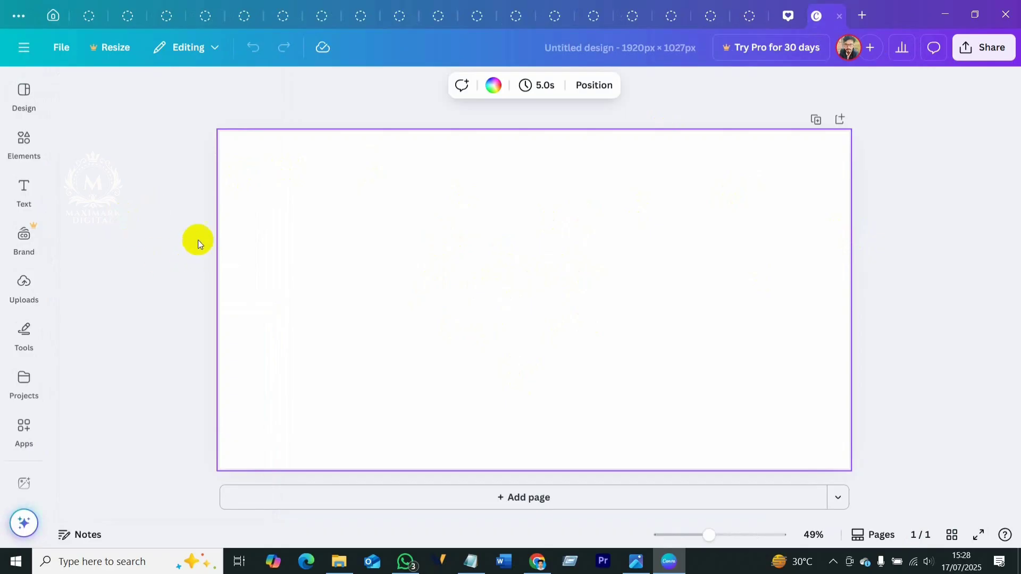
pyautogui.click(23, 287)
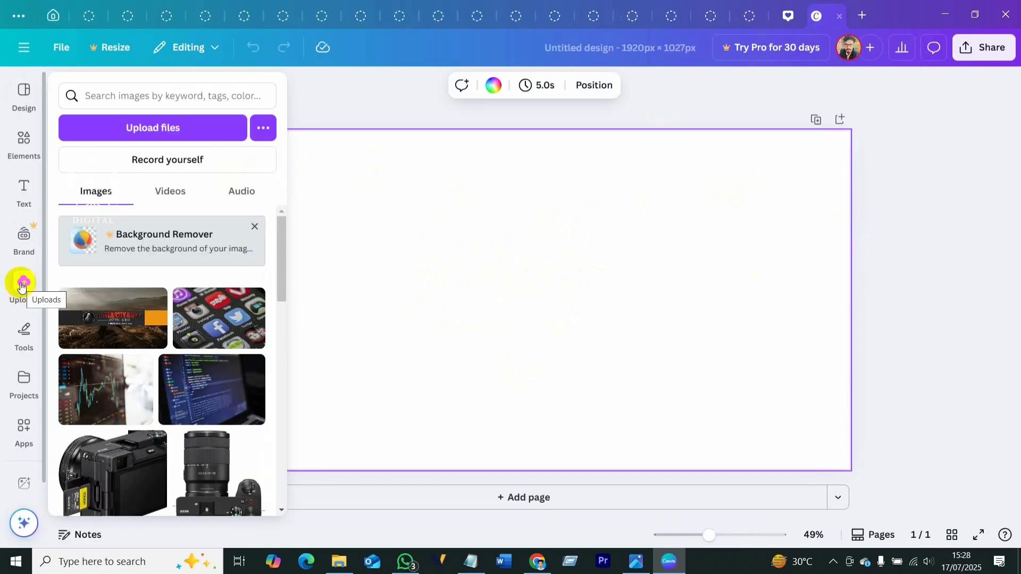
pyautogui.click(150, 127)
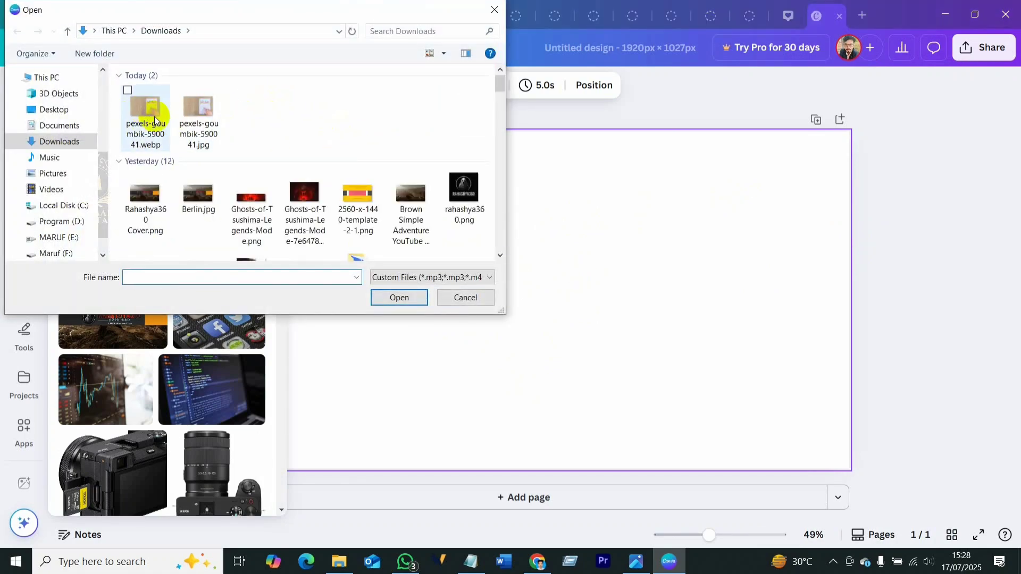
pyautogui.click(197, 109)
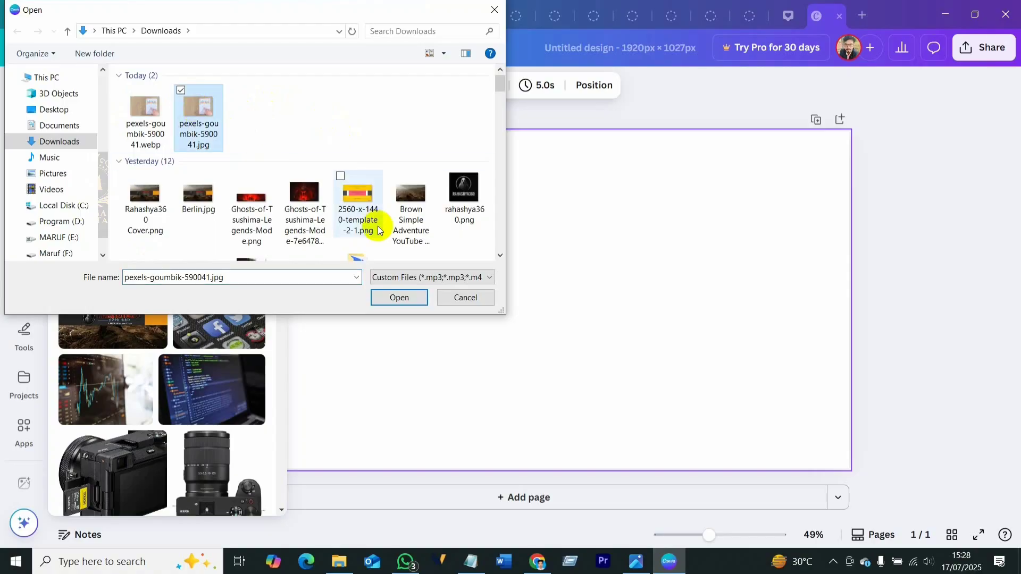
pyautogui.click(400, 299)
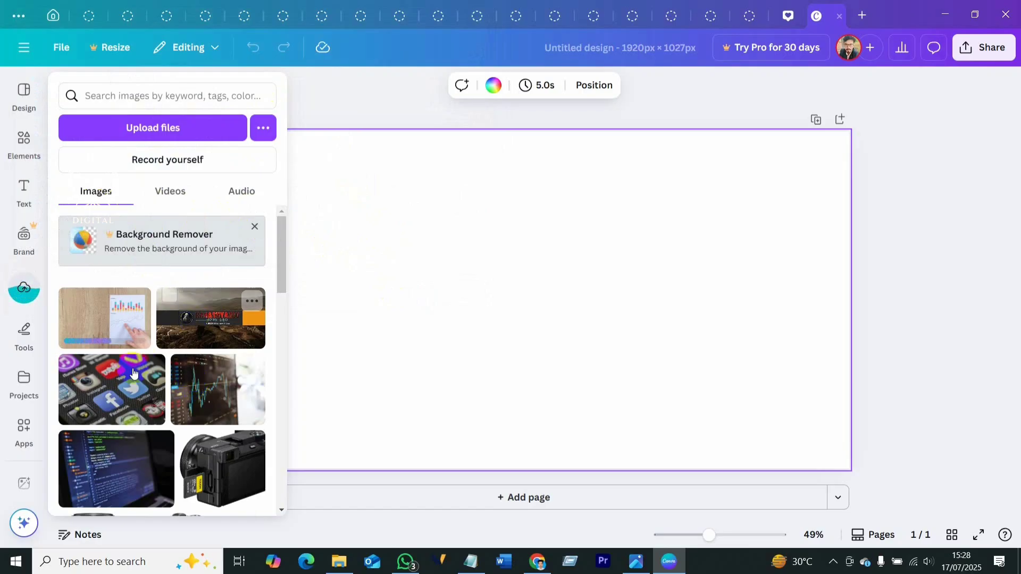
pyautogui.click(104, 320)
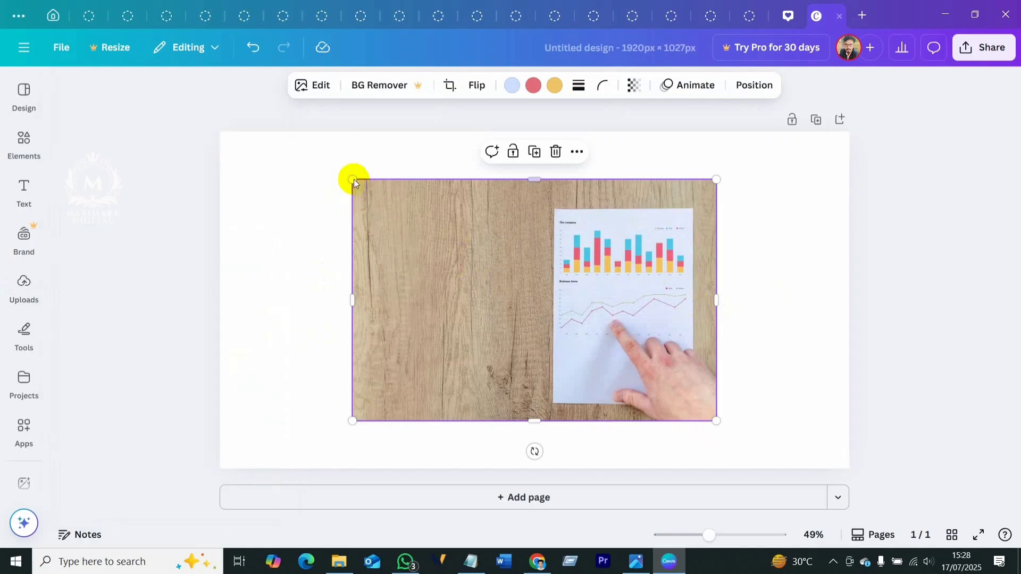
# Enlarge the photo from its corners and right edge until it covers the whole 1920 × 1027 px page.
pyautogui.moveTo(353, 180); pyautogui.dragTo(240, 105)
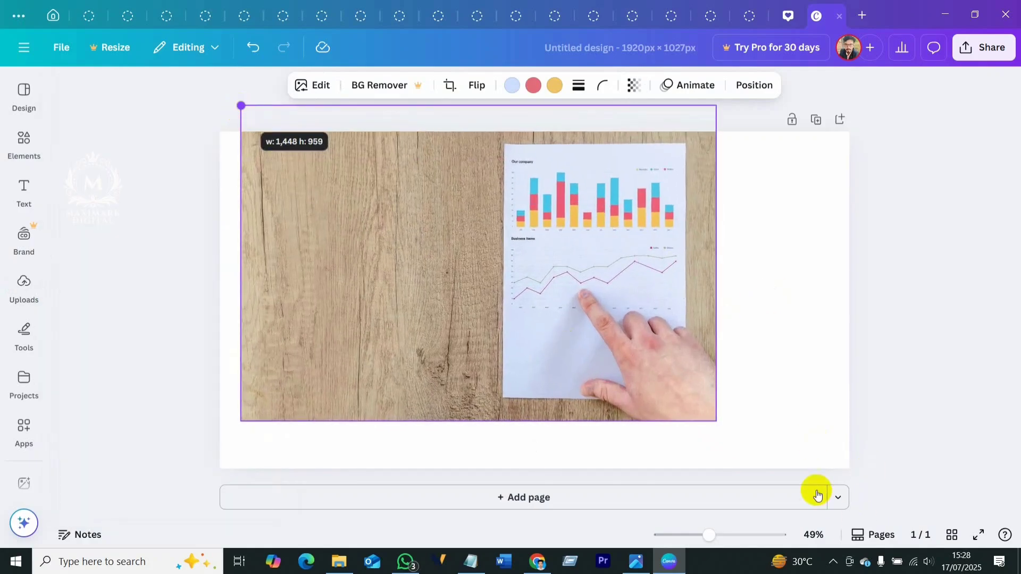
pyautogui.moveTo(714, 421); pyautogui.dragTo(843, 506)
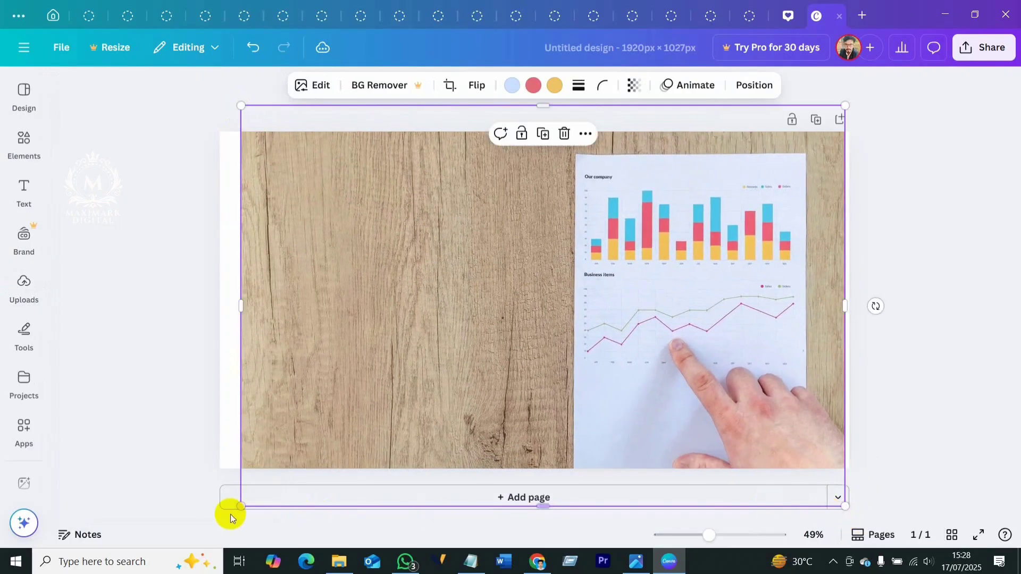
pyautogui.moveTo(241, 504); pyautogui.dragTo(219, 519)
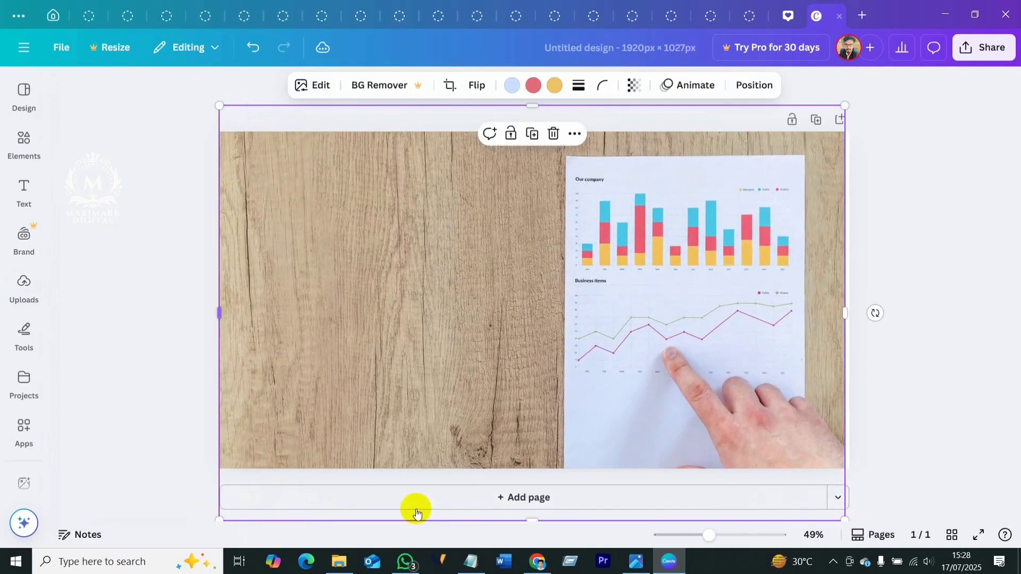
pyautogui.click(893, 208)
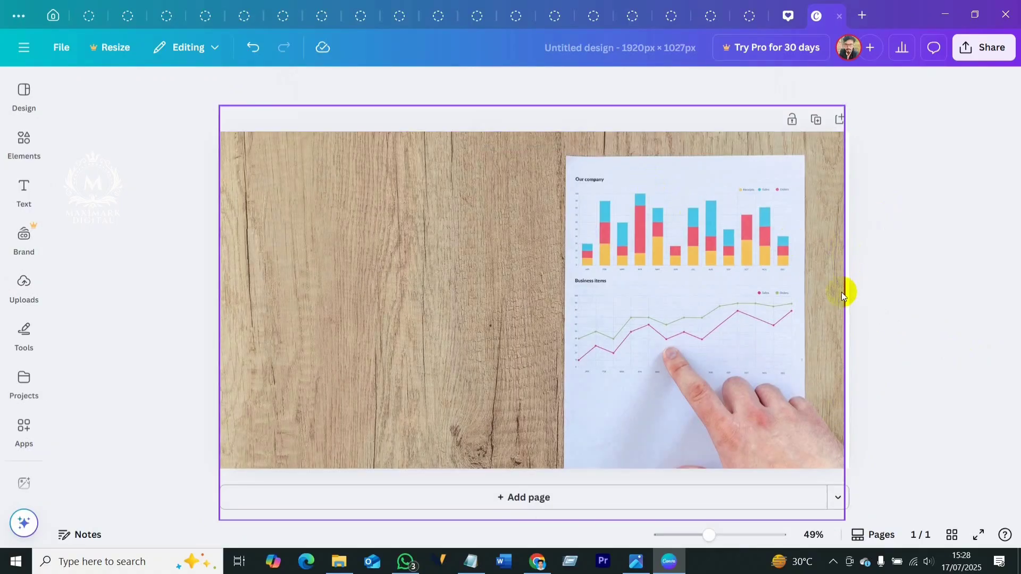
pyautogui.click(823, 293)
pyautogui.moveTo(845, 311); pyautogui.dragTo(849, 311)
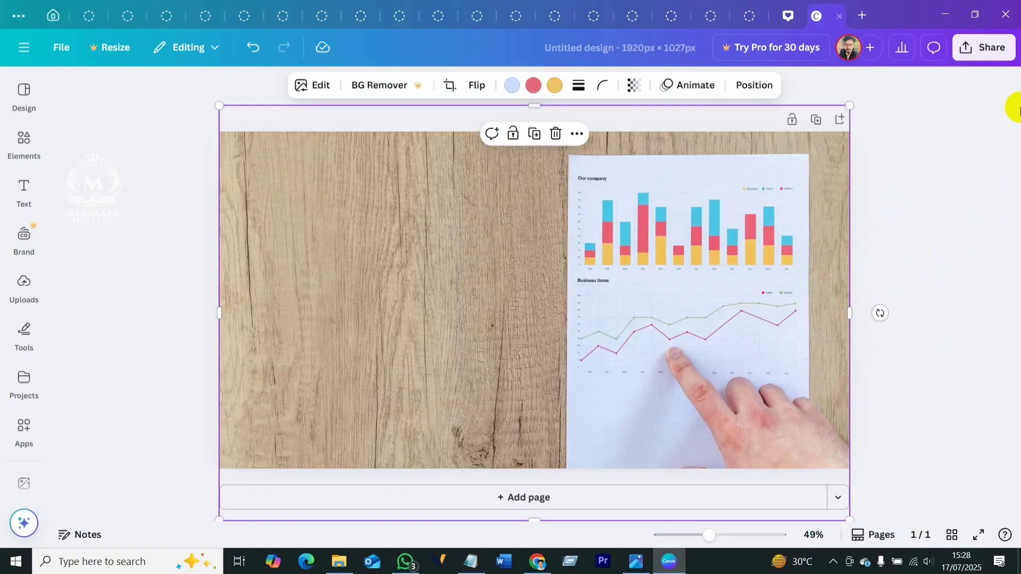
# Download the design as a PNG and save it in the Downloads folder as Des1.png, without replacing Untitled design.png.
pyautogui.click(993, 48)
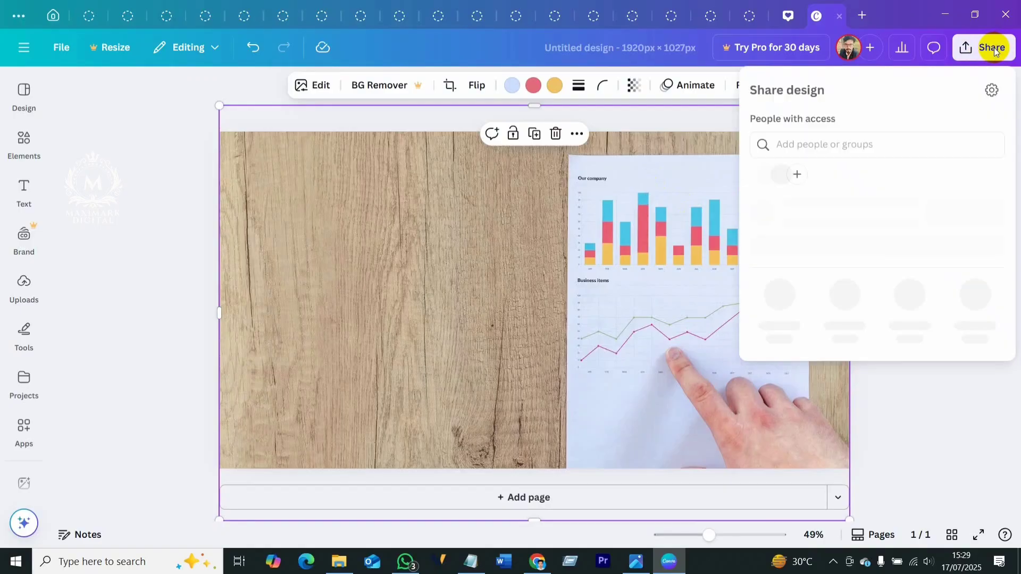
pyautogui.click(780, 325)
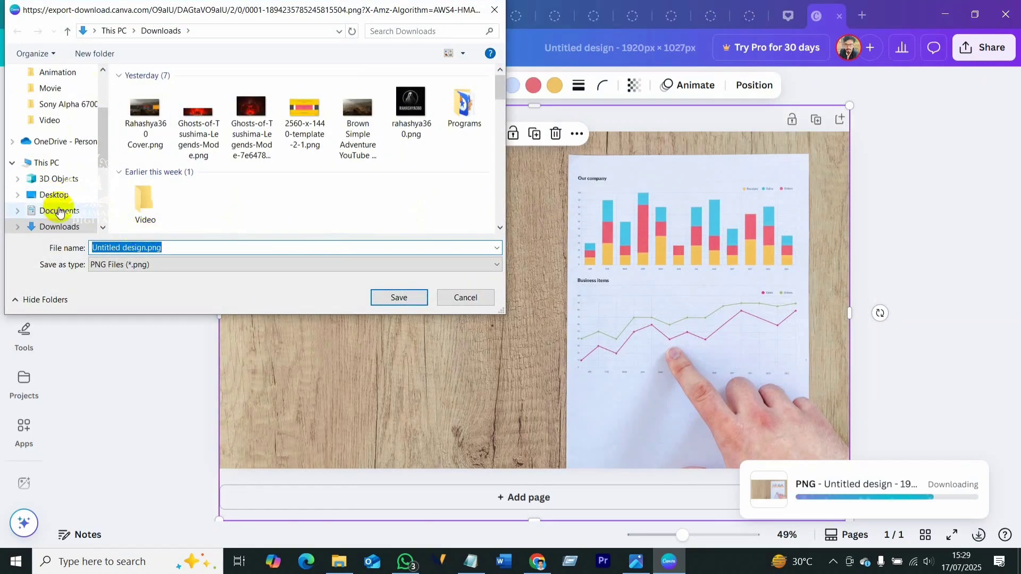
pyautogui.click(398, 299)
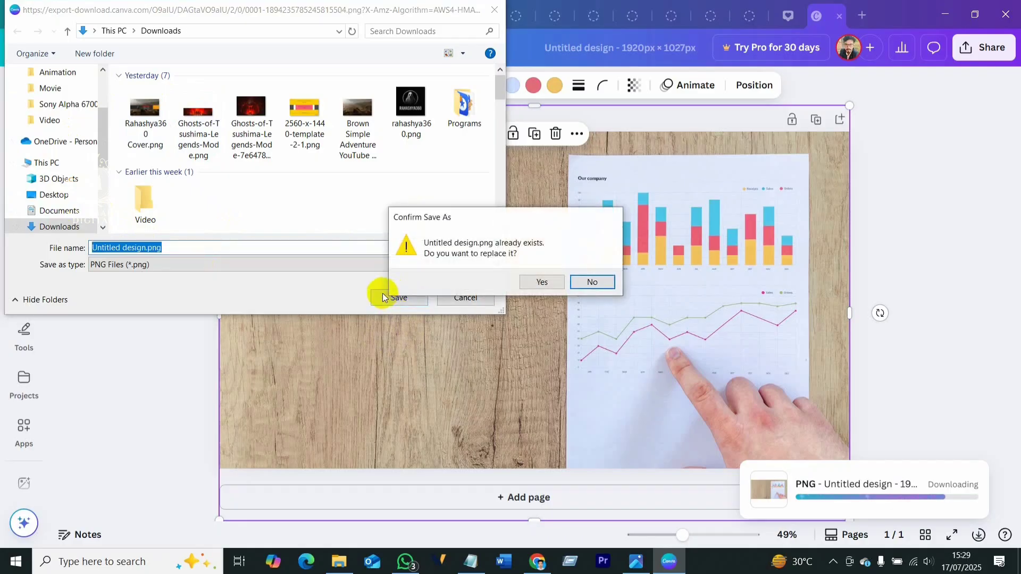
pyautogui.click(588, 283)
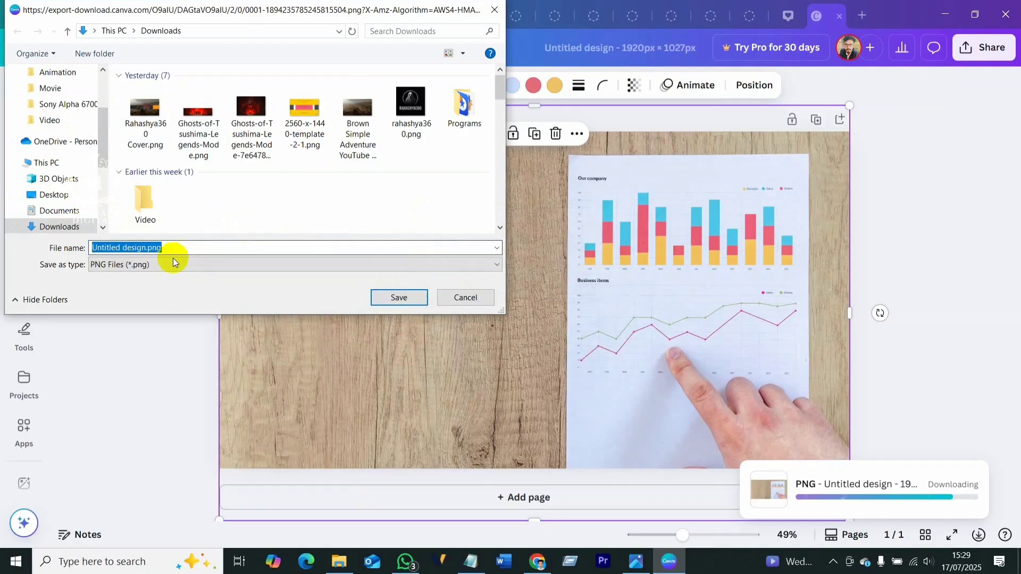
pyautogui.click(147, 248)
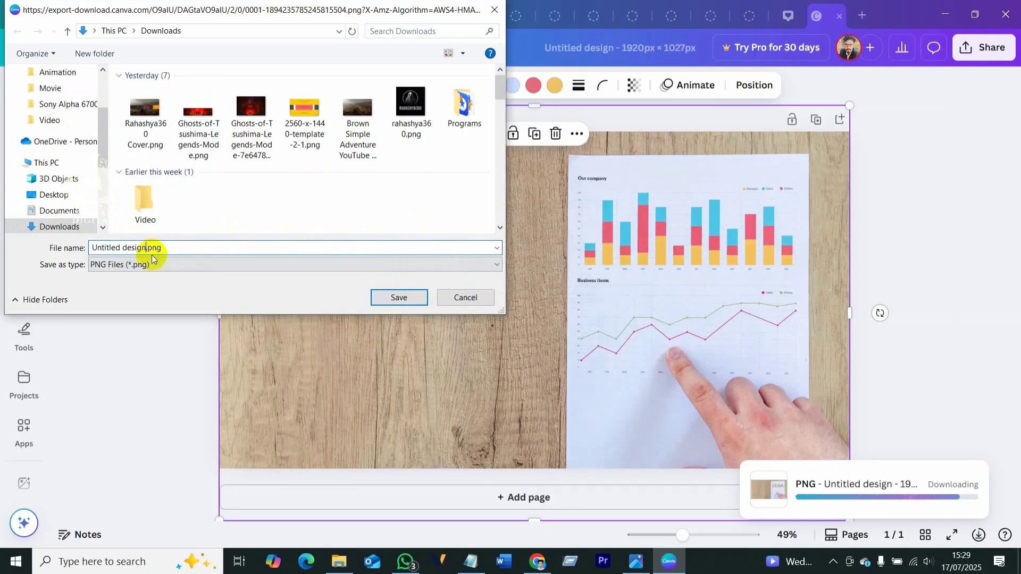
pyautogui.press('BackSpace')
pyautogui.press('BackSpace')
pyautogui.press('BackSpace')
pyautogui.press('BackSpace')
pyautogui.press('BackSpace')
pyautogui.press('BackSpace')
pyautogui.press('BackSpace')
pyautogui.press('BackSpace')
pyautogui.press('BackSpace')
pyautogui.press('BackSpace')
pyautogui.press('BackSpace')
pyautogui.press('BackSpace')
pyautogui.press('BackSpace')
pyautogui.press('BackSpace')
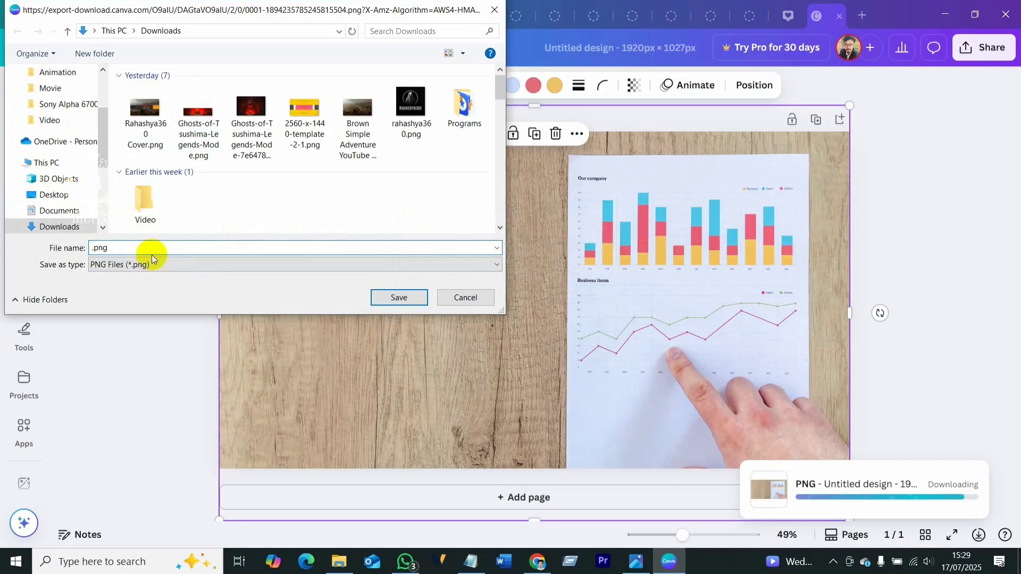
pyautogui.write('Des1')
pyautogui.click(398, 297)
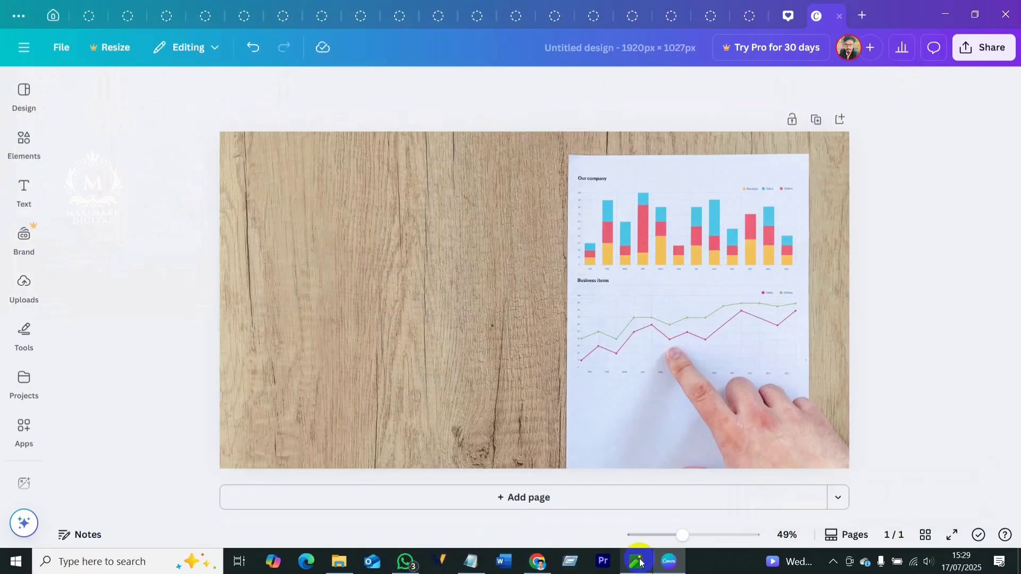
# Open Webp Converter, set the conversion to JPG/PNG to Webp, and convert Des1.png from the Downloads folder.
pyautogui.click(441, 561)
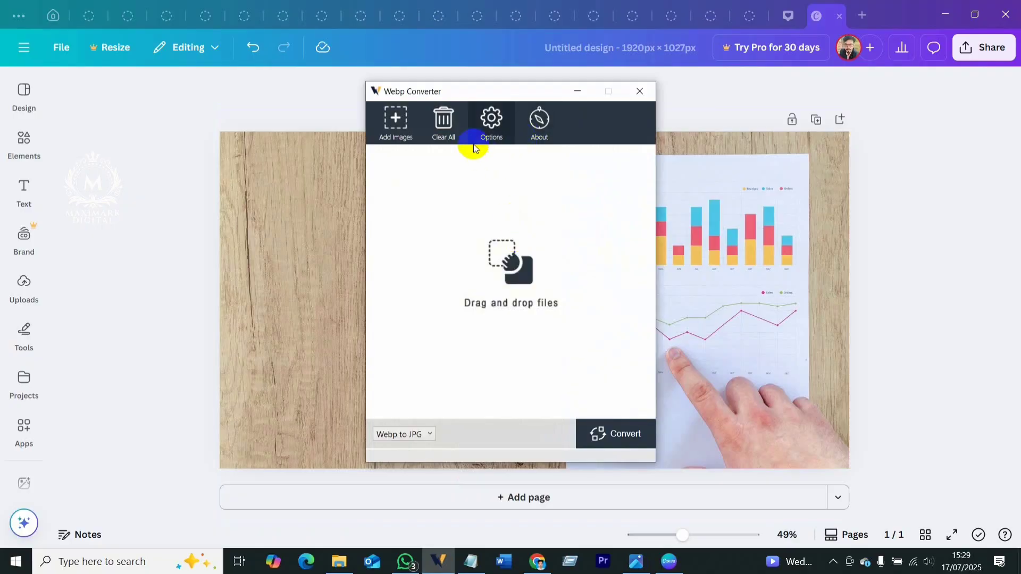
pyautogui.click(405, 435)
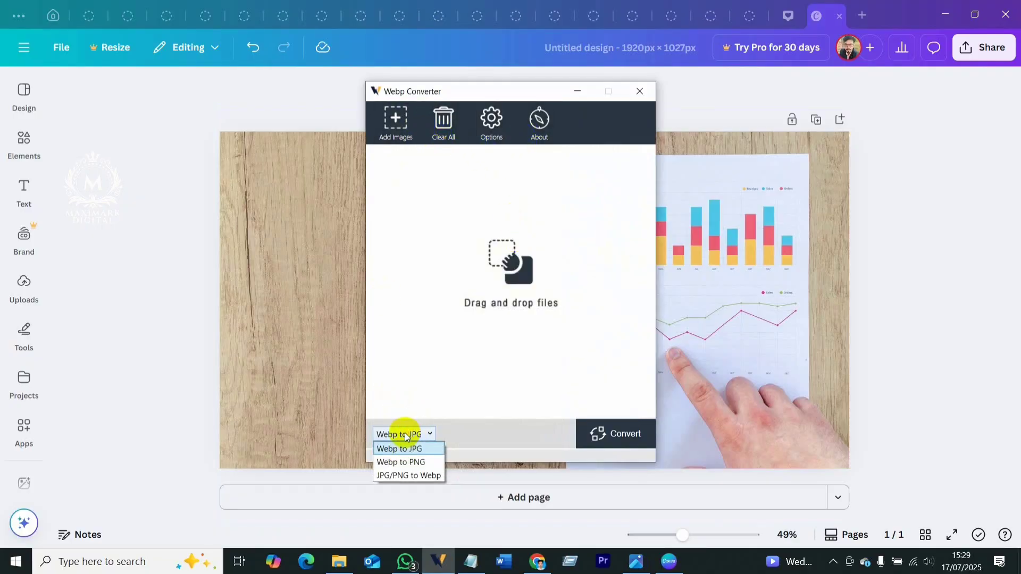
pyautogui.click(402, 475)
pyautogui.click(396, 120)
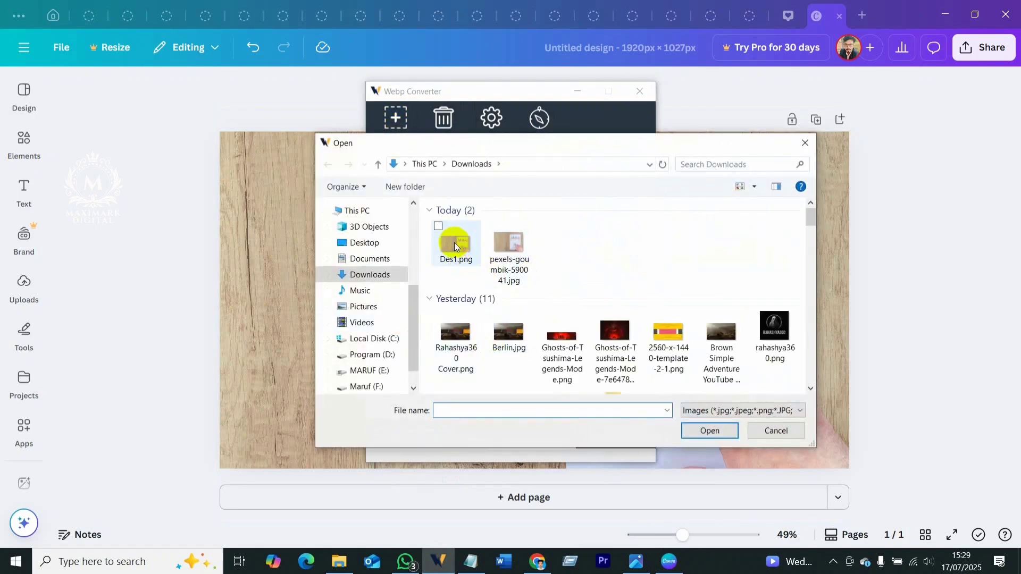
pyautogui.click(455, 248)
pyautogui.click(709, 430)
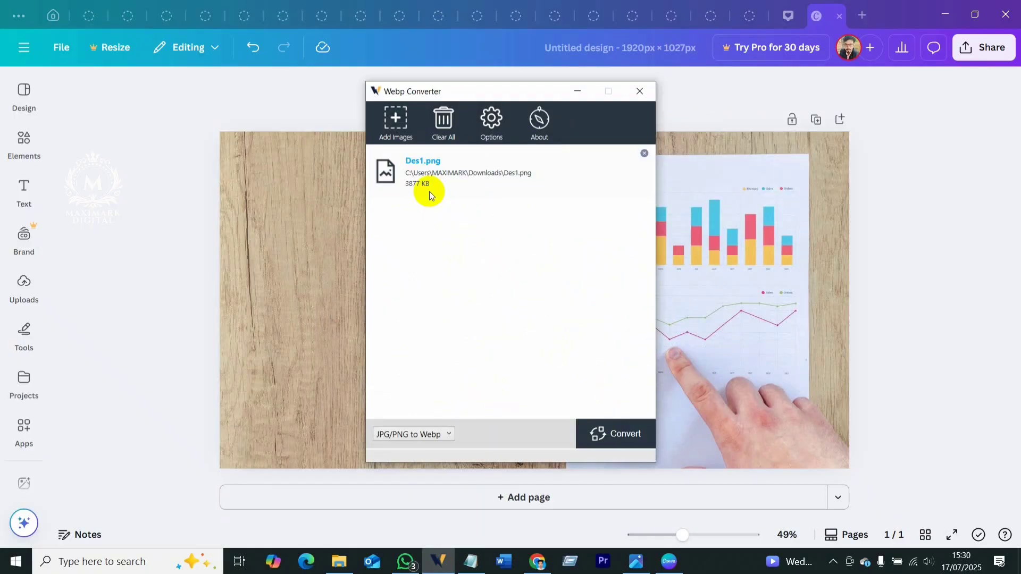
pyautogui.click(613, 439)
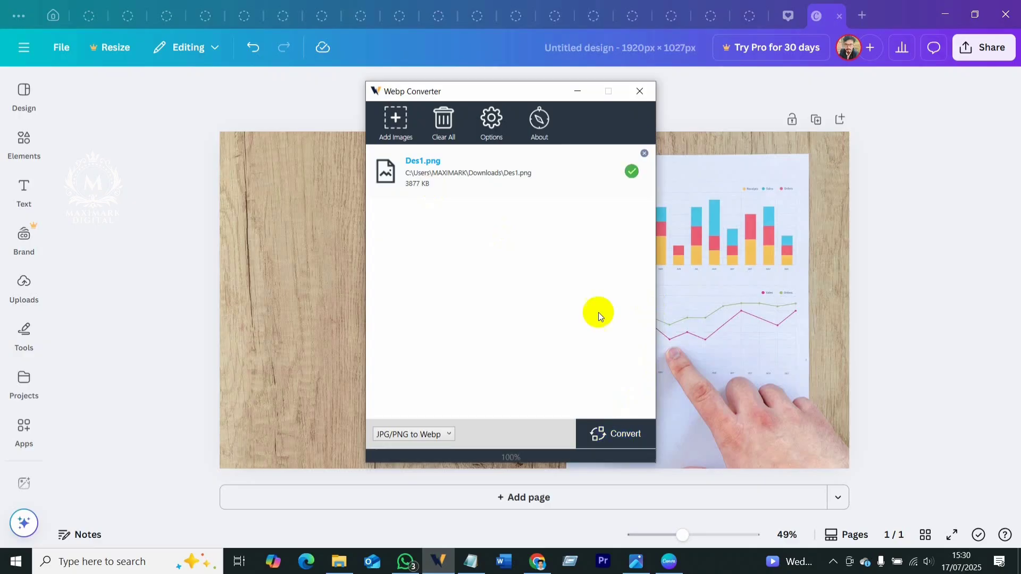
# Check the converter's save path and WebP compression options, and close the converter.
pyautogui.click(491, 118)
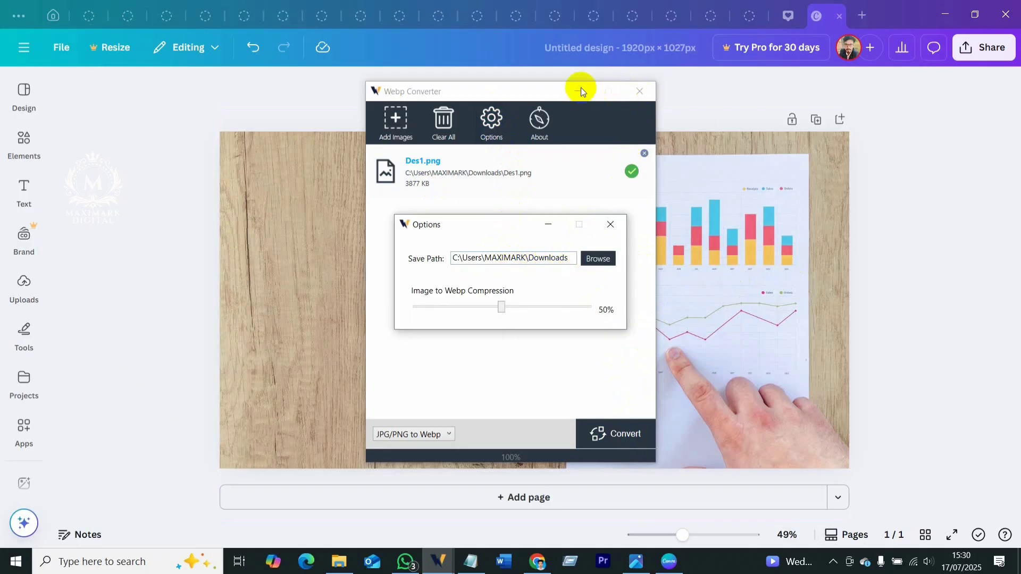
pyautogui.click(611, 224)
pyautogui.click(640, 91)
# Minimize Canva, open Des1.webp from the Downloads window, examine its dimensions, file size and detail up close, and close the image viewer.
pyautogui.click(945, 14)
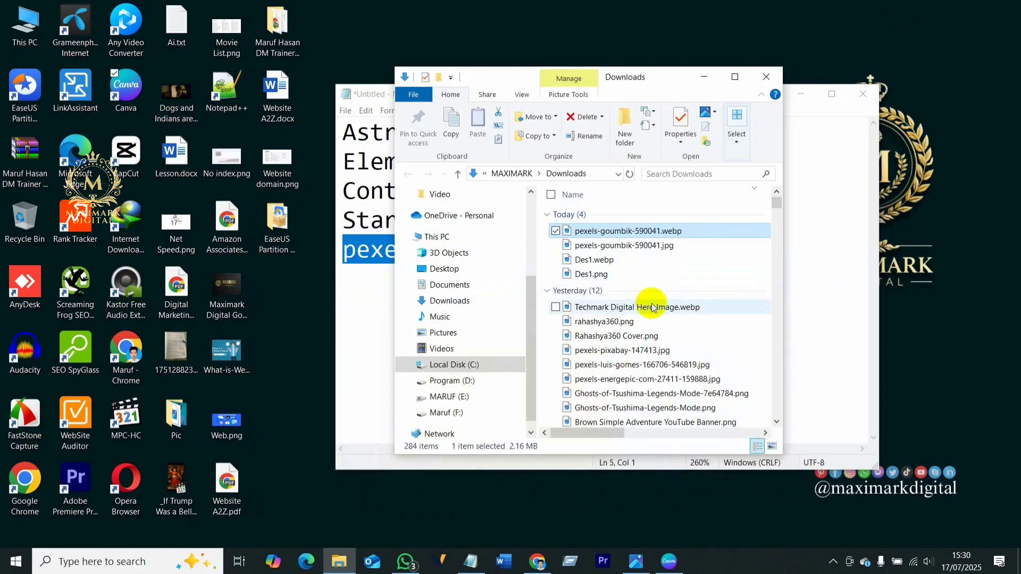
pyautogui.click(600, 263)
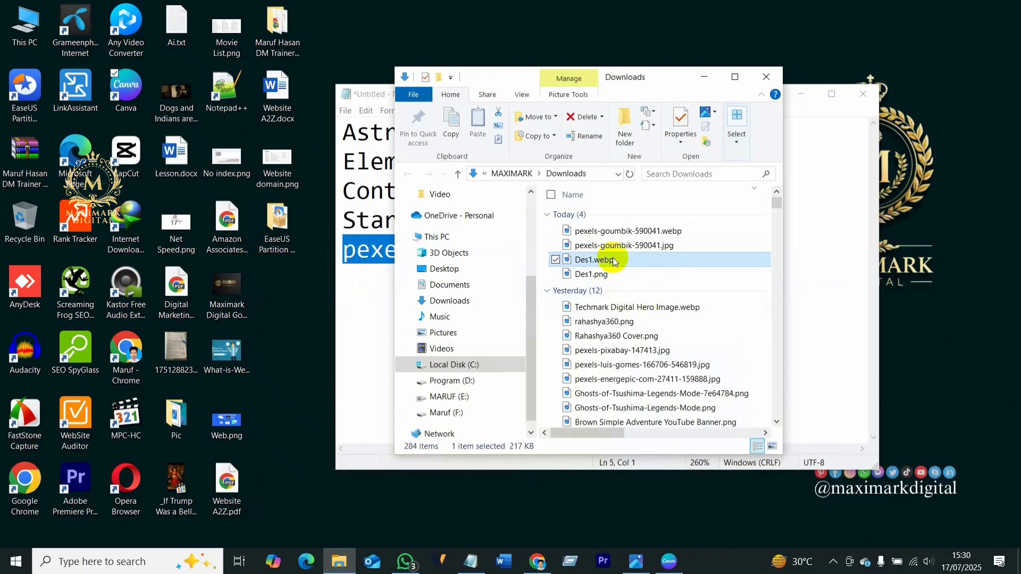
pyautogui.doubleClick(612, 261)
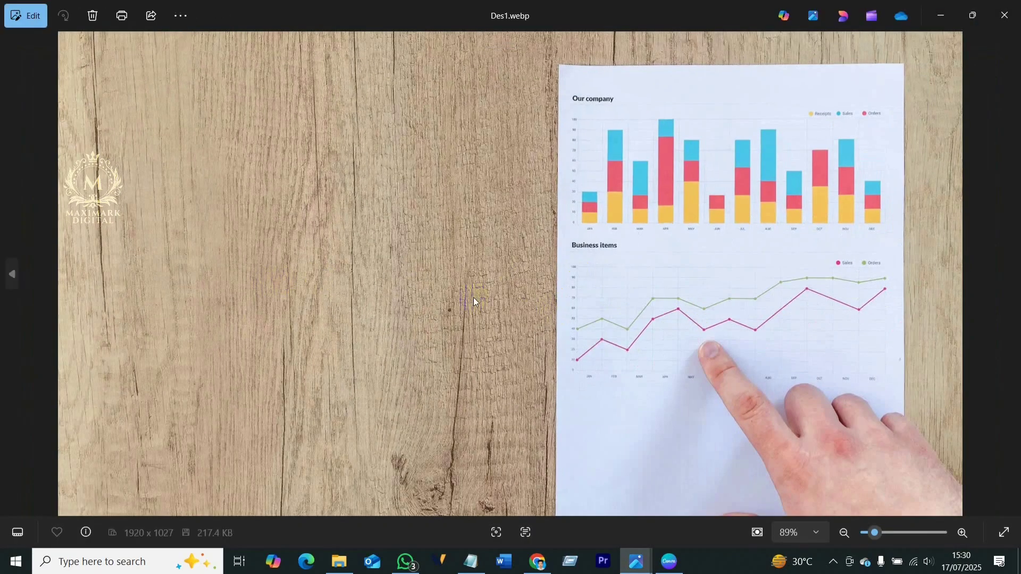
pyautogui.scroll(3, 513, 276)
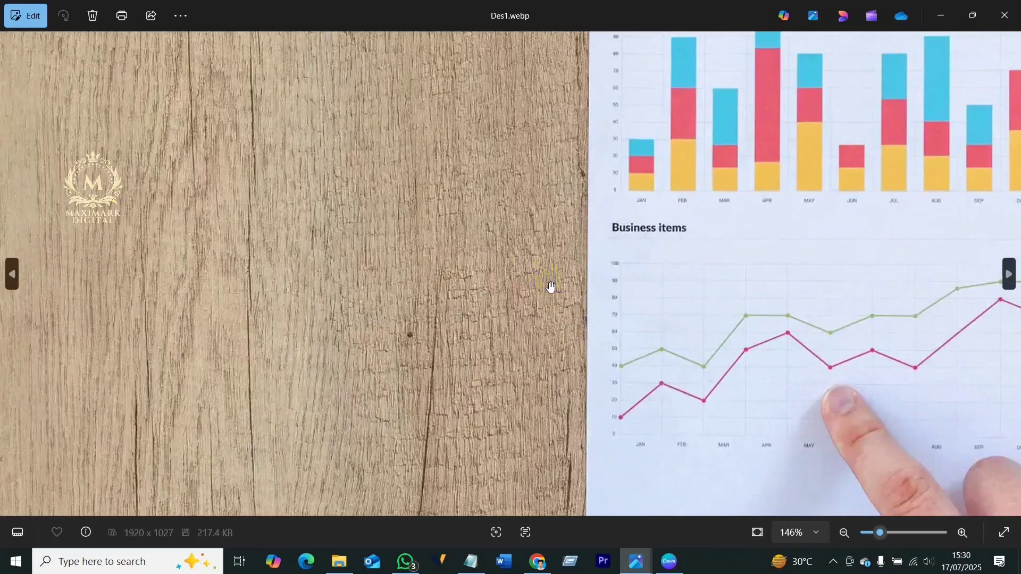
pyautogui.scroll(-3, 550, 287)
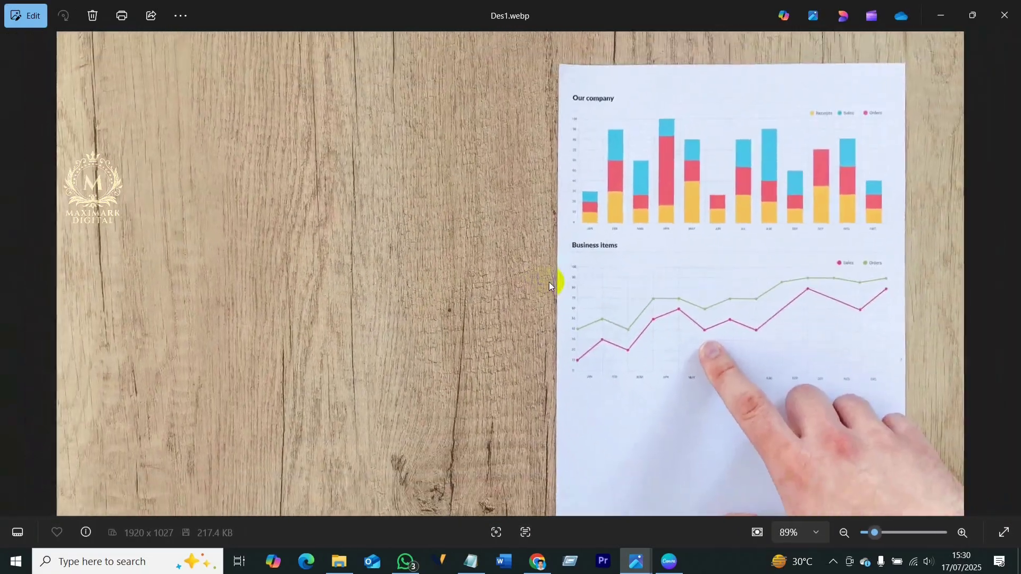
pyautogui.click(1003, 15)
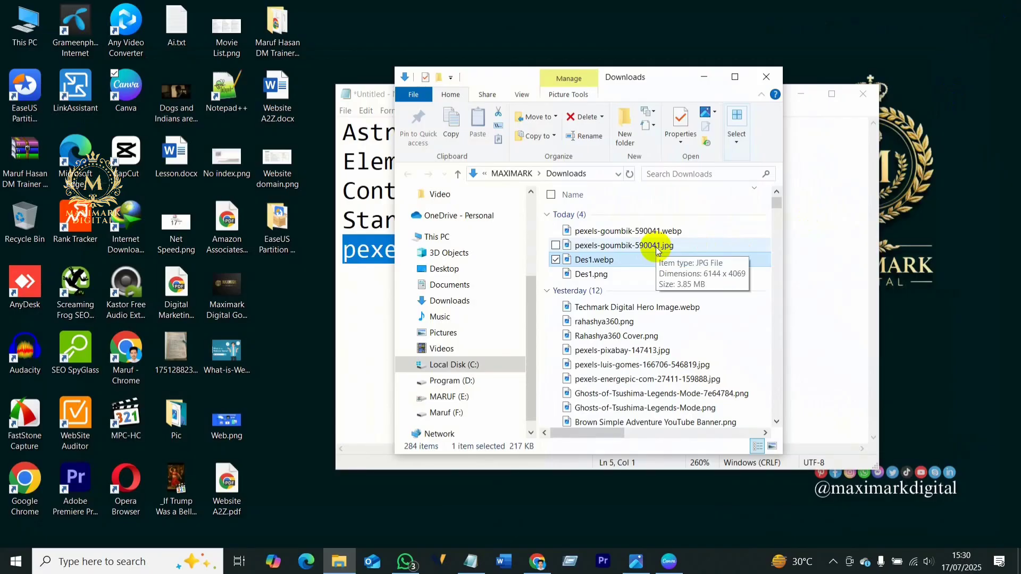
# Close the Downloads window, switch back to the Elementor editor in Chrome, and upload Des1.webp from Downloads for the hero container's background image.
pyautogui.click(765, 80)
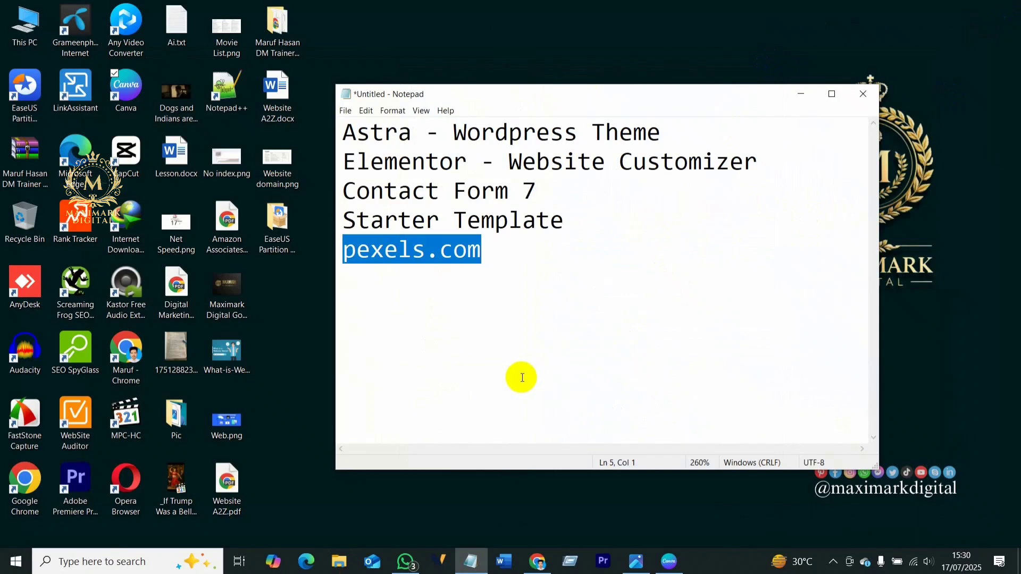
pyautogui.click(536, 561)
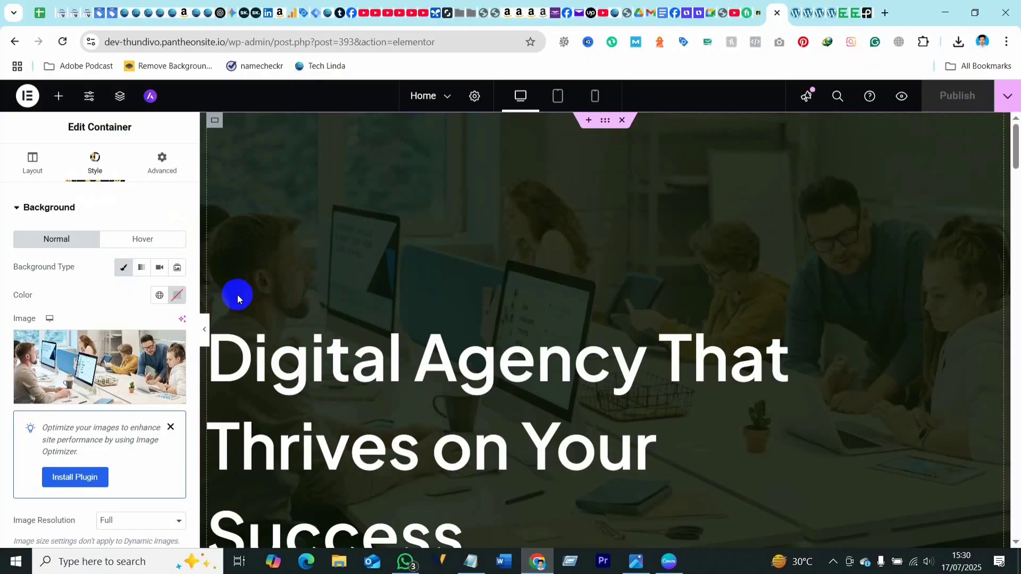
pyautogui.moveTo(94, 365)
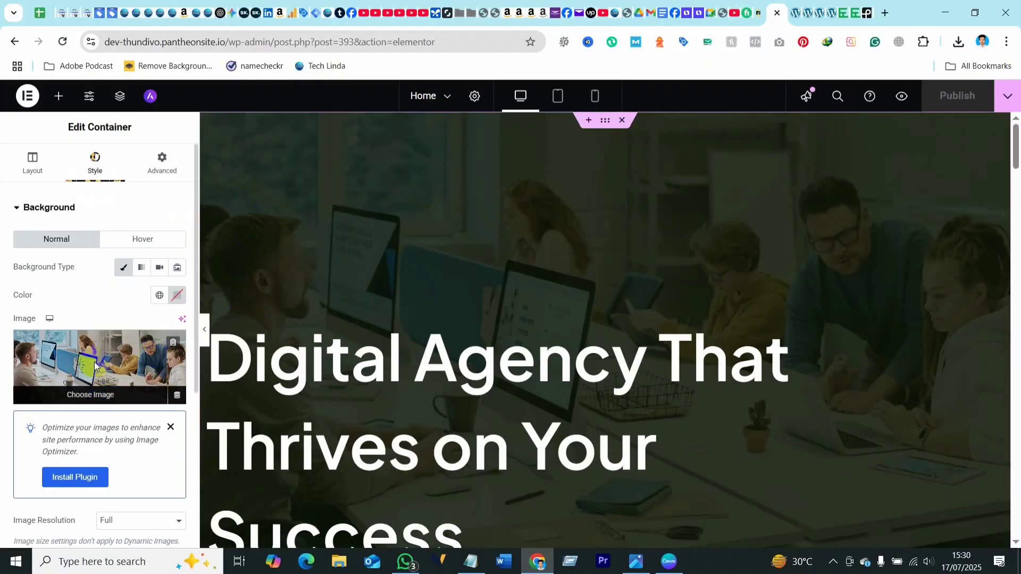
pyautogui.click(94, 365)
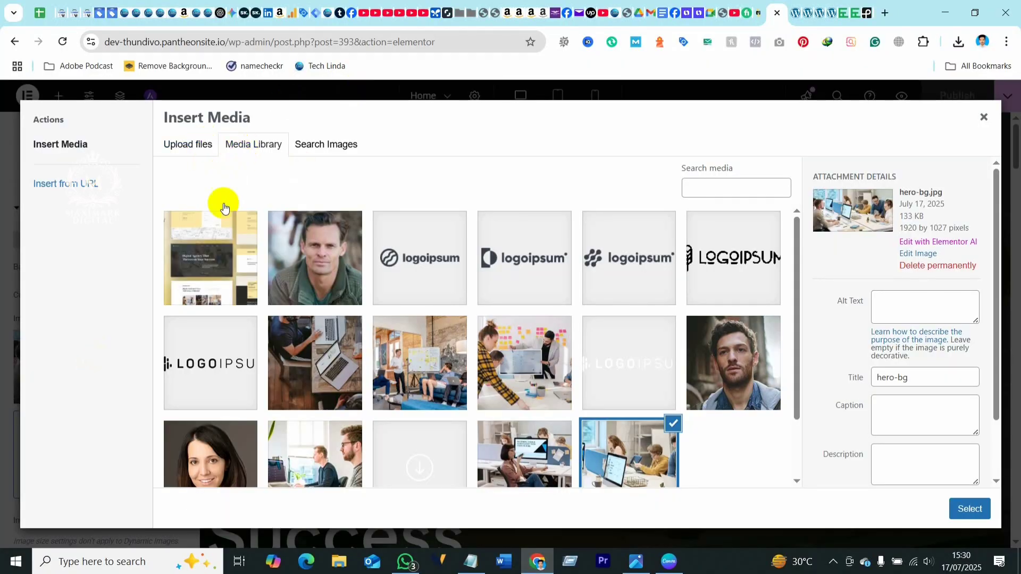
pyautogui.click(181, 150)
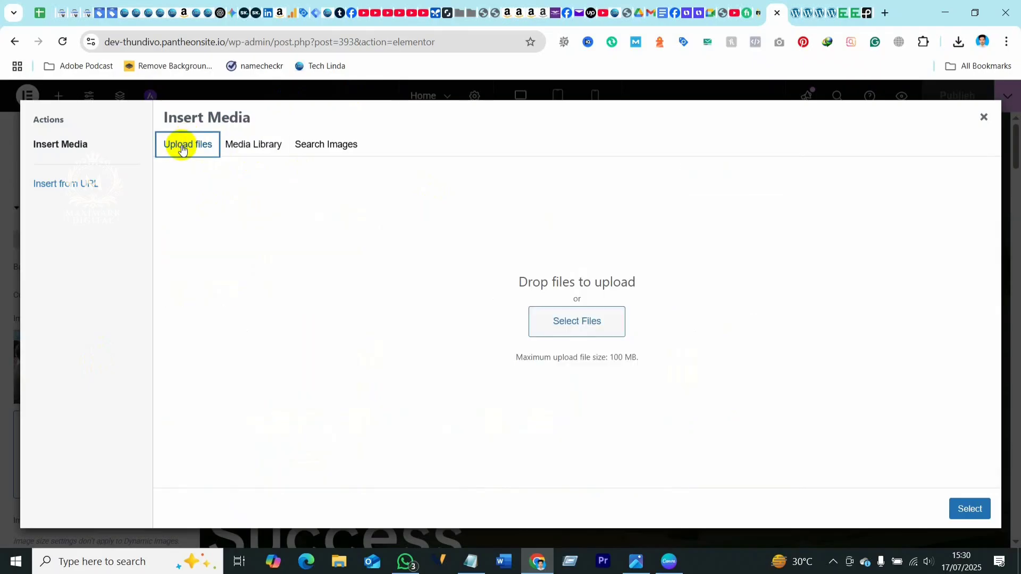
pyautogui.click(569, 323)
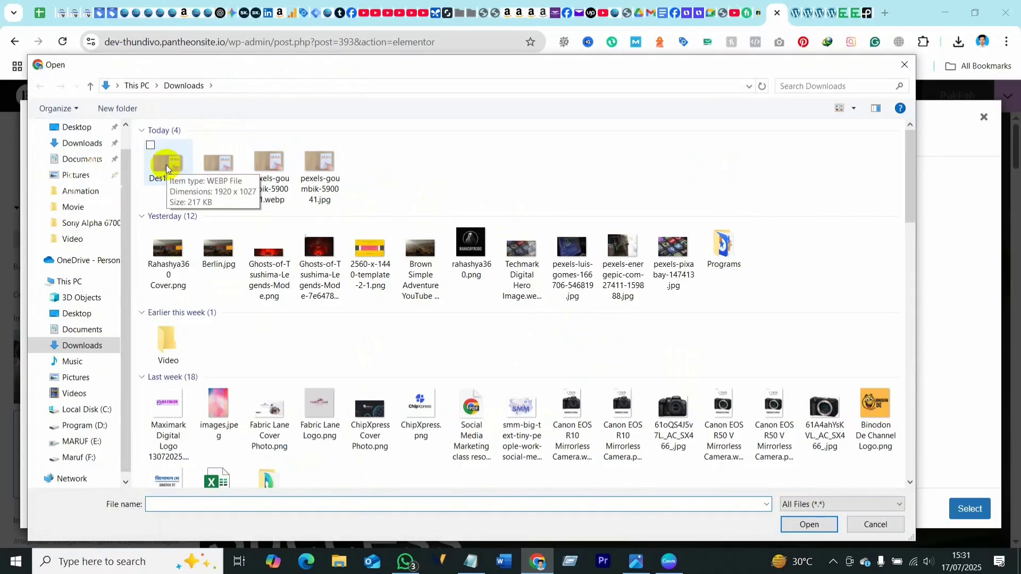
pyautogui.click(167, 168)
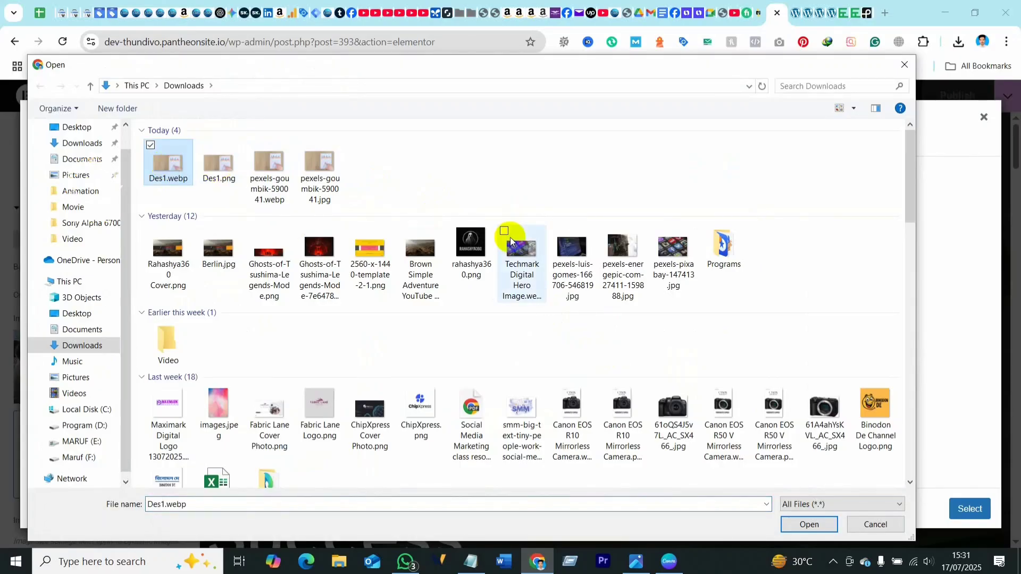
pyautogui.click(807, 524)
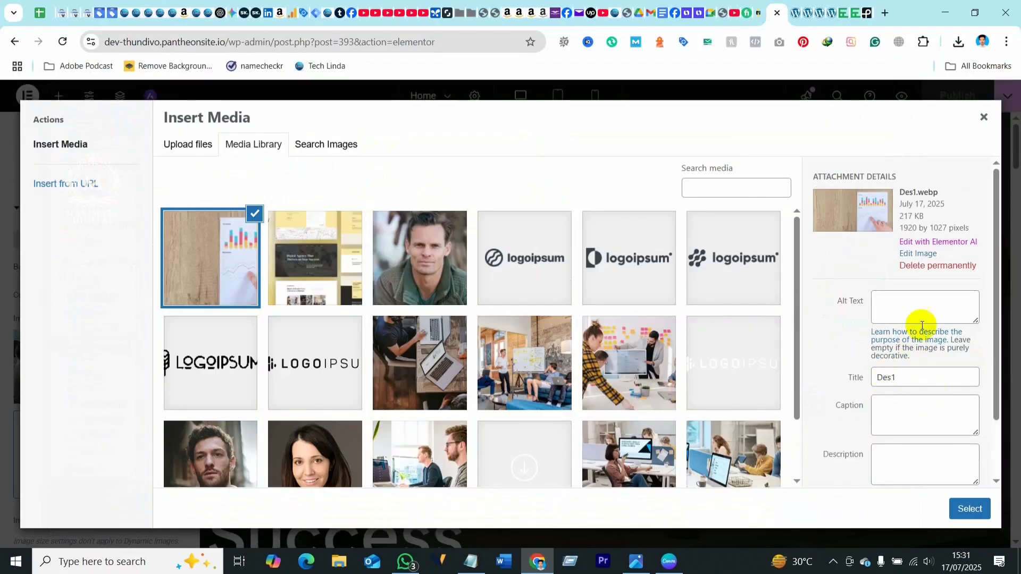
# Set the alt text of Des1.webp to Thundivo and apply the image as the hero container's background.
pyautogui.click(892, 303)
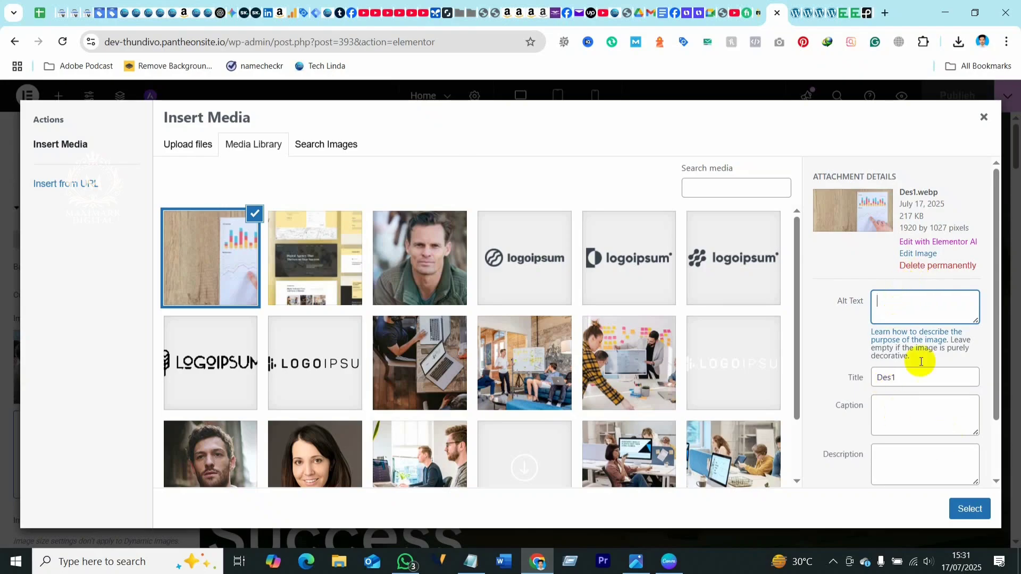
pyautogui.scroll(-2, 935, 383)
pyautogui.scroll(2, 923, 289)
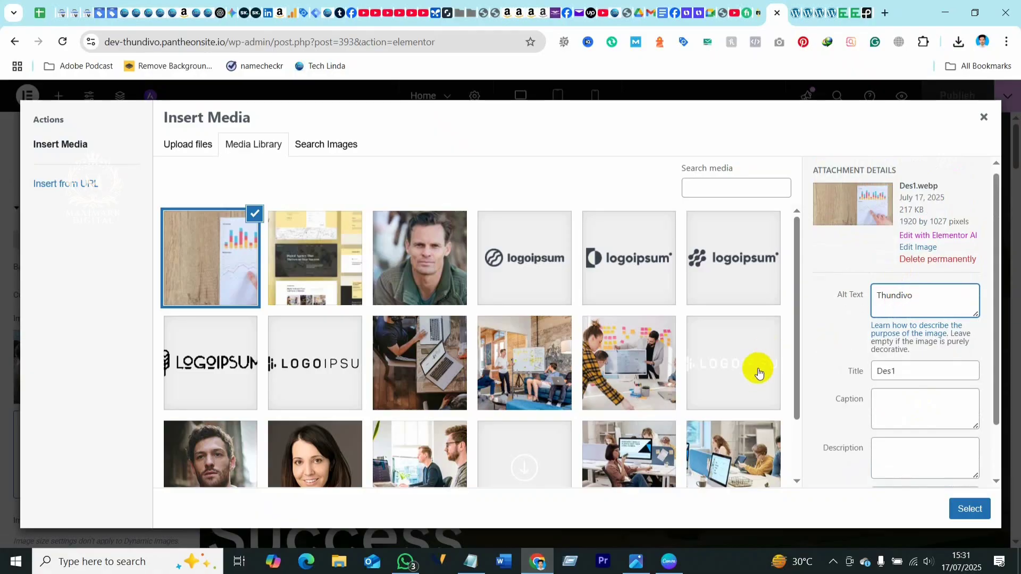
pyautogui.click(841, 336)
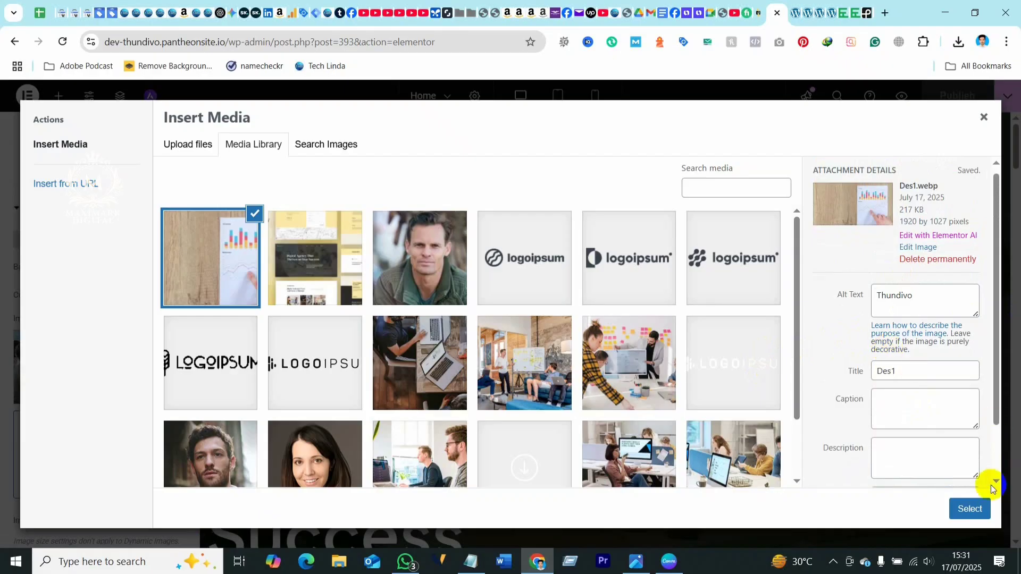
pyautogui.click(970, 510)
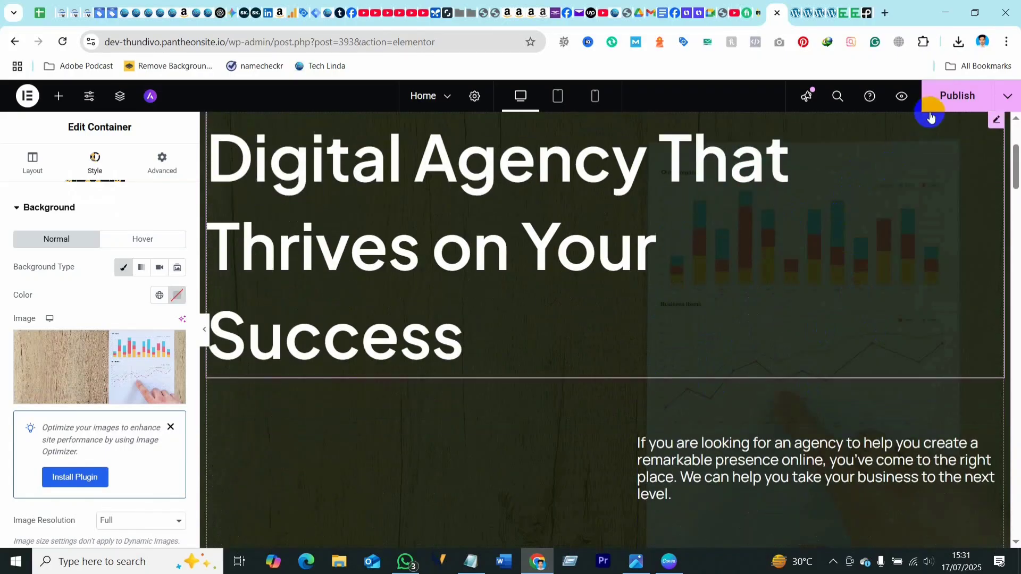
# Publish the Home page, then reload the live site and check the hero section's new background image.
pyautogui.click(956, 95)
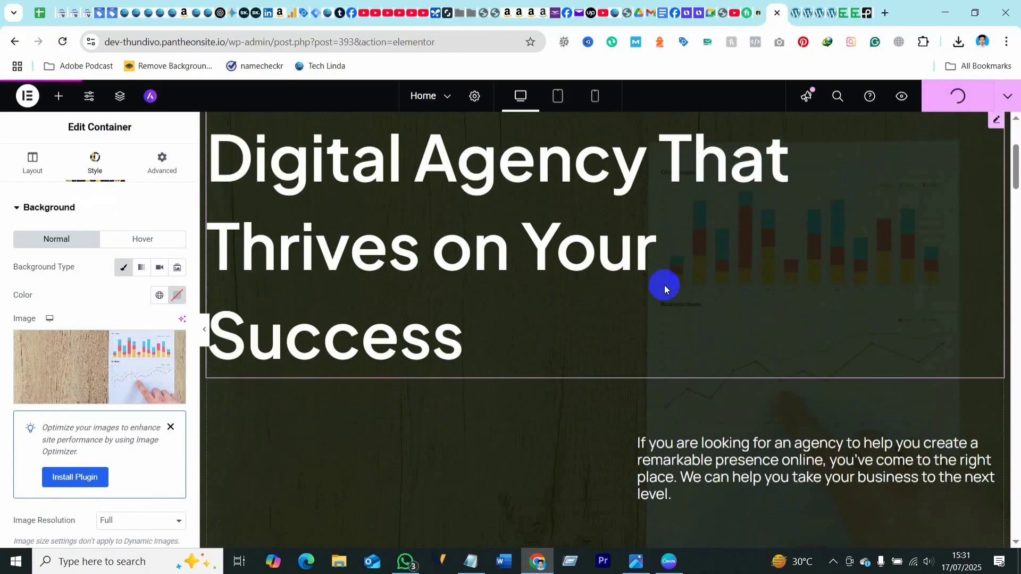
pyautogui.click(794, 13)
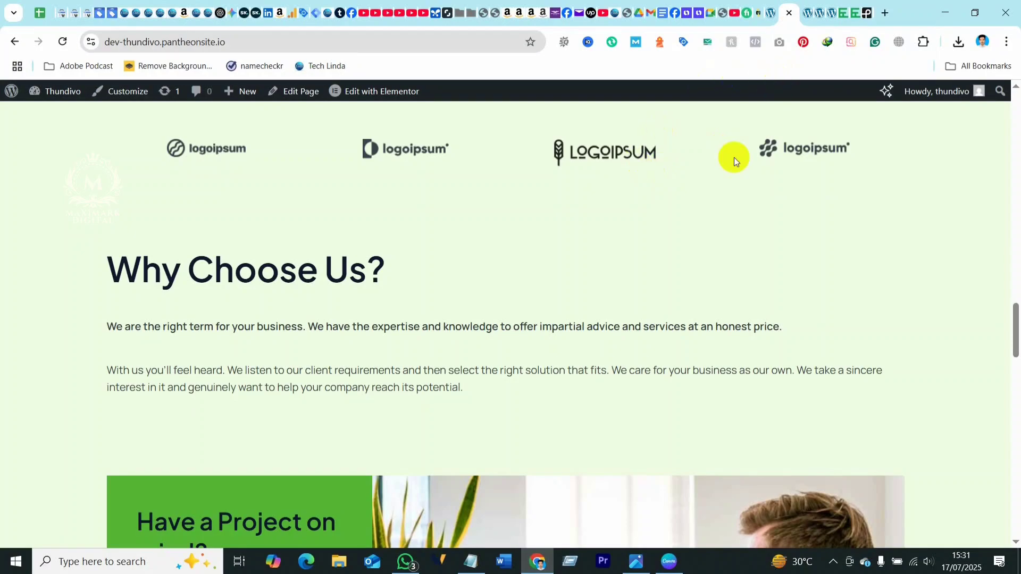
pyautogui.scroll(20, 509, 346)
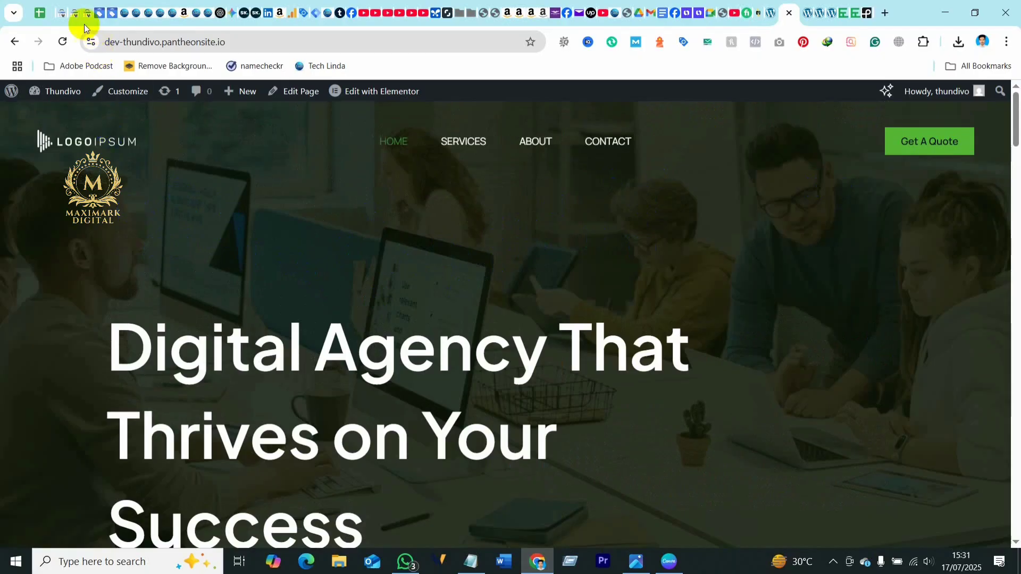
pyautogui.click(62, 42)
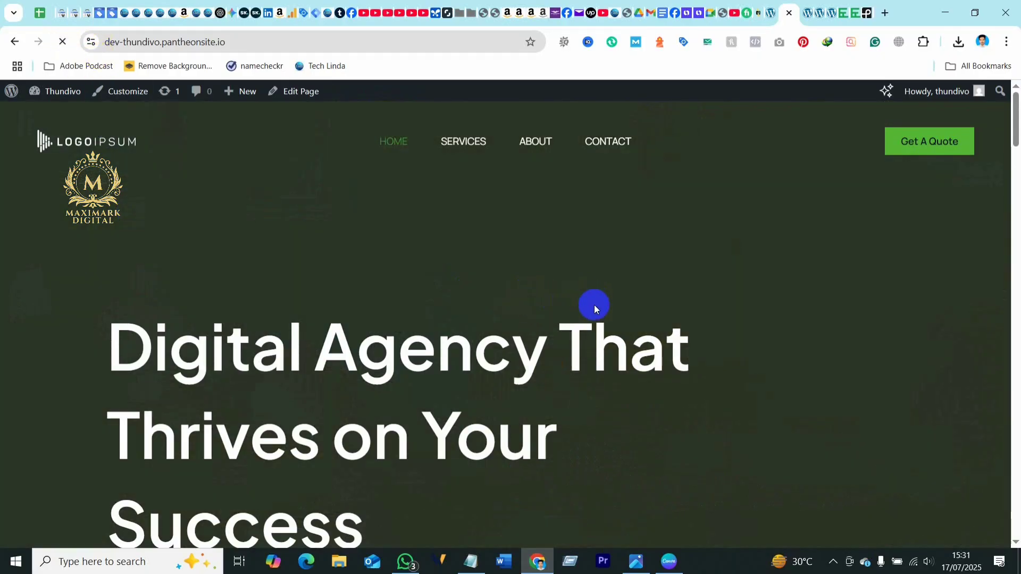
pyautogui.scroll(-10, 611, 368)
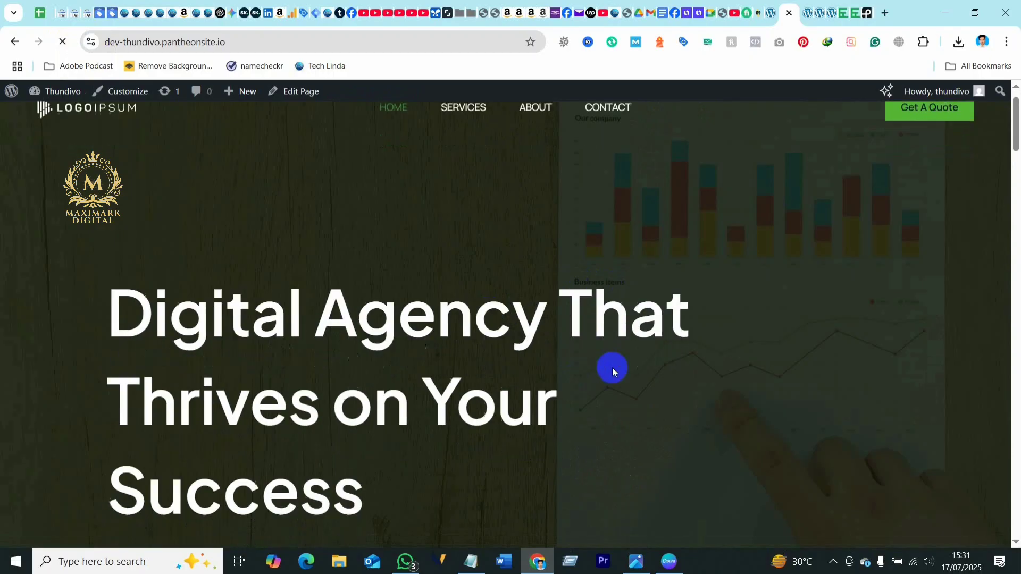
pyautogui.scroll(10, 598, 391)
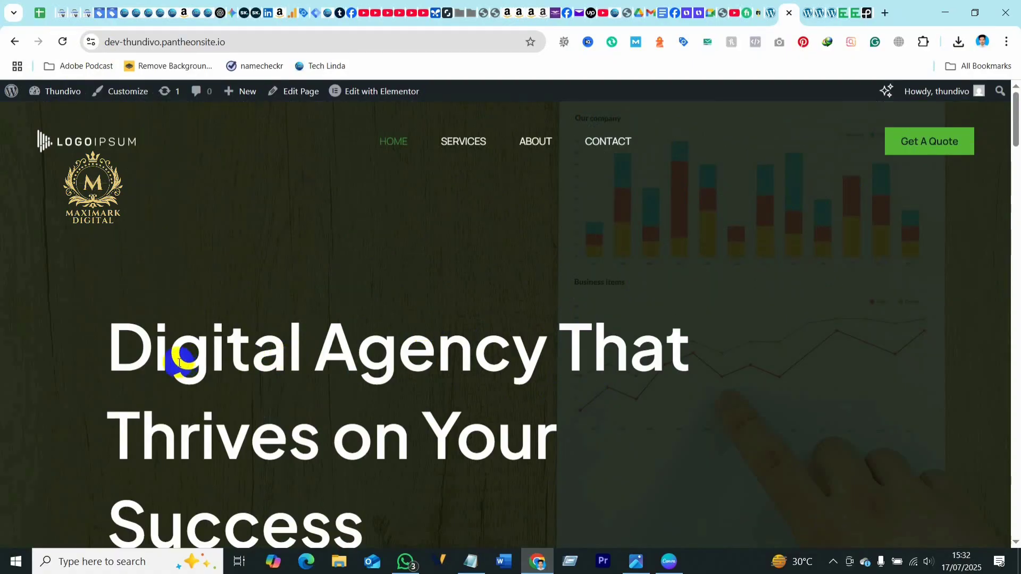
pyautogui.scroll(-2, 297, 446)
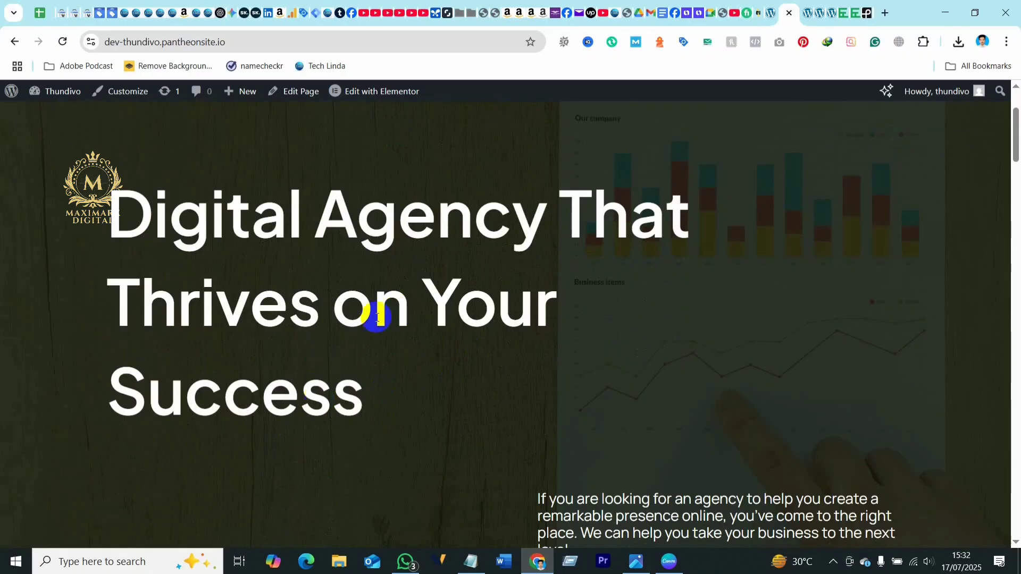
# In the Elementor editor, change the hero heading to "Thundivo Digital Agency That Thrives on Your Success" and publish the page.
pyautogui.click(770, 15)
pyautogui.scroll(3, 512, 357)
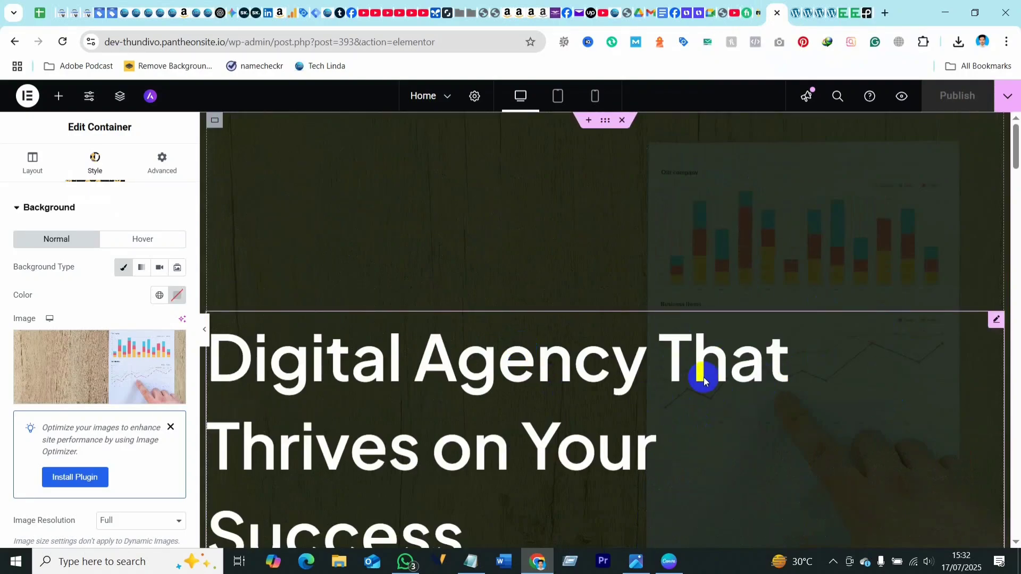
pyautogui.click(996, 321)
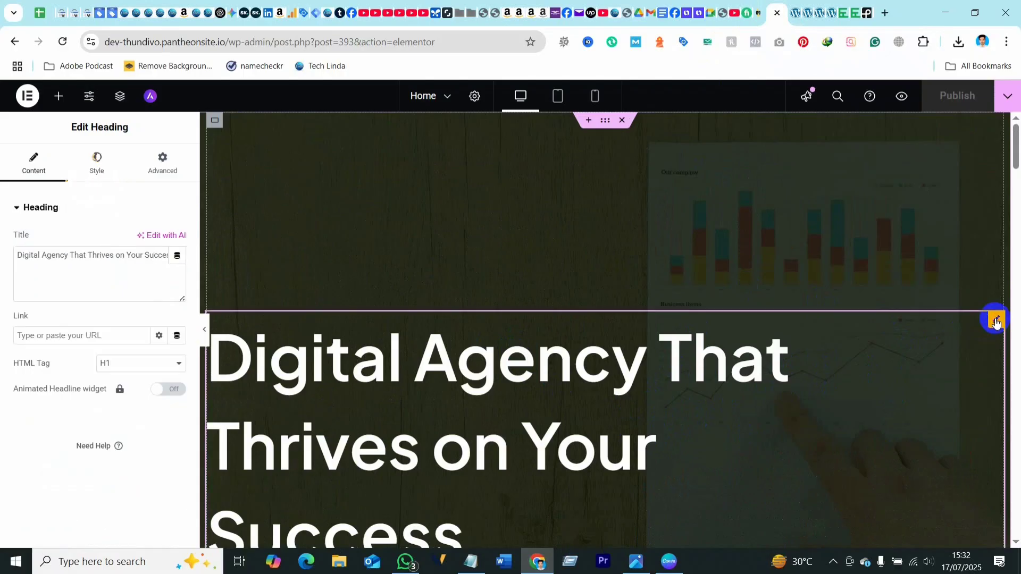
pyautogui.click(96, 255)
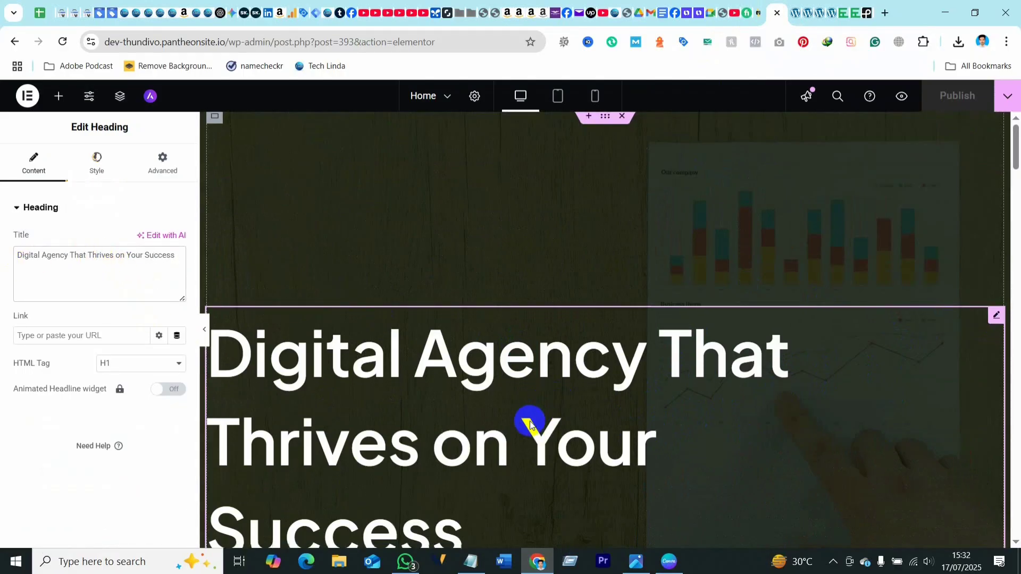
pyautogui.scroll(-1, 505, 446)
pyautogui.click(175, 256)
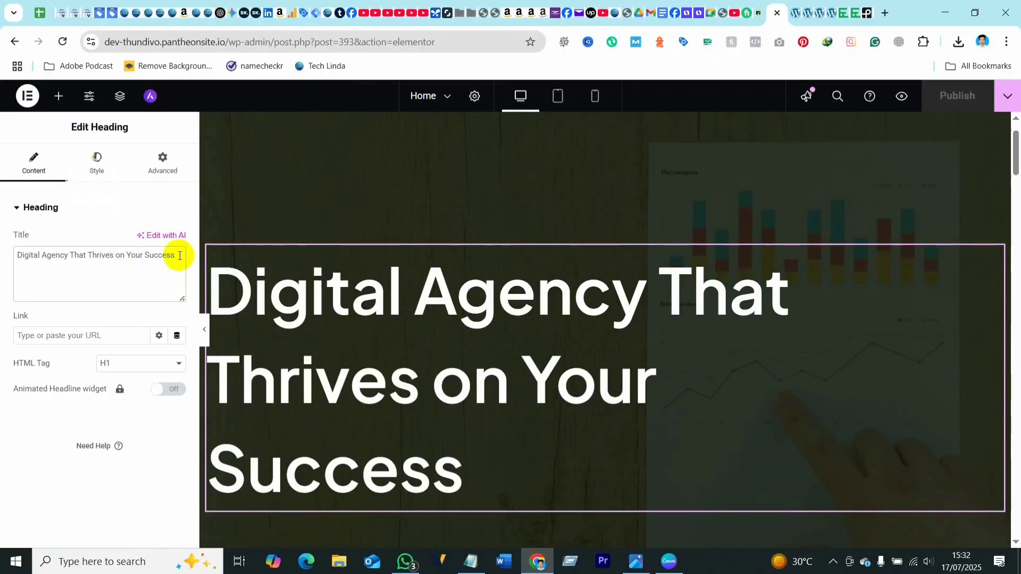
pyautogui.moveTo(153, 255); pyautogui.dragTo(6, 255)
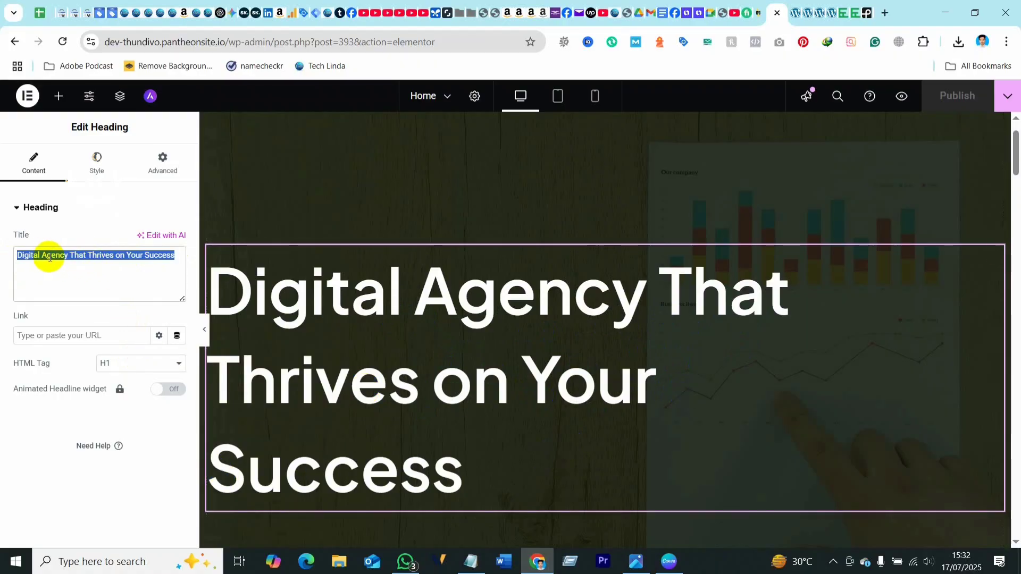
pyautogui.click(17, 256)
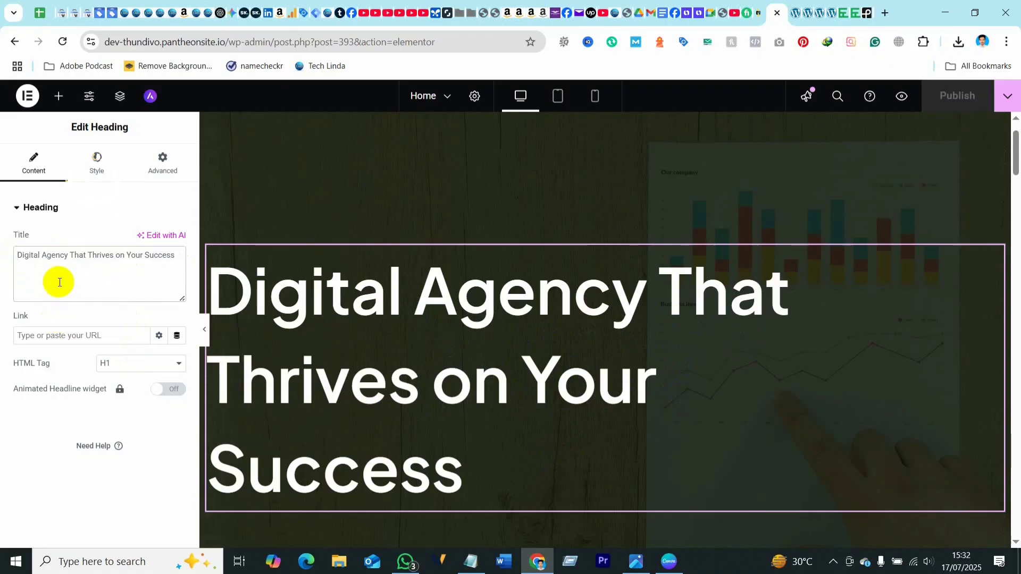
pyautogui.write('Thun')
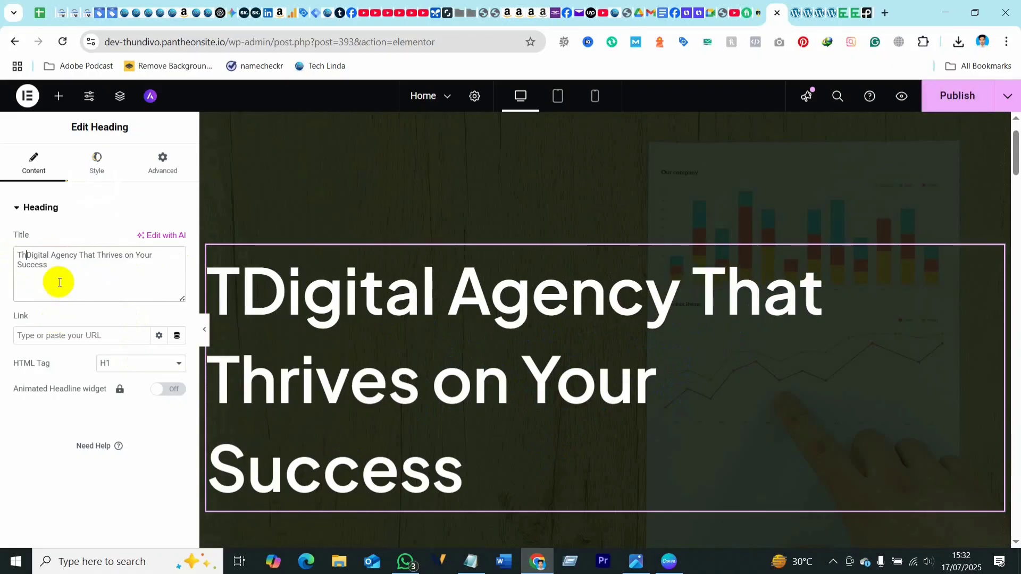
pyautogui.write('divo')
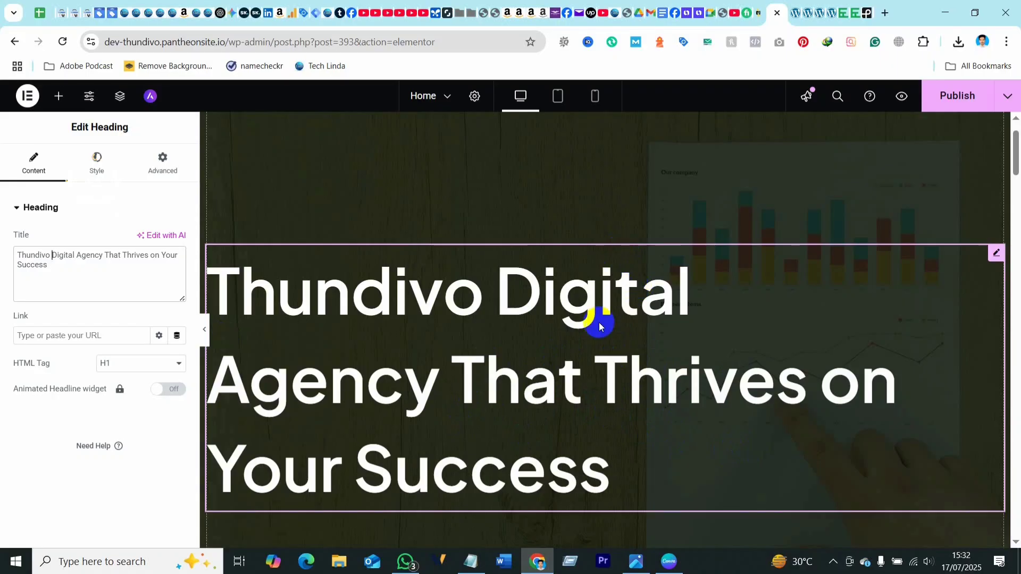
pyautogui.click(751, 244)
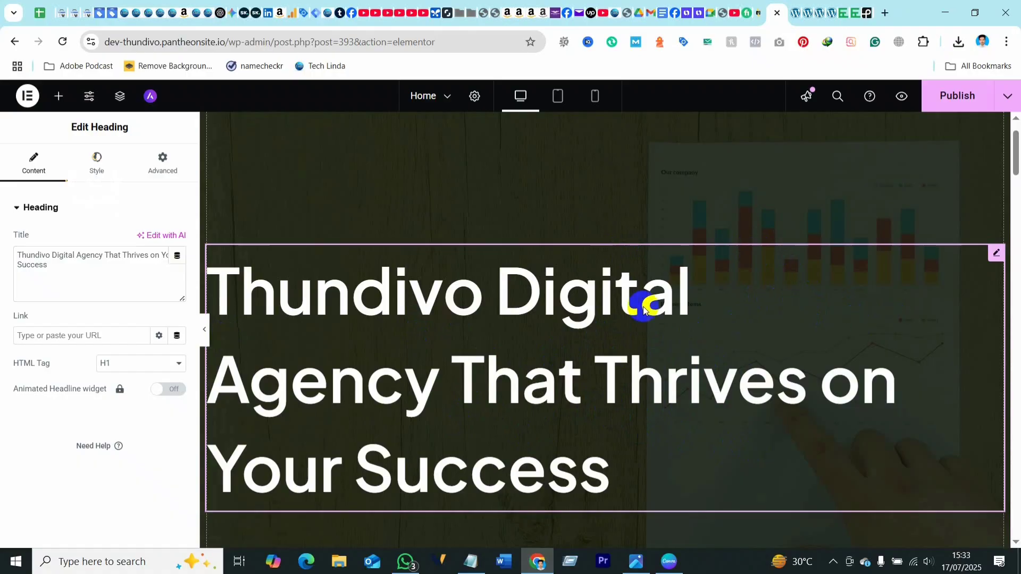
pyautogui.click(960, 97)
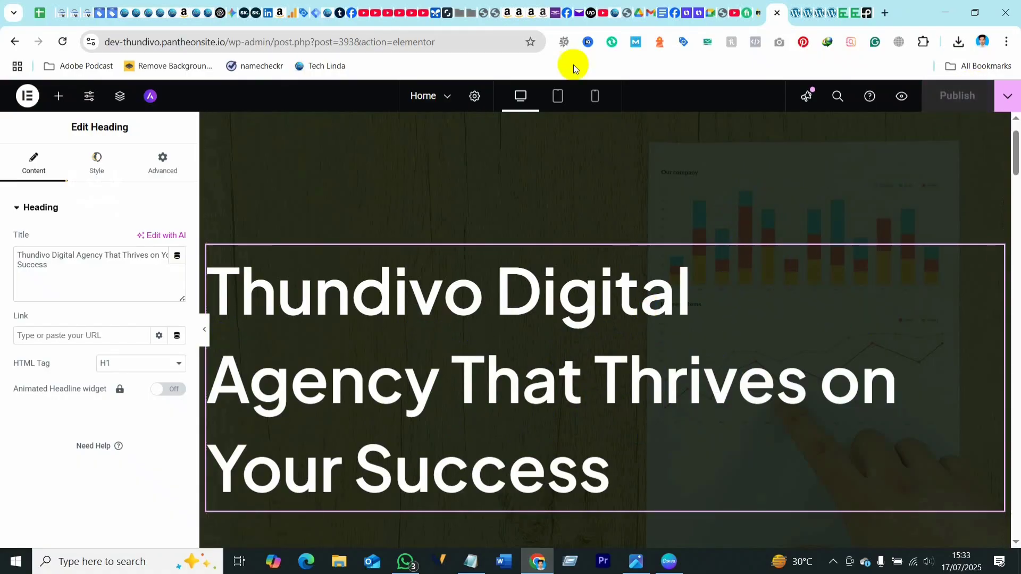
# Reload the live home page and review the hero heading and the sections below it, down to the Subscribe section.
pyautogui.click(794, 12)
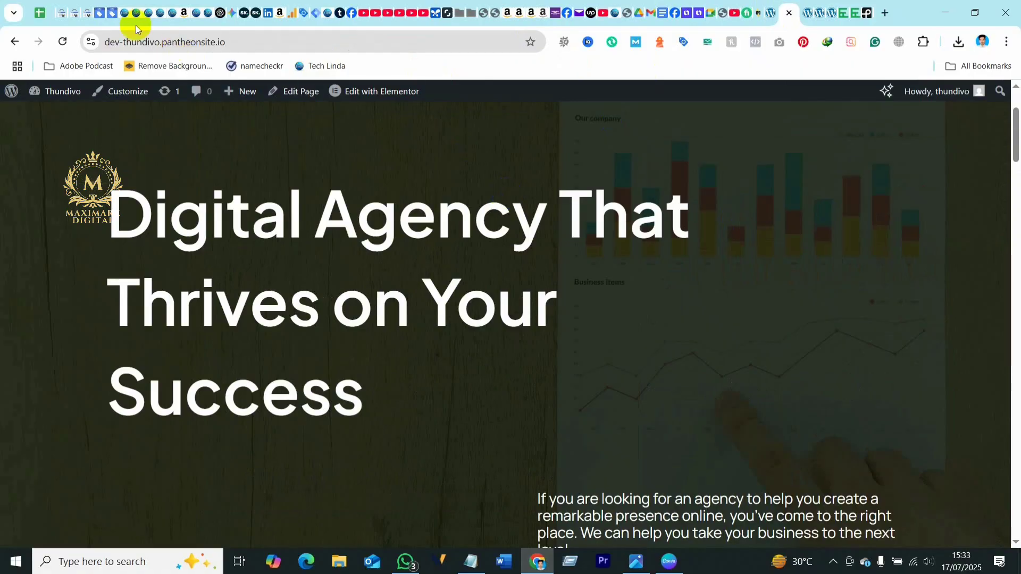
pyautogui.click(63, 43)
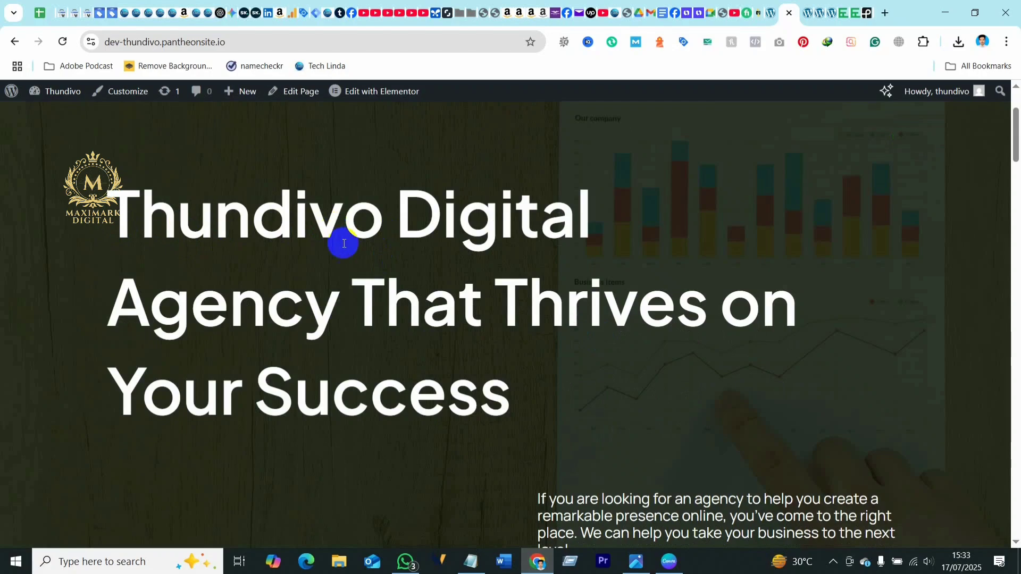
pyautogui.scroll(-2, 422, 414)
pyautogui.scroll(-3, 435, 298)
pyautogui.scroll(7, 570, 389)
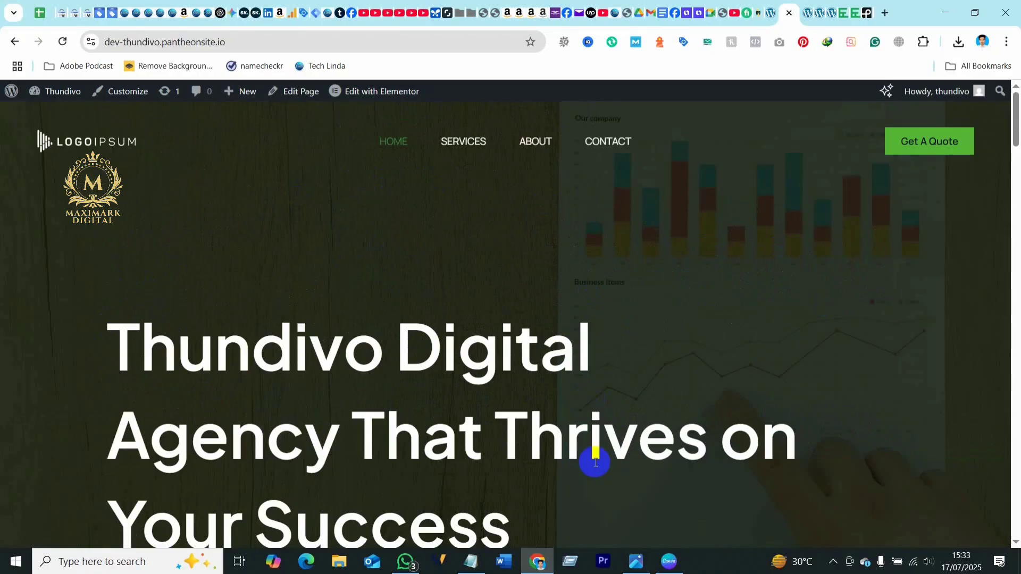
pyautogui.scroll(-10, 598, 414)
pyautogui.scroll(-7, 568, 366)
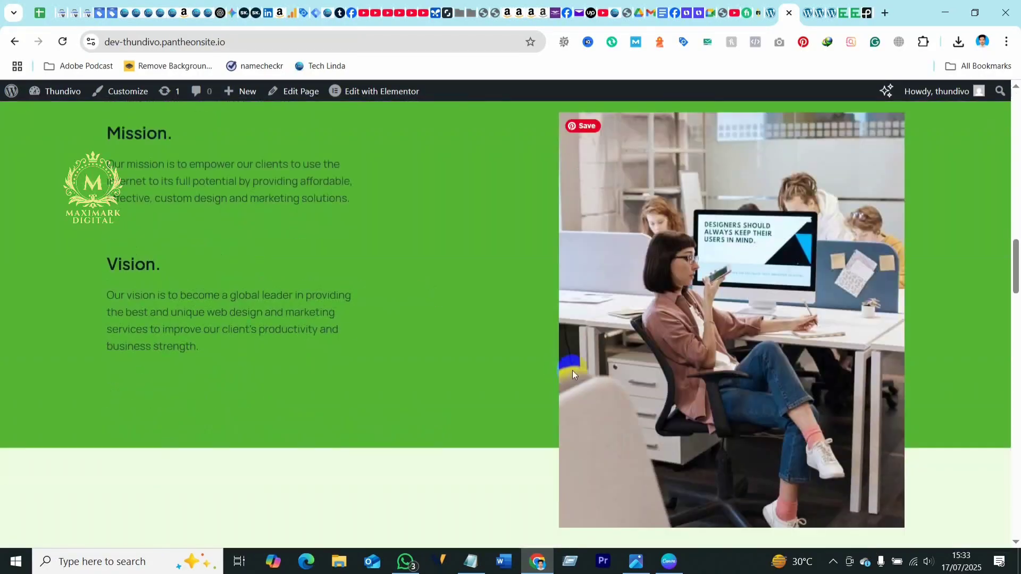
pyautogui.scroll(-4, 741, 323)
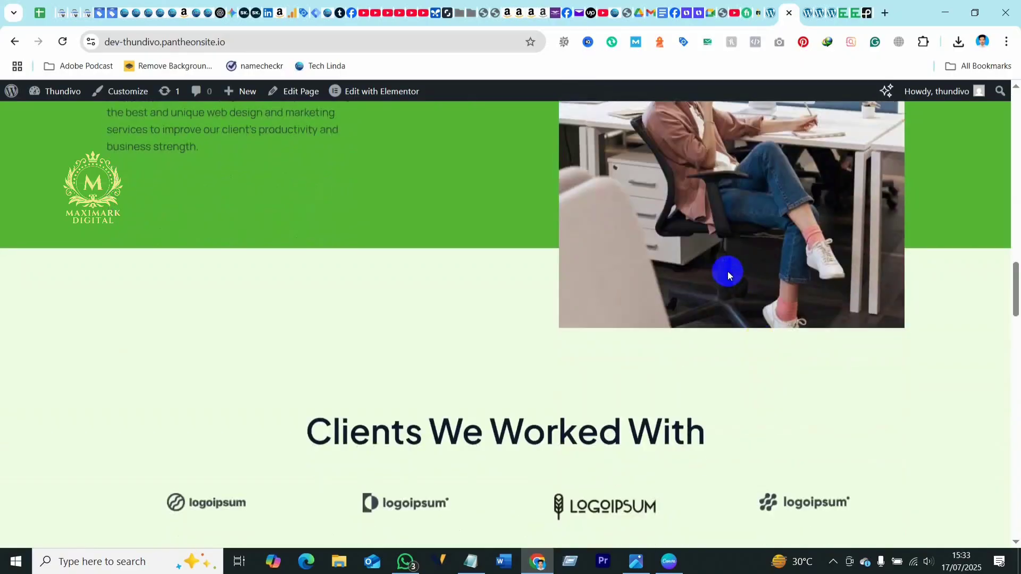
pyautogui.scroll(-14, 725, 272)
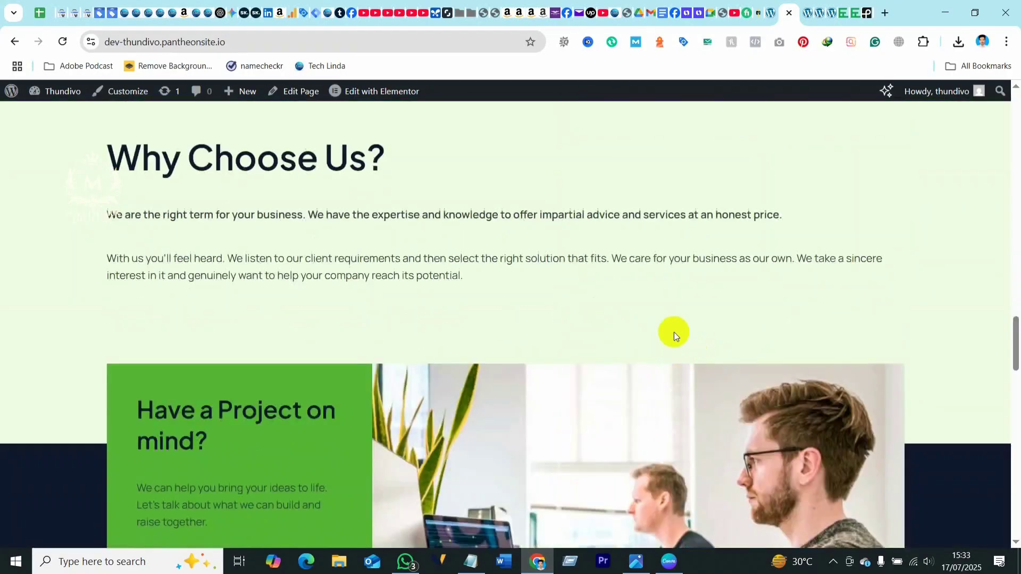
pyautogui.scroll(-14, 591, 345)
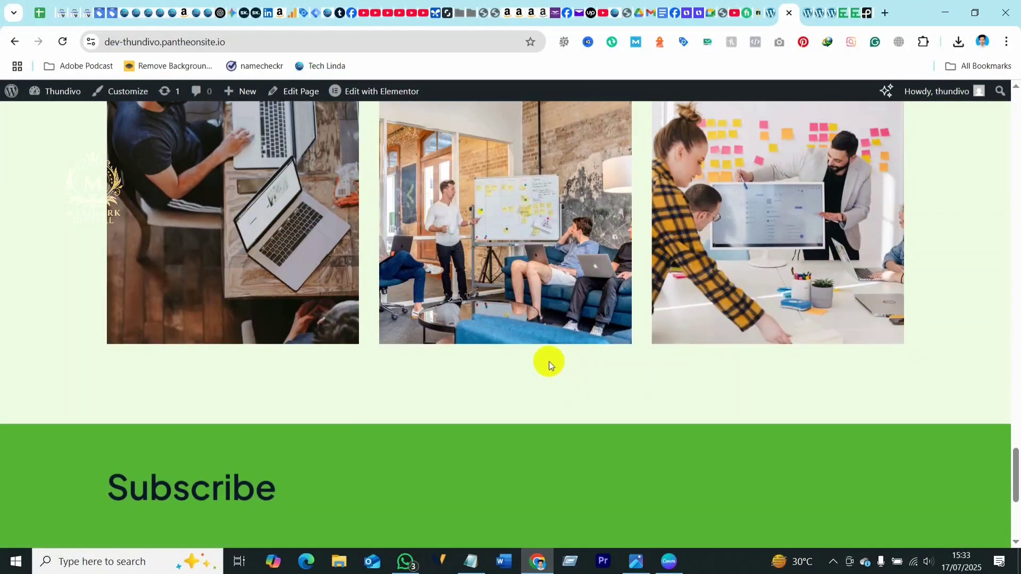